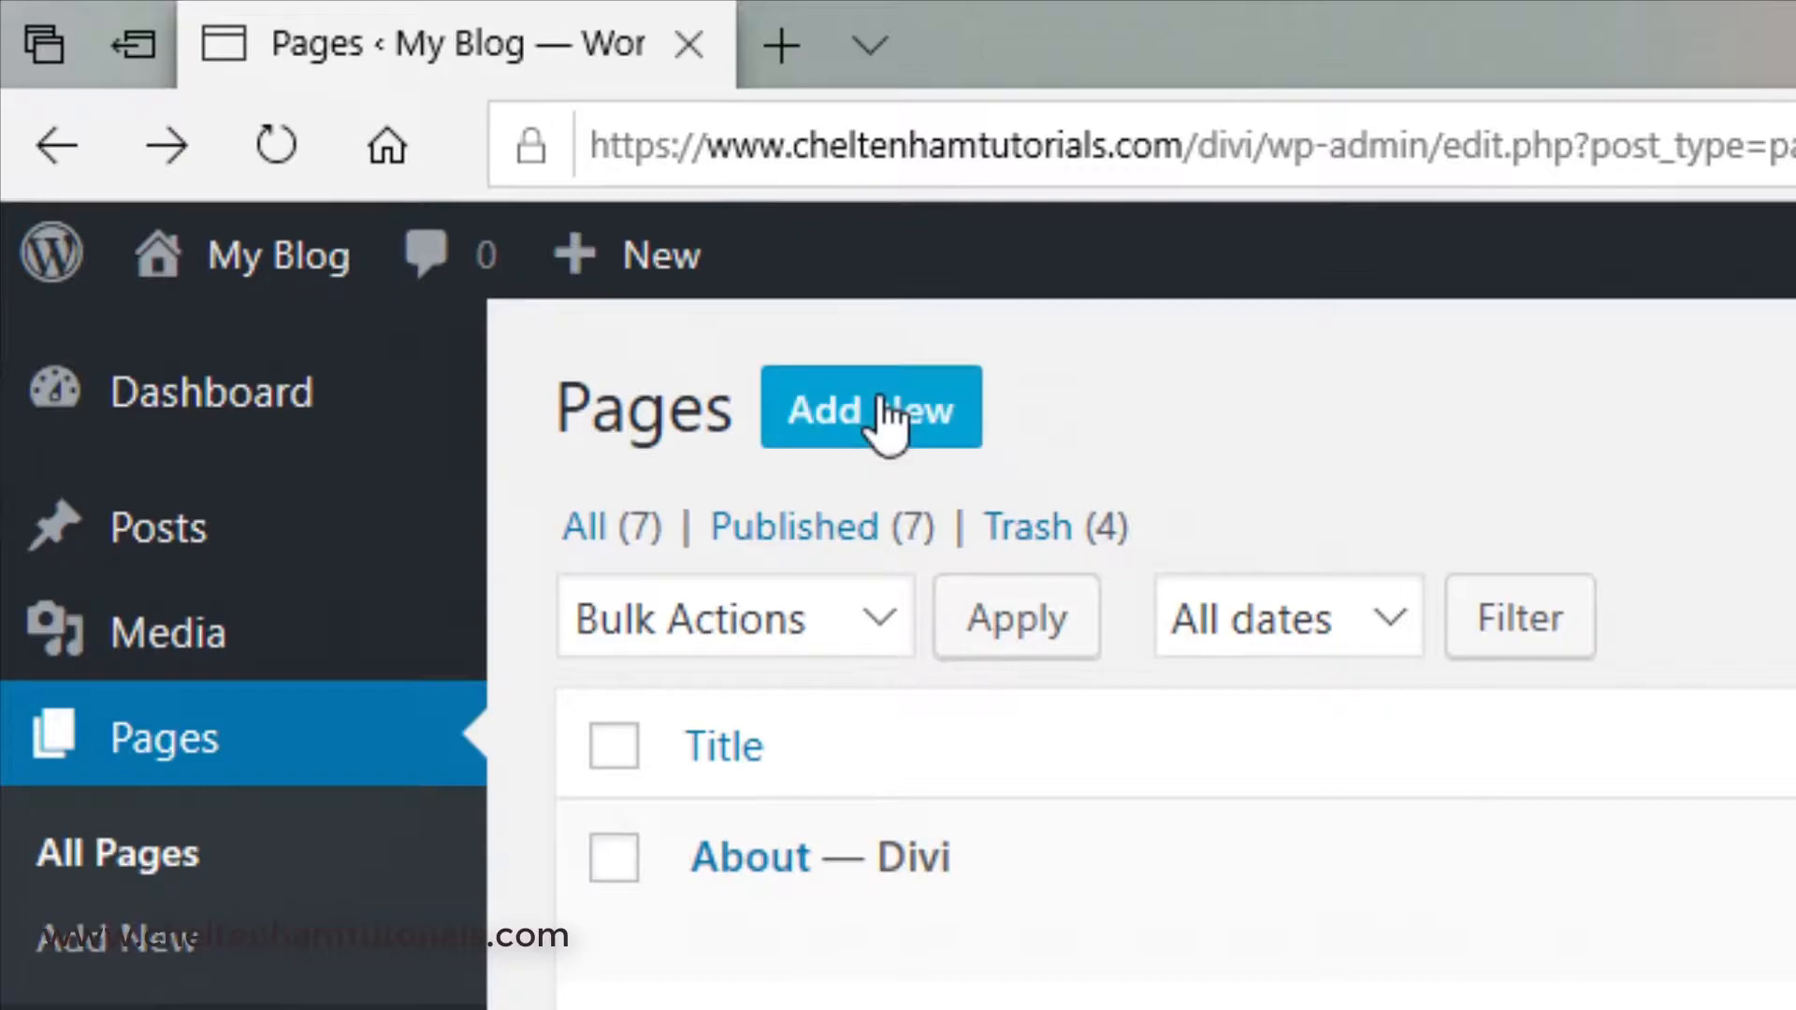
# - Create a new page titled "000 temp" and start building it from scratch with the Divi Builder
pyautogui.click(884, 423)
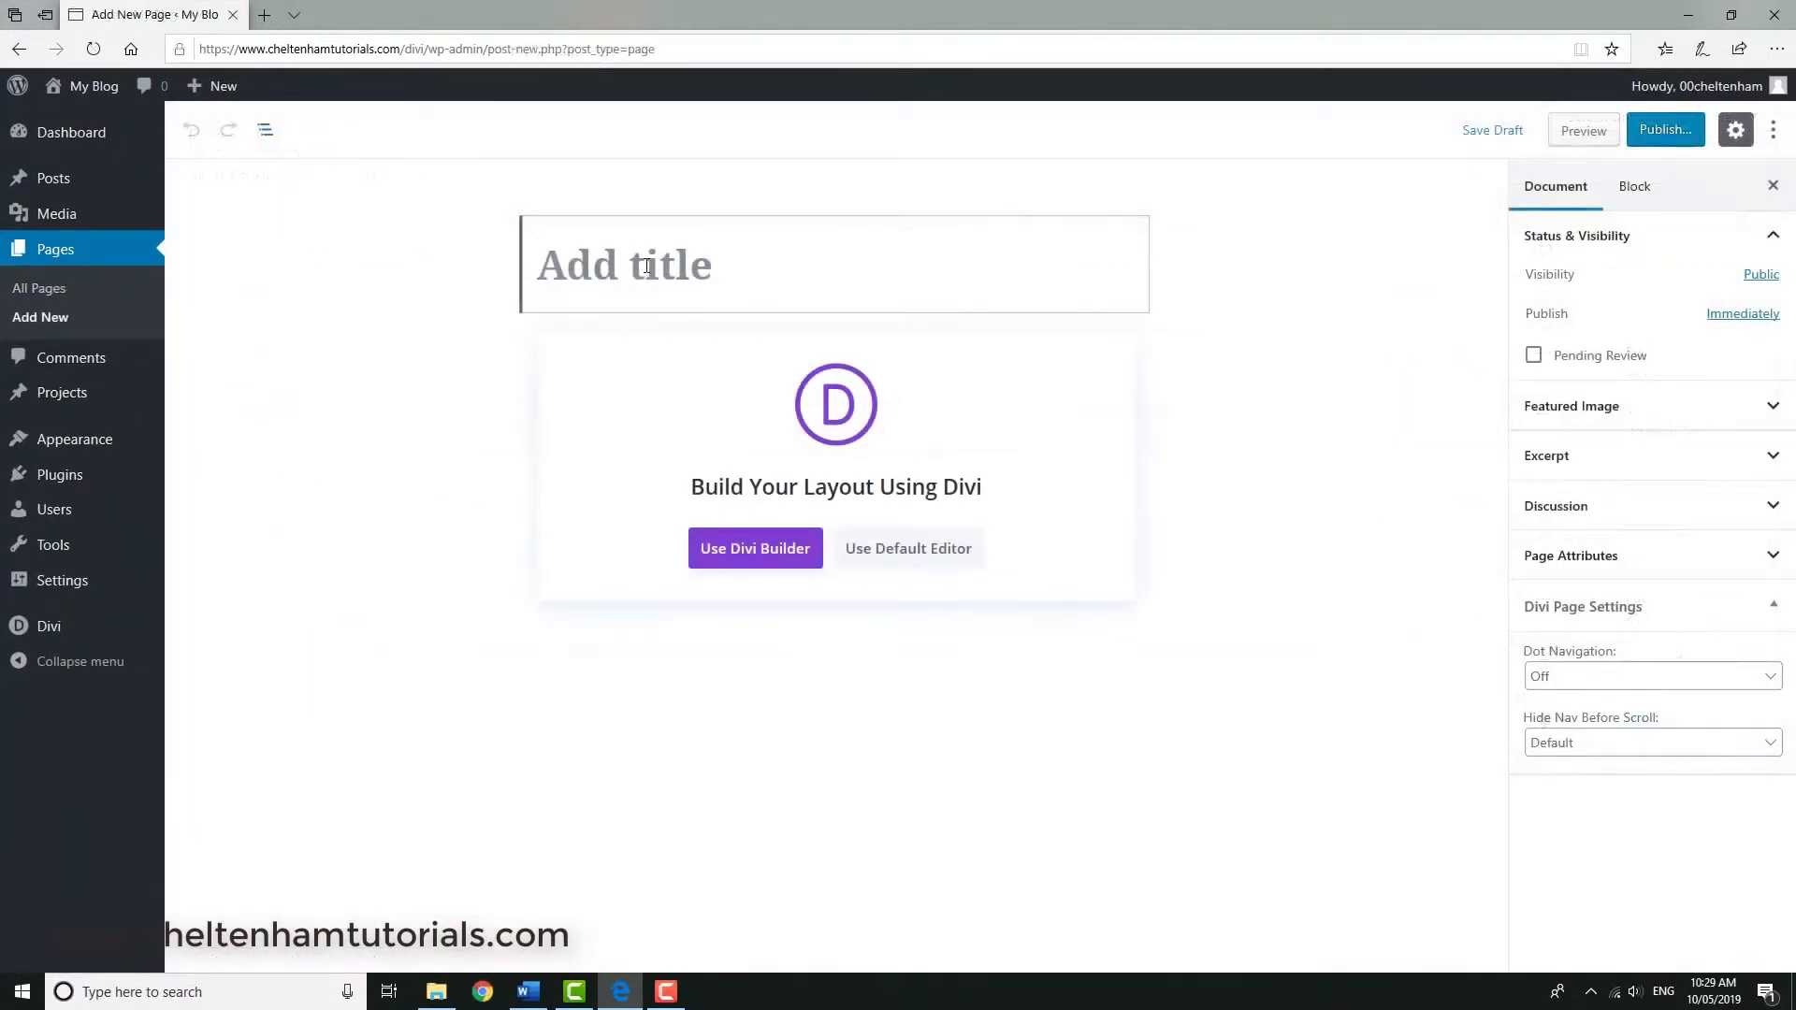
pyautogui.write('0')
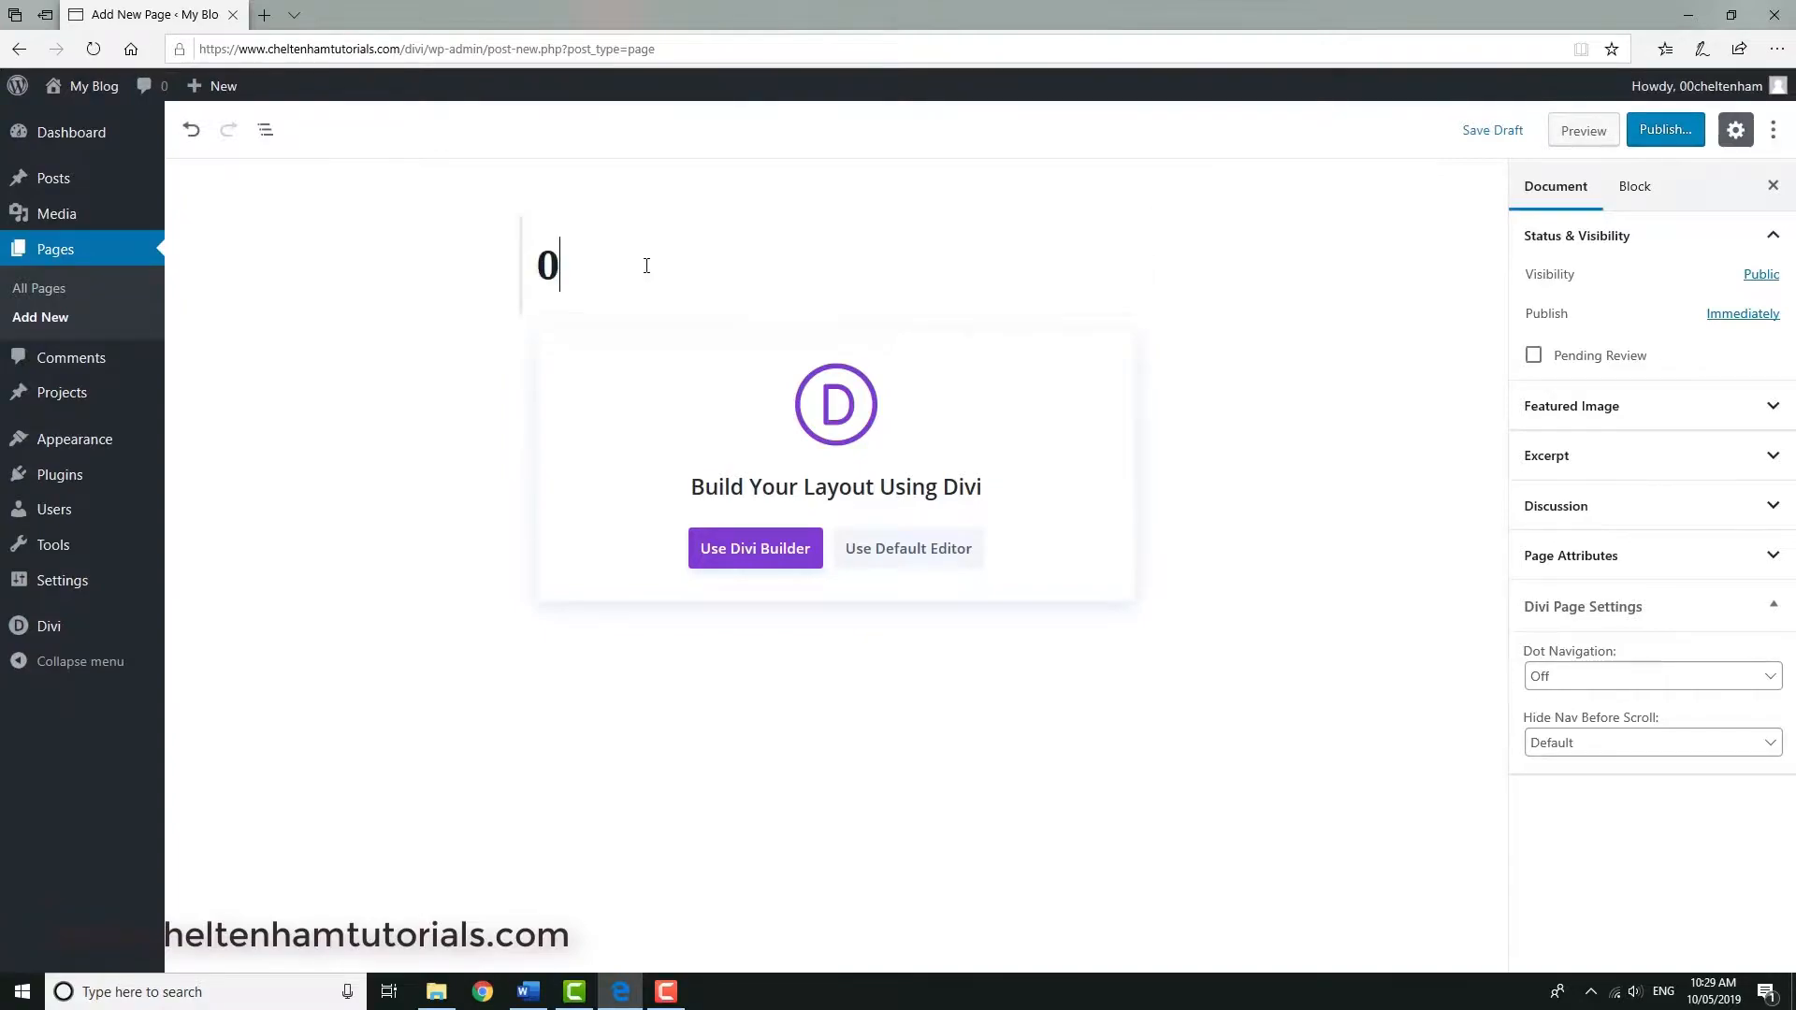
pyautogui.write('00 tem')
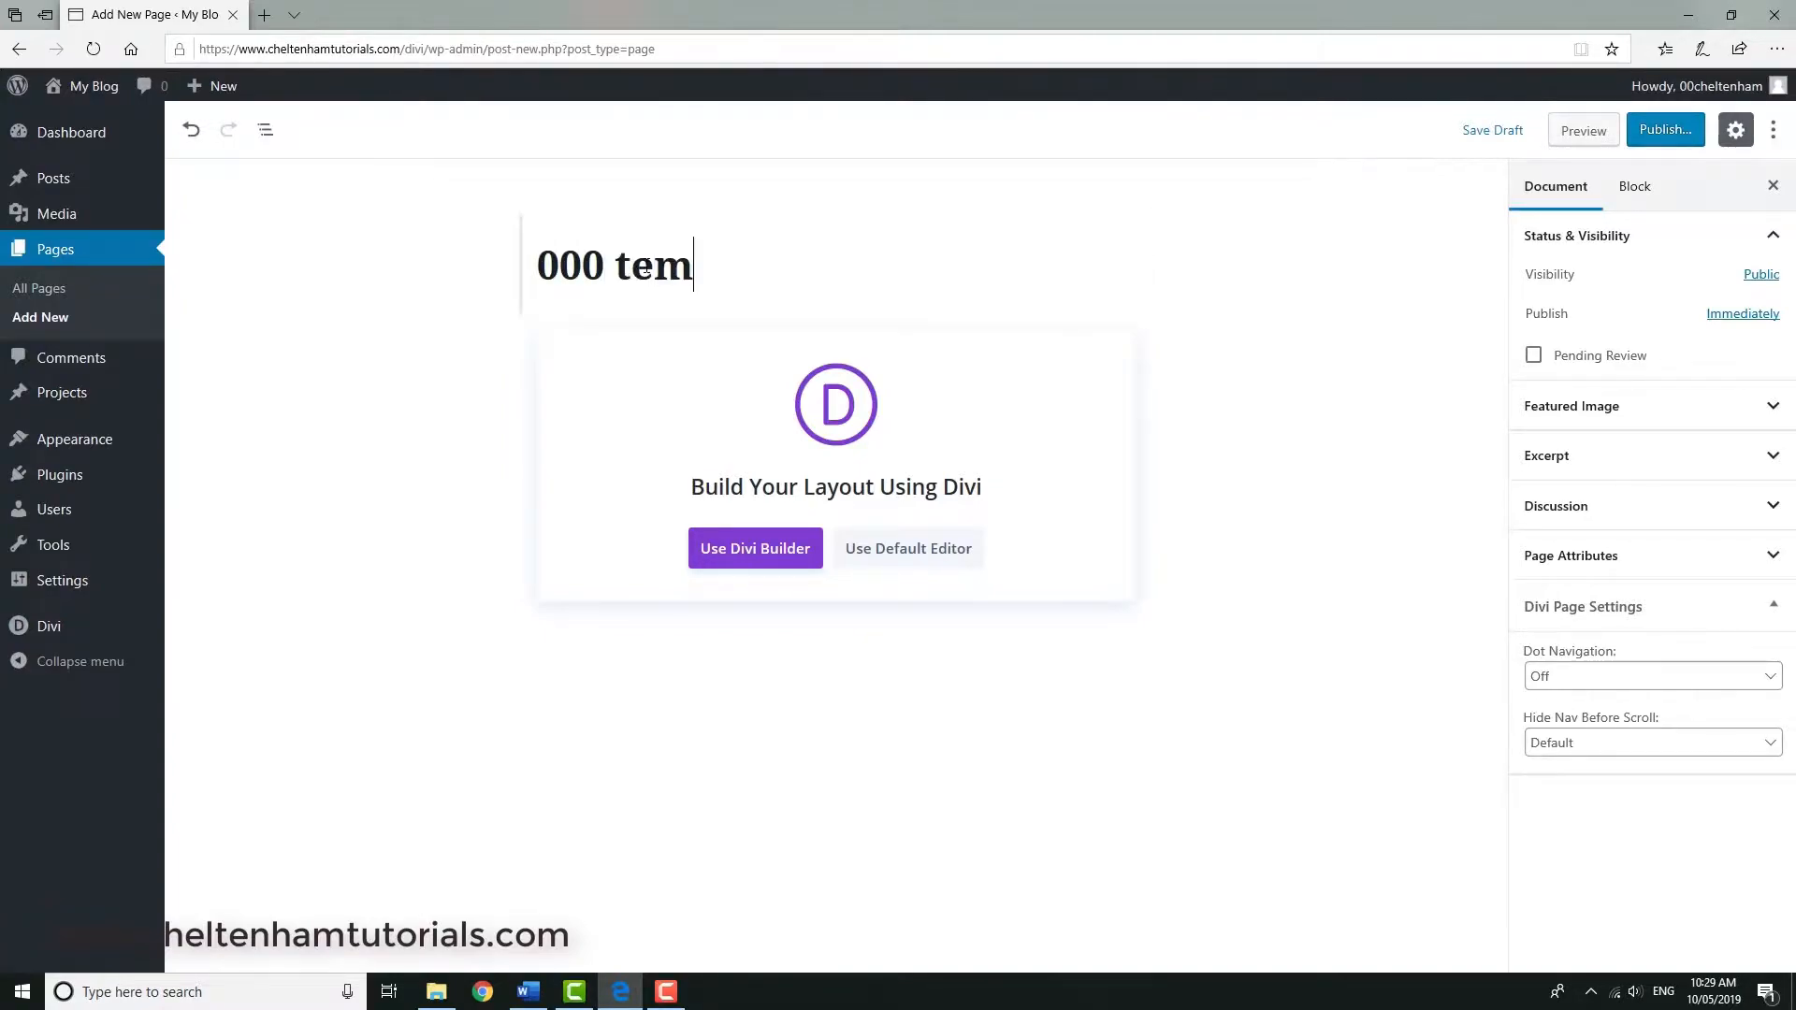
pyautogui.write('p')
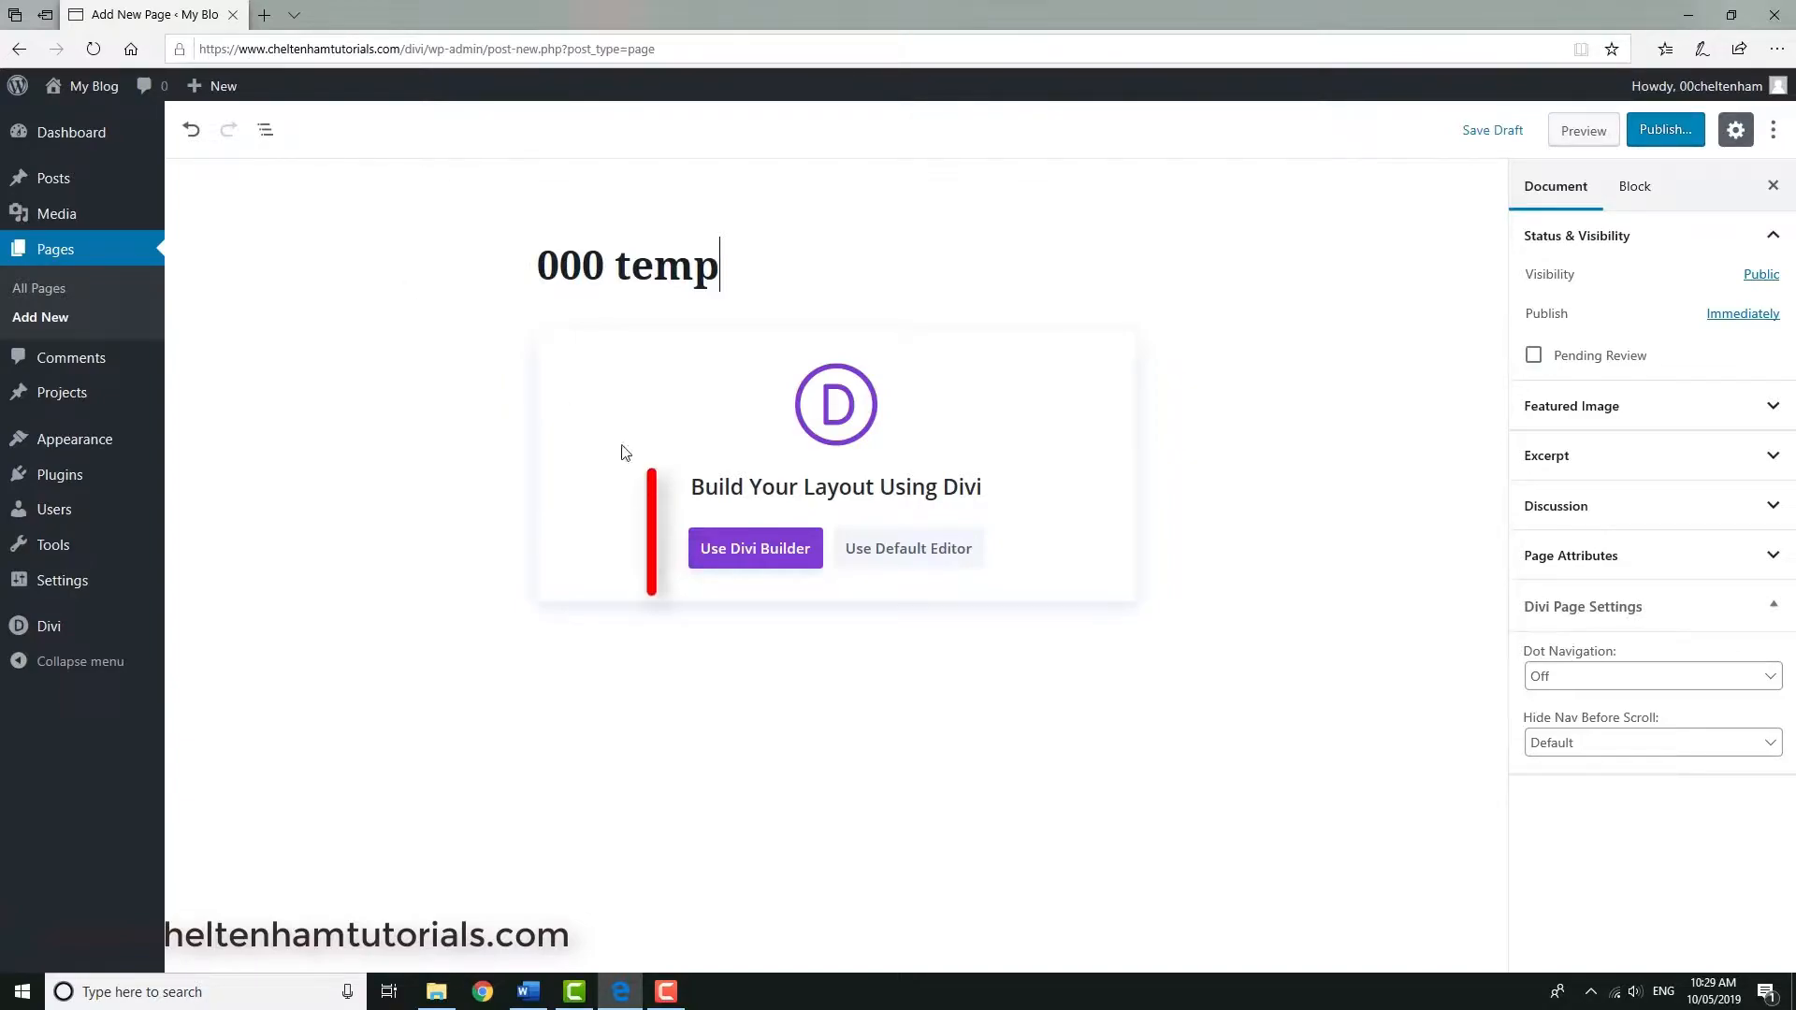
pyautogui.click(754, 549)
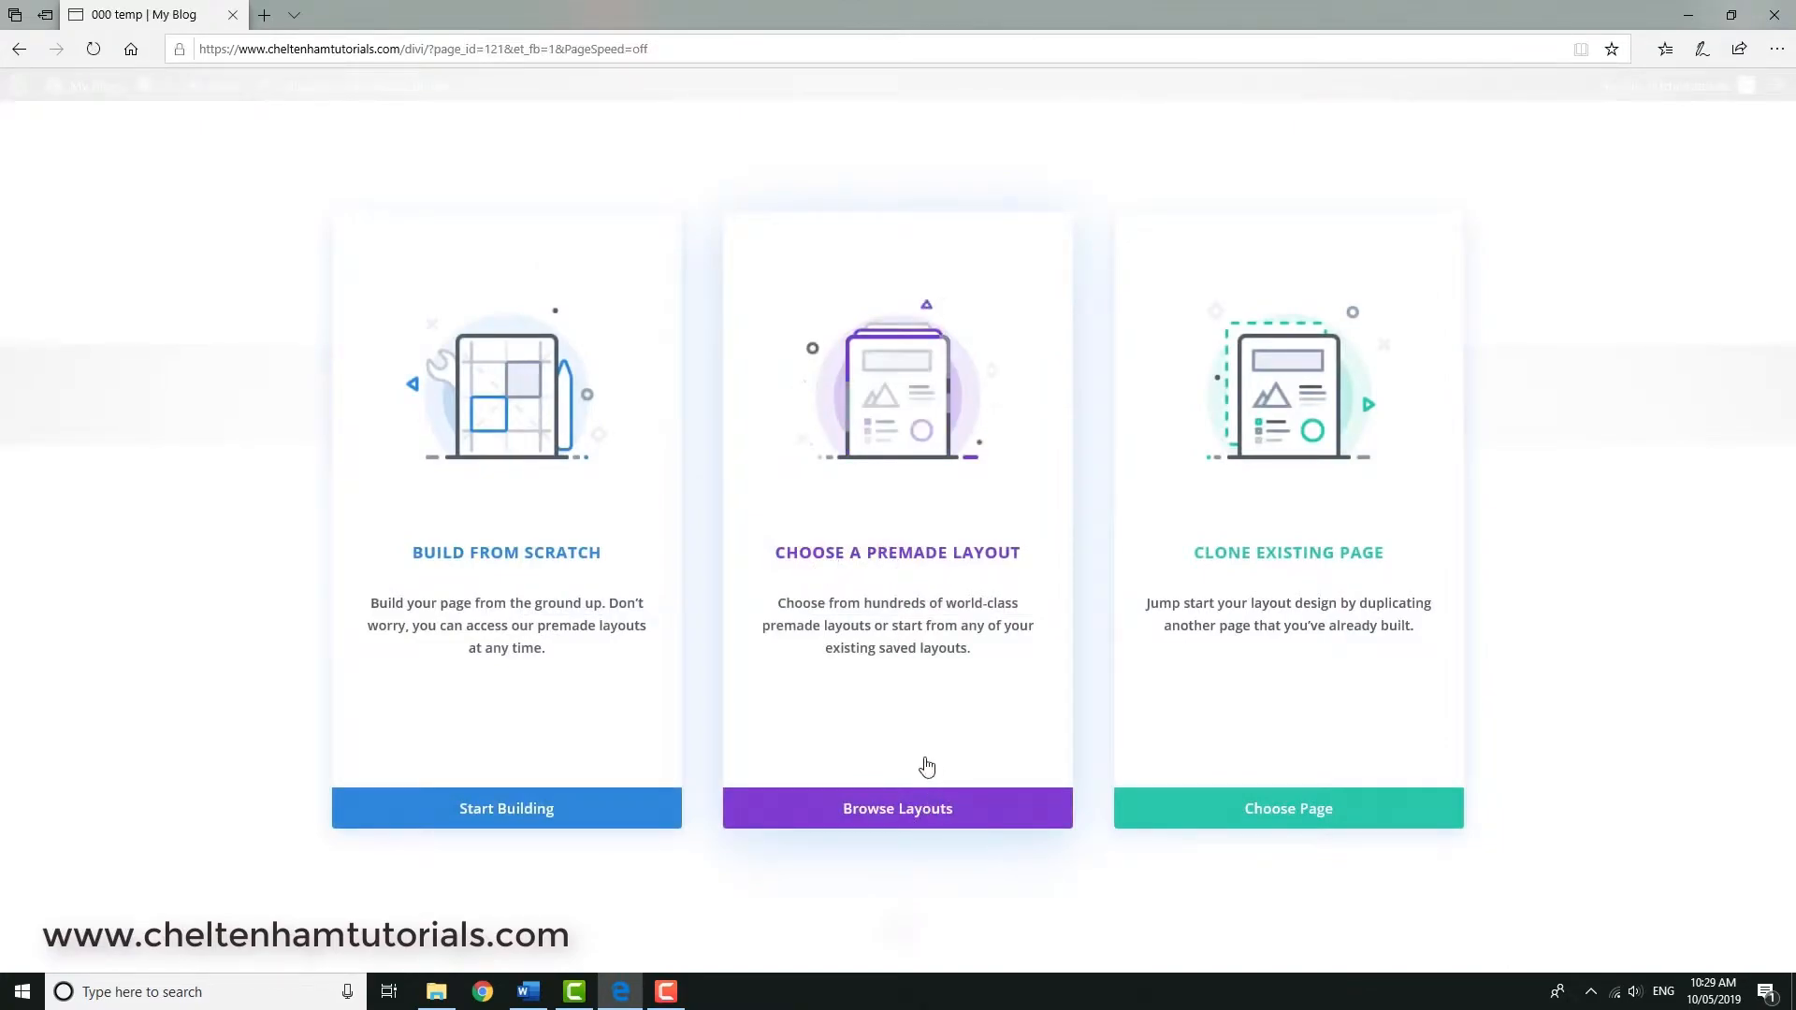
pyautogui.click(517, 811)
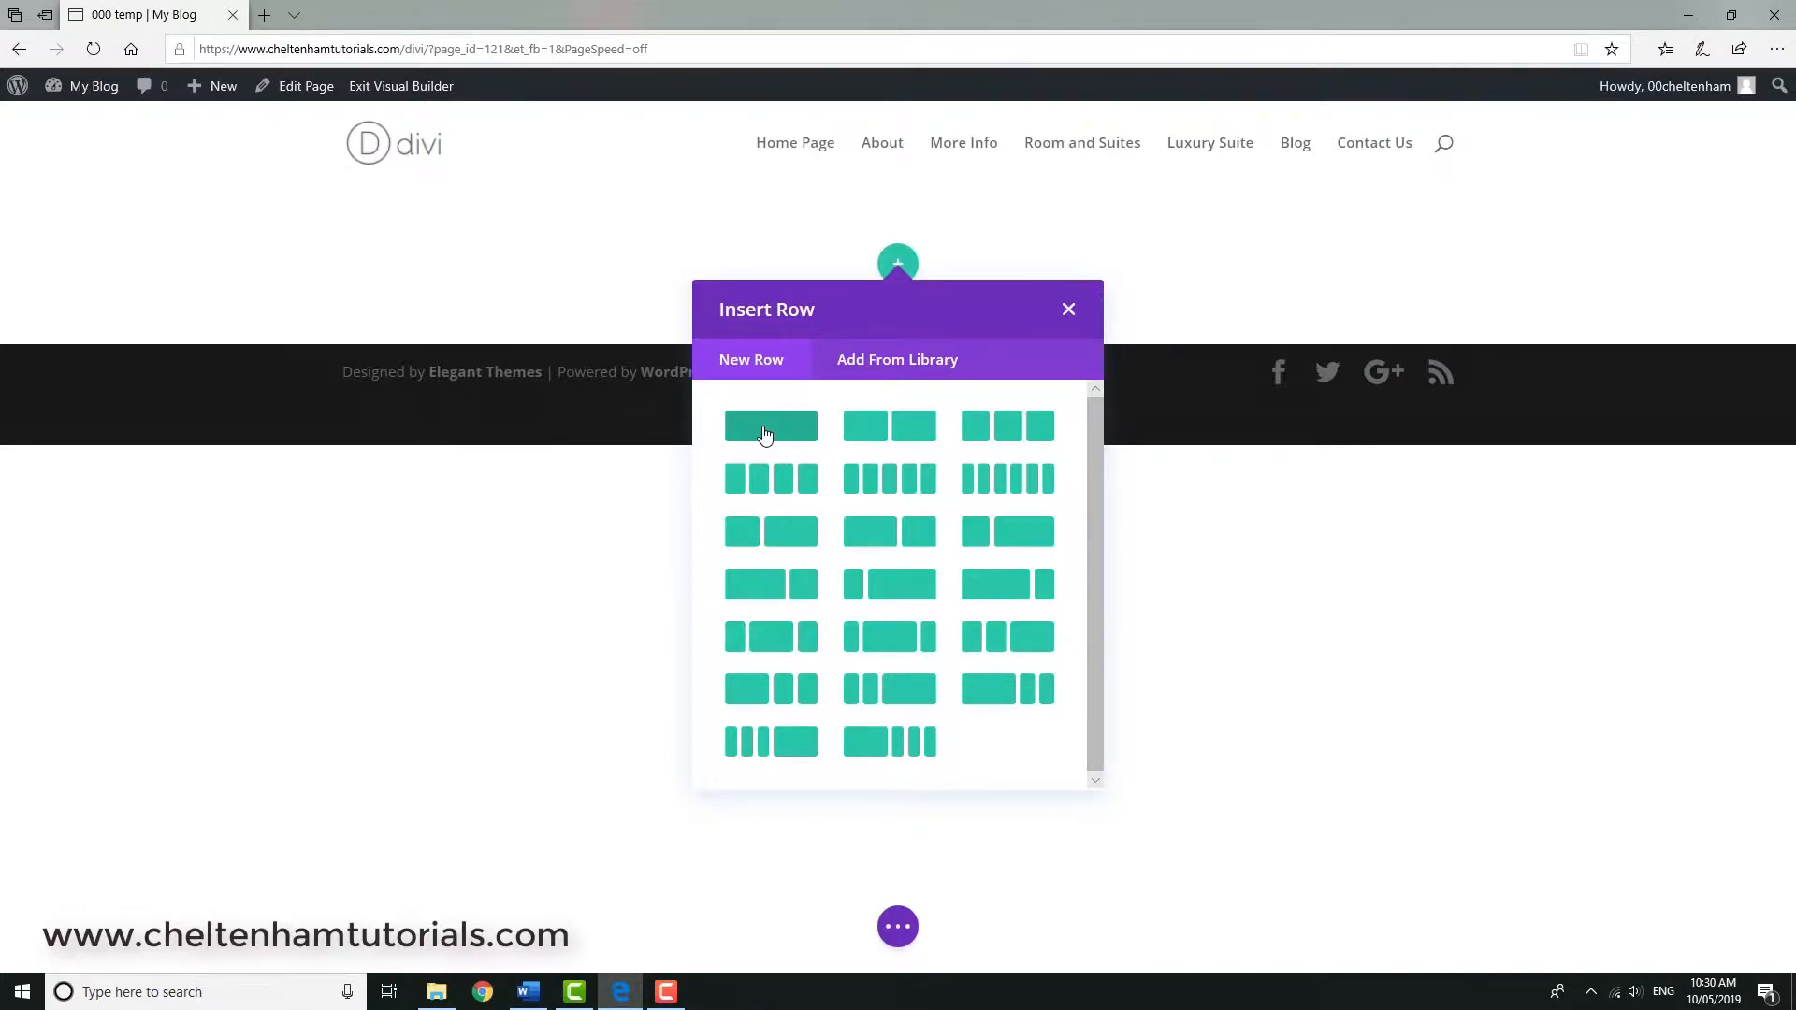
# - Insert a single-column row in the empty section and add a Text module to it
pyautogui.click(766, 435)
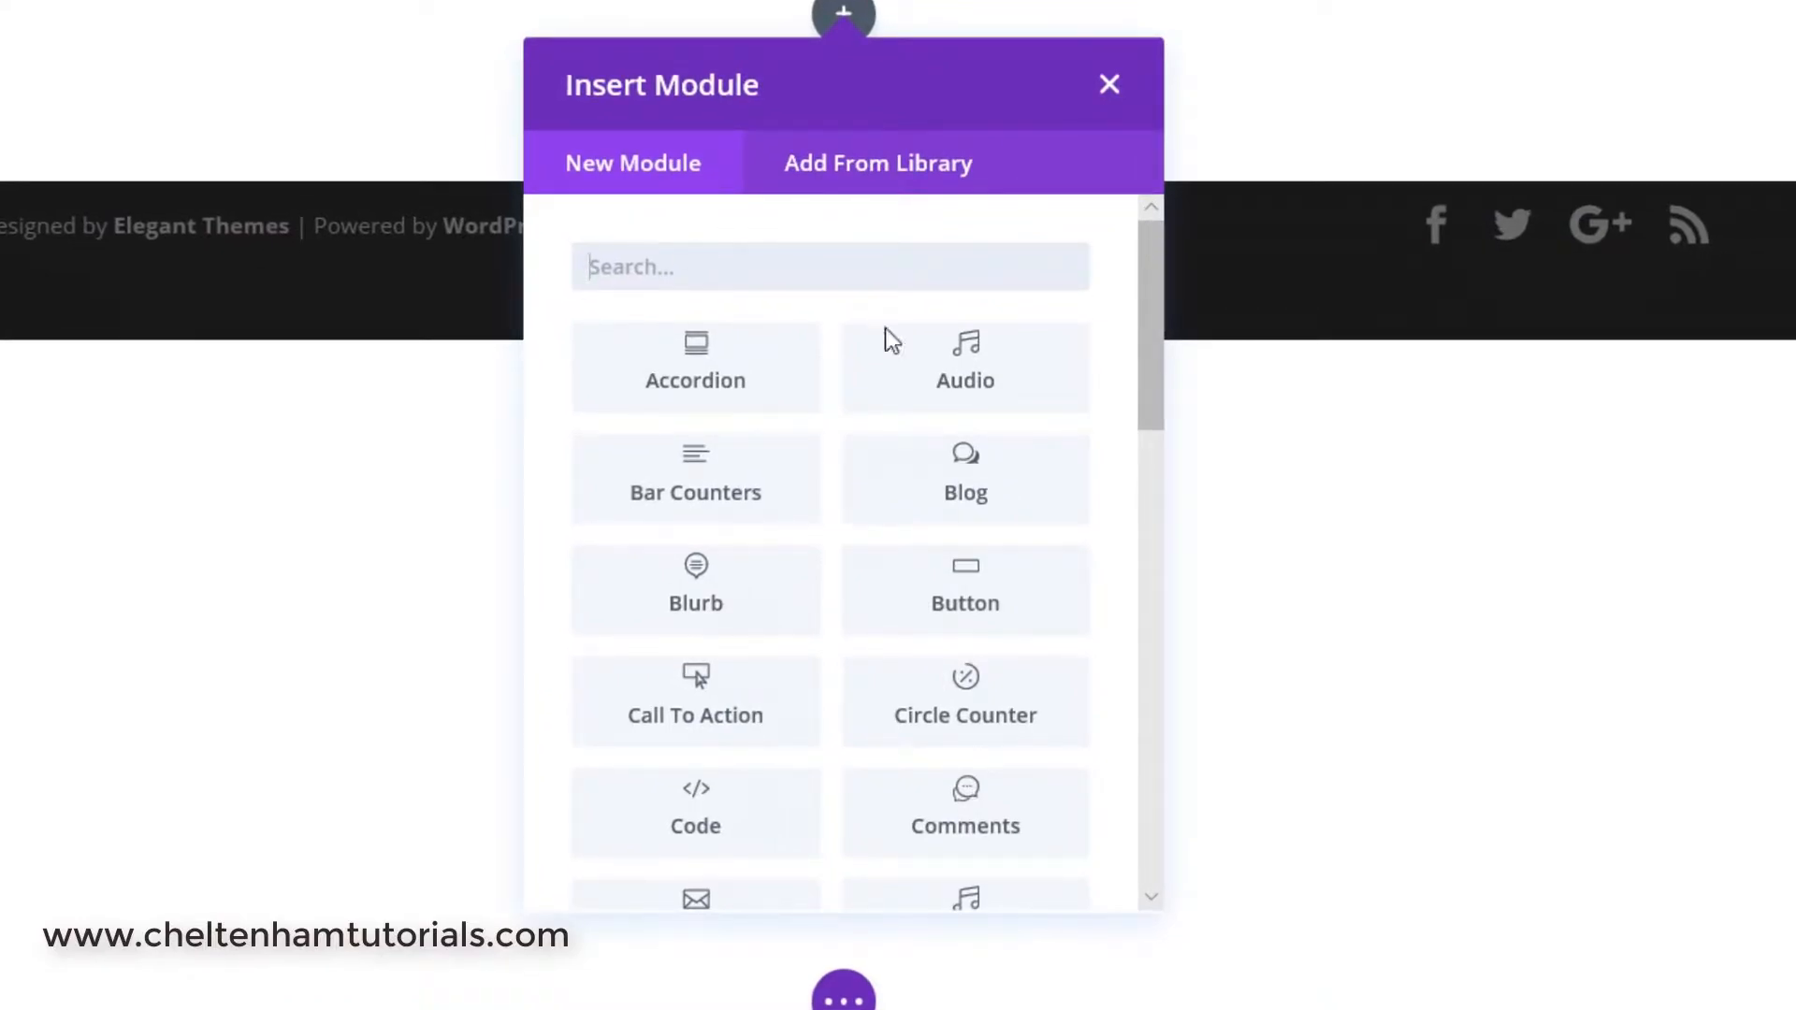
pyautogui.moveTo(1154, 329)
pyautogui.mouseDown()
pyautogui.moveTo(1109, 672)
pyautogui.moveTo(1117, 775)
pyautogui.moveTo(1124, 310)
pyautogui.moveTo(1130, 367)
pyautogui.moveTo(1132, 350)
pyautogui.mouseUp()
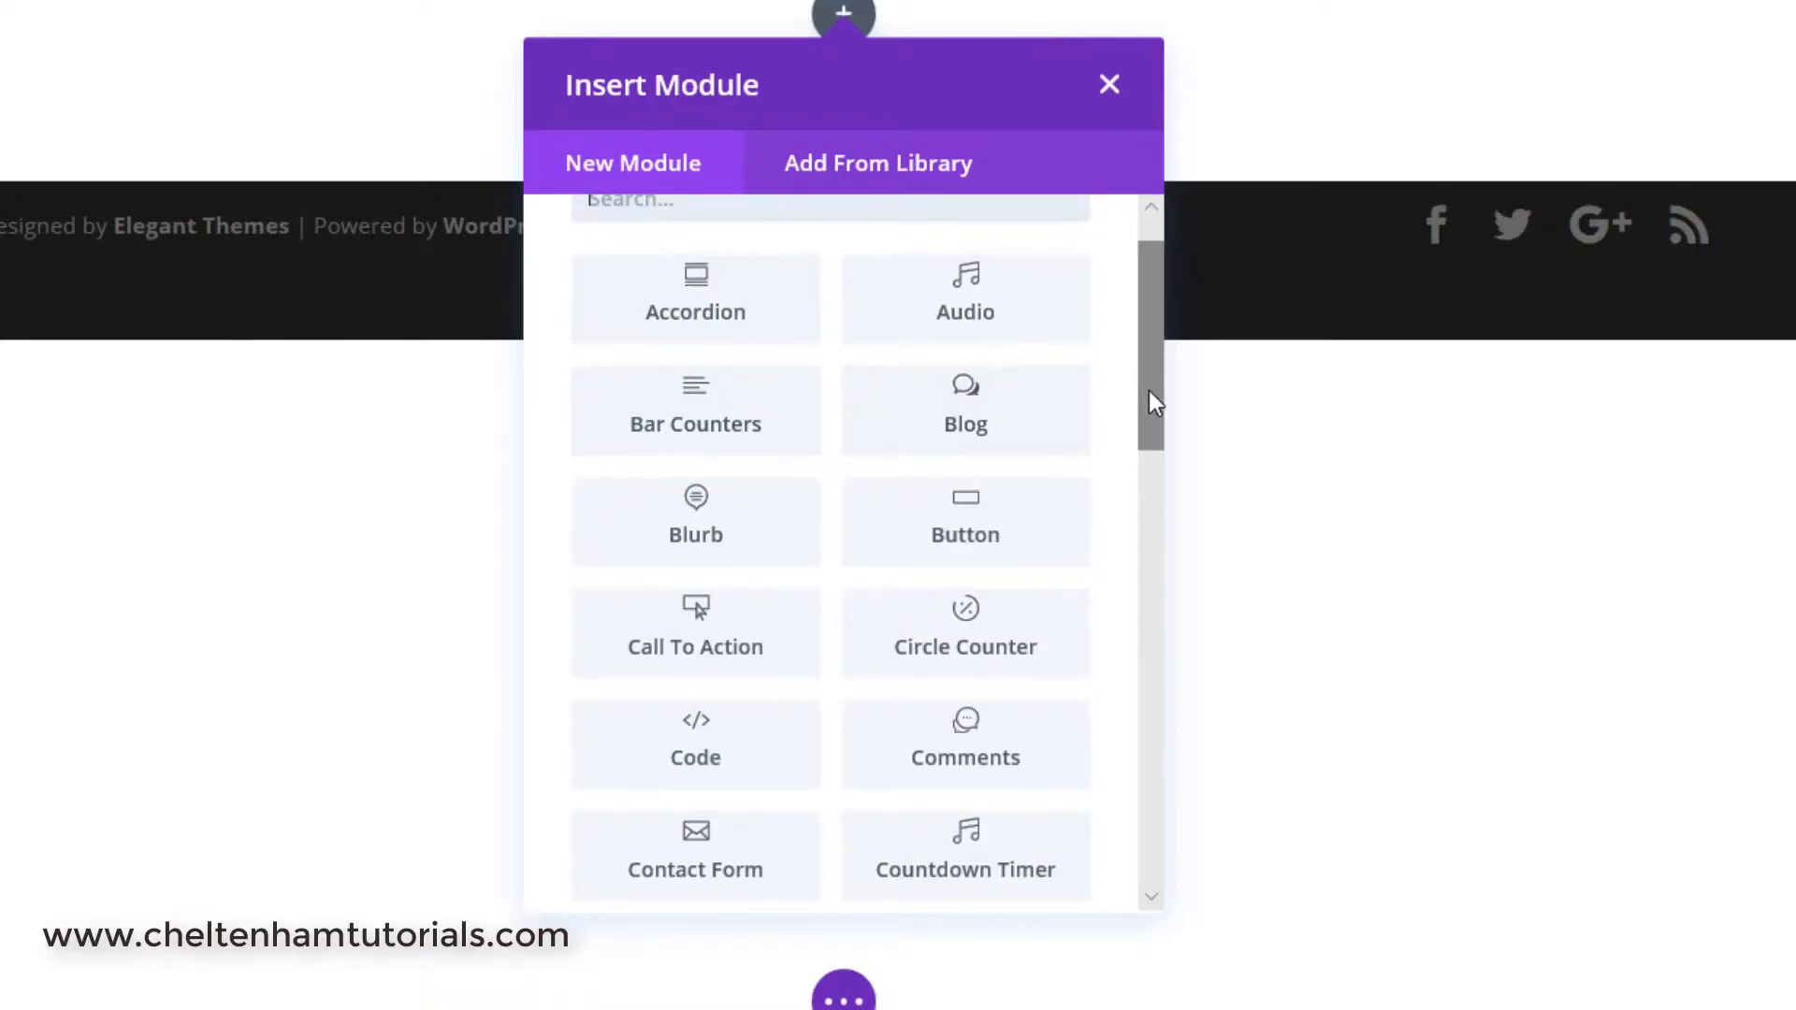
pyautogui.moveTo(1153, 402); pyautogui.dragTo(1151, 804)
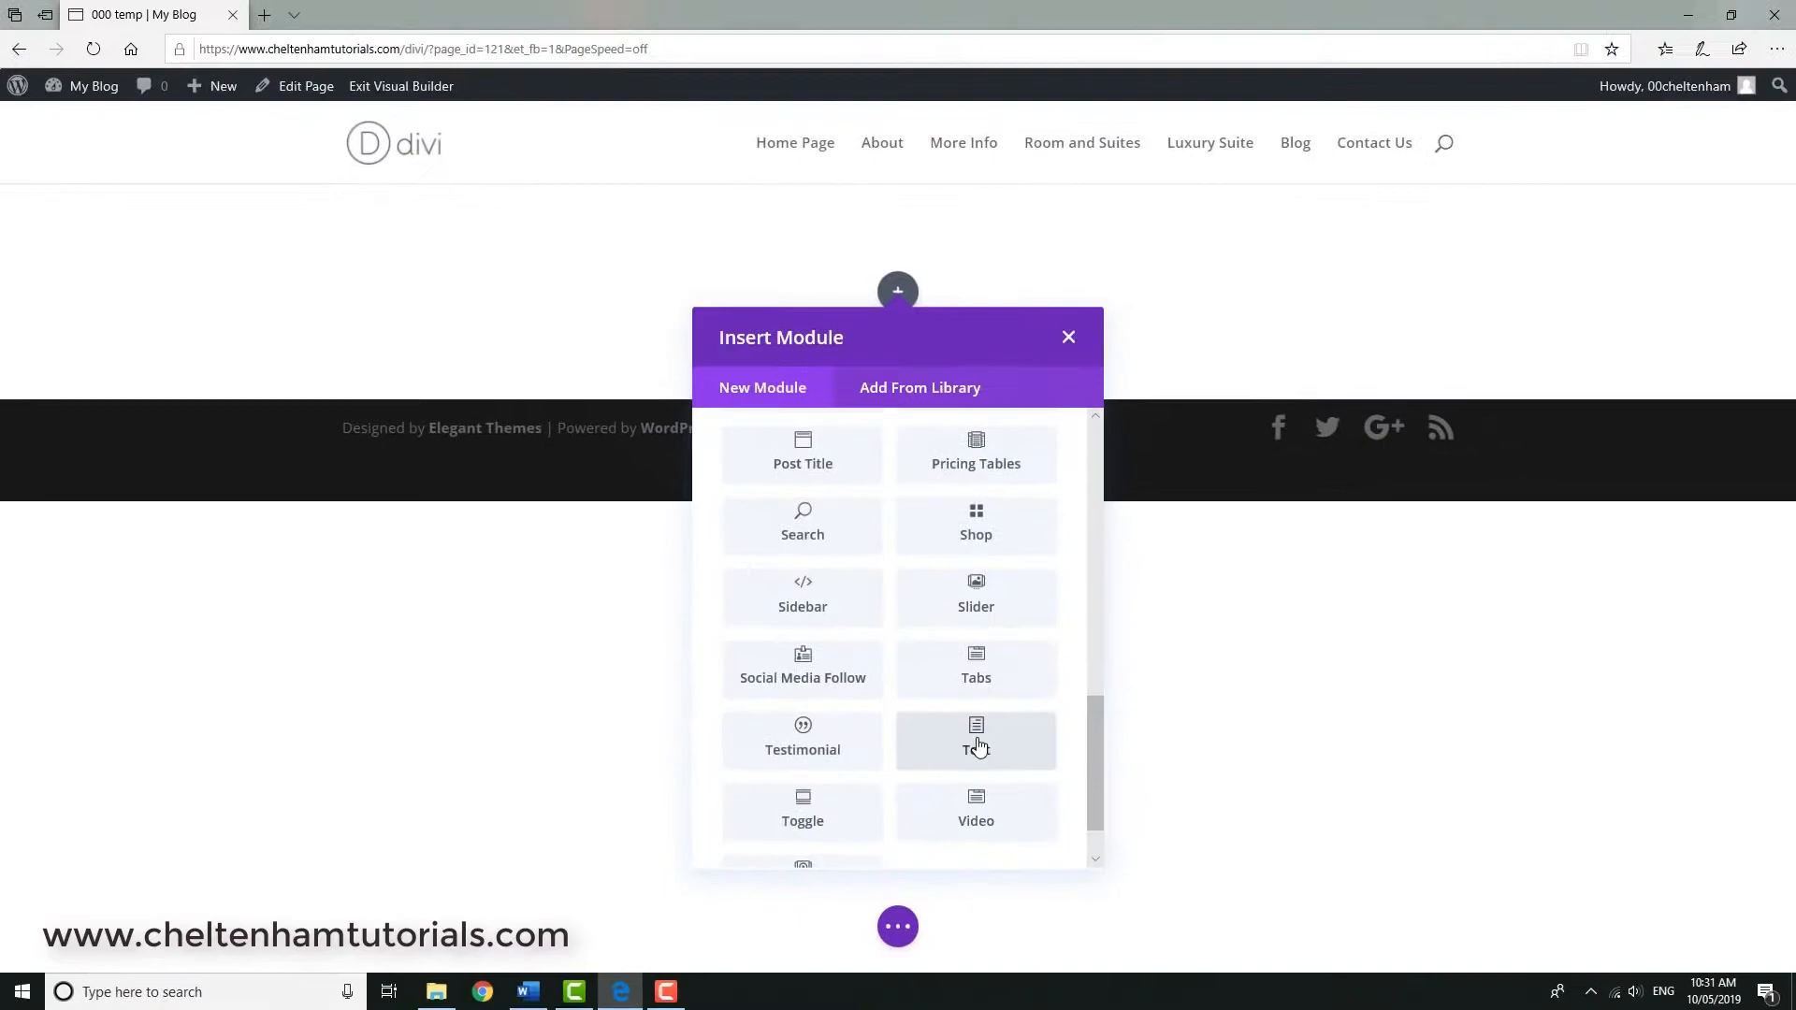
pyautogui.click(978, 746)
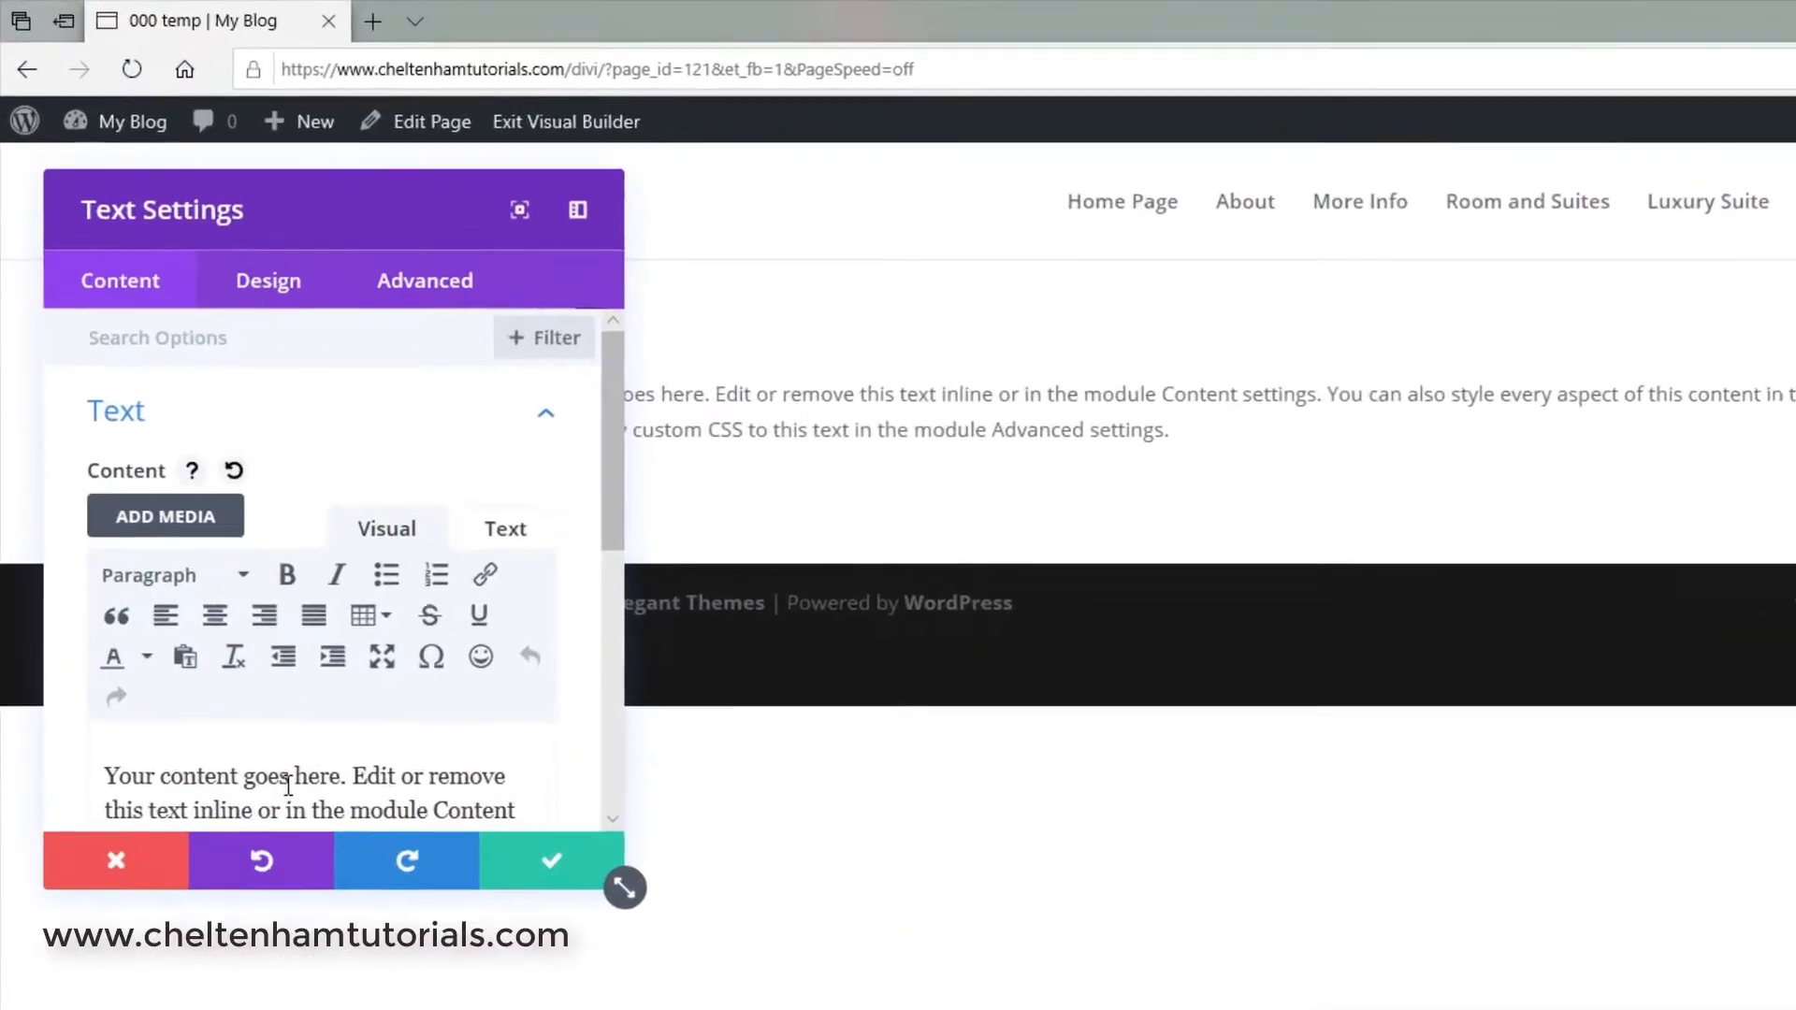
# - Replace the Text module's placeholder content with "Hello" and save the module
pyautogui.scroll(-2, 330, 775)
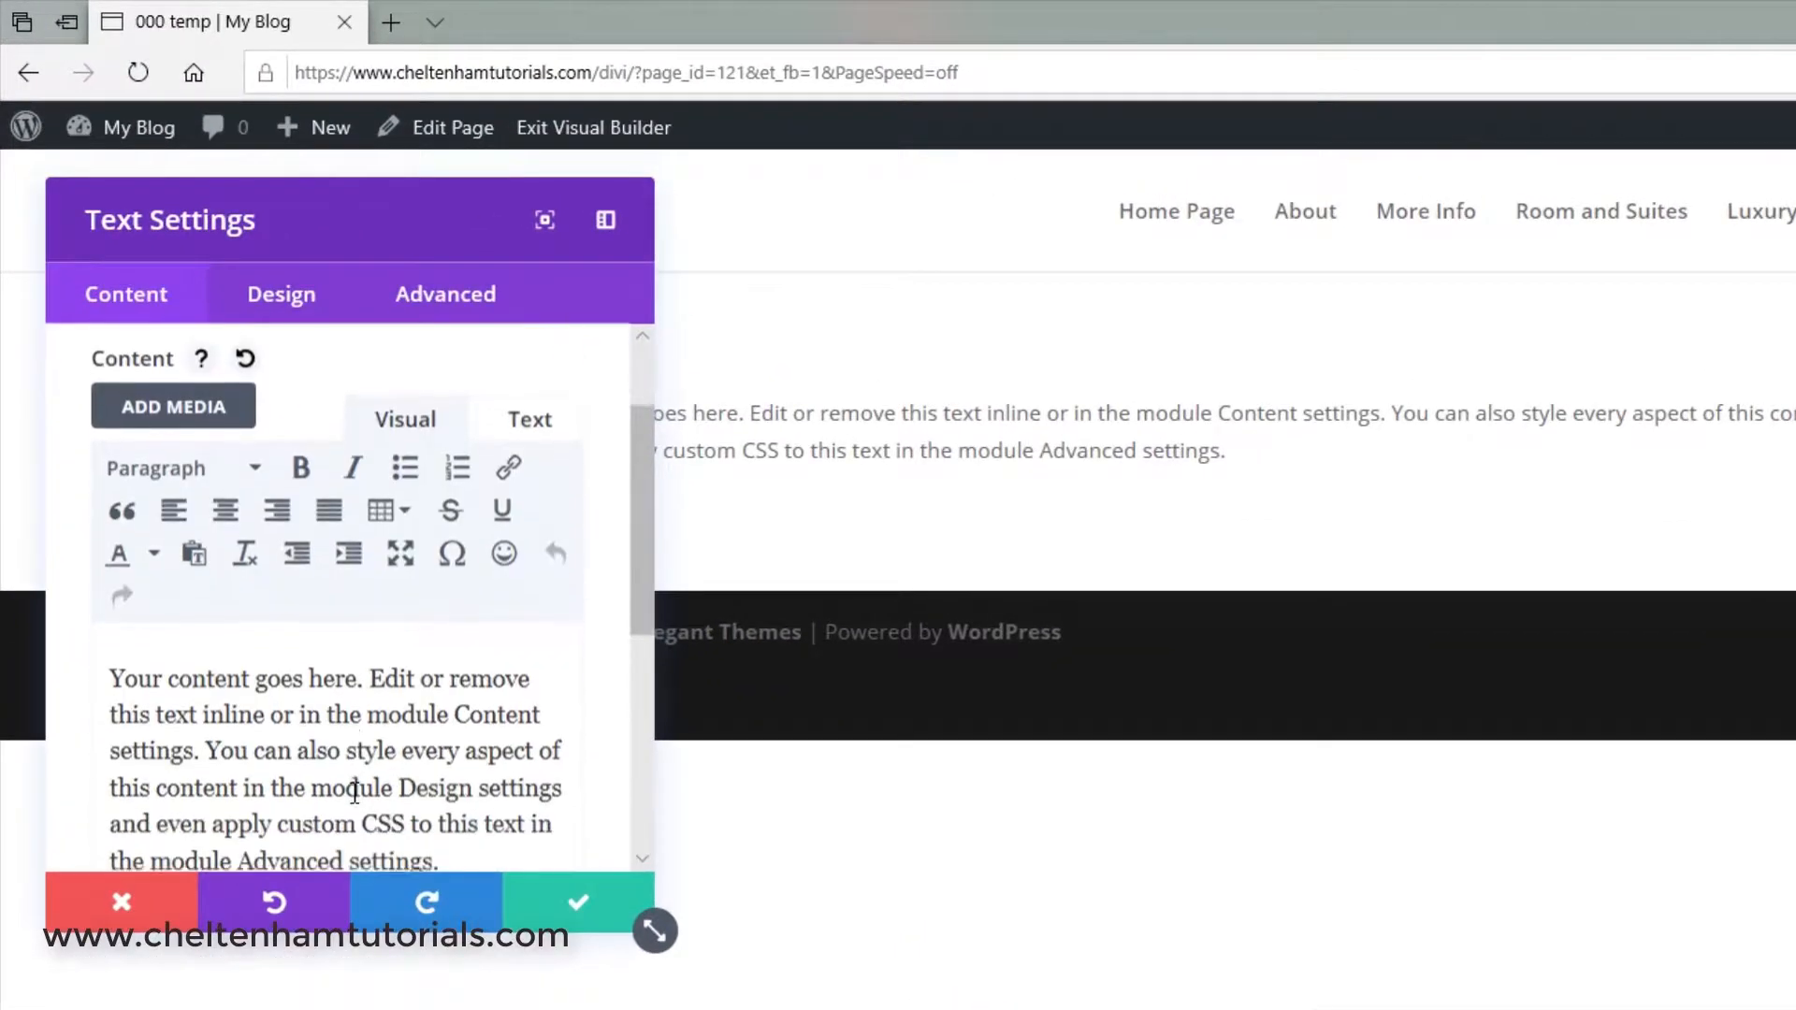
pyautogui.scroll(-1, 406, 755)
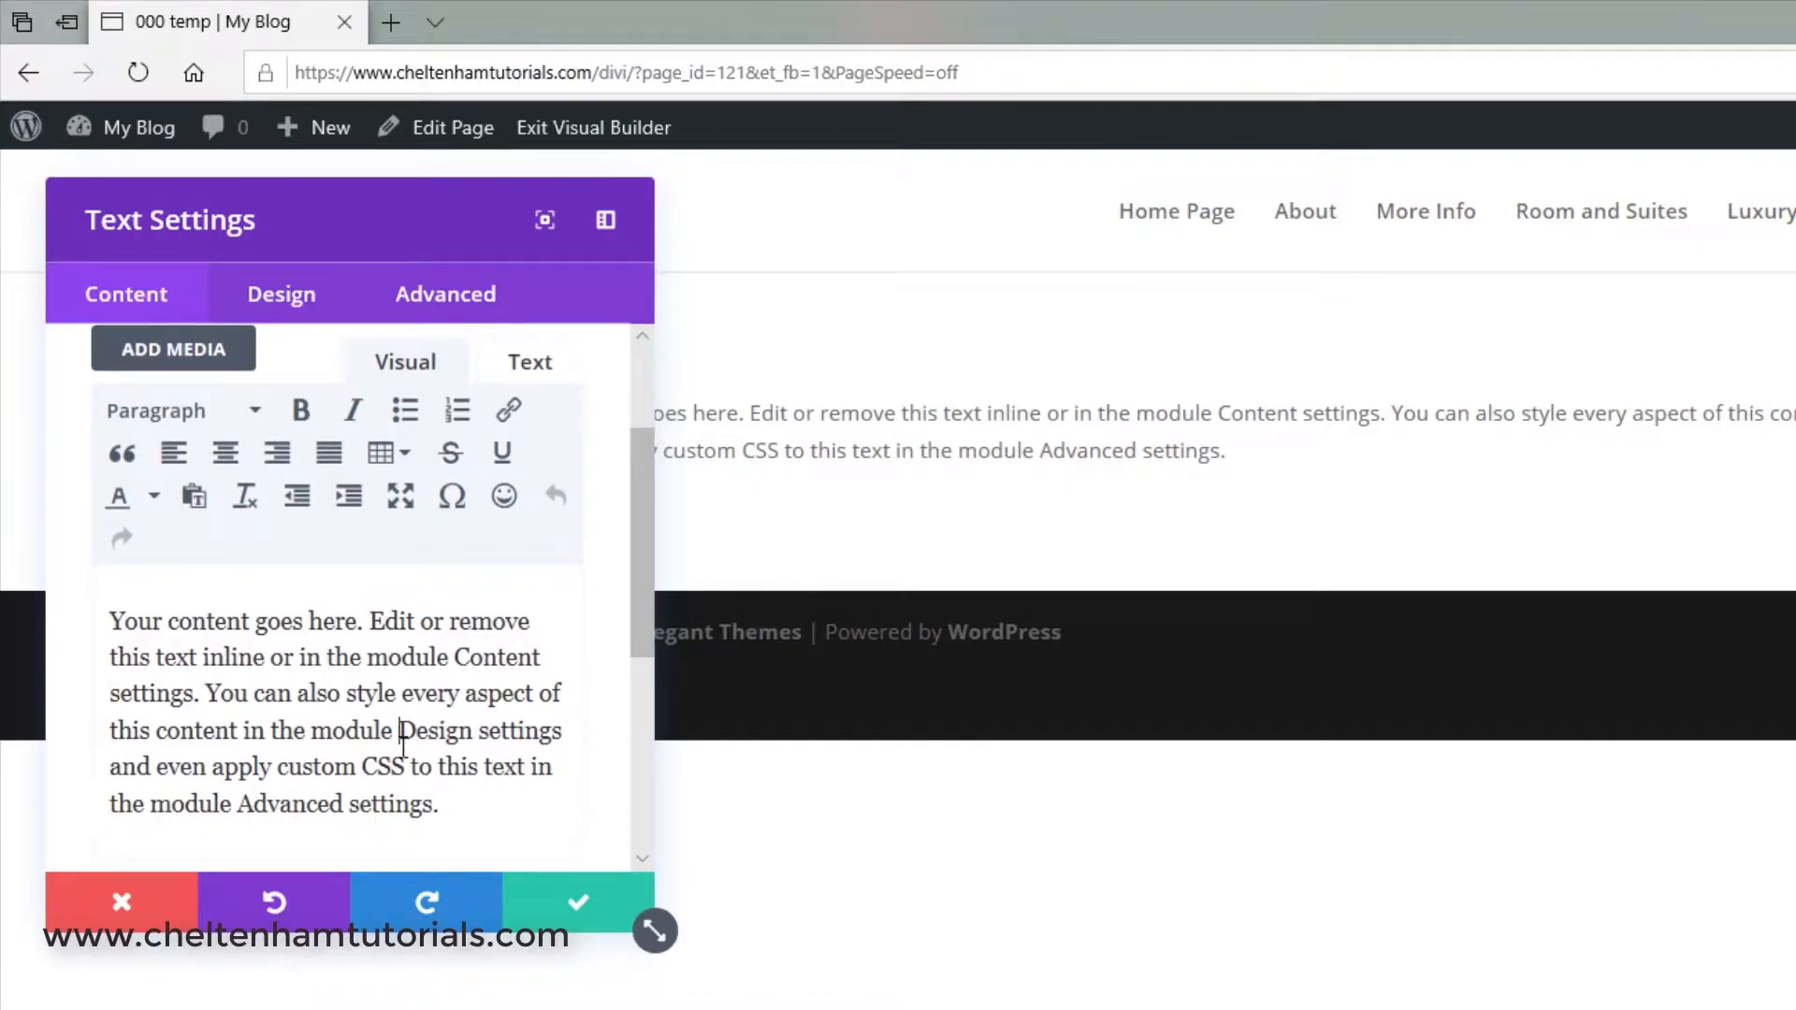
pyautogui.hotkey('ctrl', 'a')
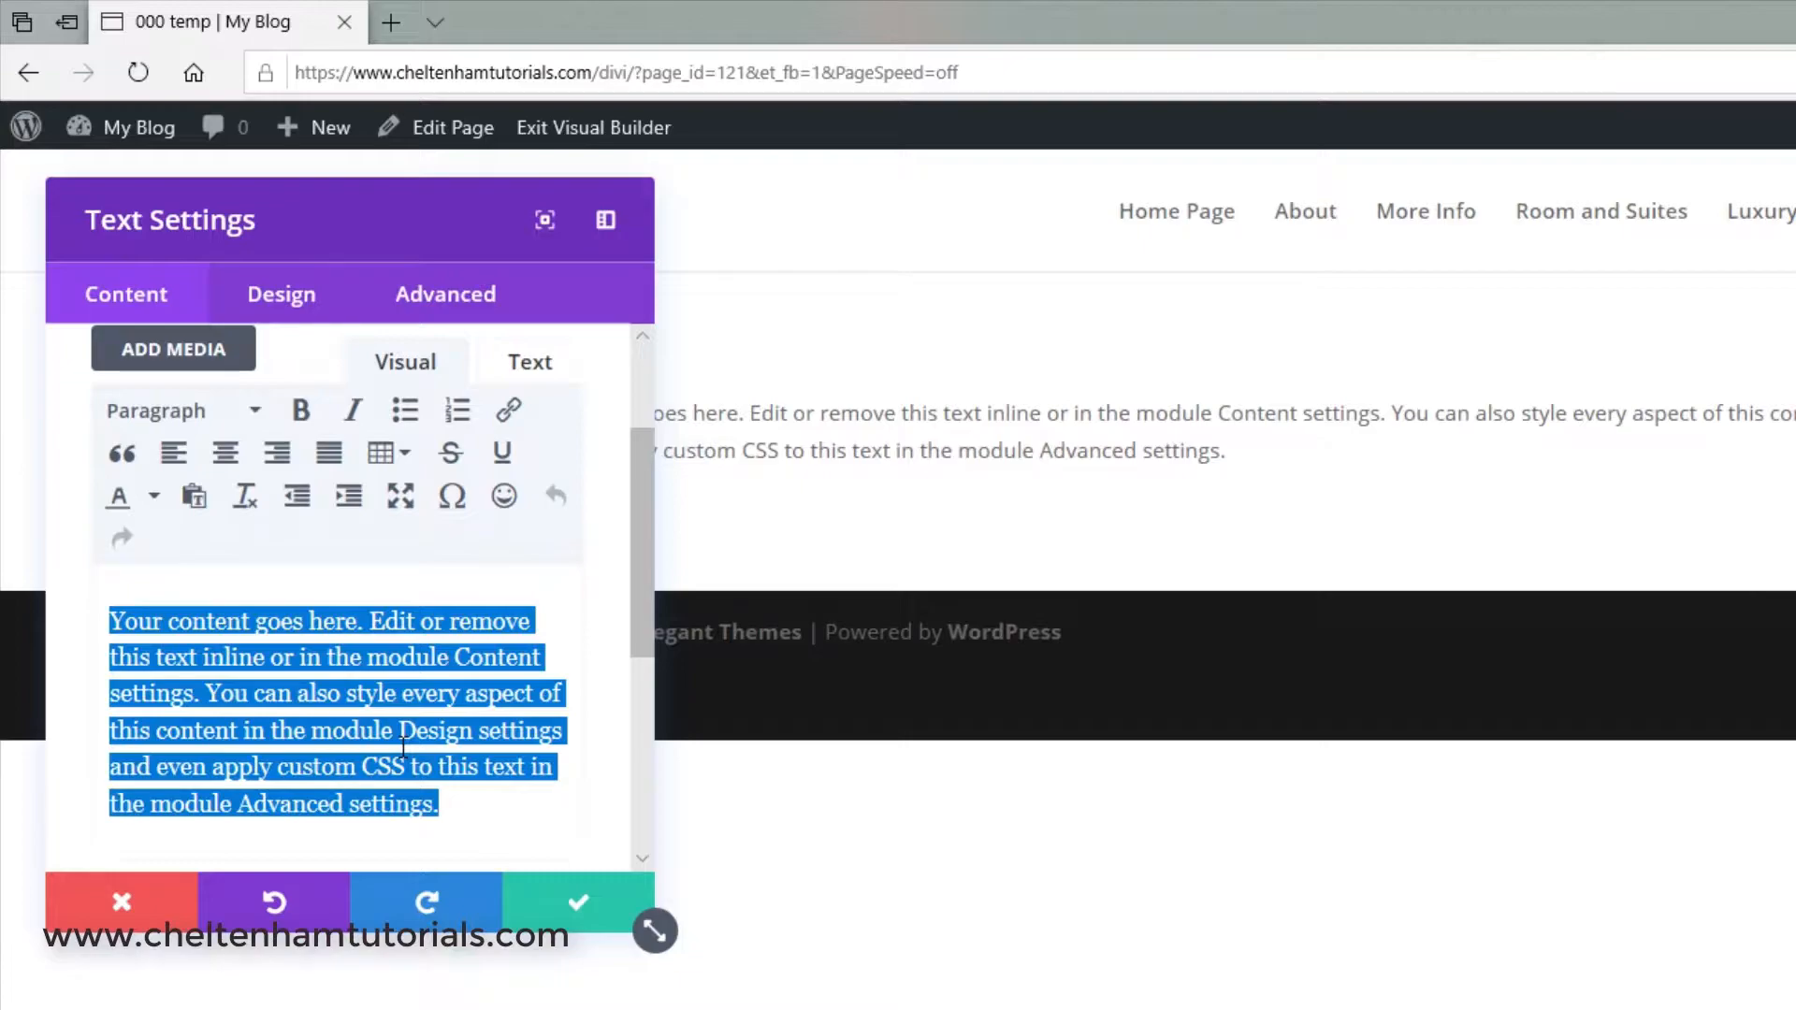
pyautogui.write('Hello')
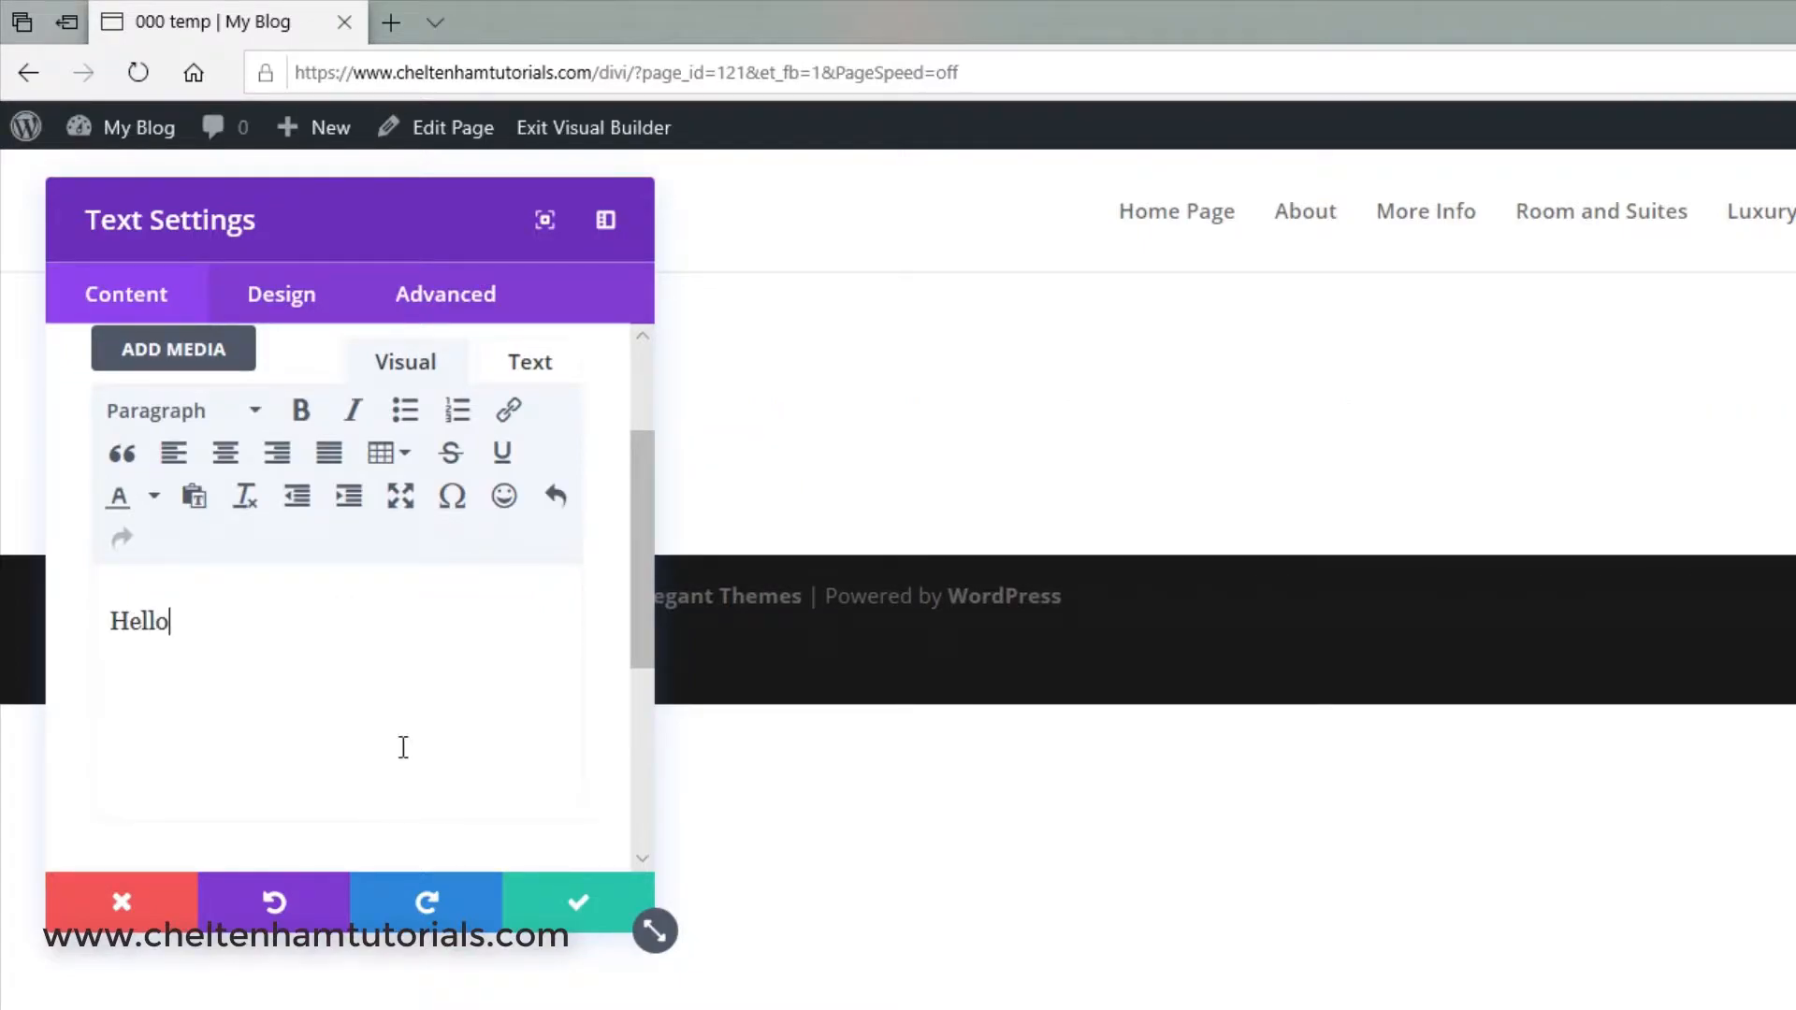
pyautogui.click(575, 904)
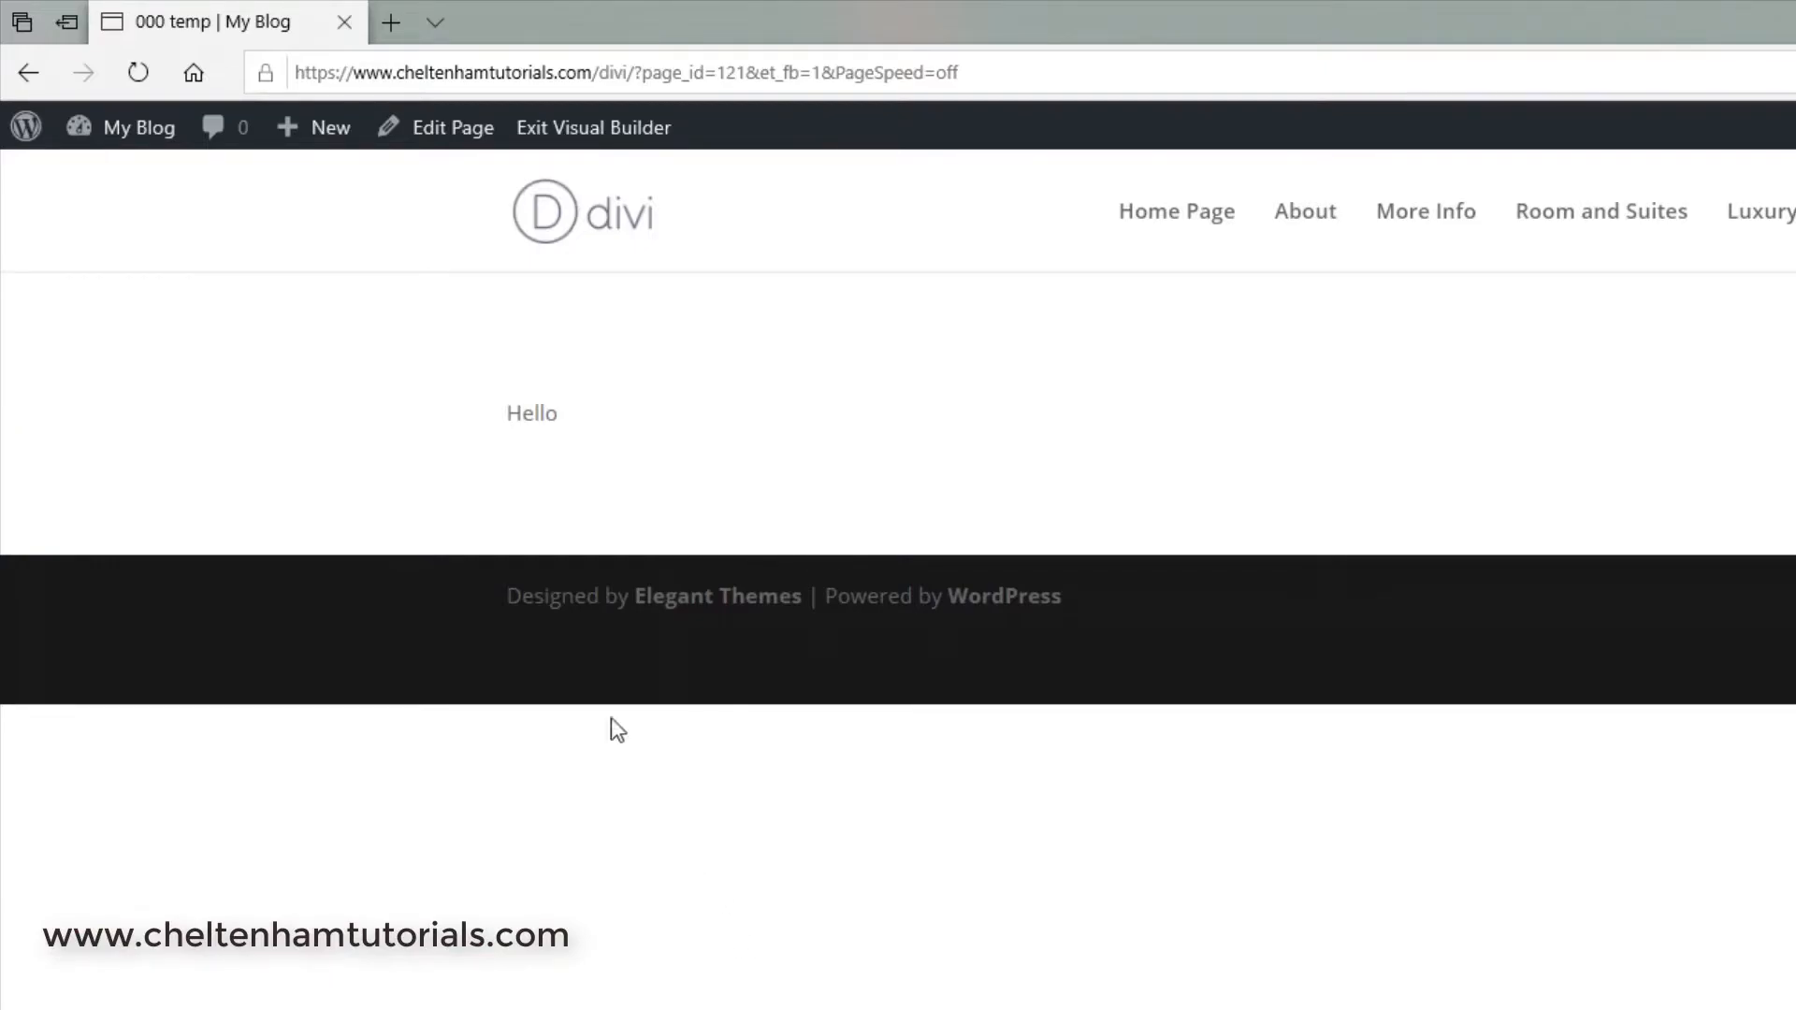
# - Examine the page's section, row and module structure in Wireframe View and return to the desktop view
pyautogui.moveTo(309, 349)
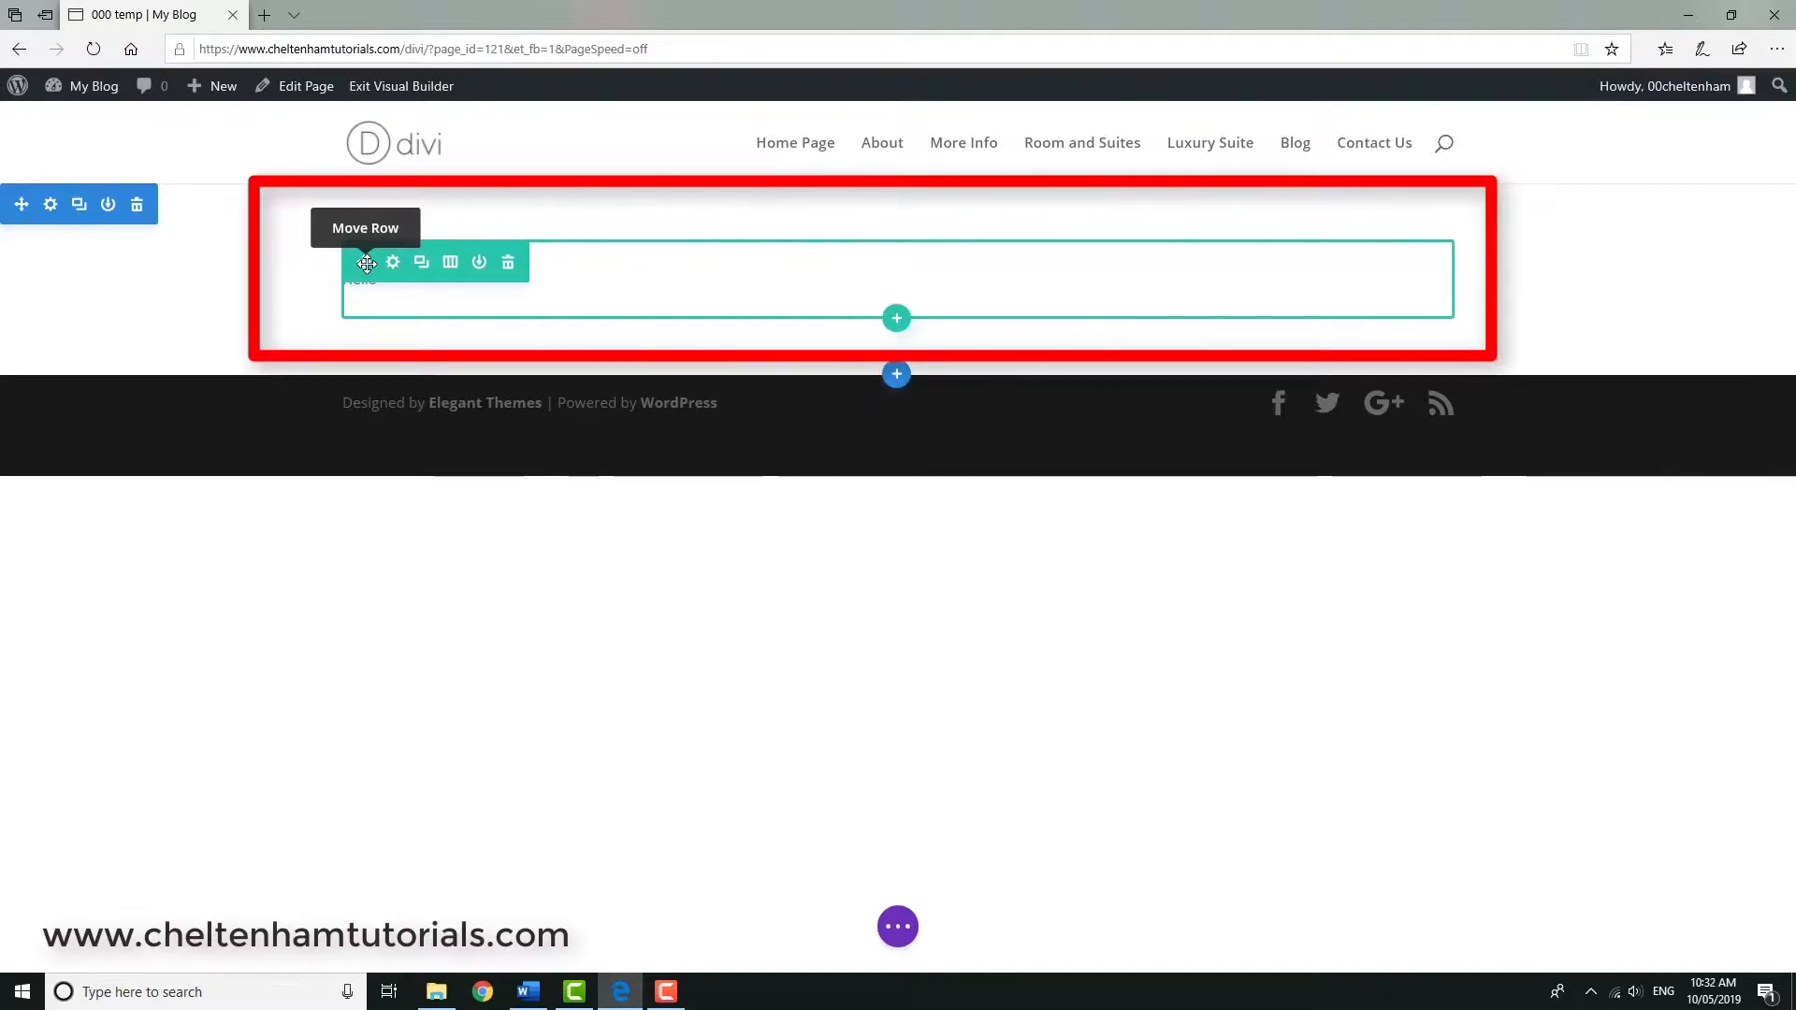
pyautogui.moveTo(811, 285)
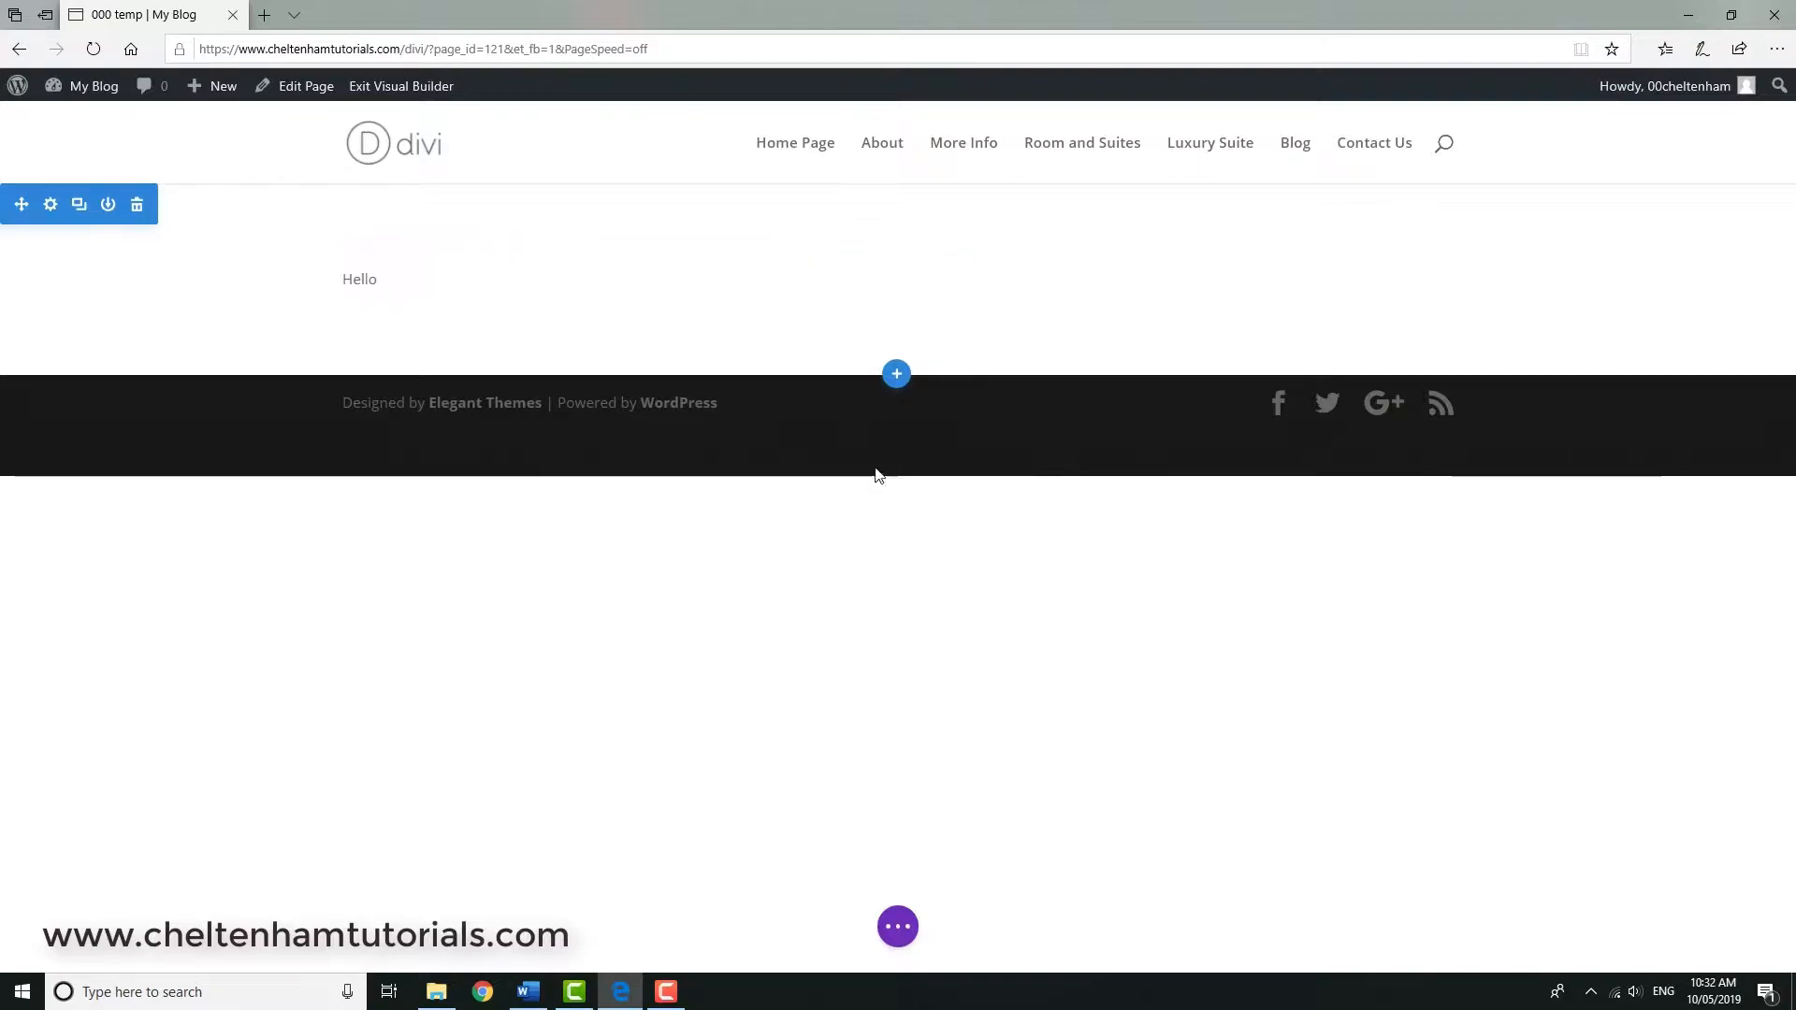
pyautogui.click(903, 932)
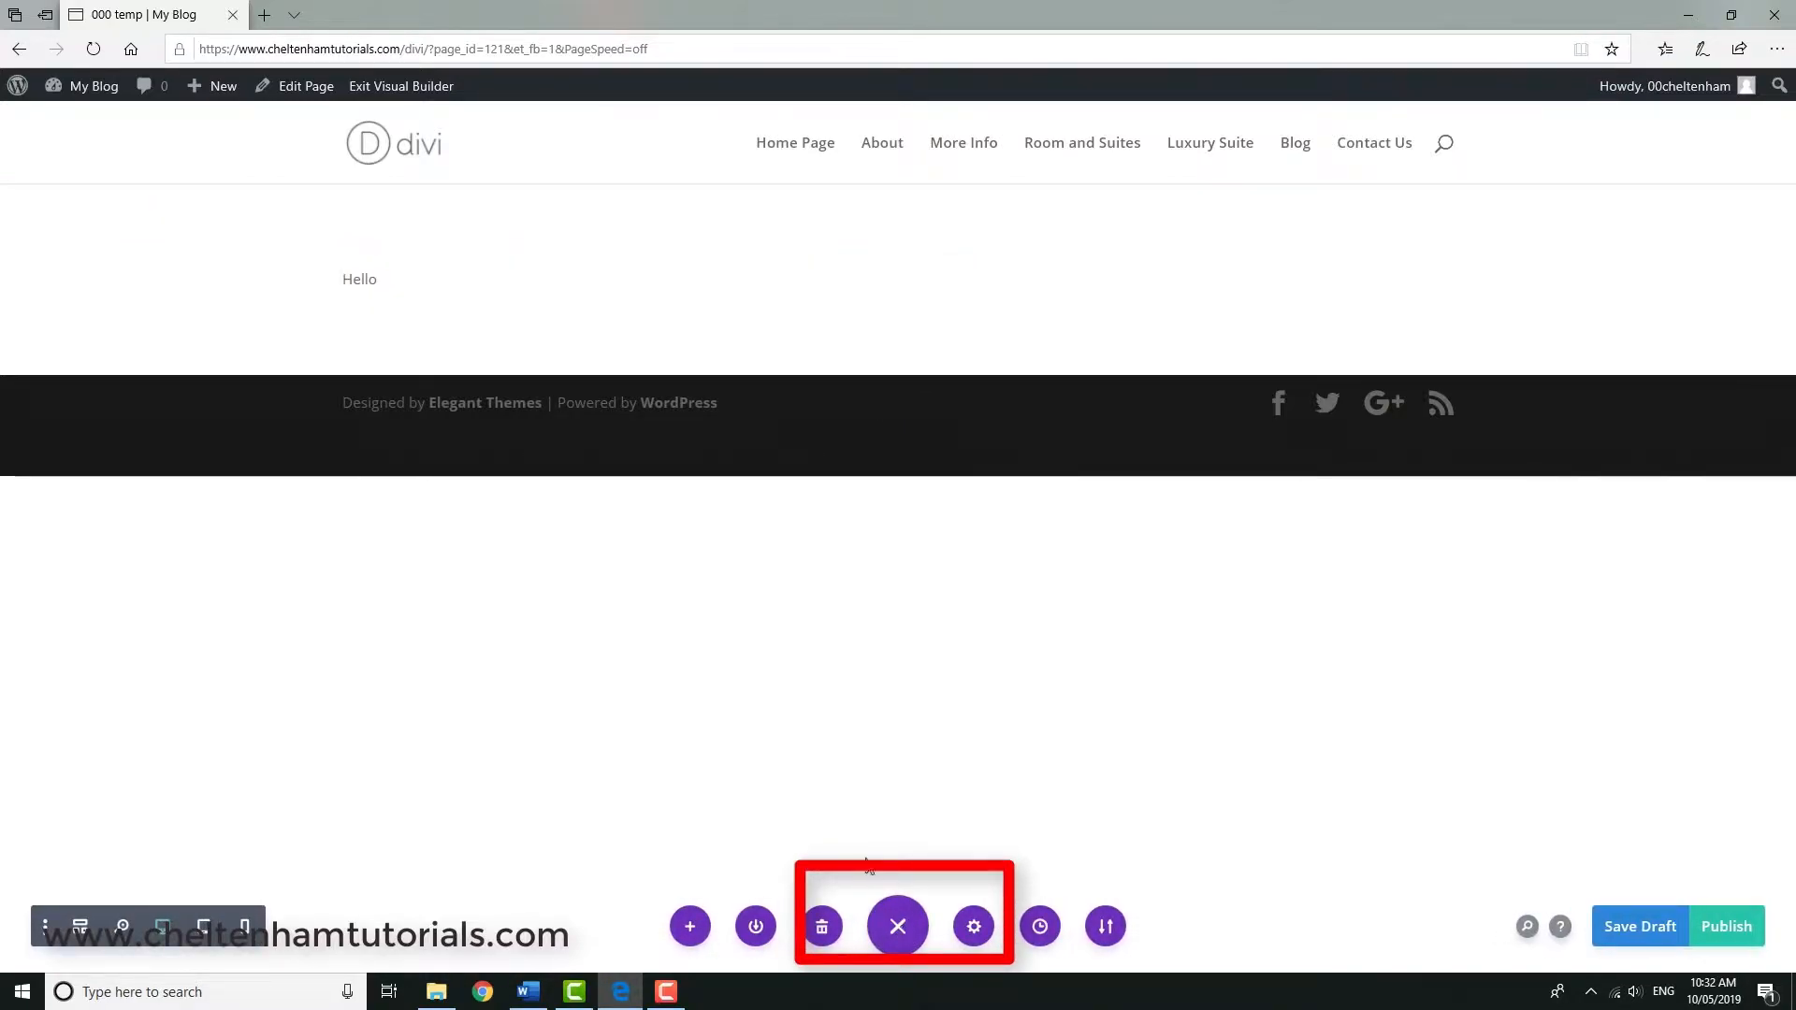
pyautogui.click(81, 927)
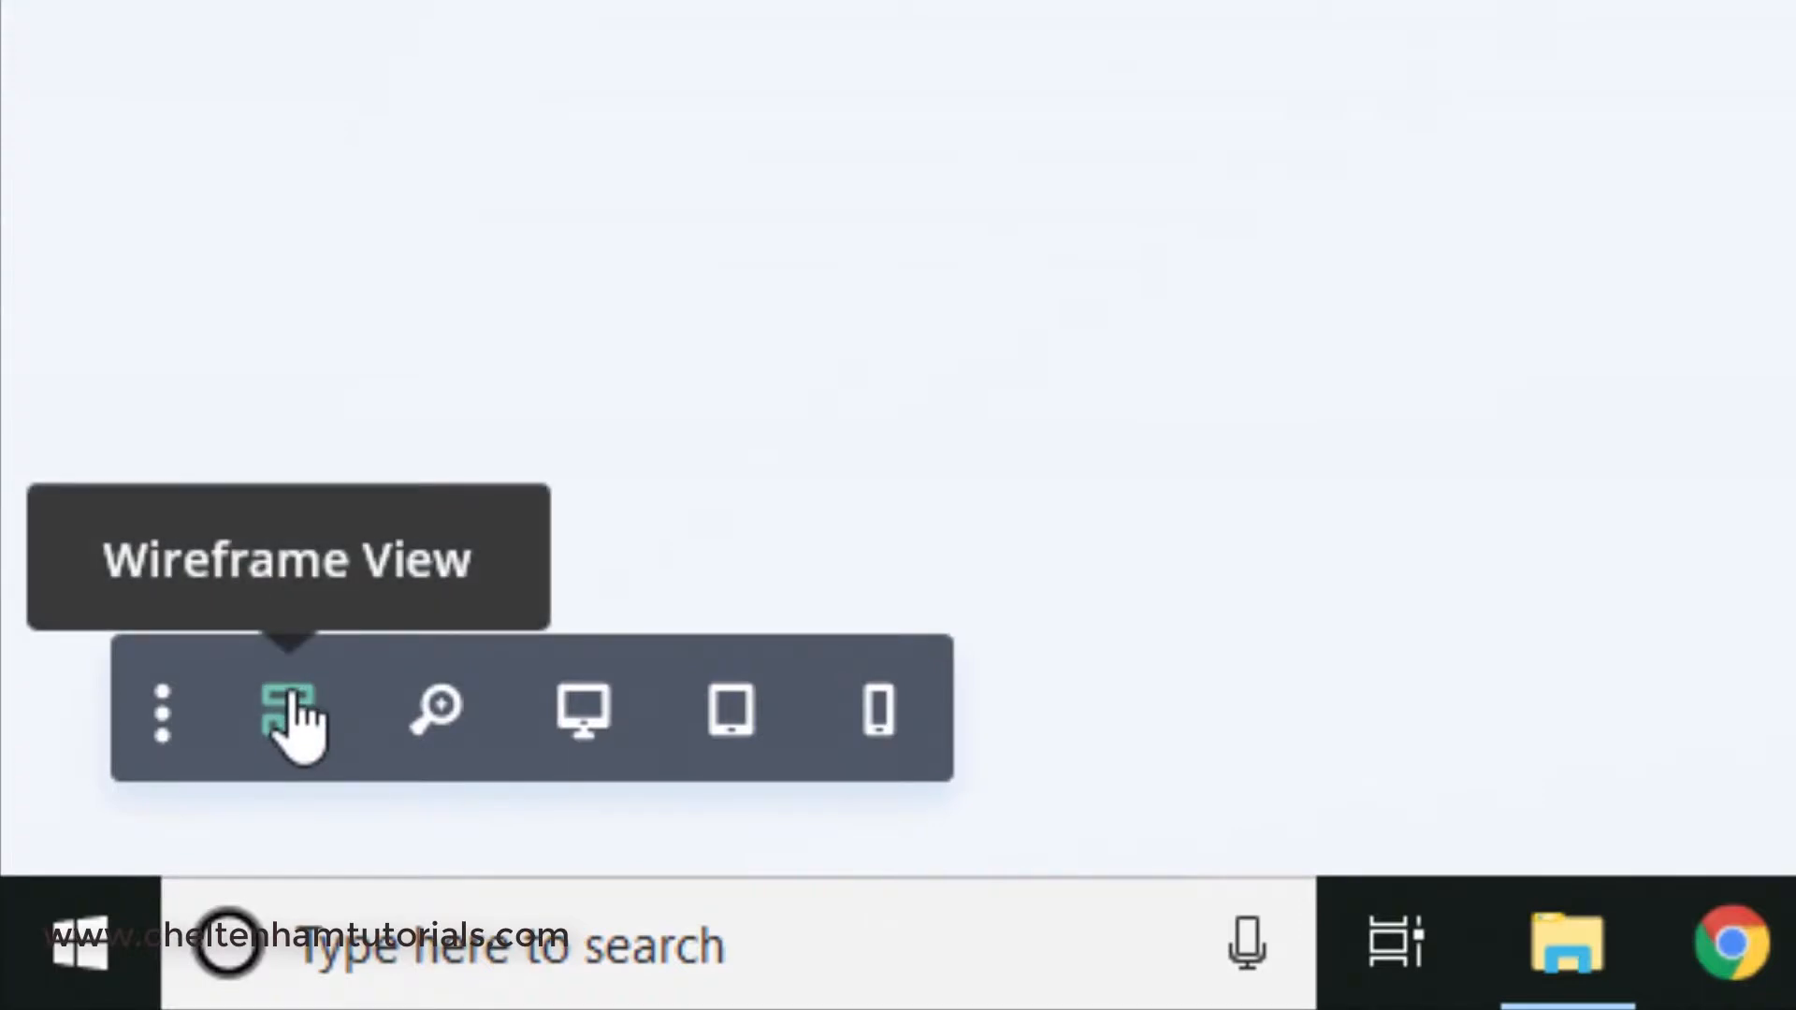
pyautogui.click(292, 712)
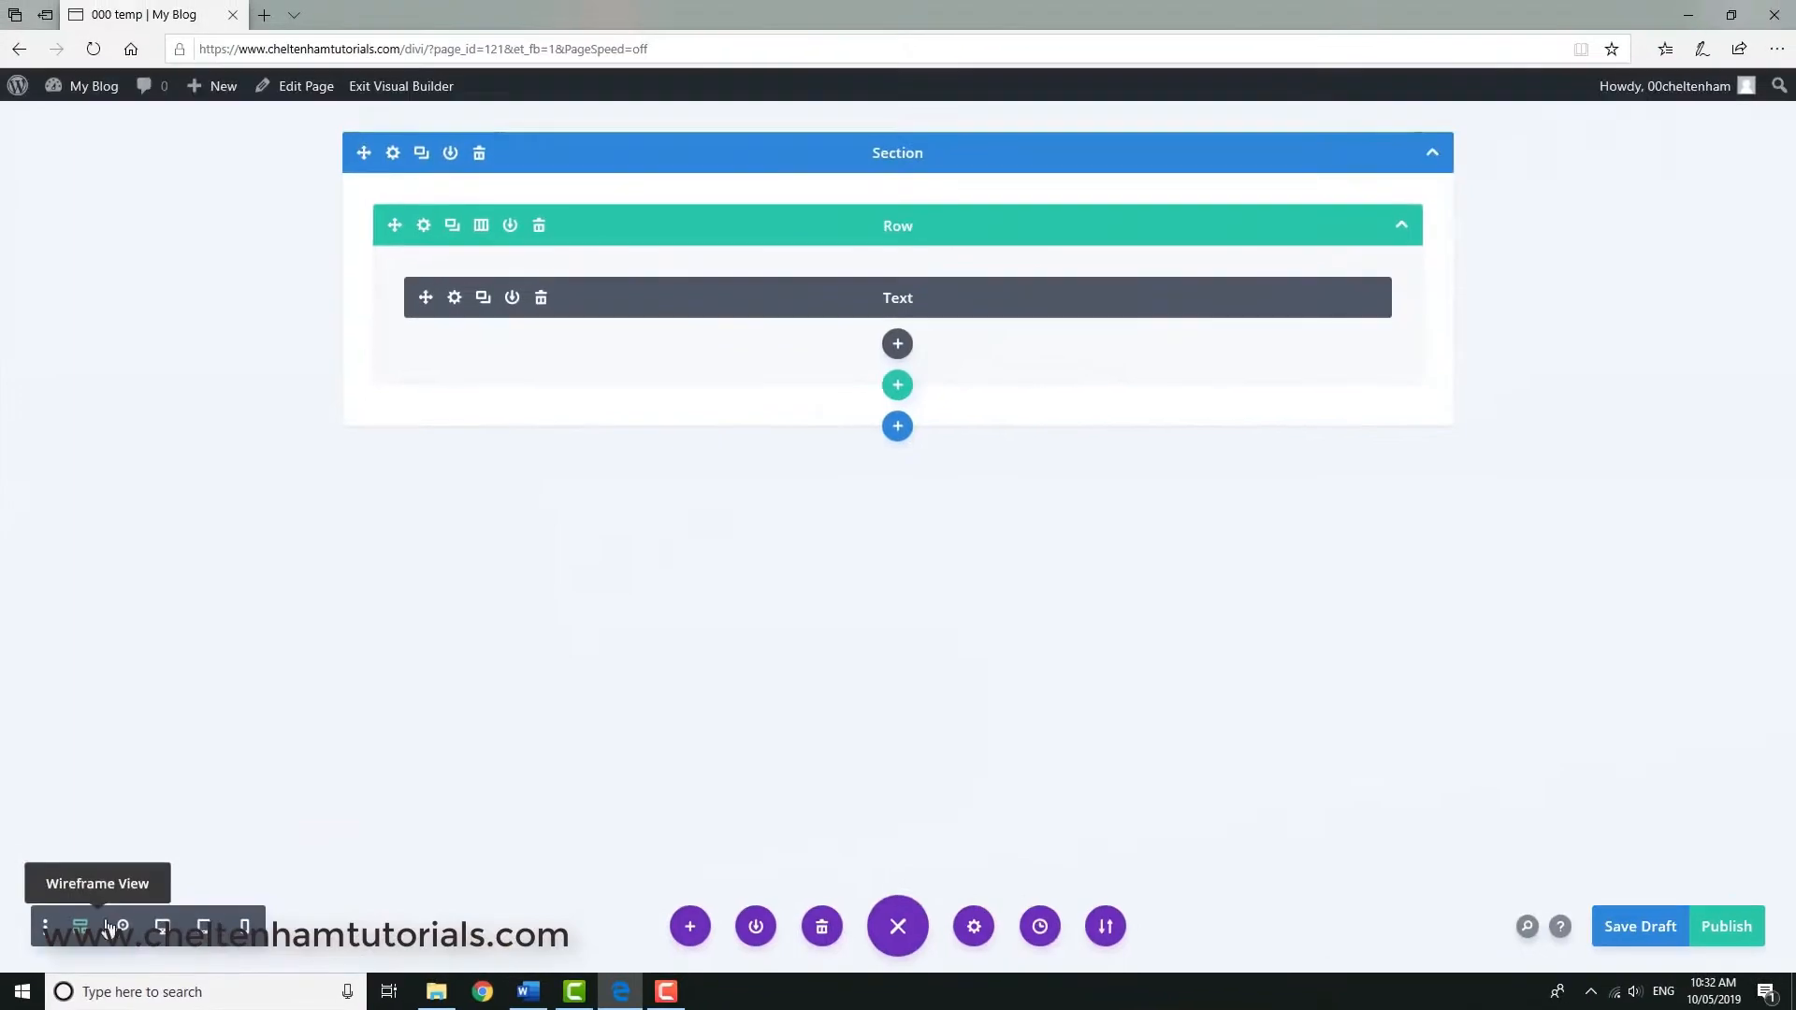
pyautogui.click(163, 936)
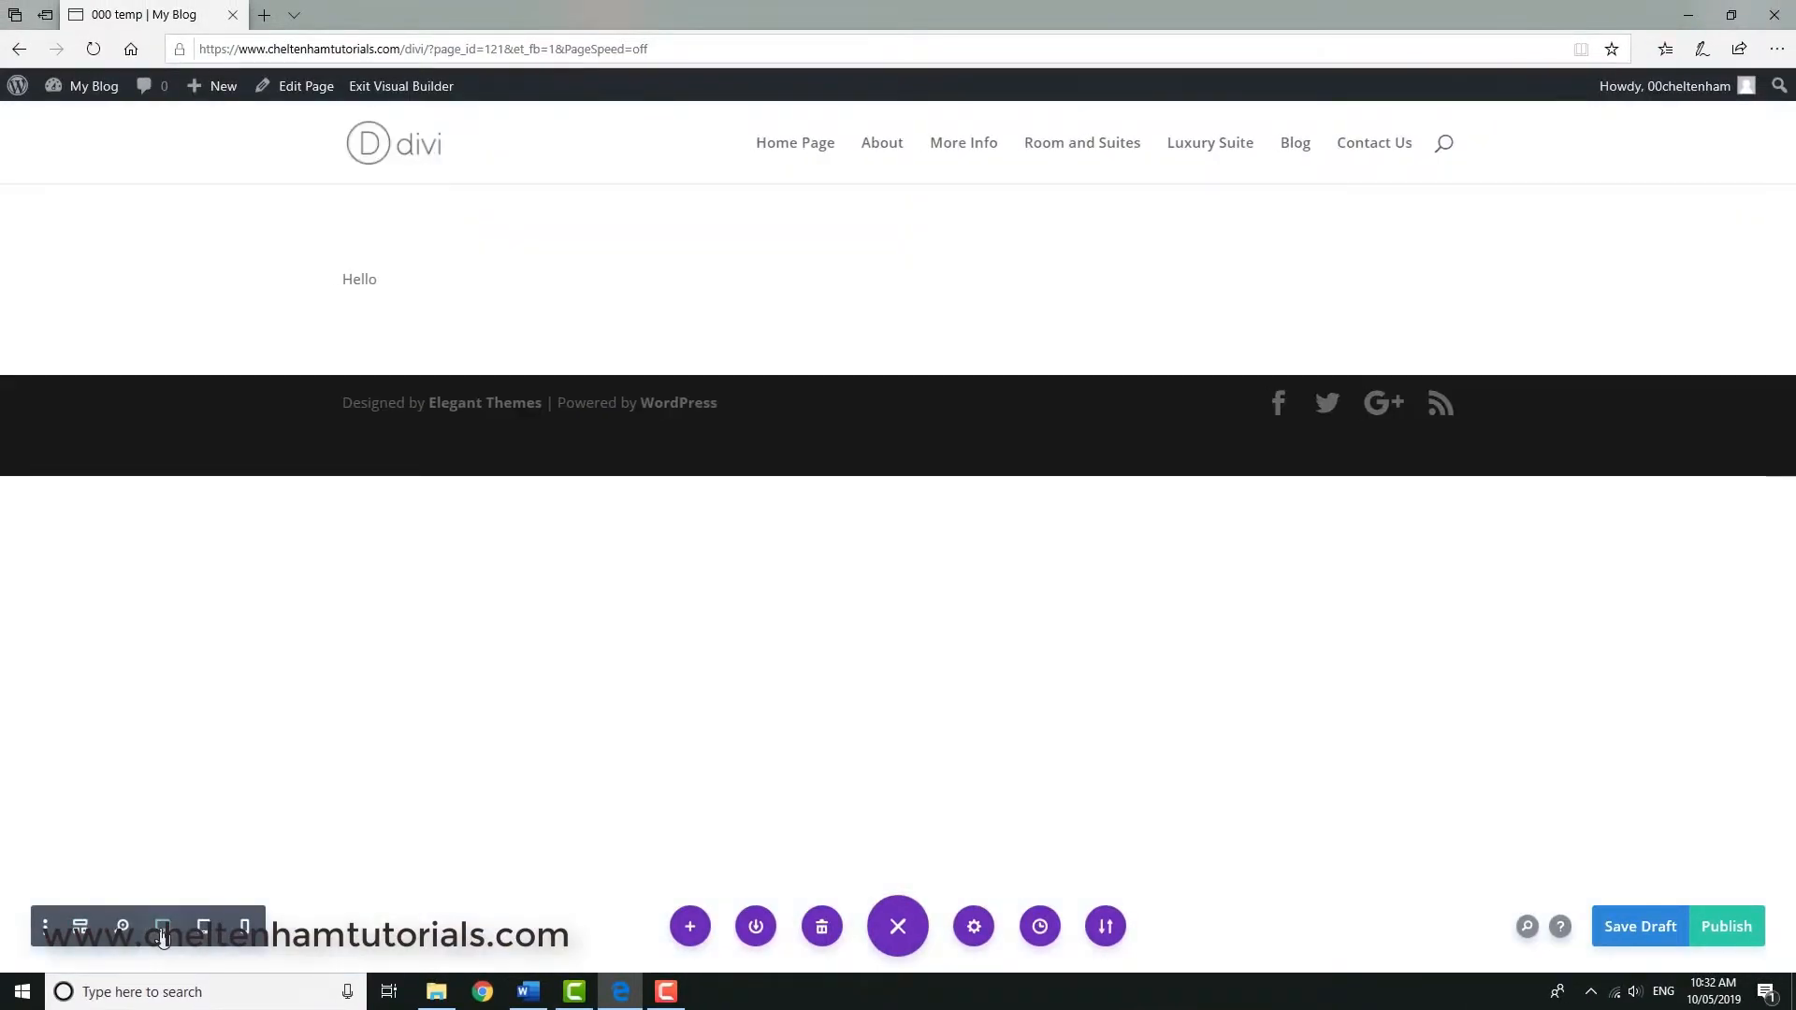
# - Set the background colour of the section containing "Hello" to blue (#0c71c3) and save the section settings
pyautogui.moveTo(216, 188)
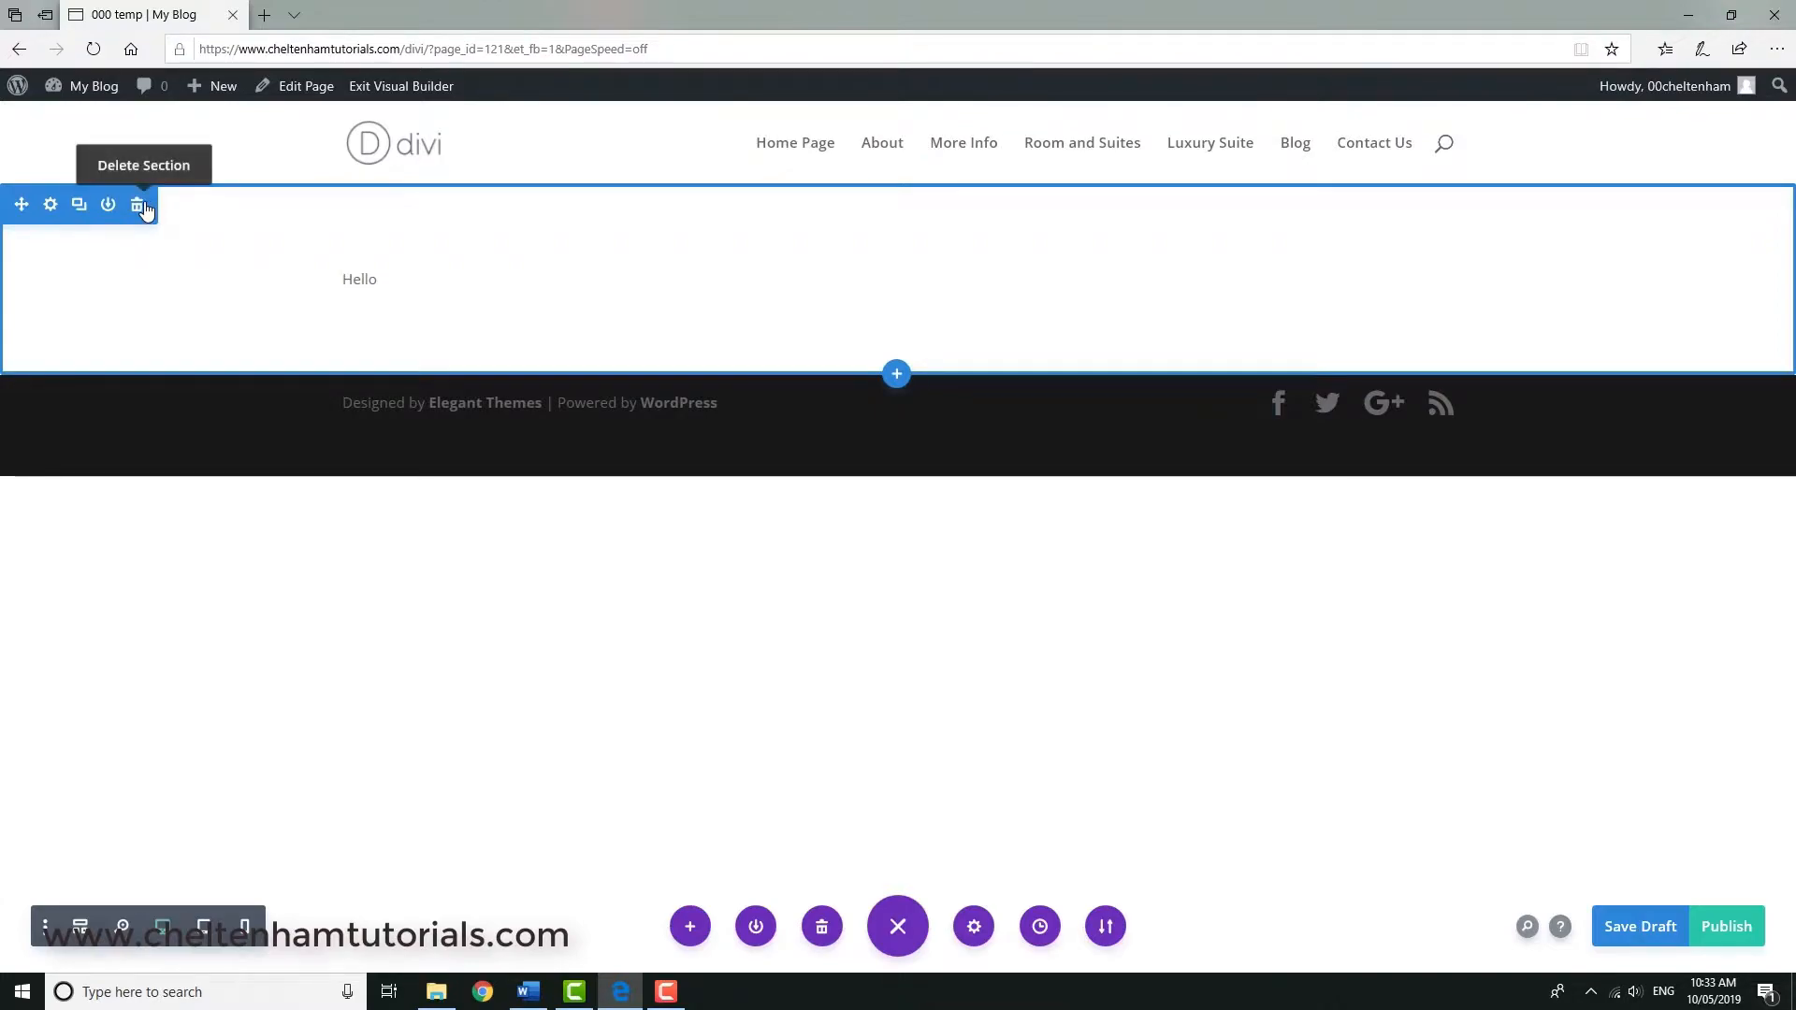
pyautogui.moveTo(342, 275)
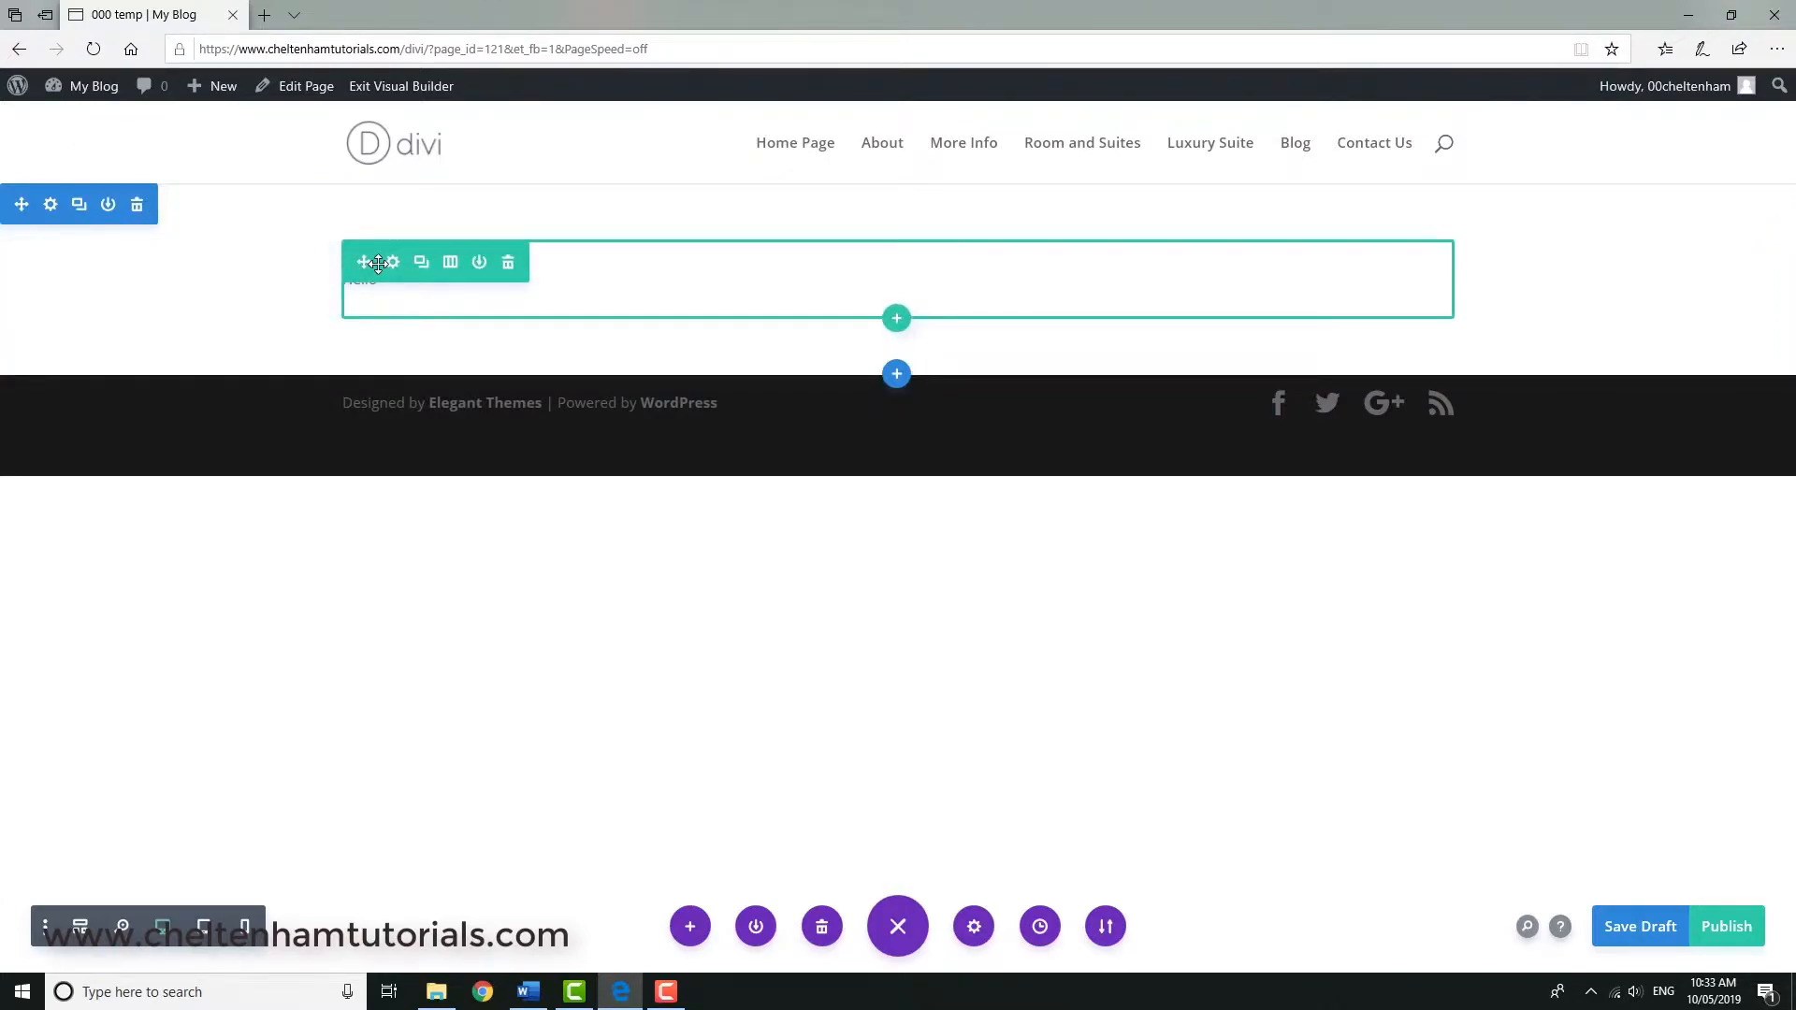
pyautogui.moveTo(850, 277)
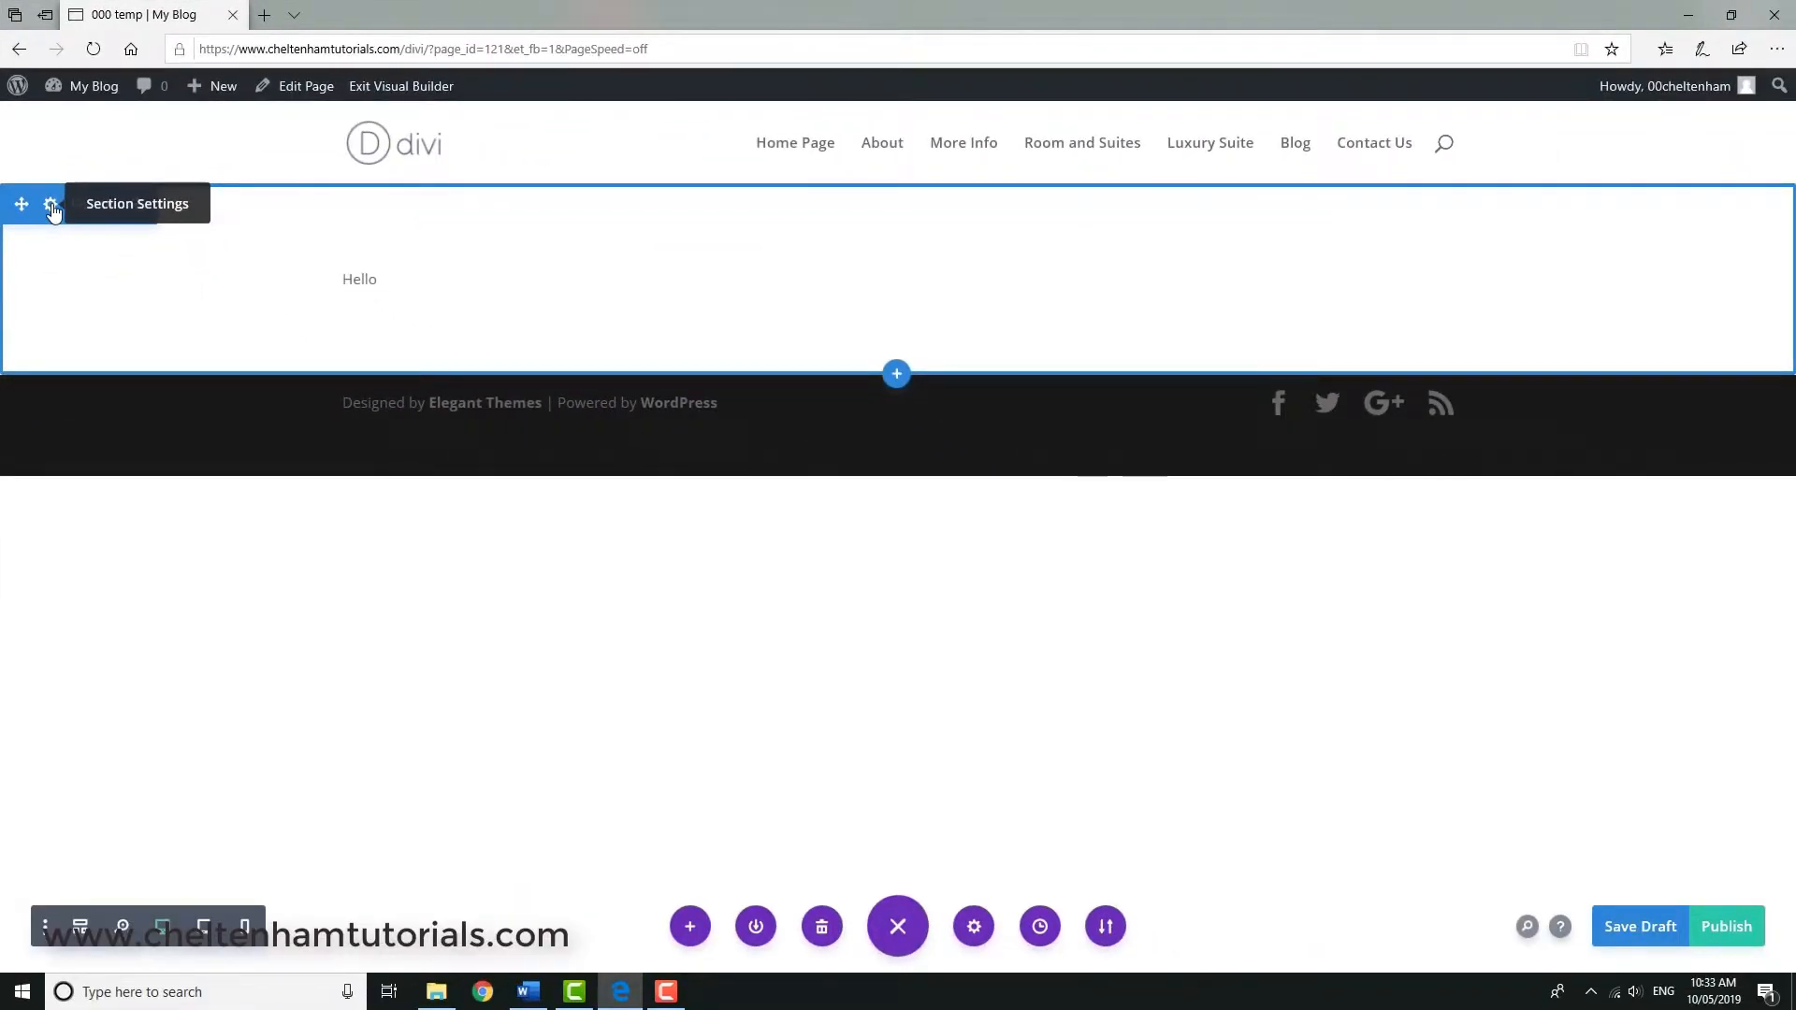
pyautogui.click(52, 206)
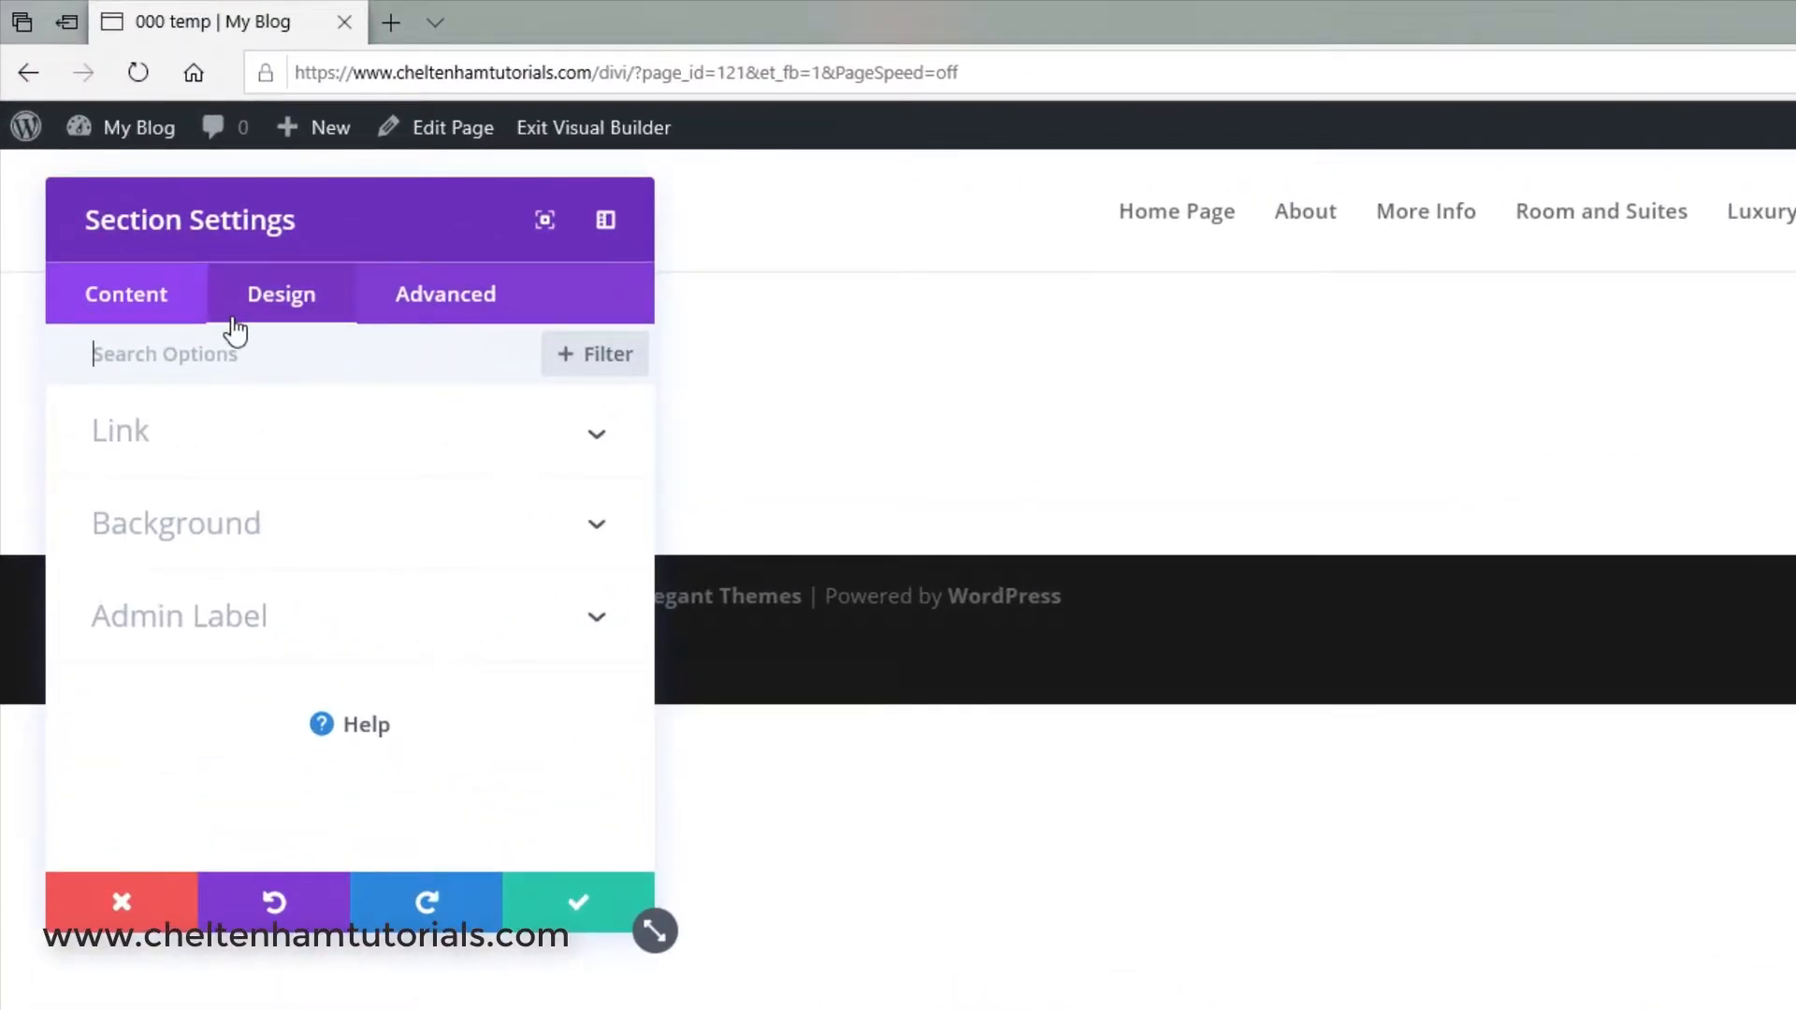
pyautogui.click(208, 536)
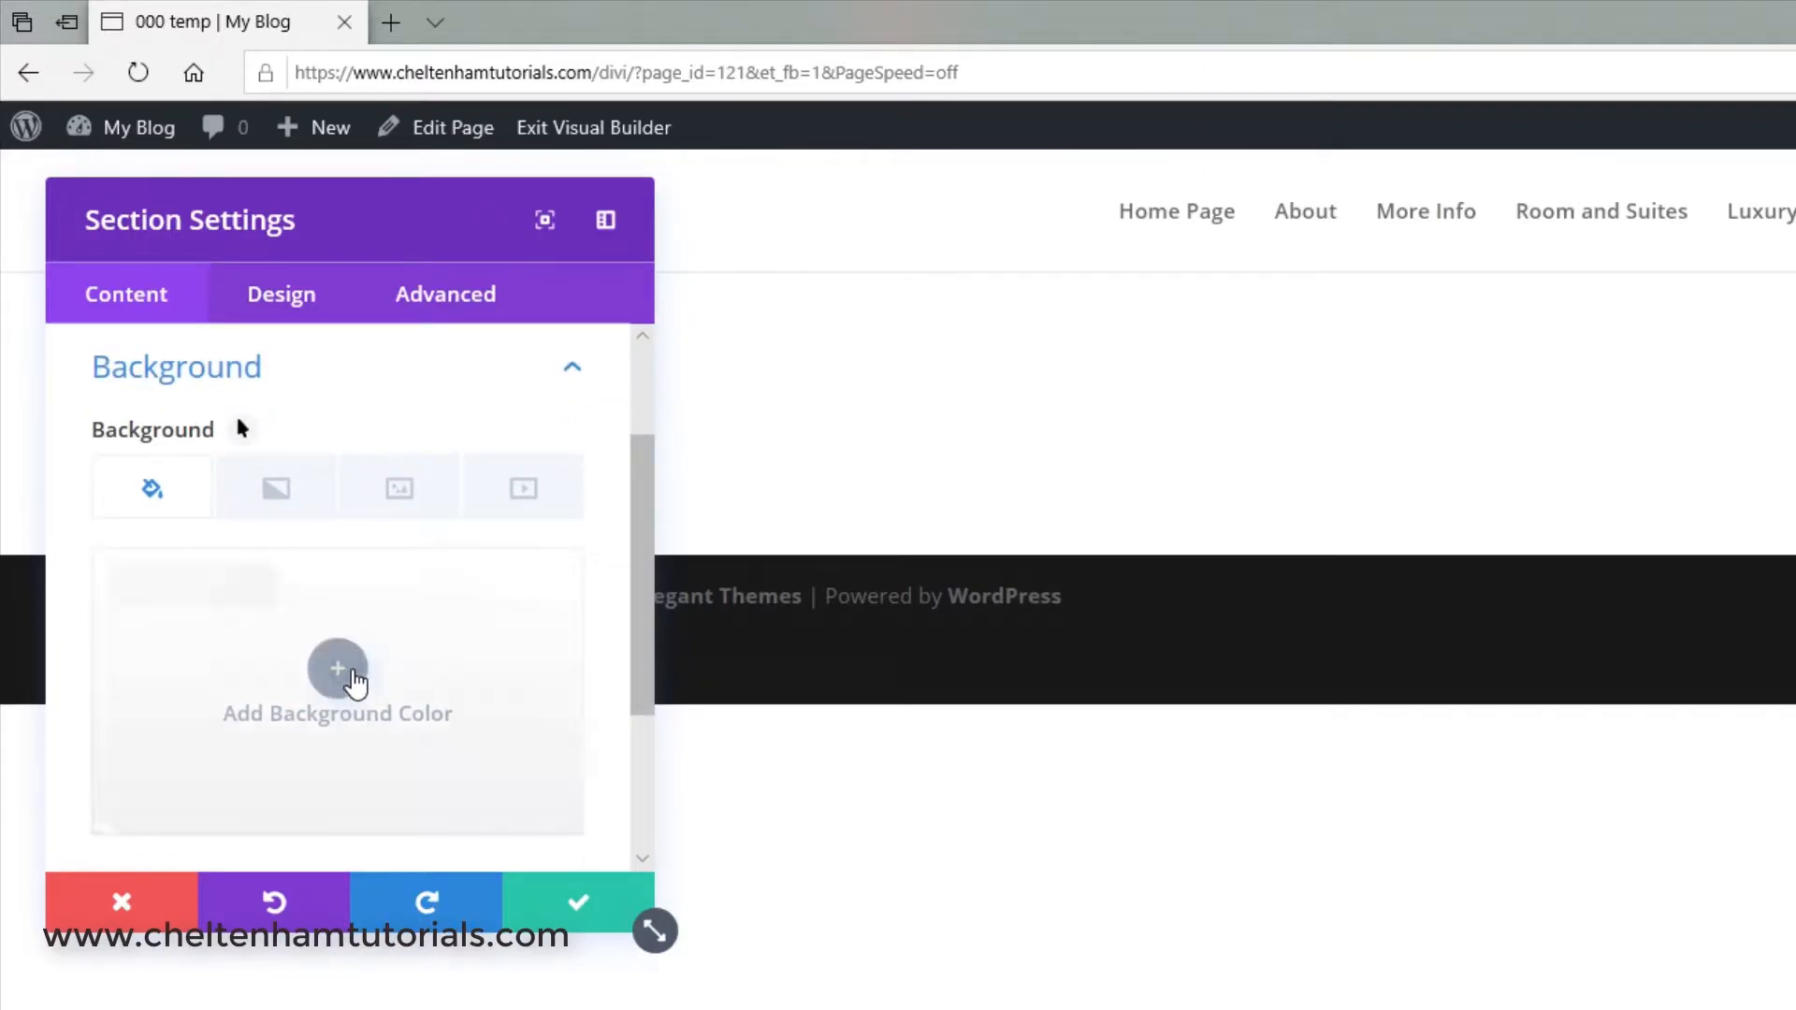
pyautogui.click(356, 683)
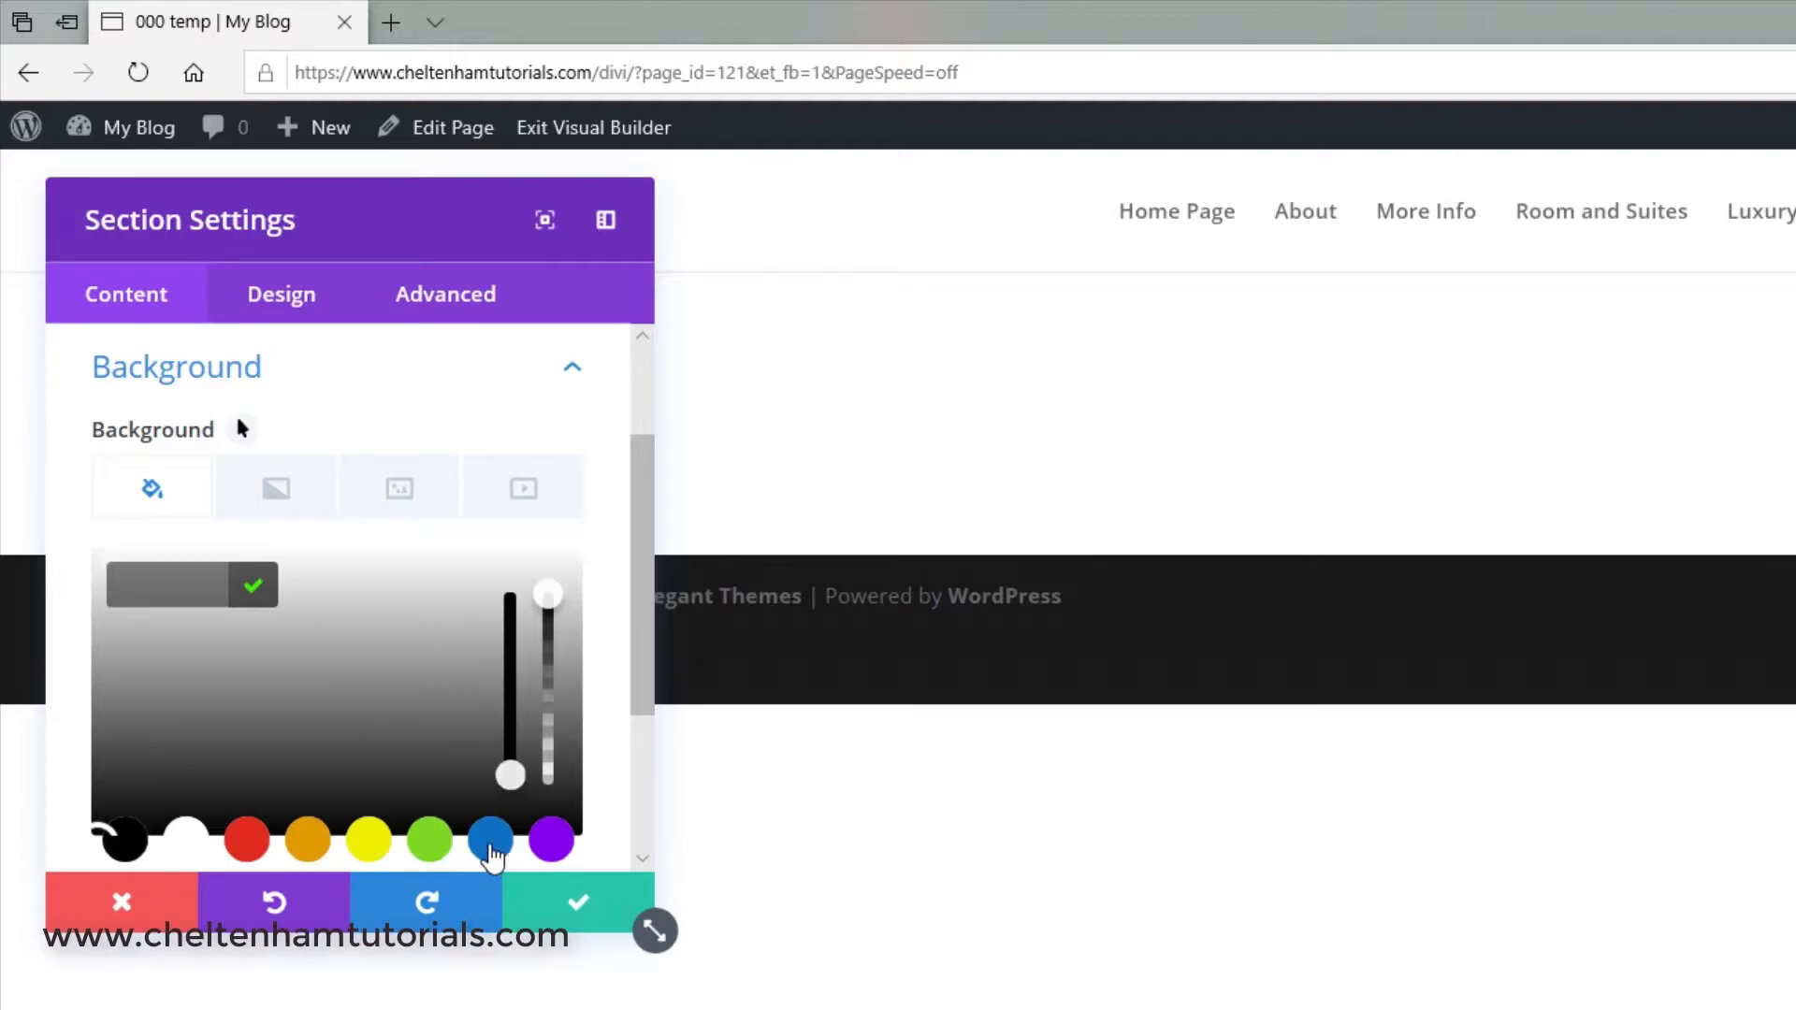
pyautogui.click(489, 835)
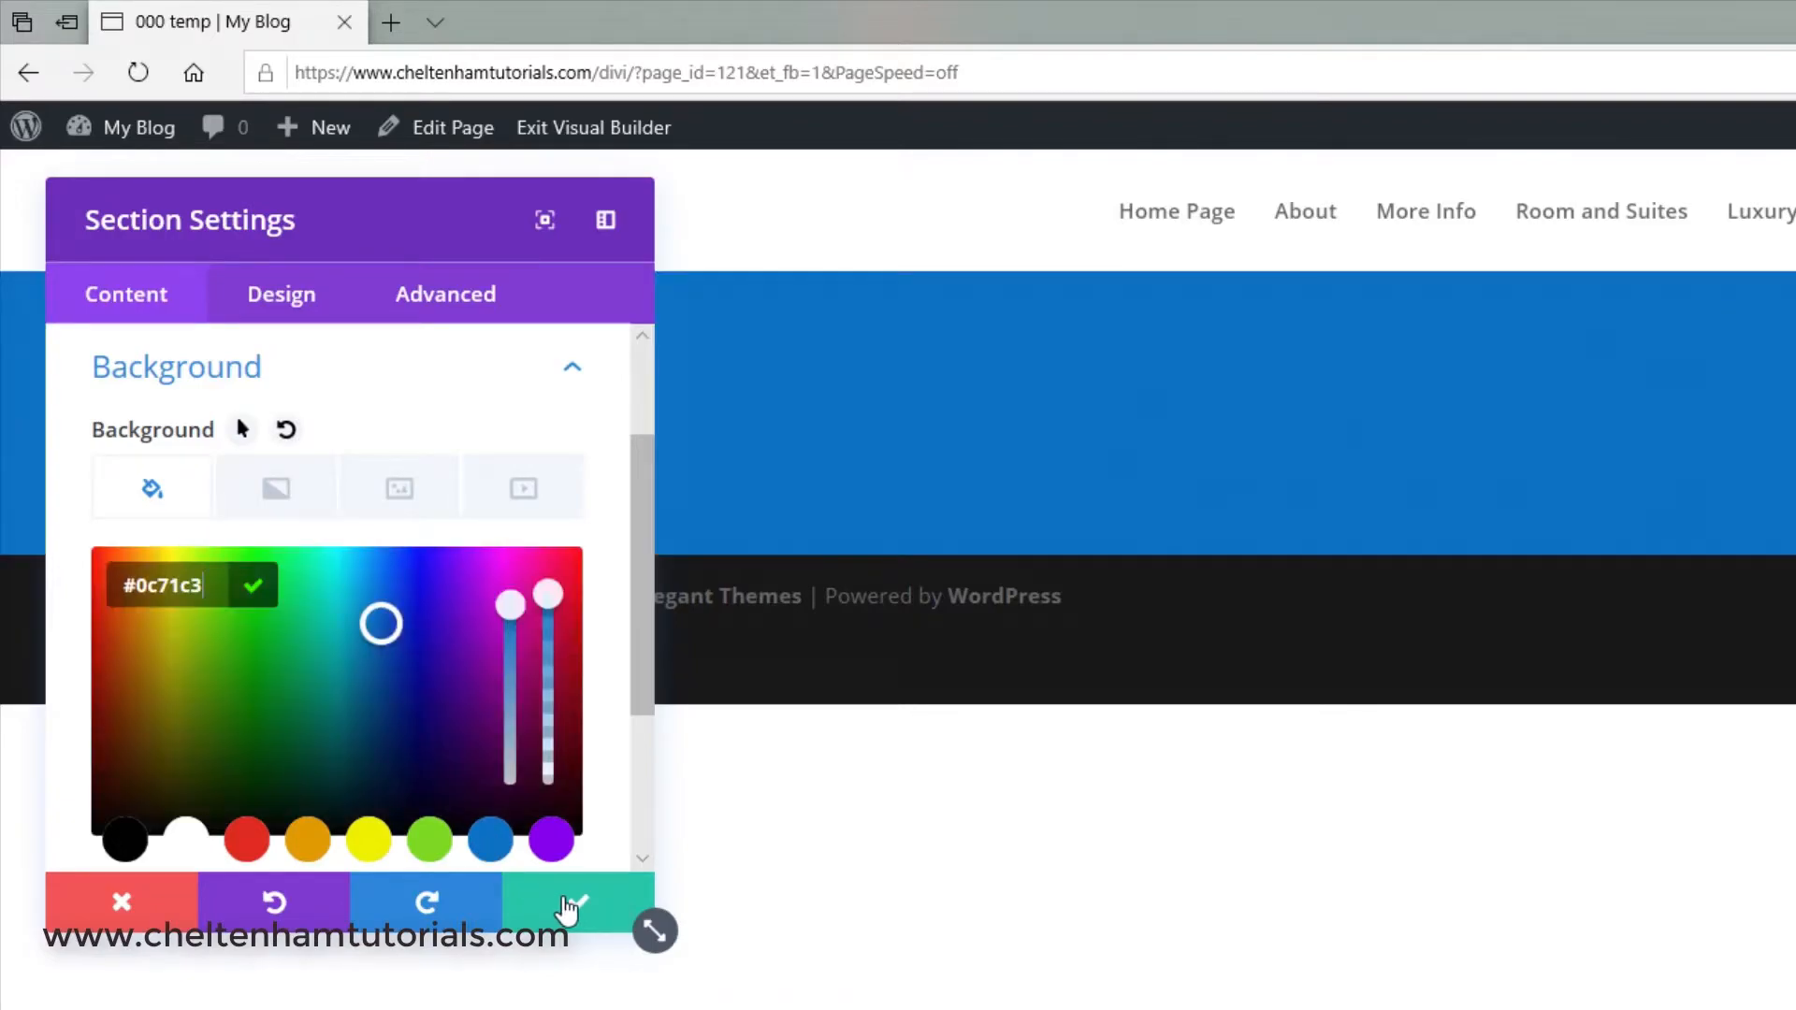
pyautogui.click(568, 904)
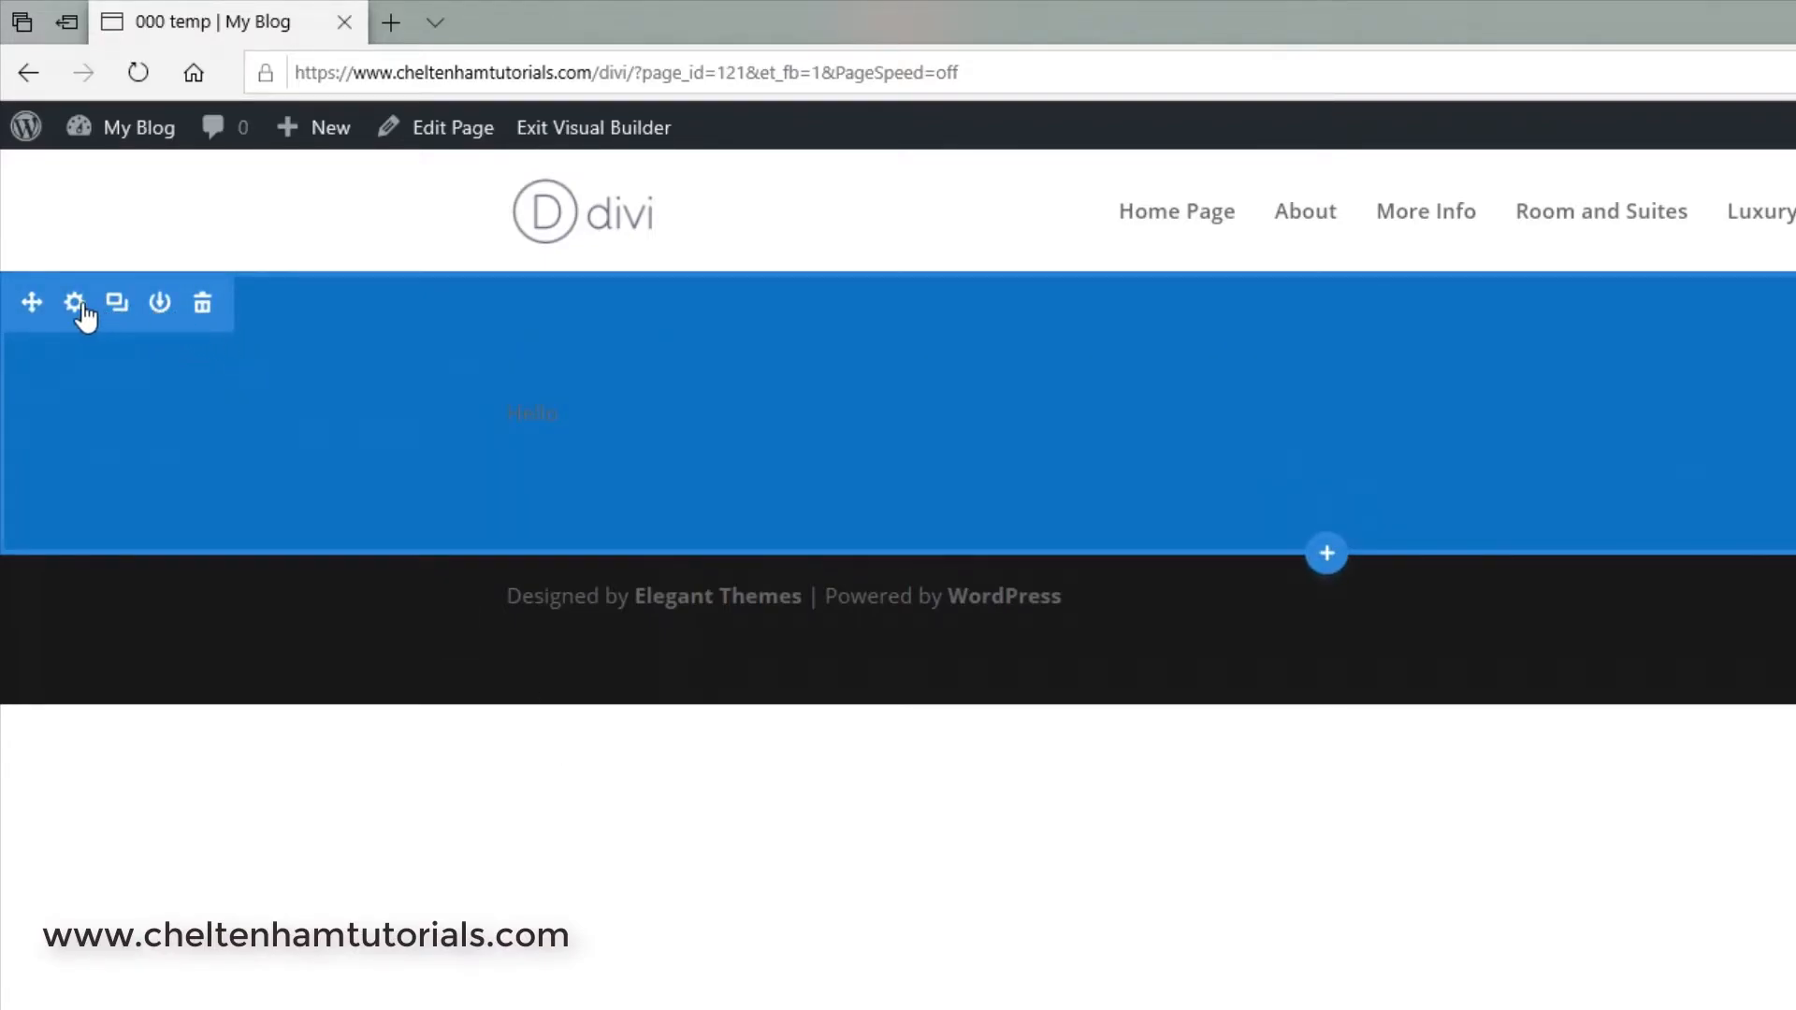
# - Remove the section's background colour, reapply blue #0c71c3 at 0.32 opacity, and save the section settings
pyautogui.click(75, 303)
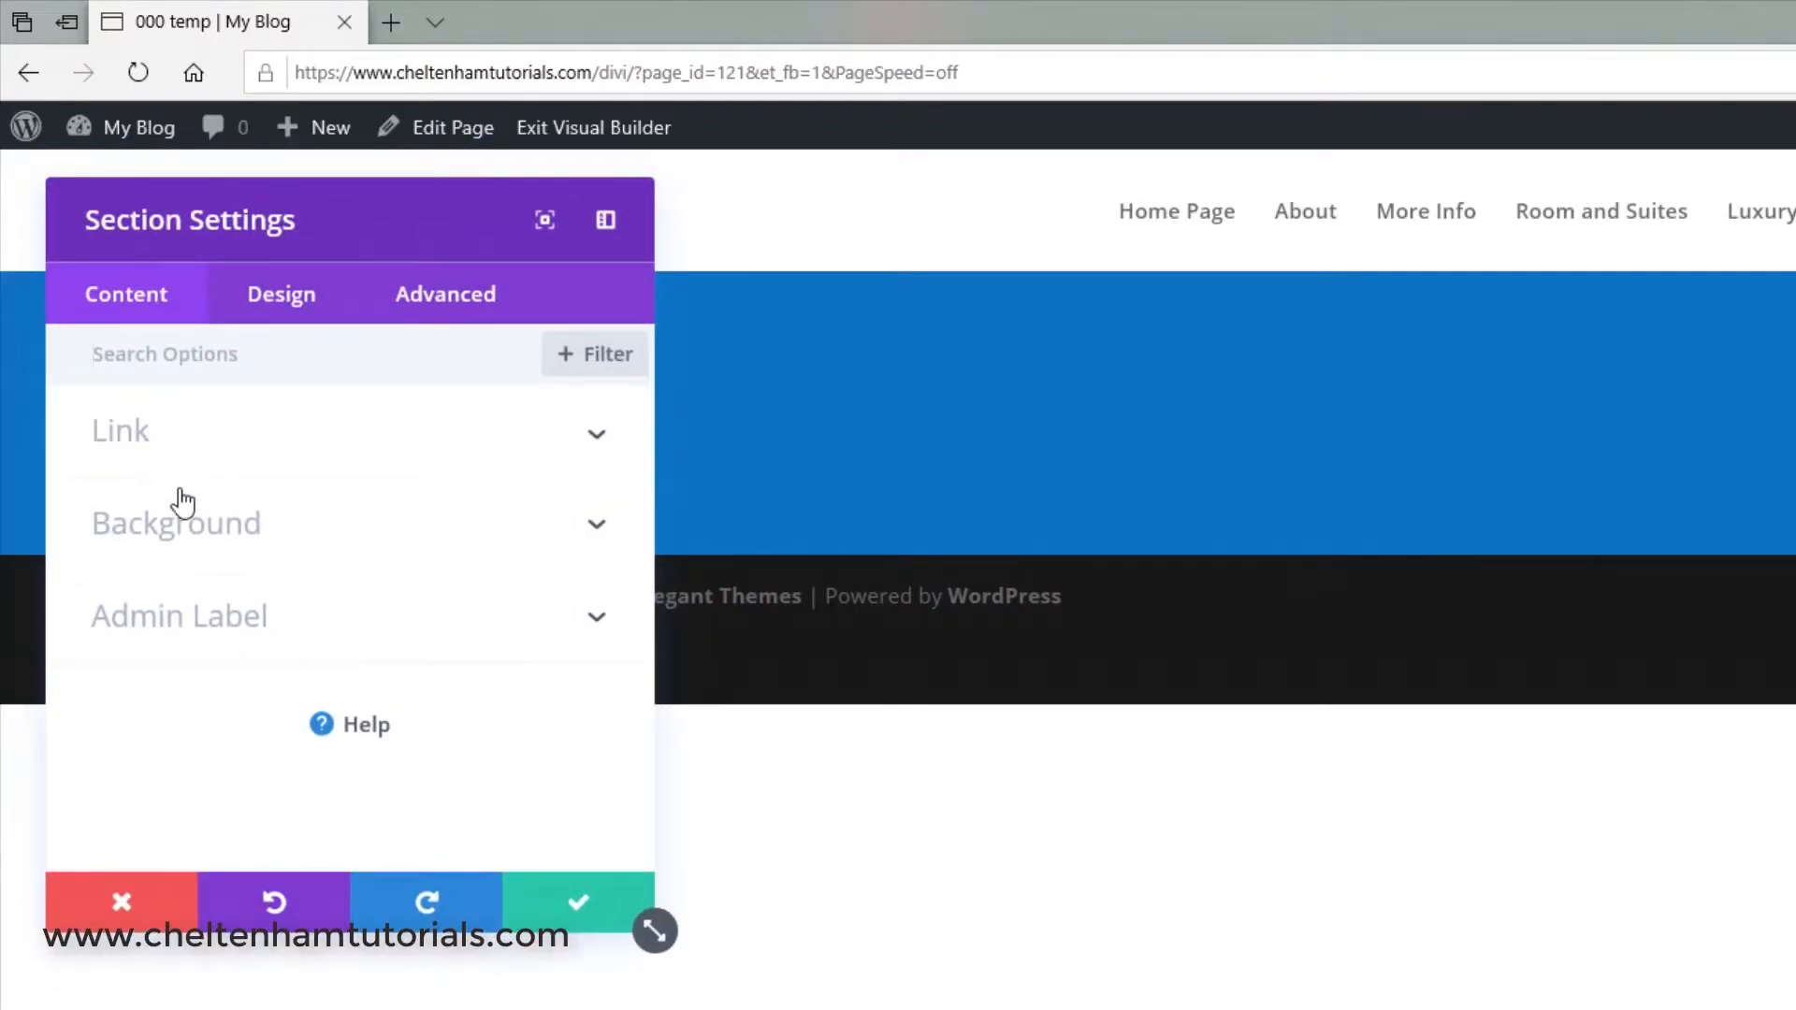
pyautogui.click(182, 538)
pyautogui.moveTo(405, 714)
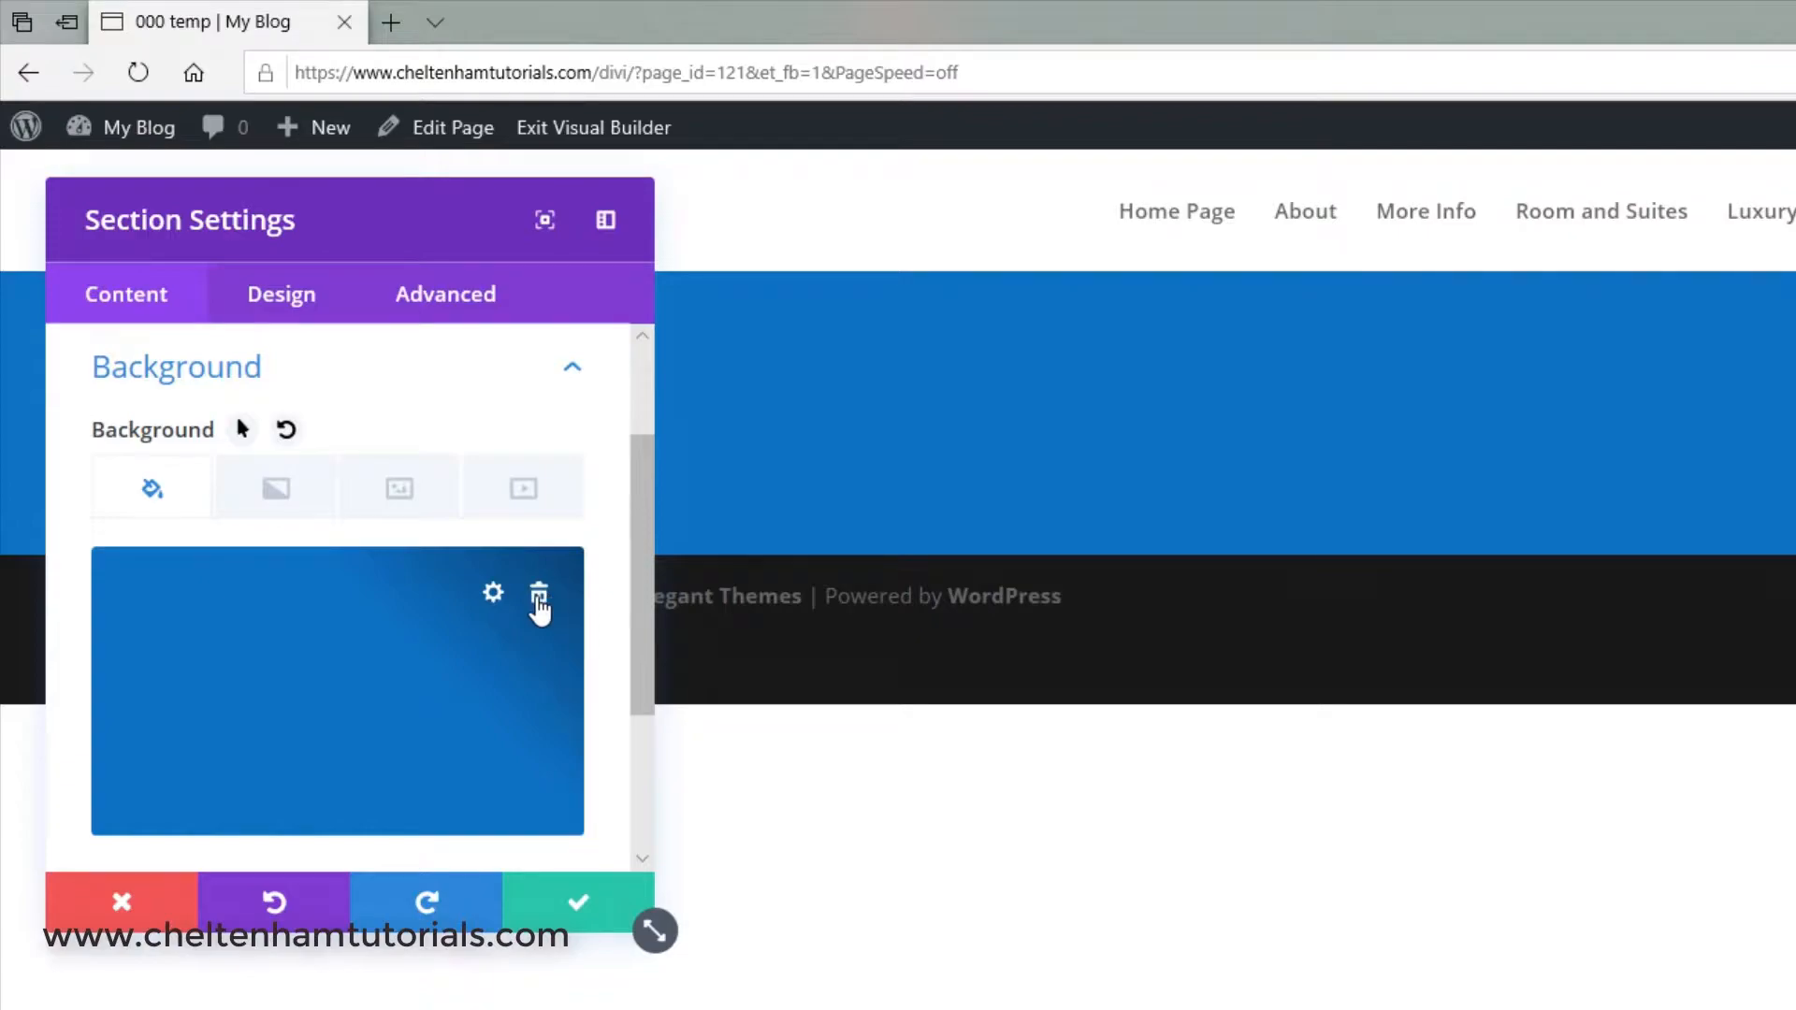
pyautogui.click(539, 597)
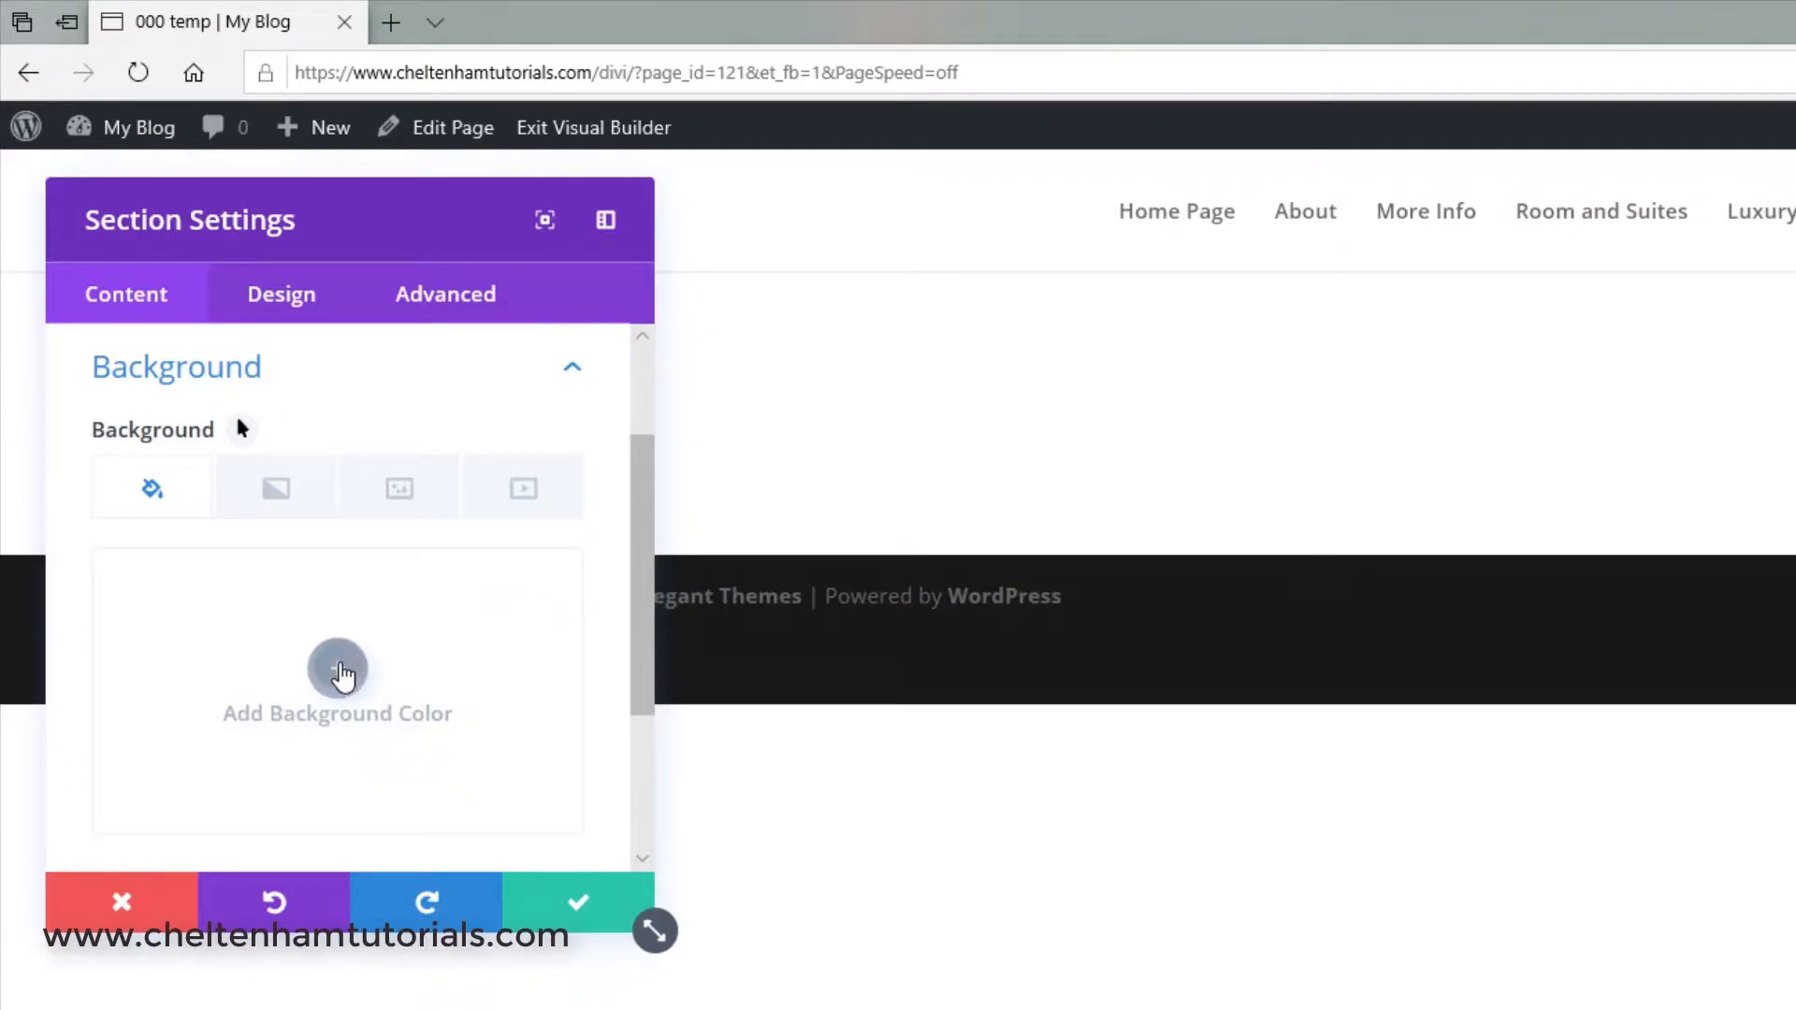
pyautogui.click(339, 669)
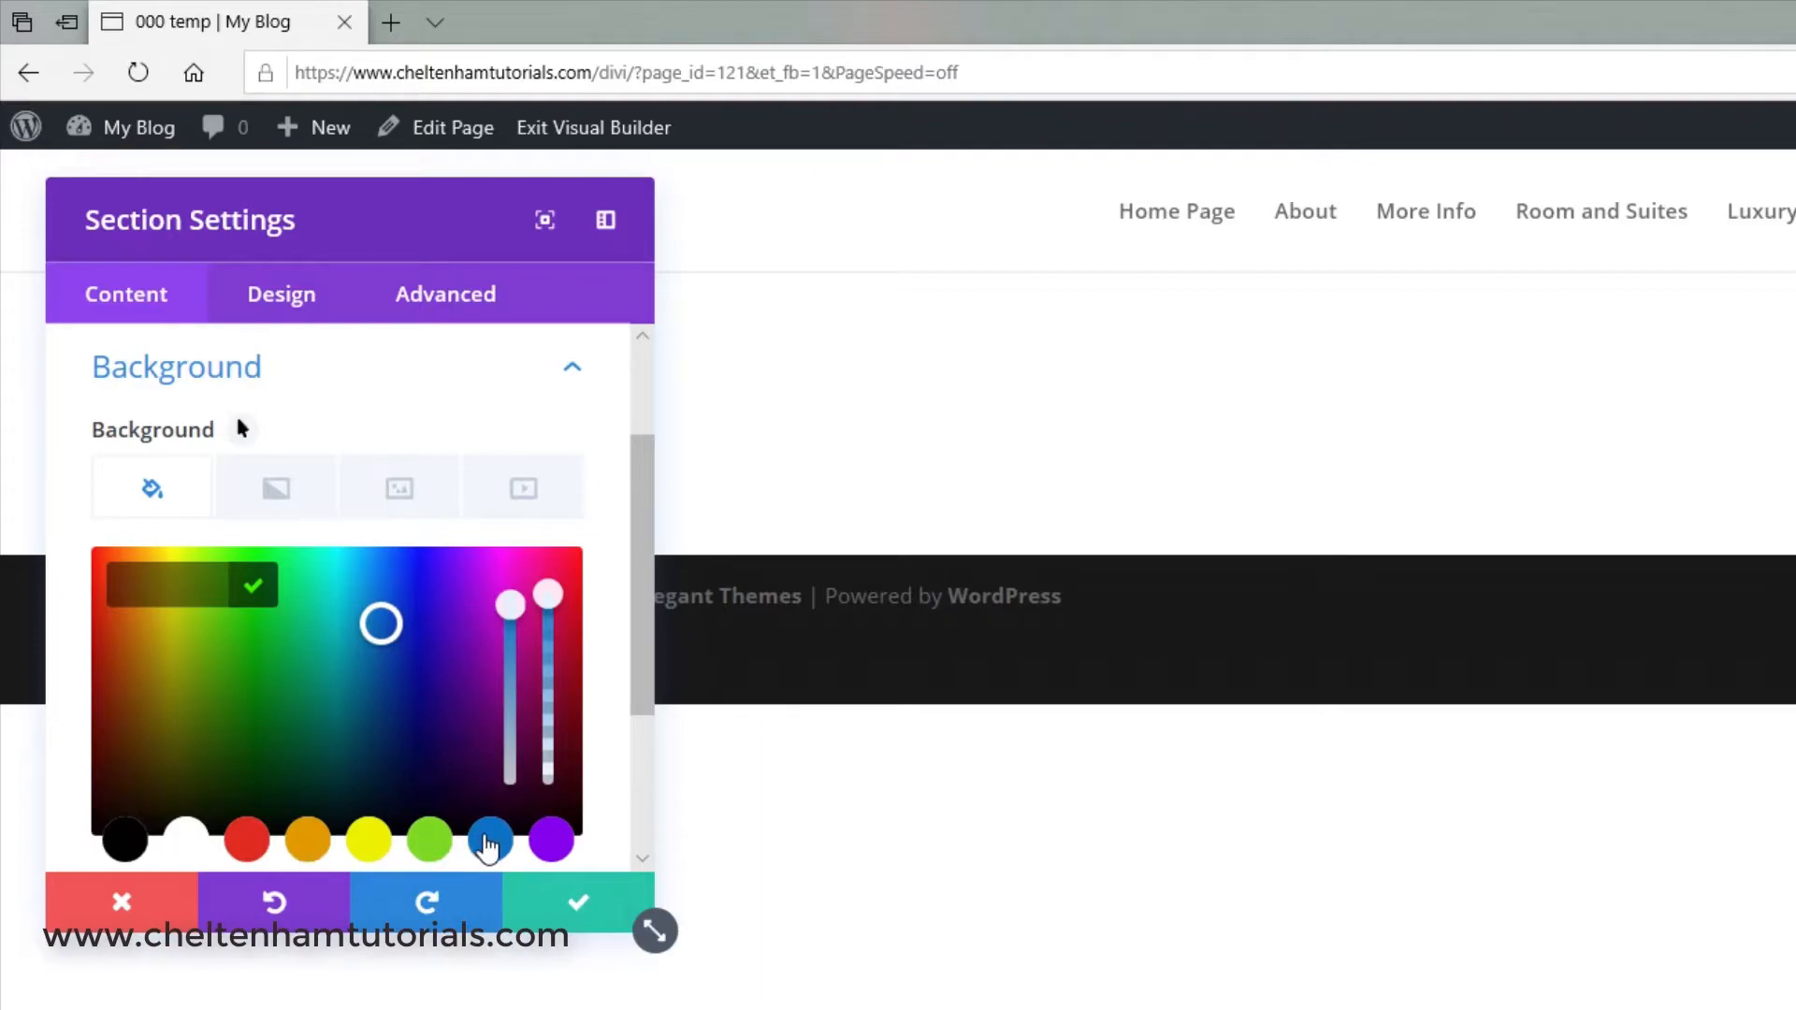
pyautogui.click(489, 843)
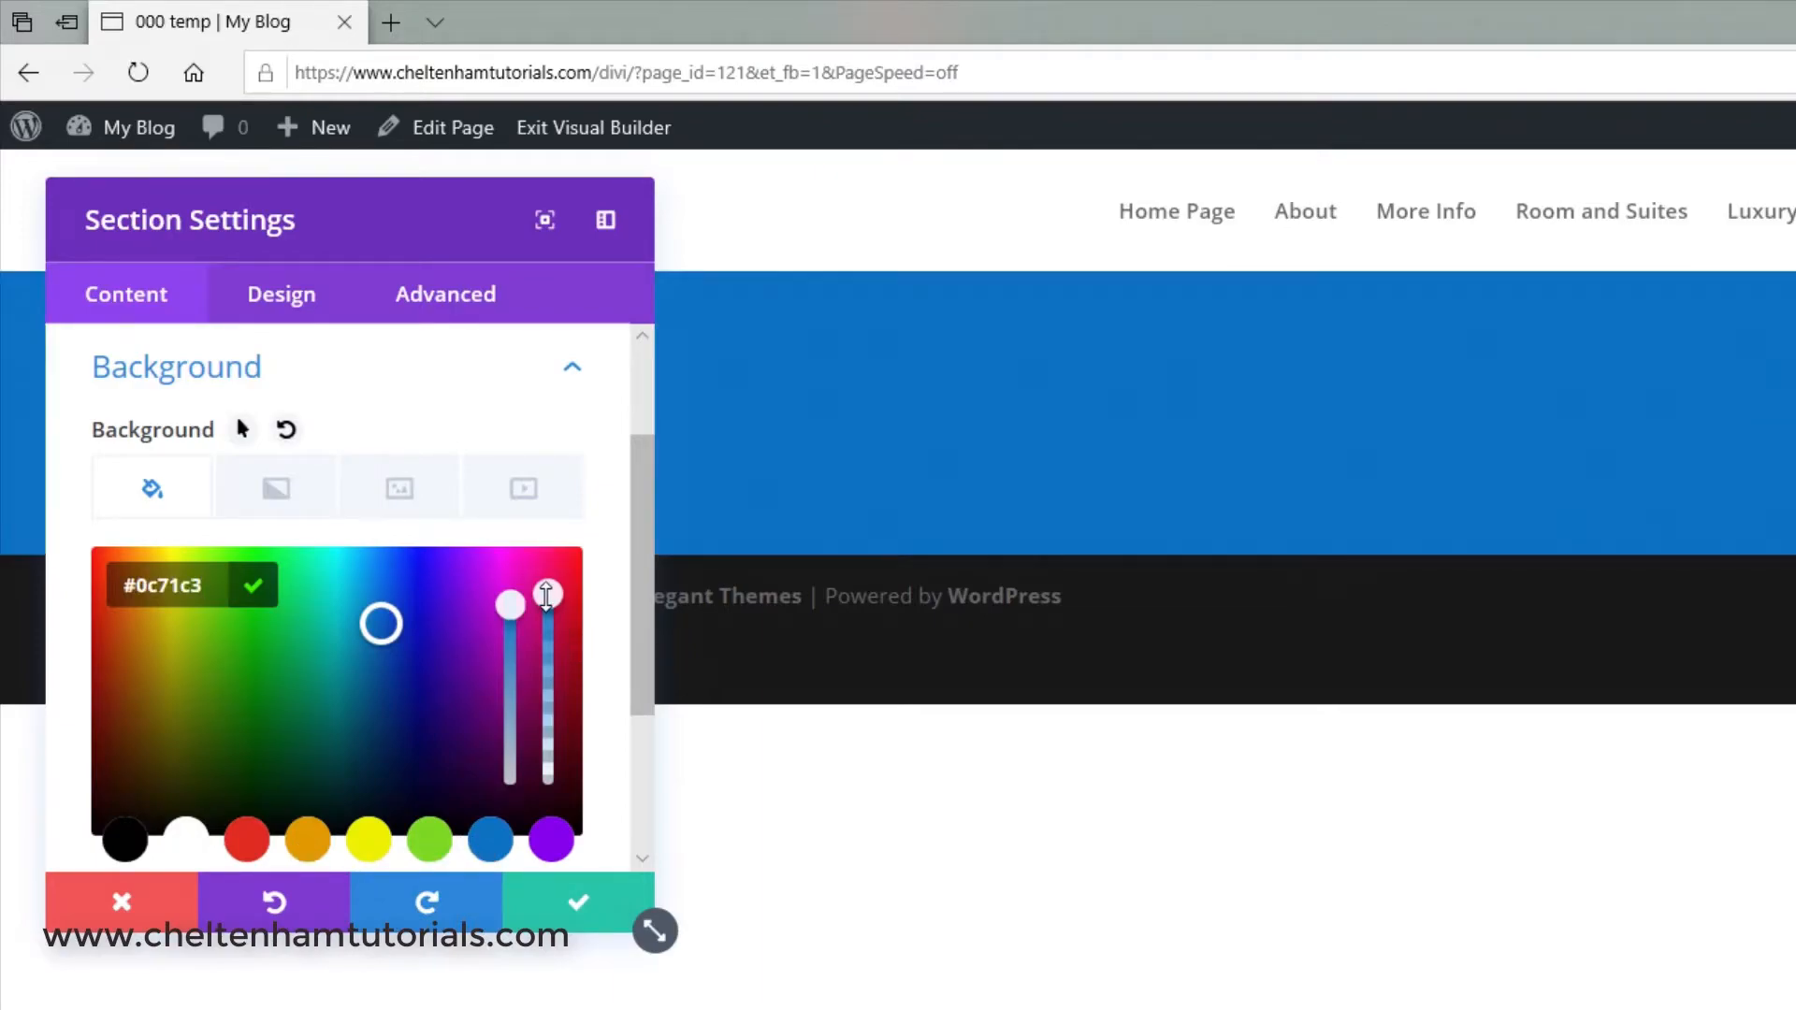
pyautogui.moveTo(543, 617); pyautogui.dragTo(555, 753)
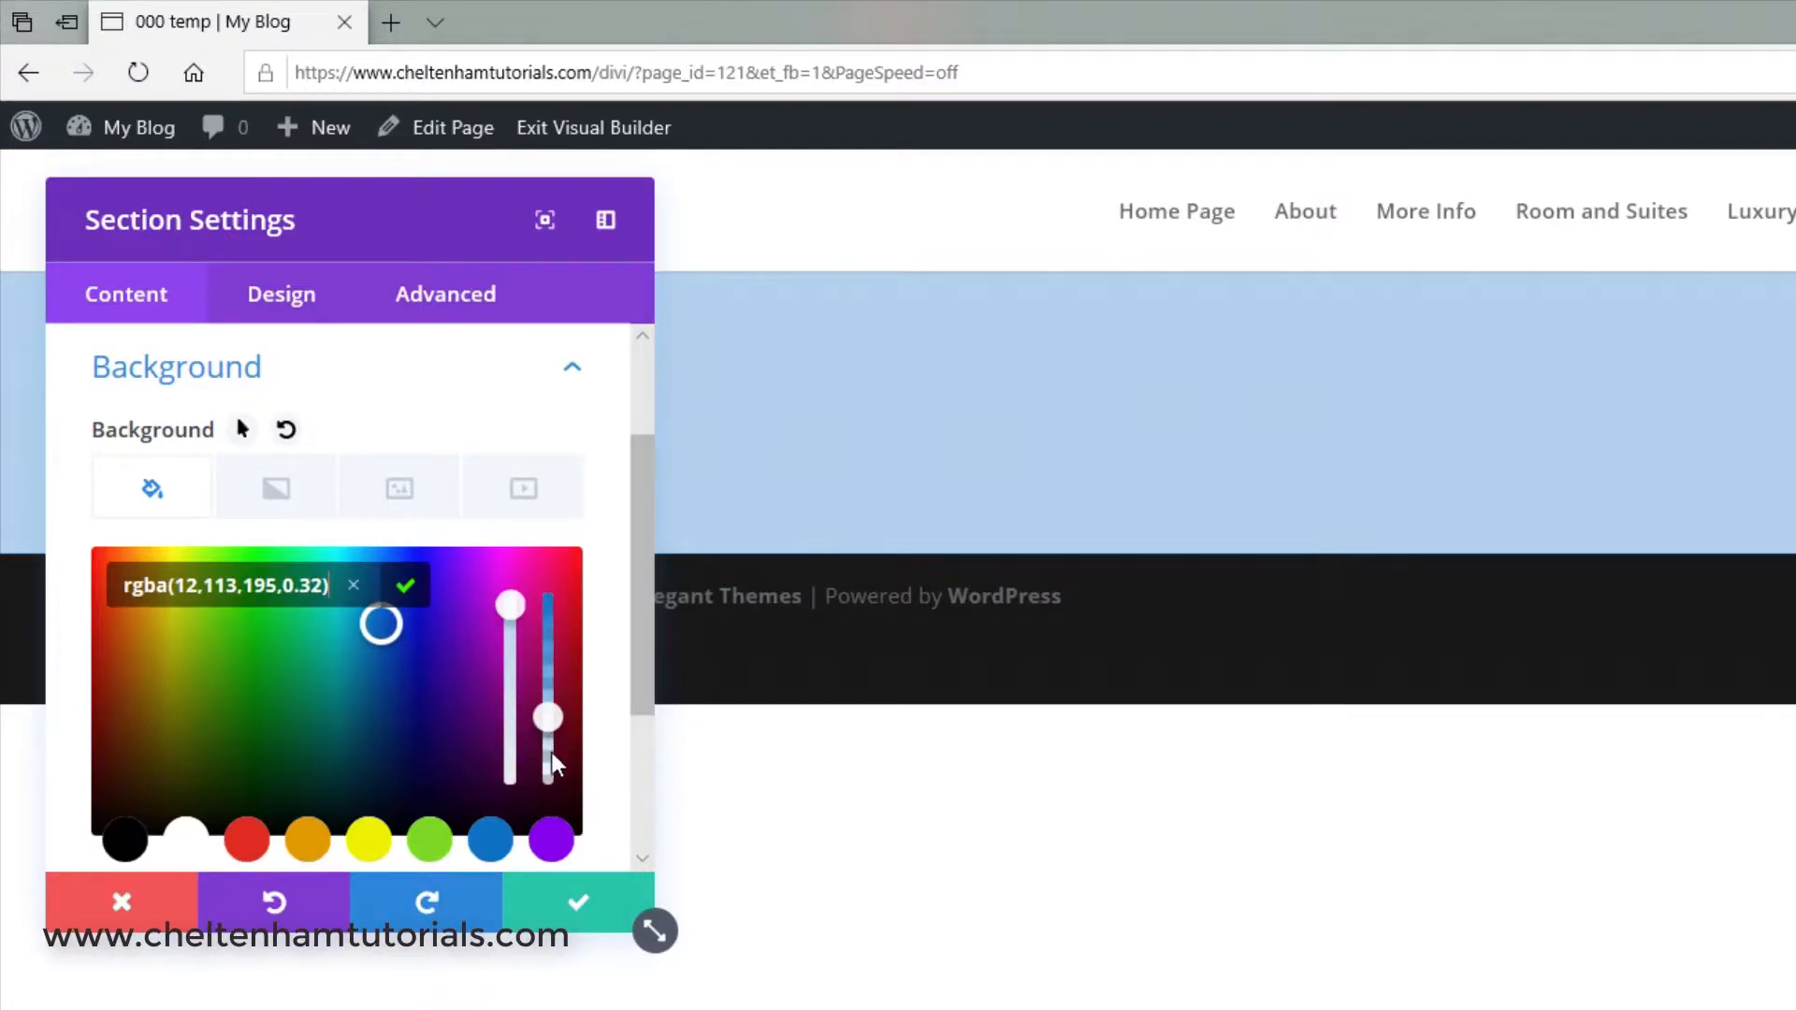
pyautogui.click(580, 903)
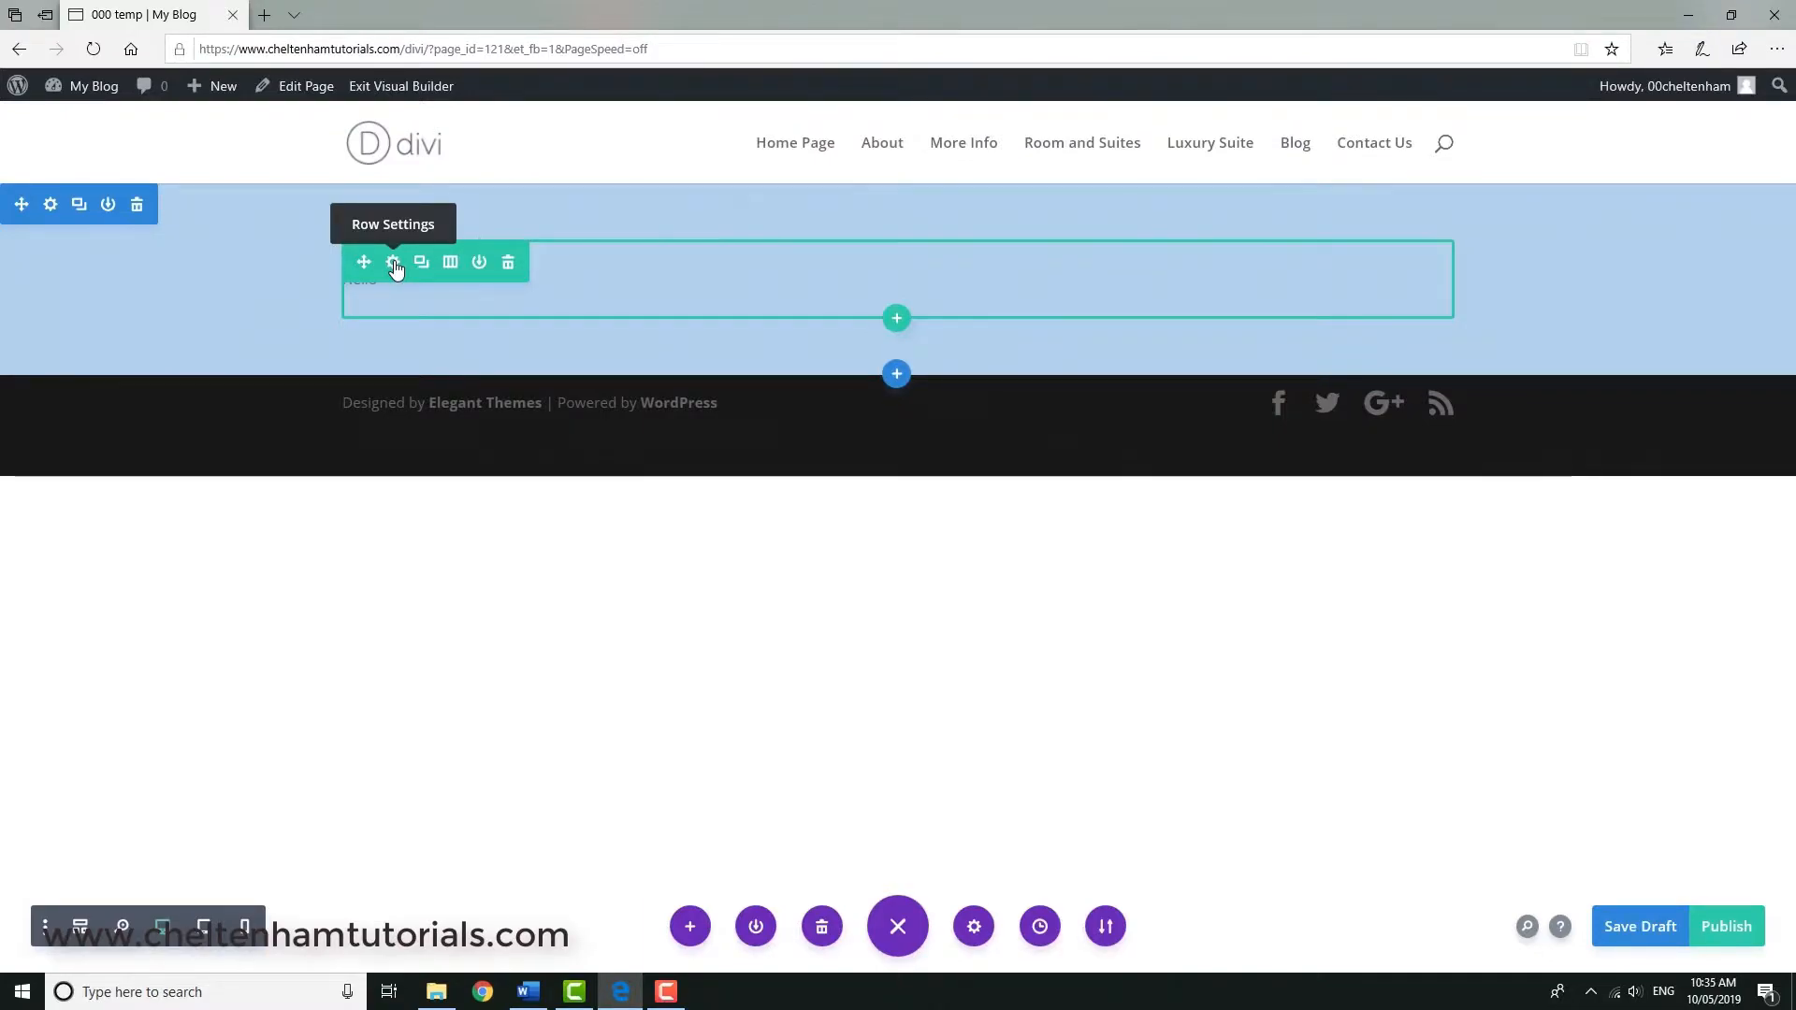
# - Give the row containing "Hello" a green #7cda24 background at 0.43 opacity and save the row settings
pyautogui.click(394, 263)
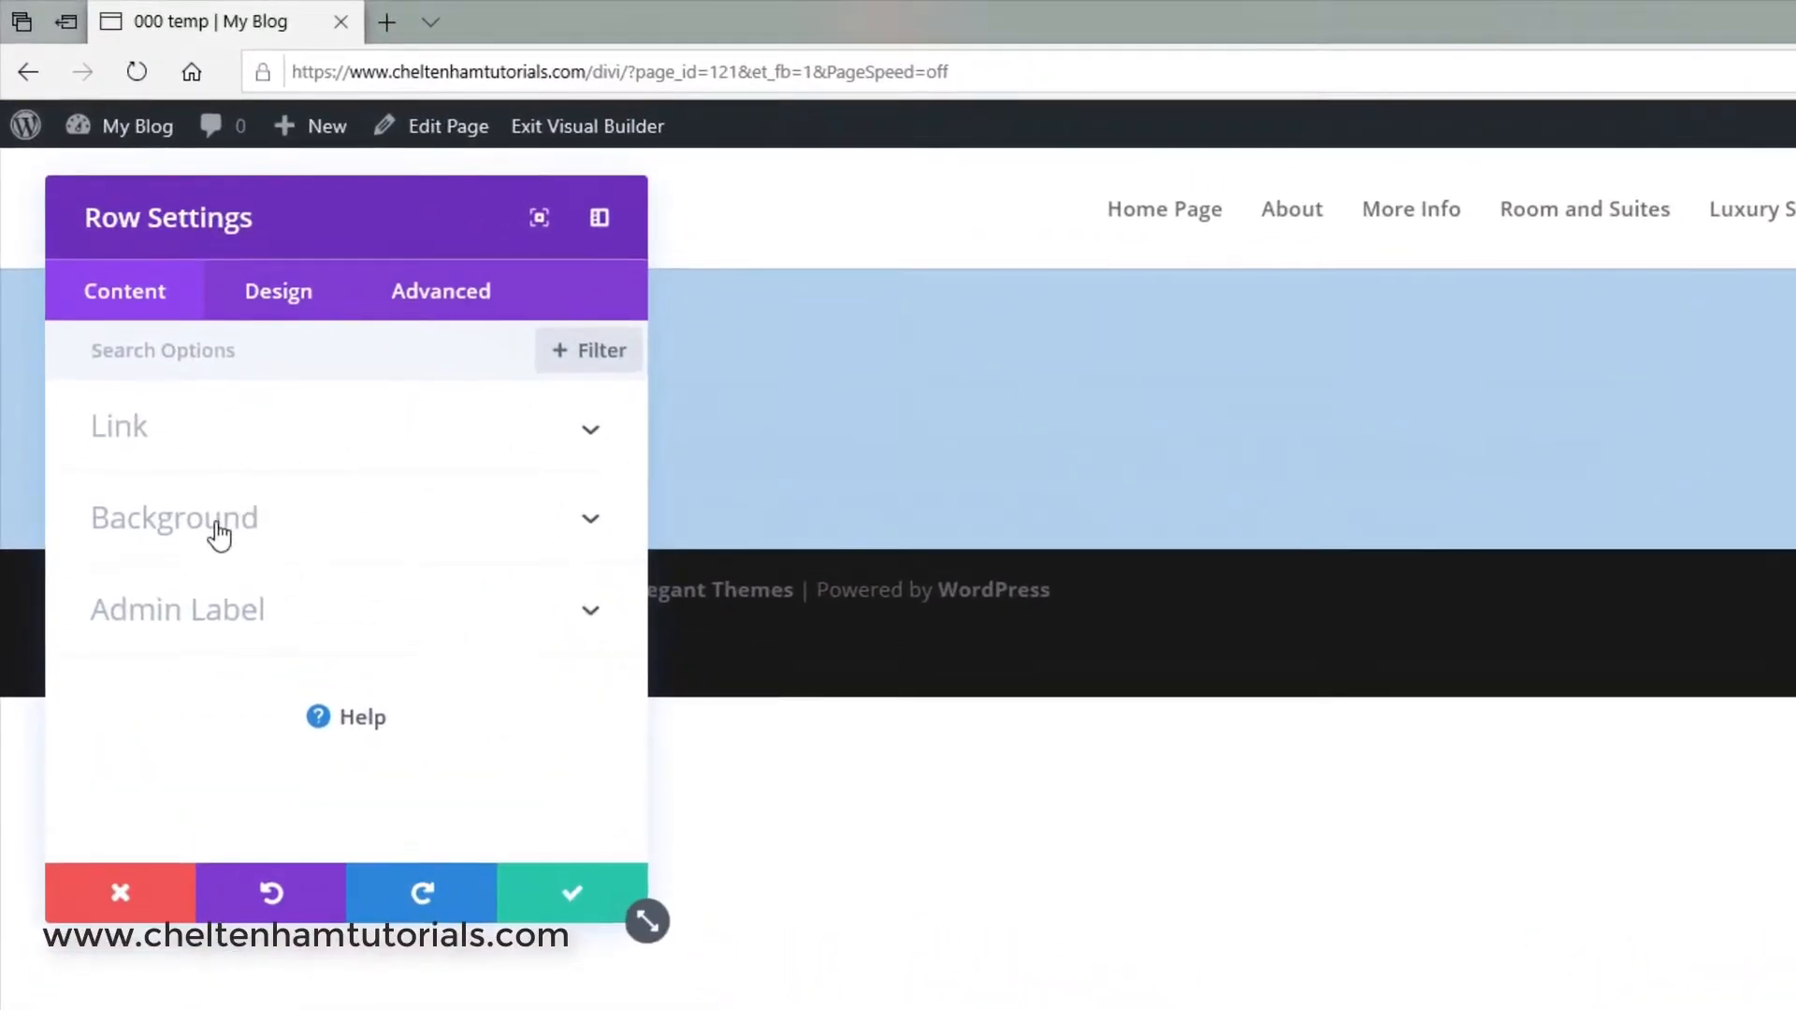
pyautogui.click(221, 530)
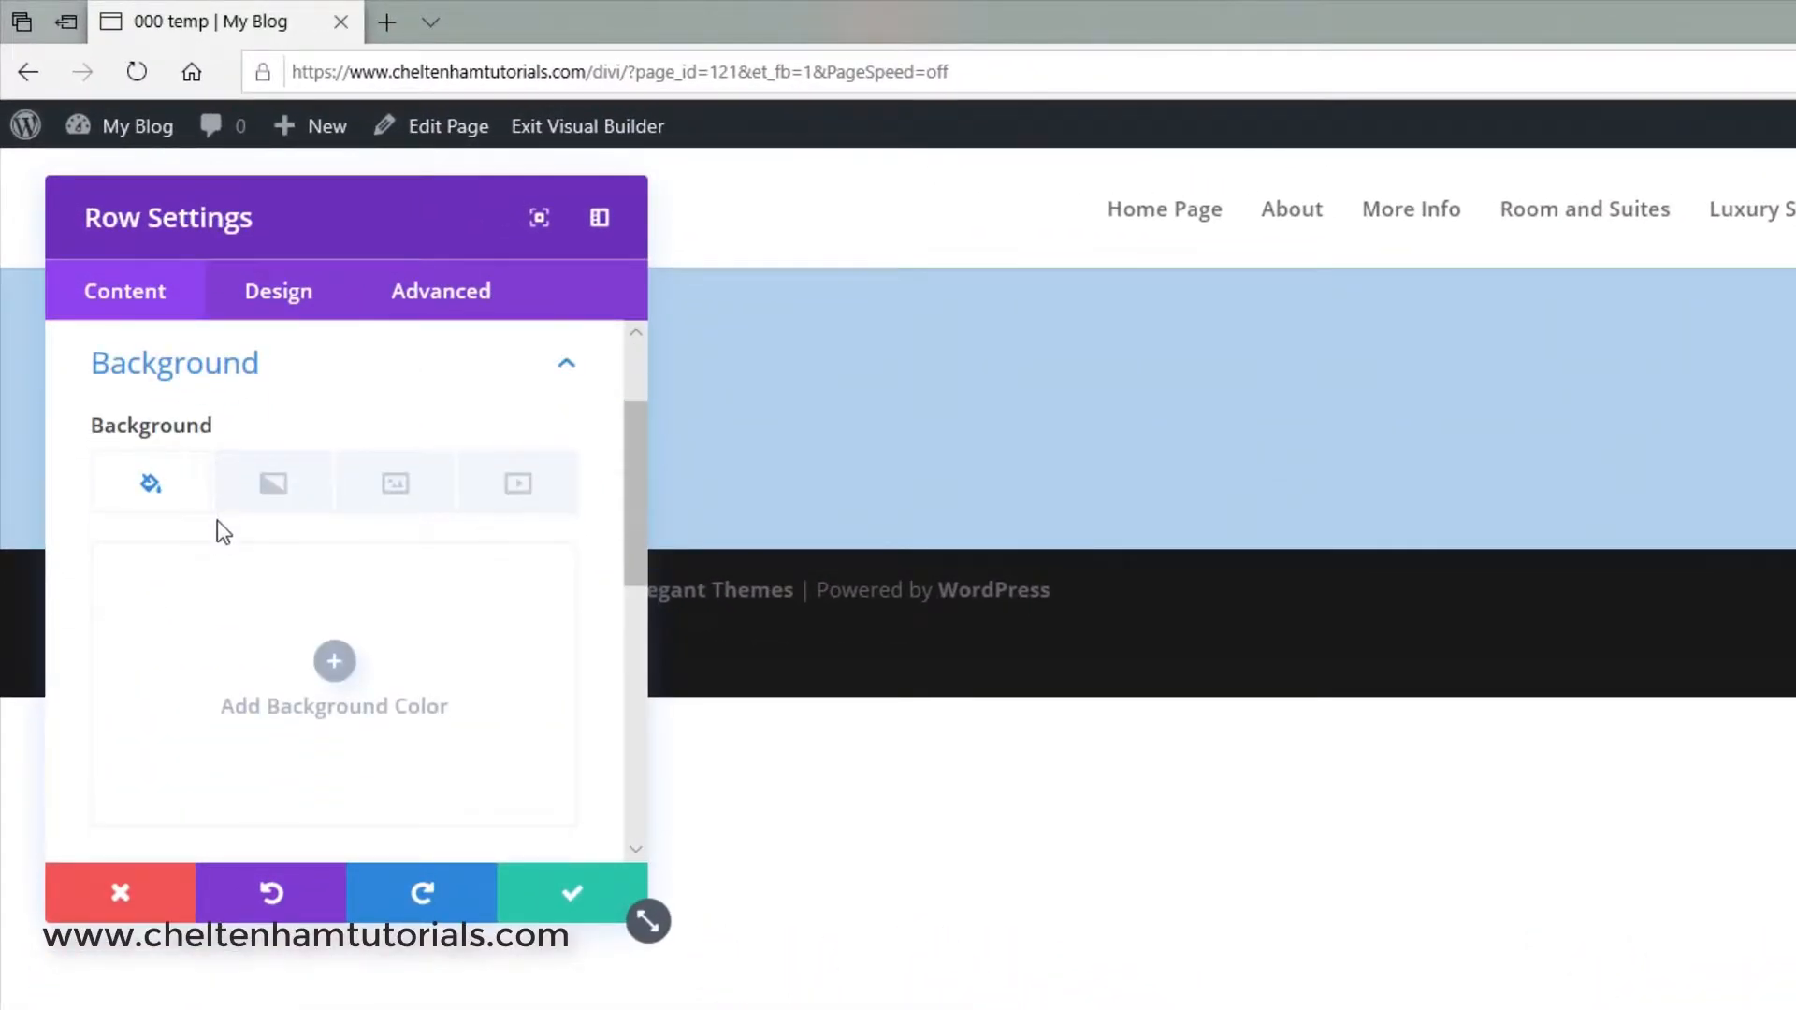
pyautogui.click(334, 661)
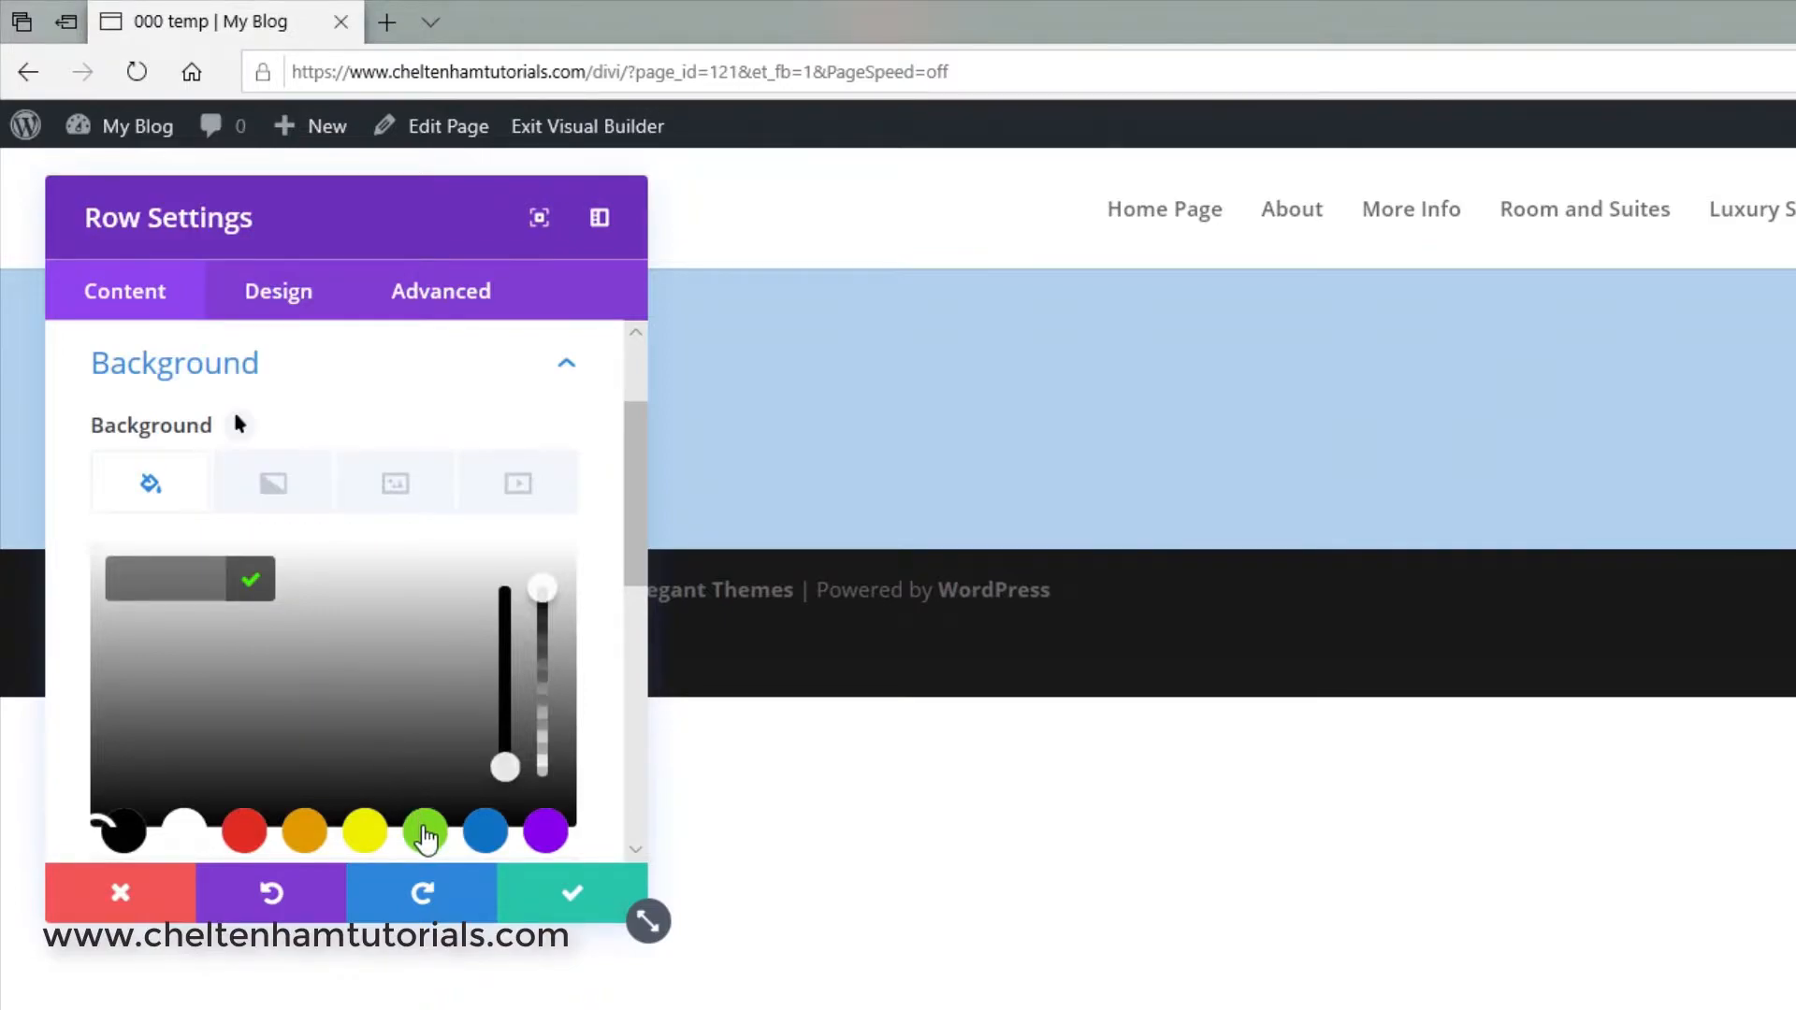
pyautogui.click(426, 835)
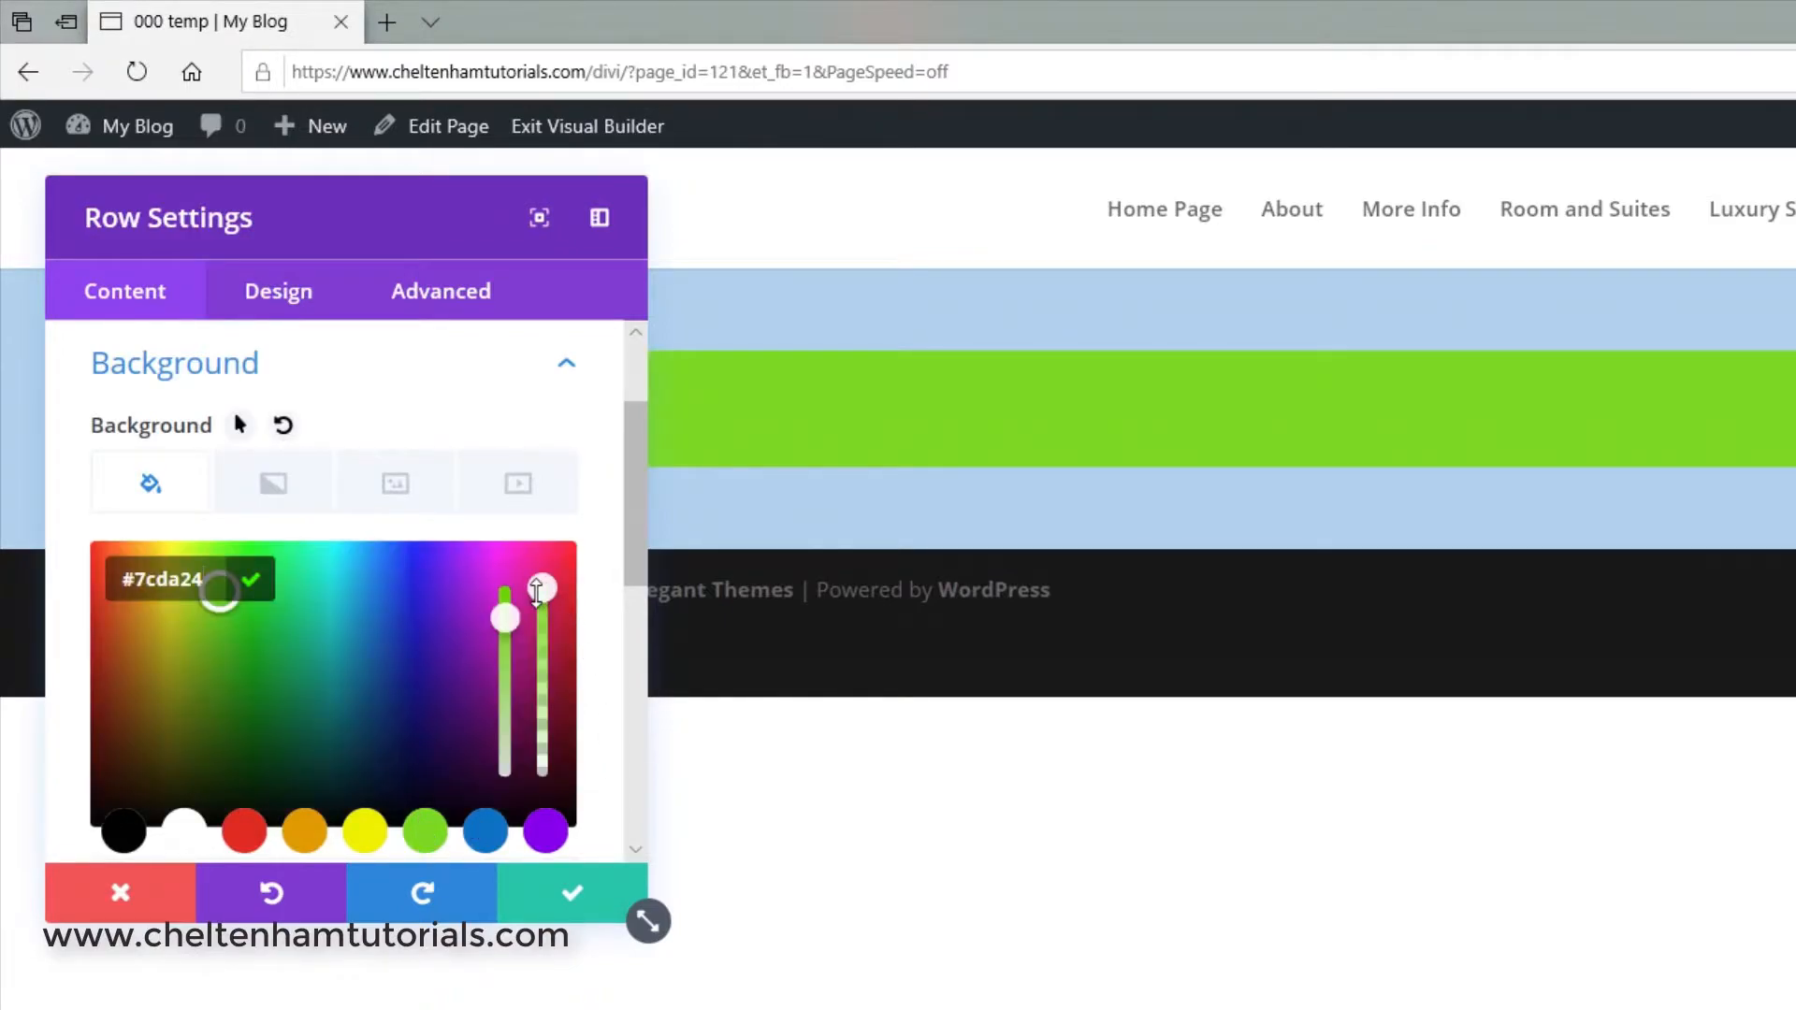
pyautogui.moveTo(536, 591); pyautogui.dragTo(540, 714)
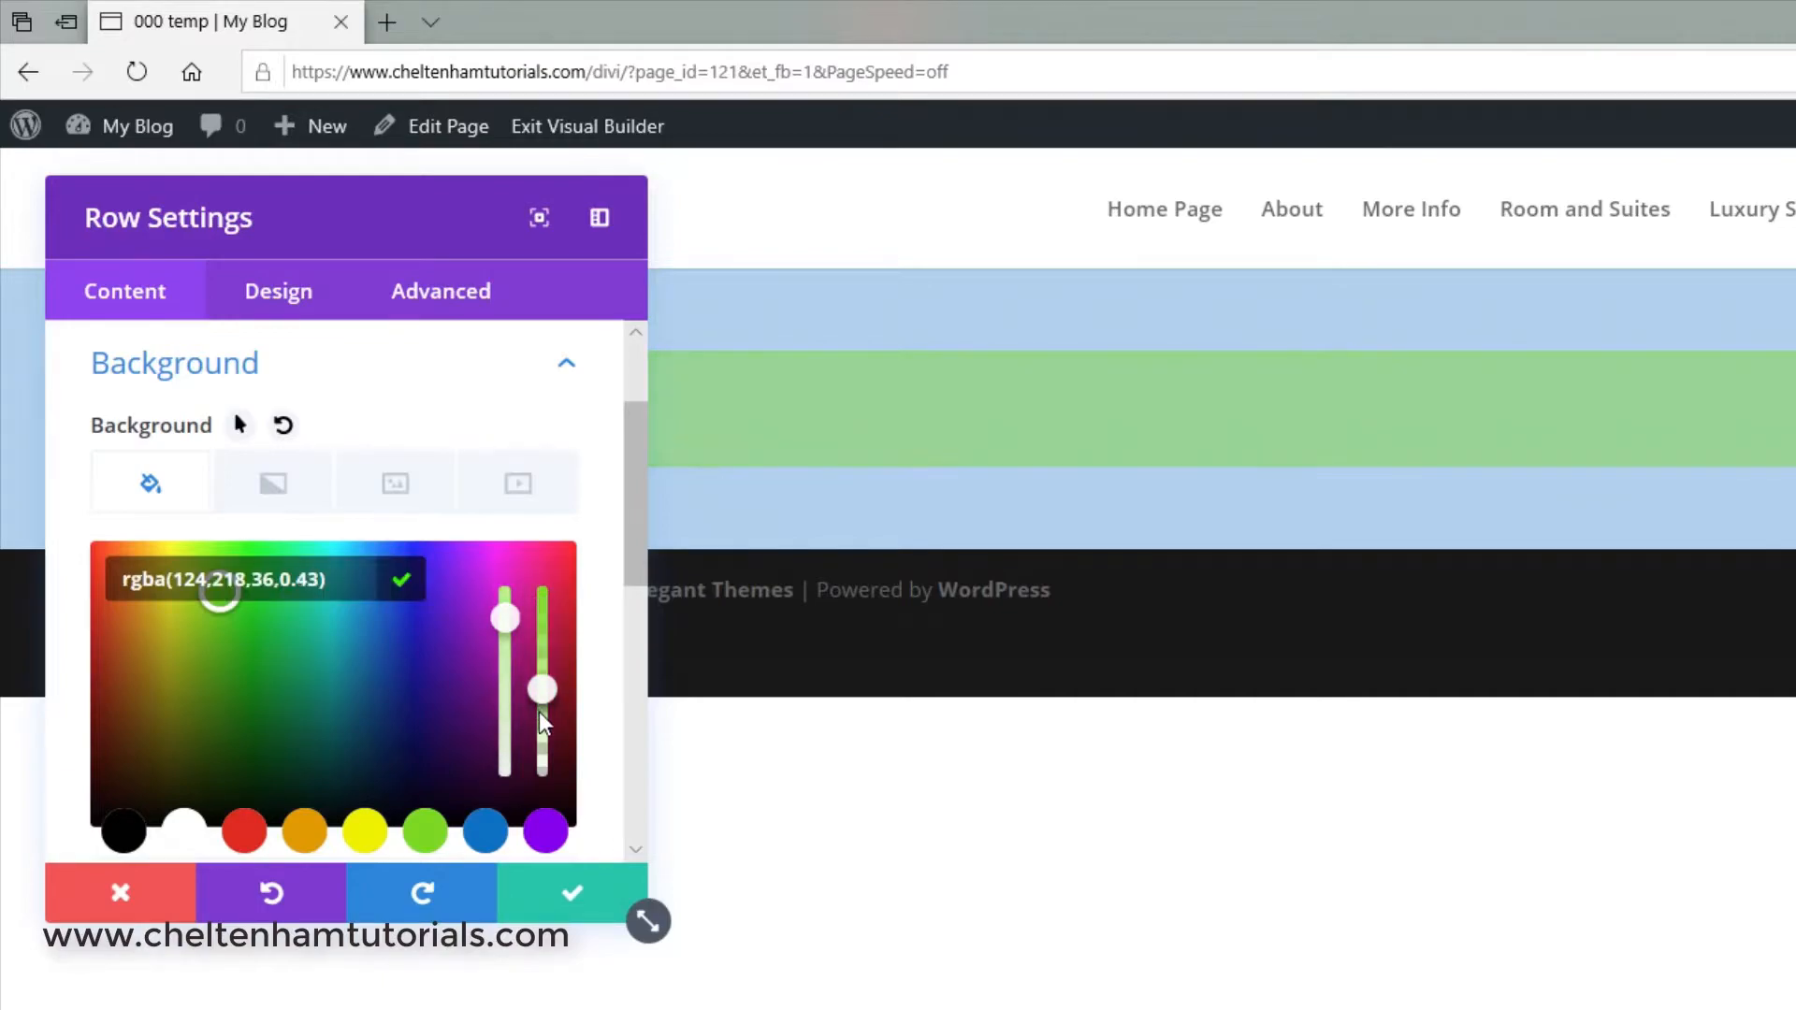
pyautogui.click(590, 898)
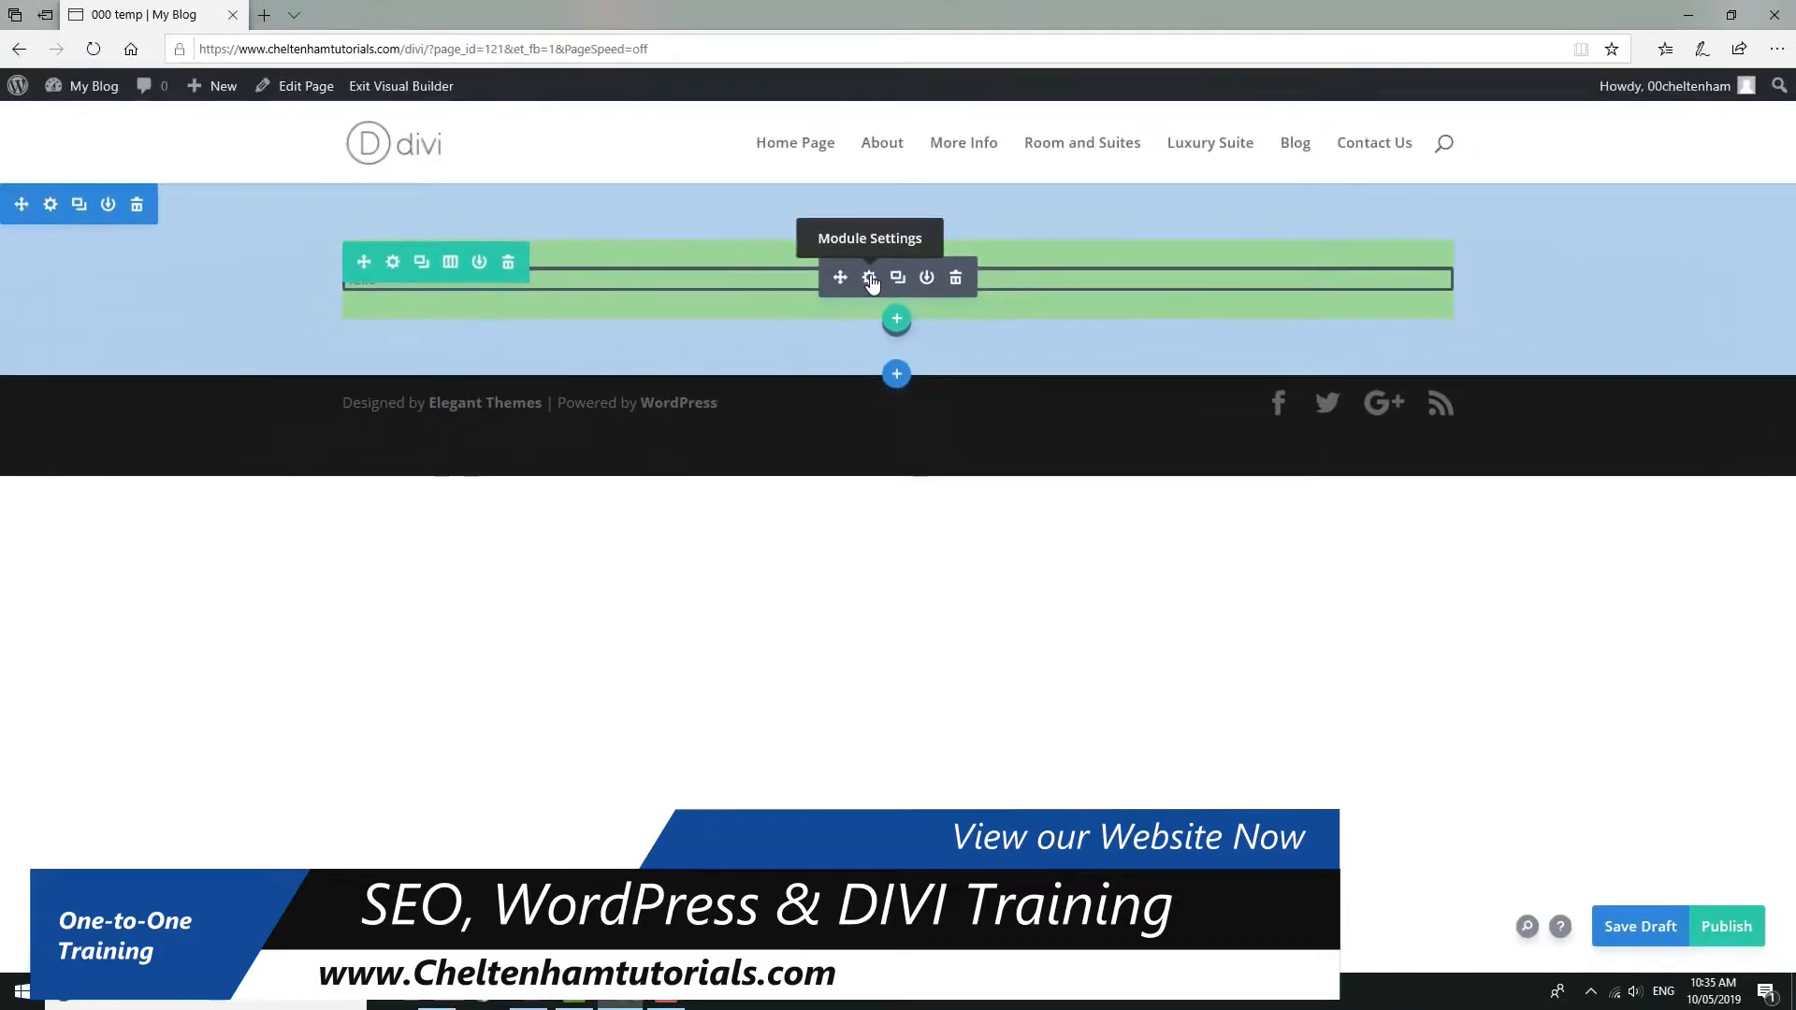
# - Make the word "Hello" bold in the Text module's content
pyautogui.click(947, 399)
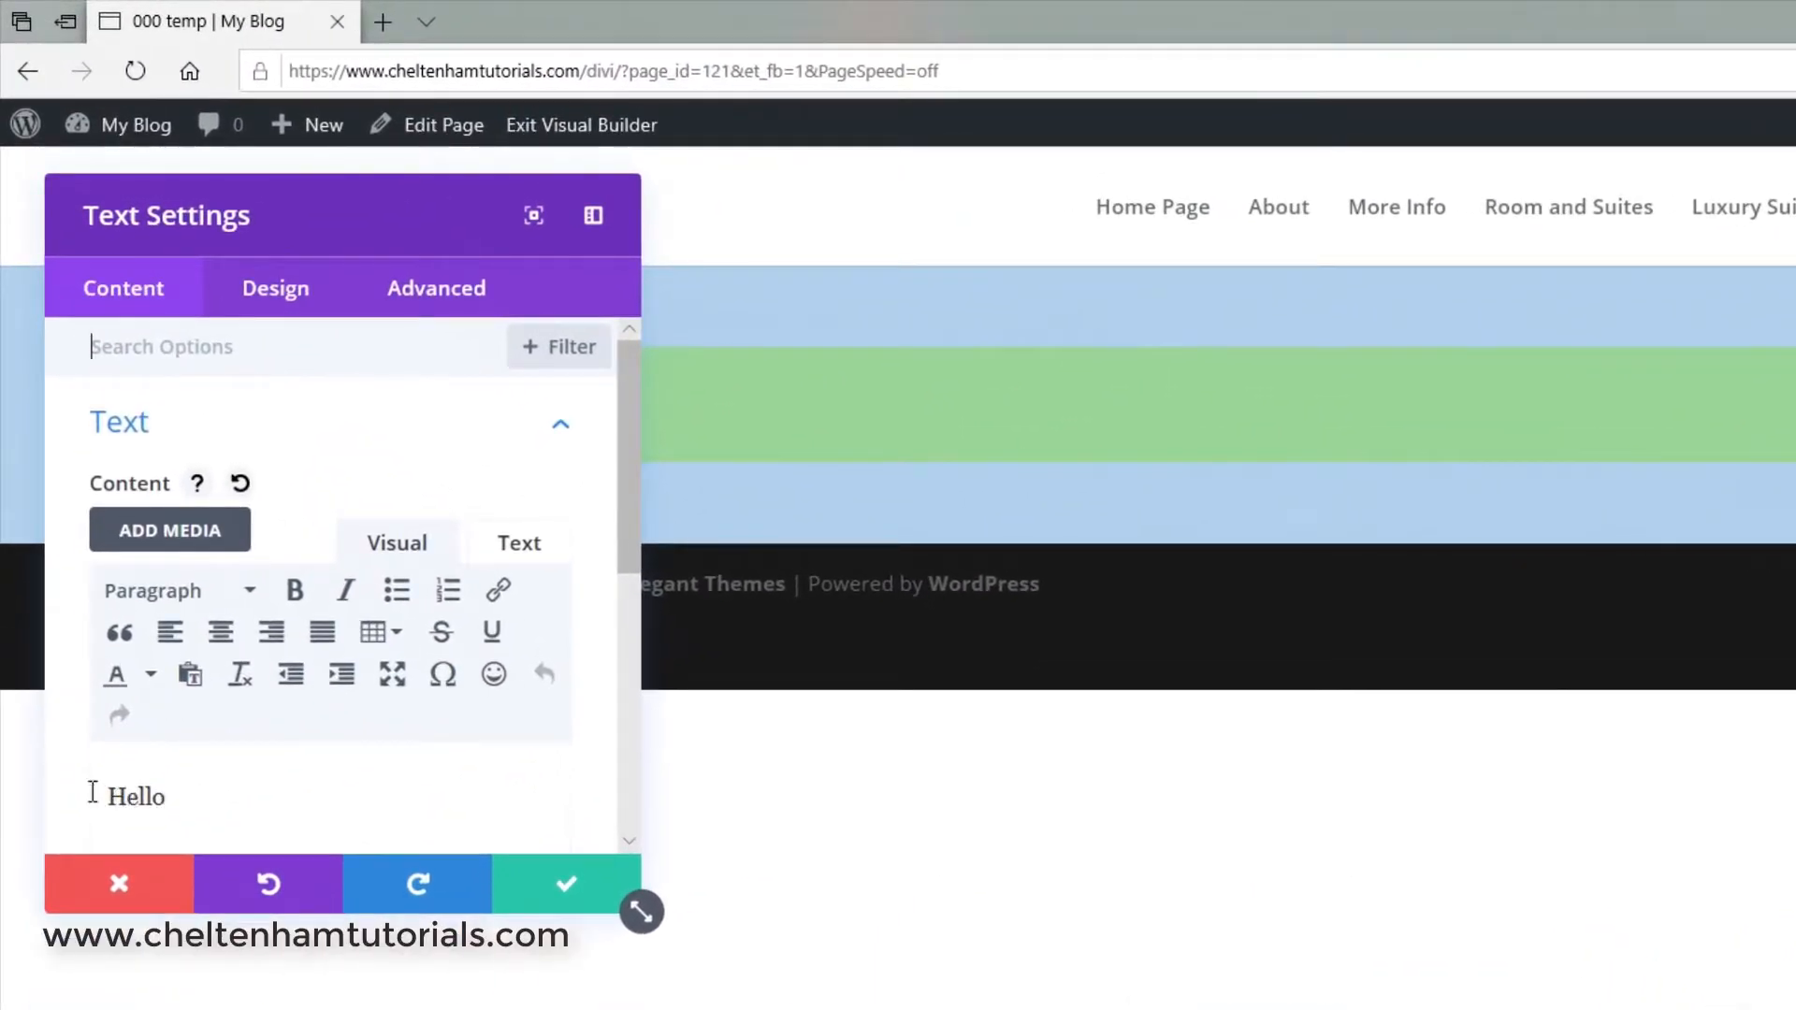
pyautogui.click(186, 792)
pyautogui.doubleClick(147, 797)
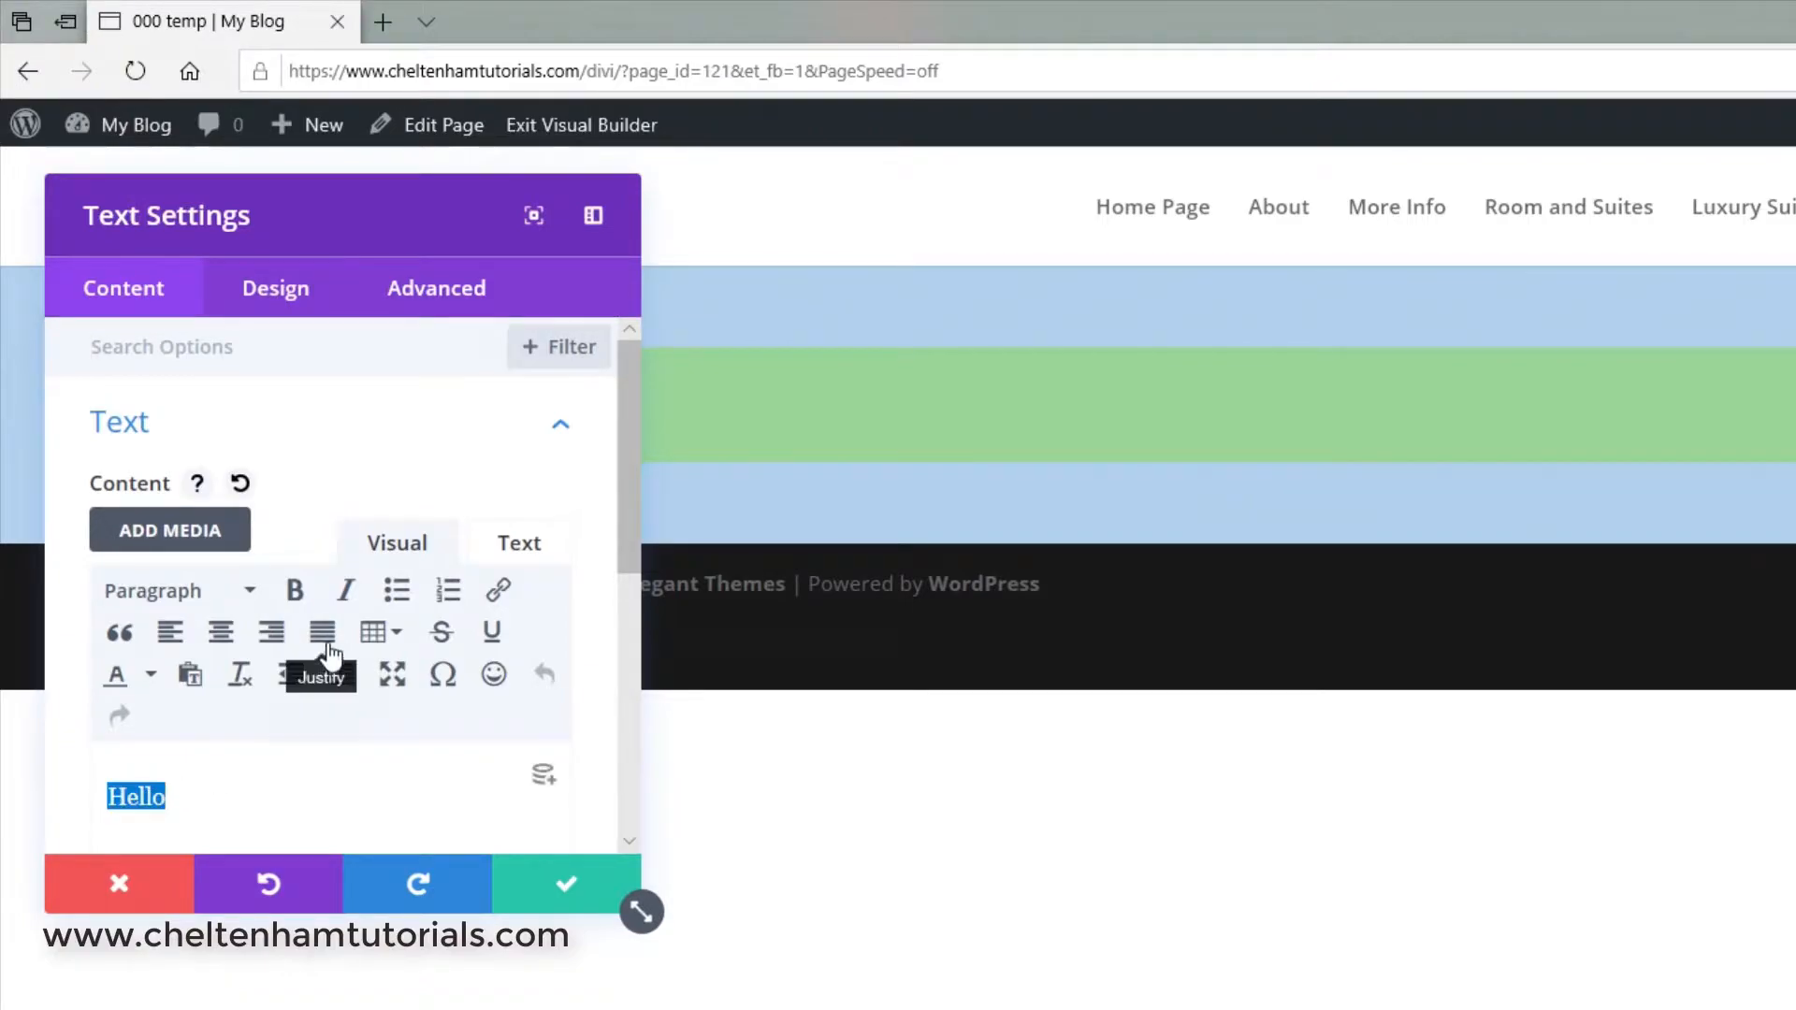
pyautogui.click(294, 592)
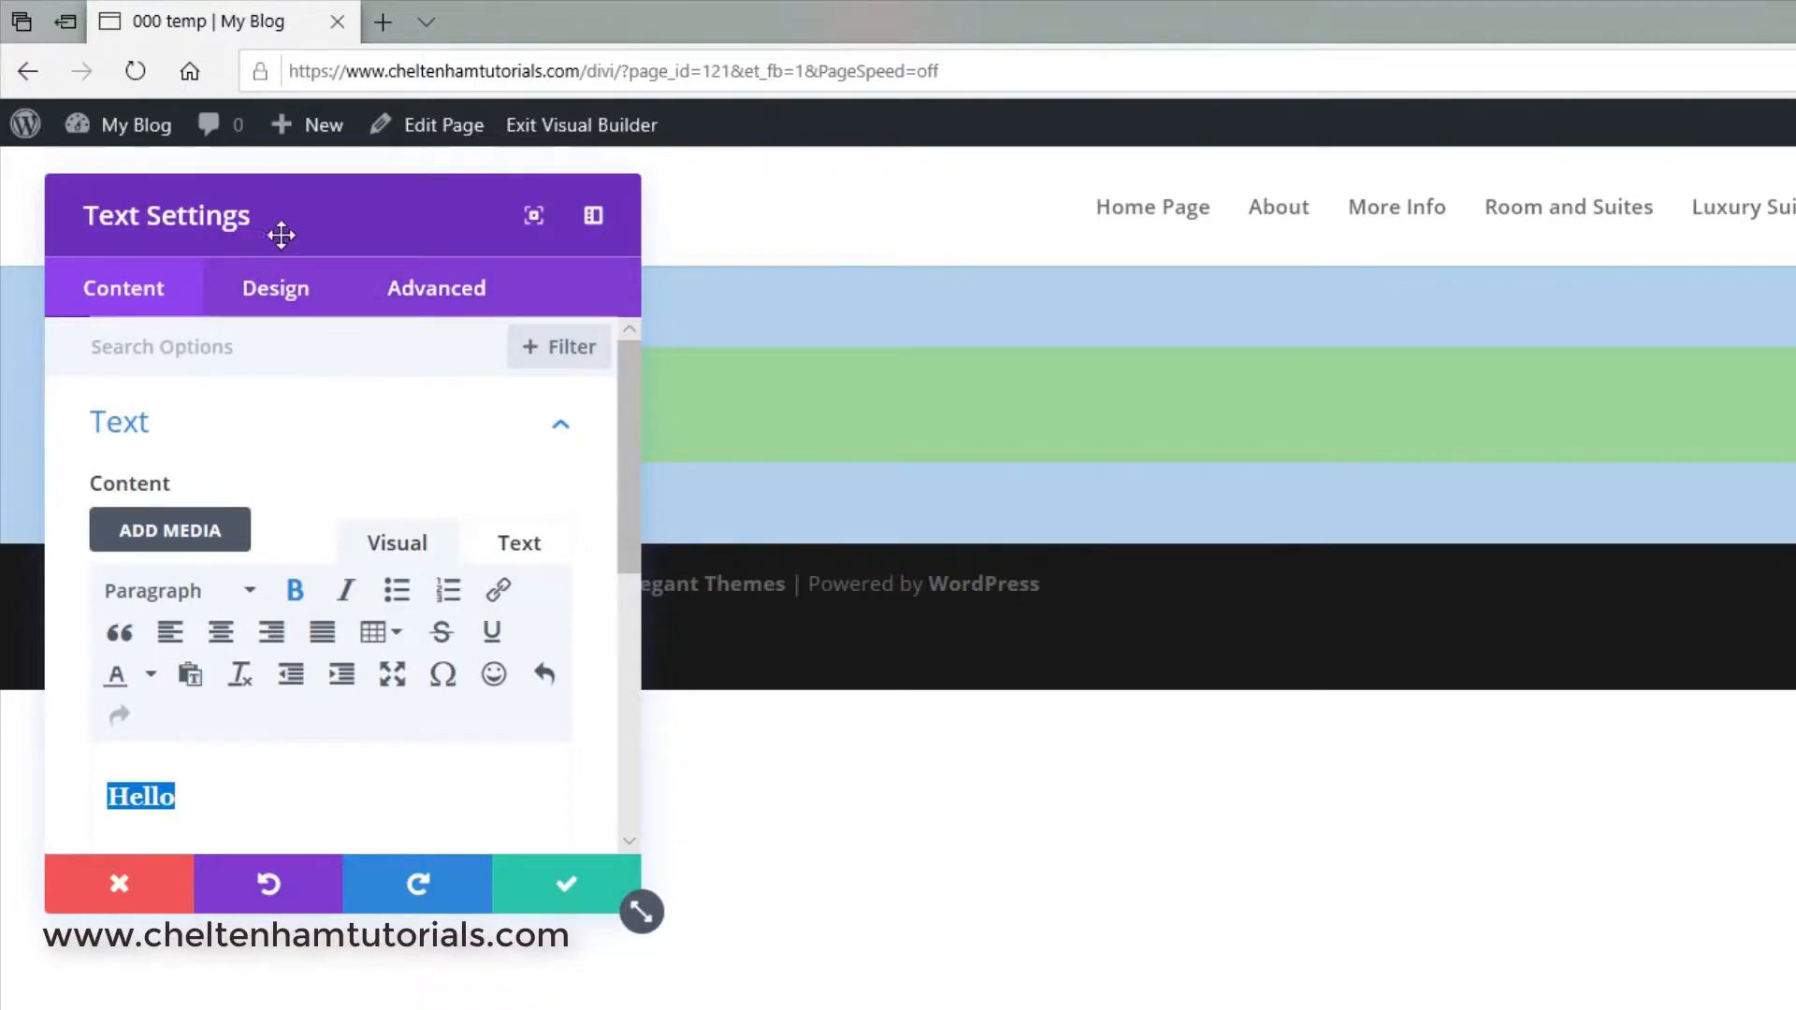
# - Review the Text module's design and advanced options, and set its text font to Abel
pyautogui.click(135, 297)
pyautogui.click(266, 292)
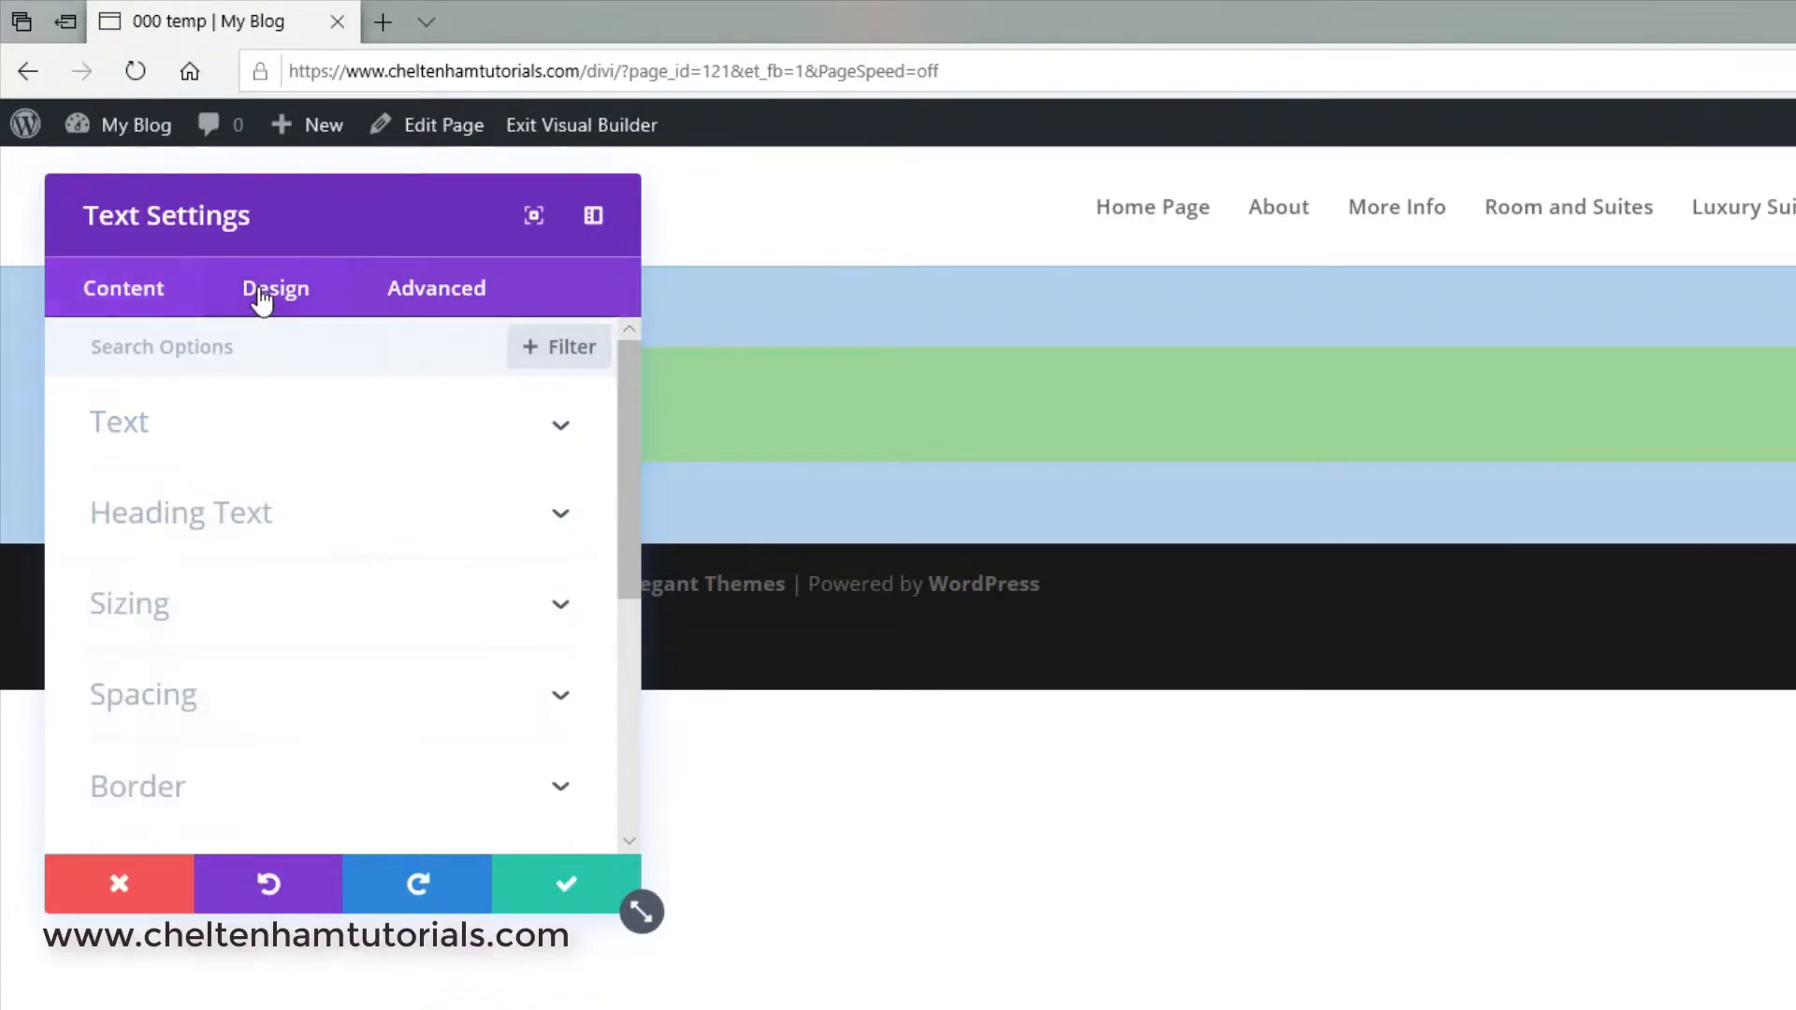
pyautogui.click(426, 304)
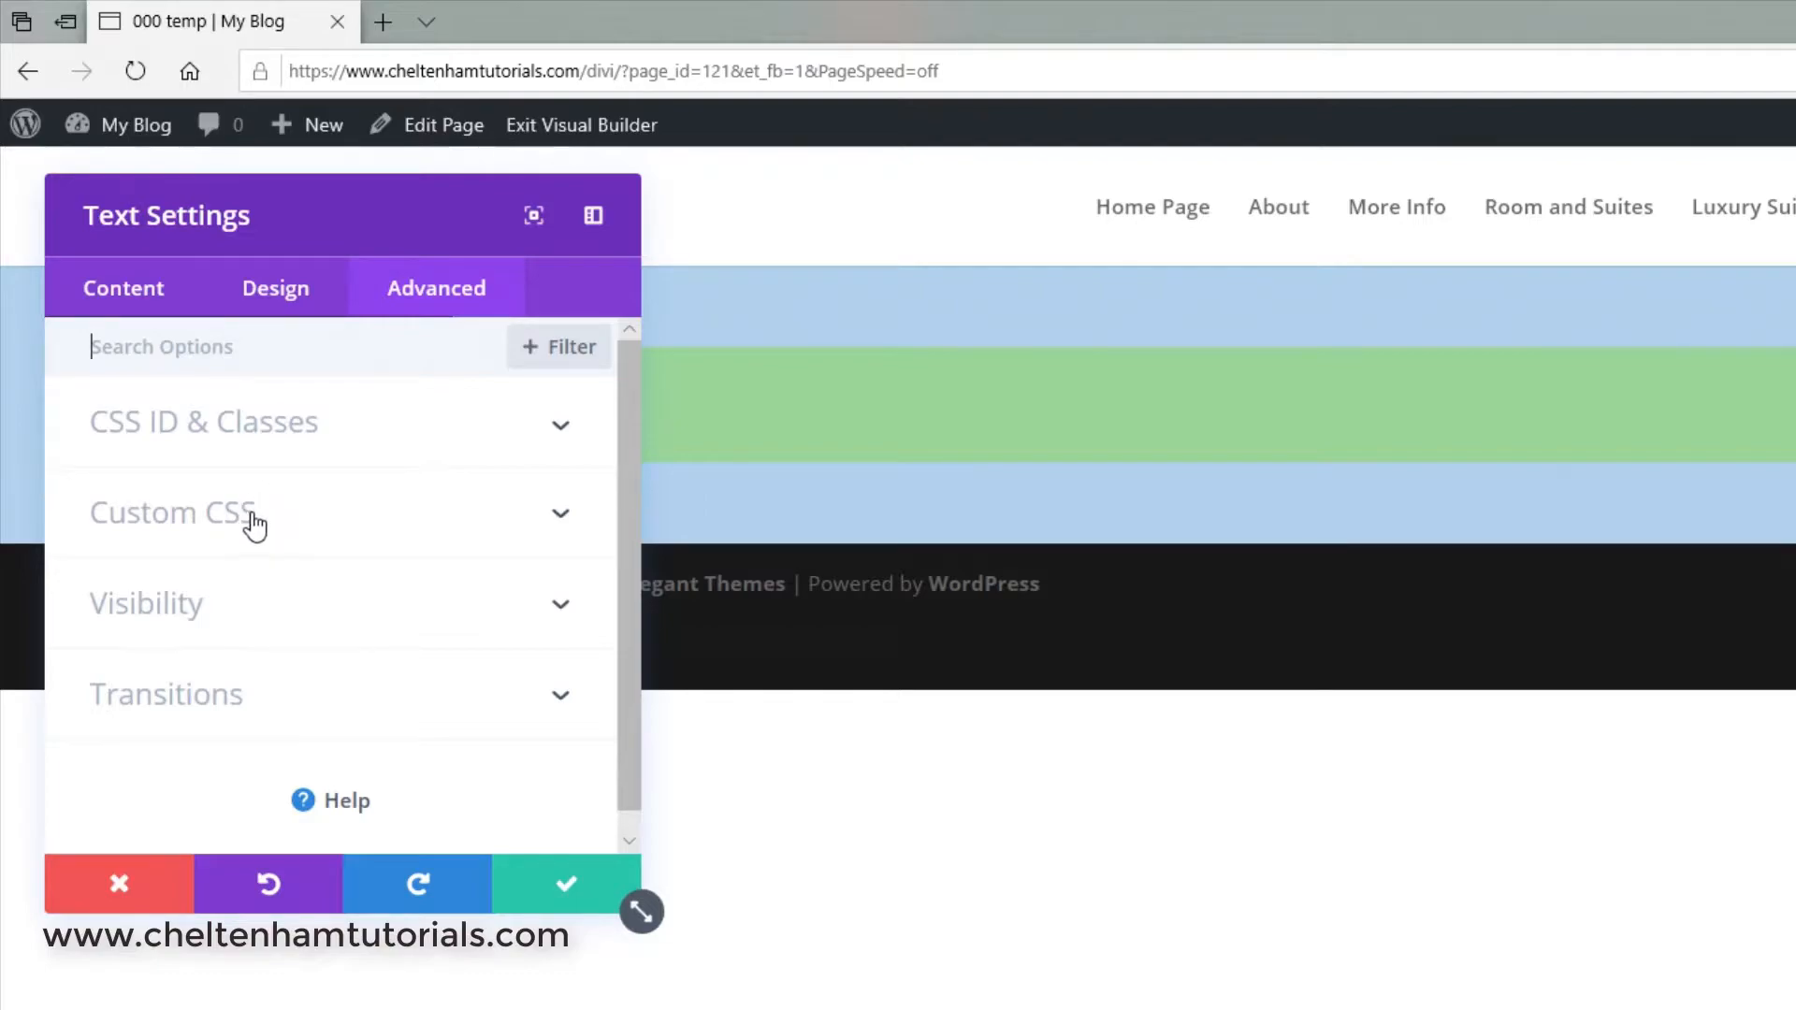
pyautogui.click(273, 292)
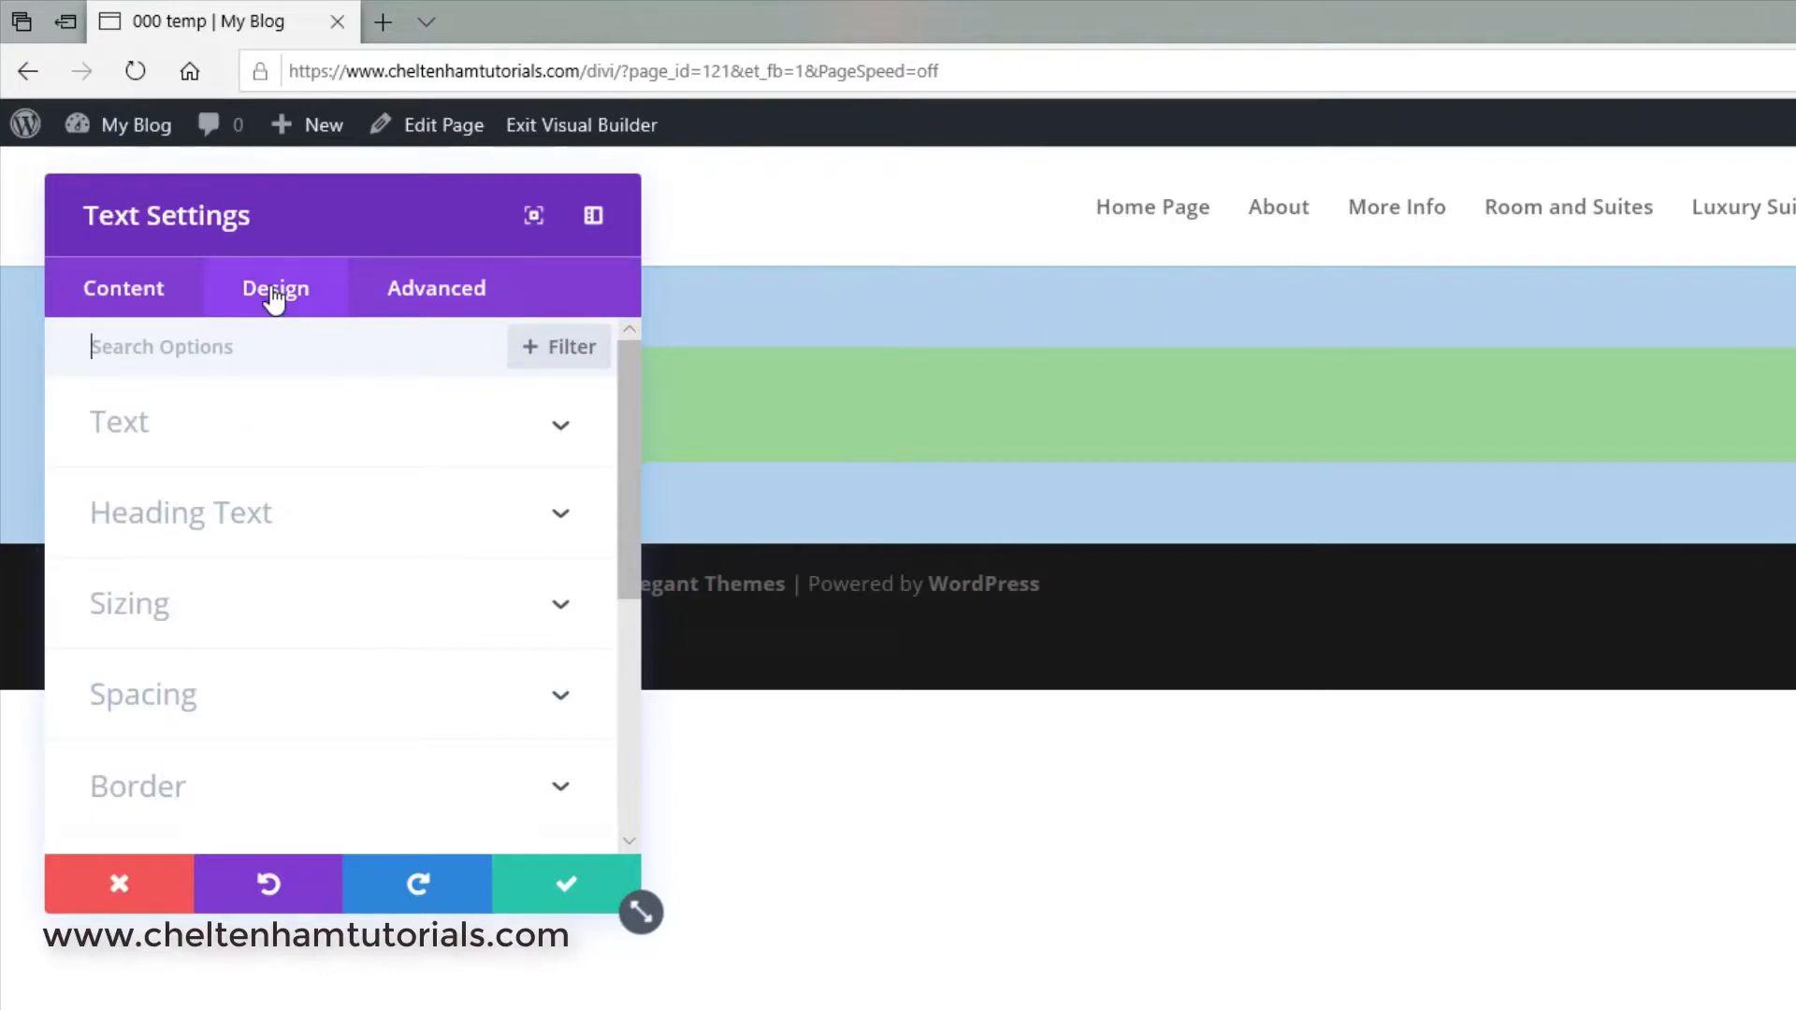
pyautogui.click(128, 446)
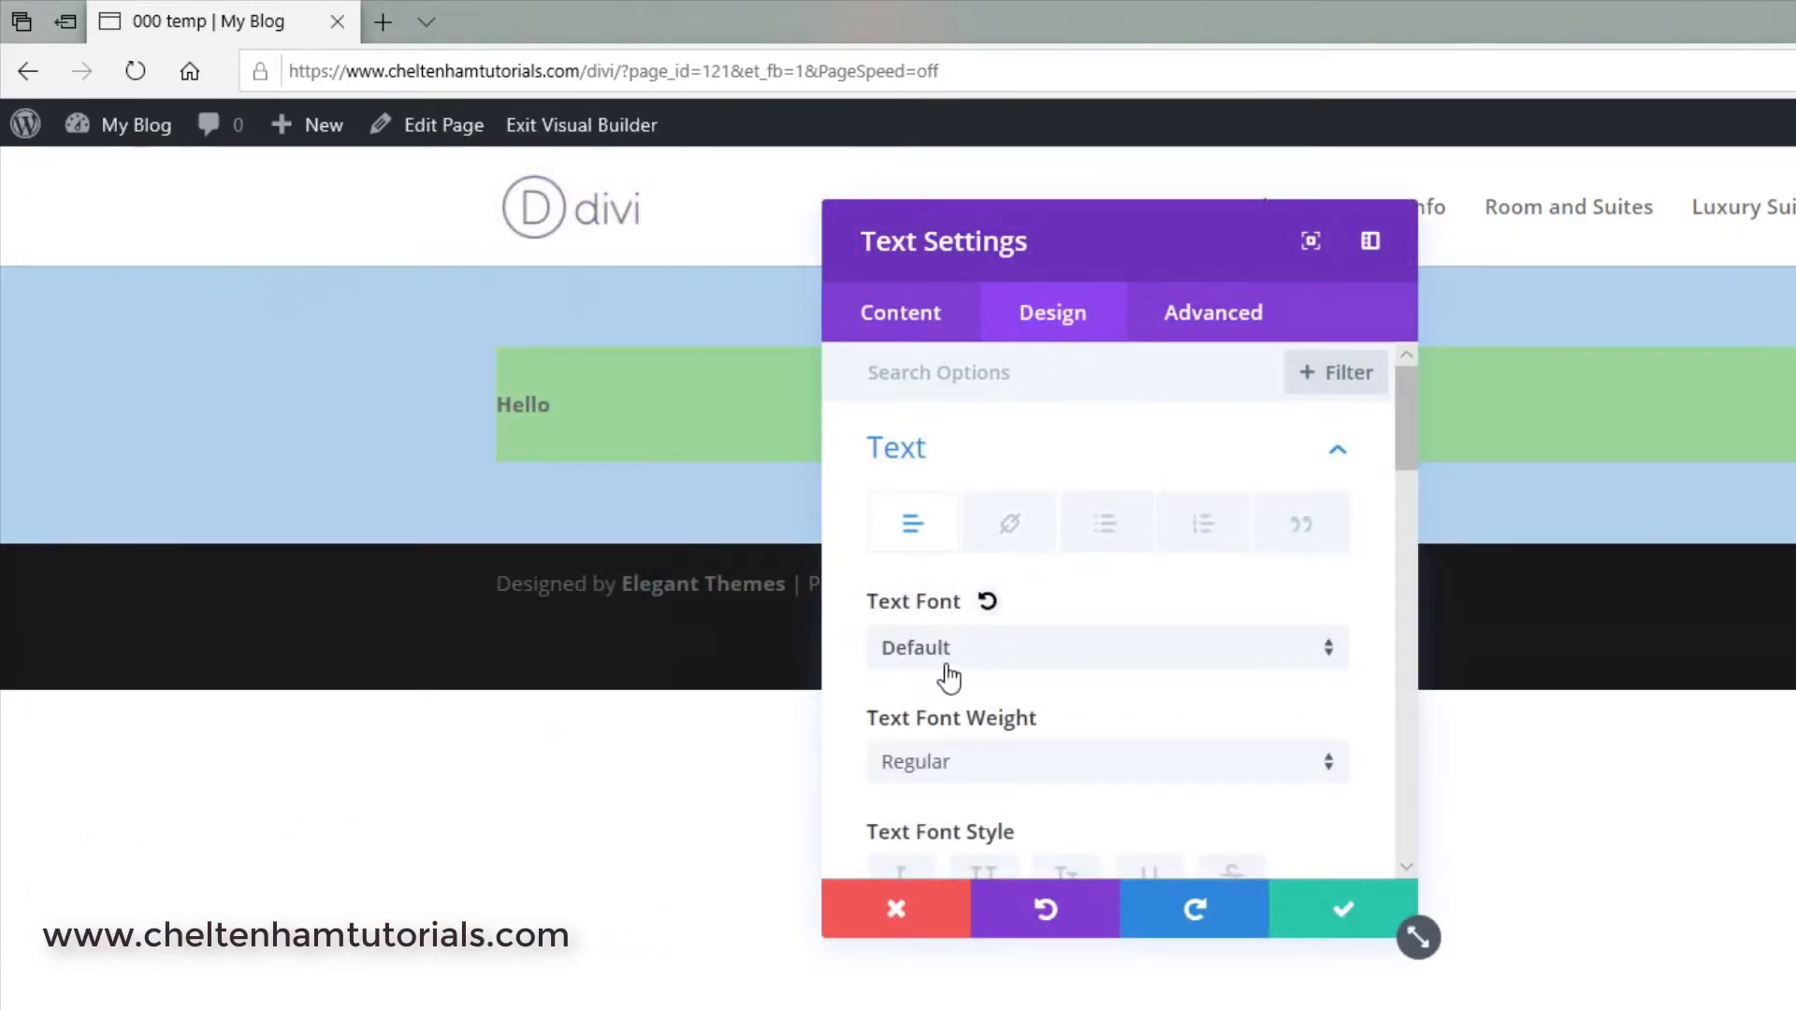
pyautogui.click(1330, 659)
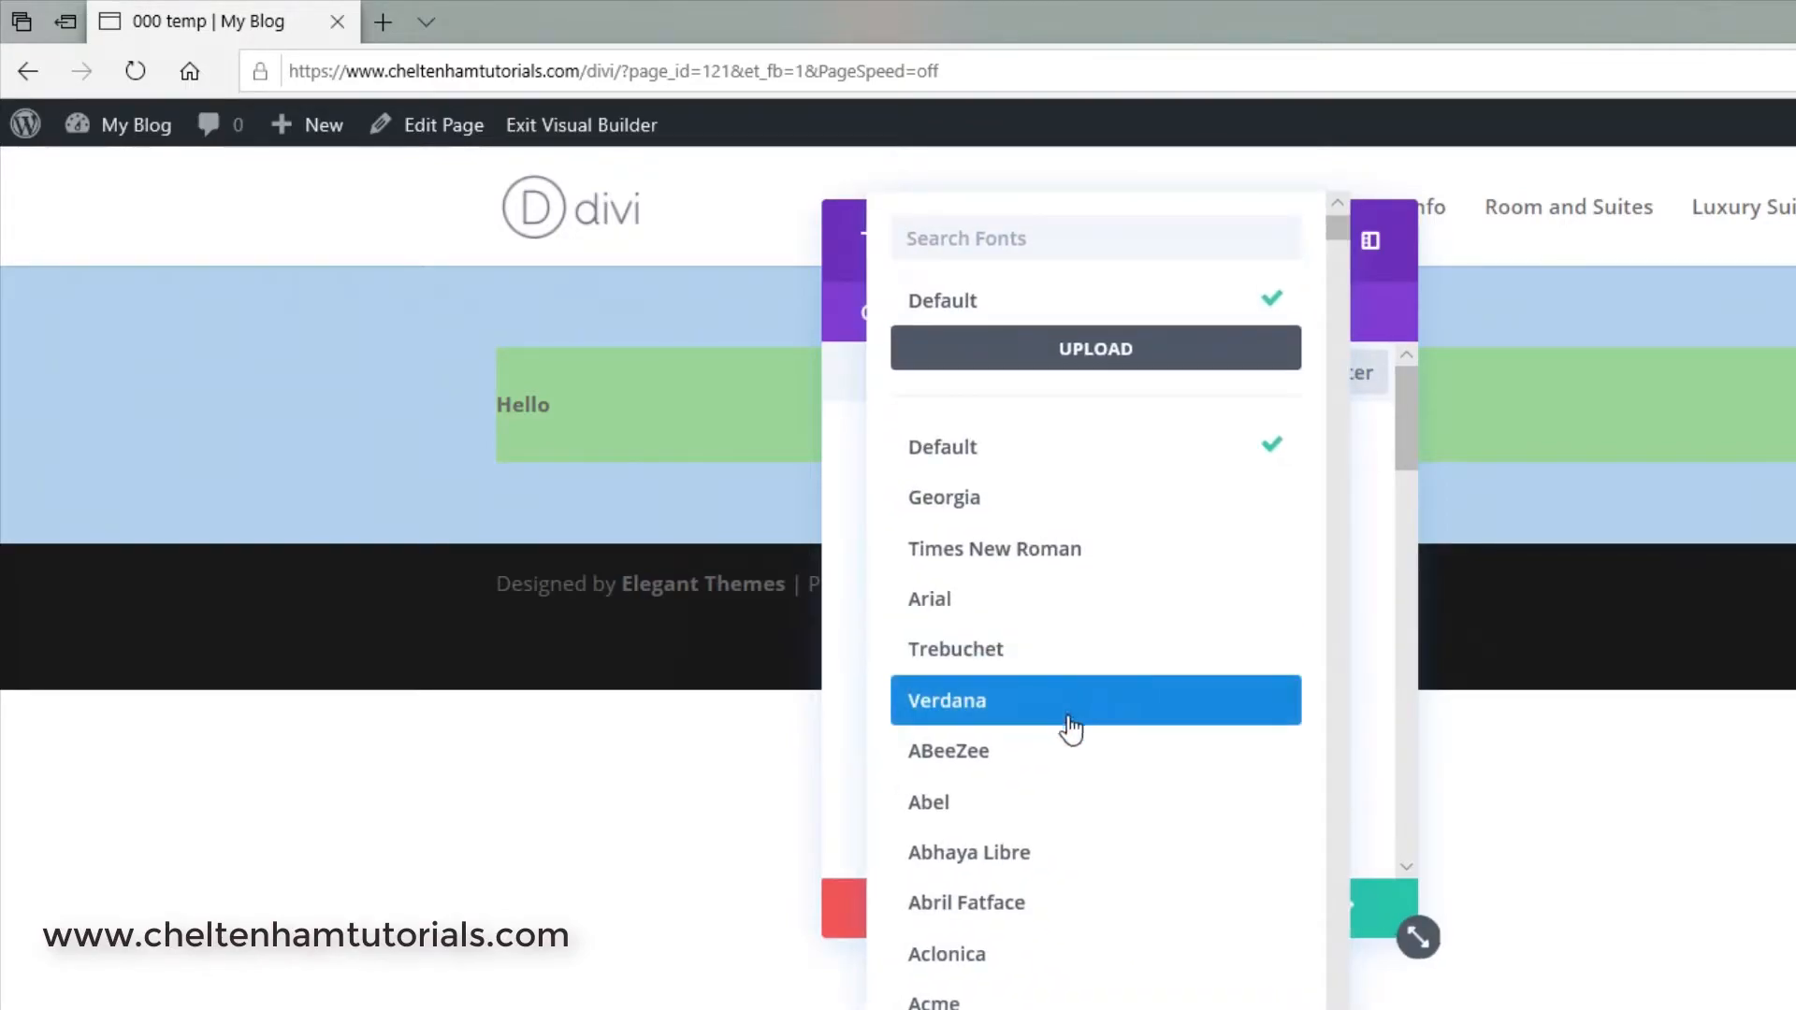
pyautogui.click(1052, 810)
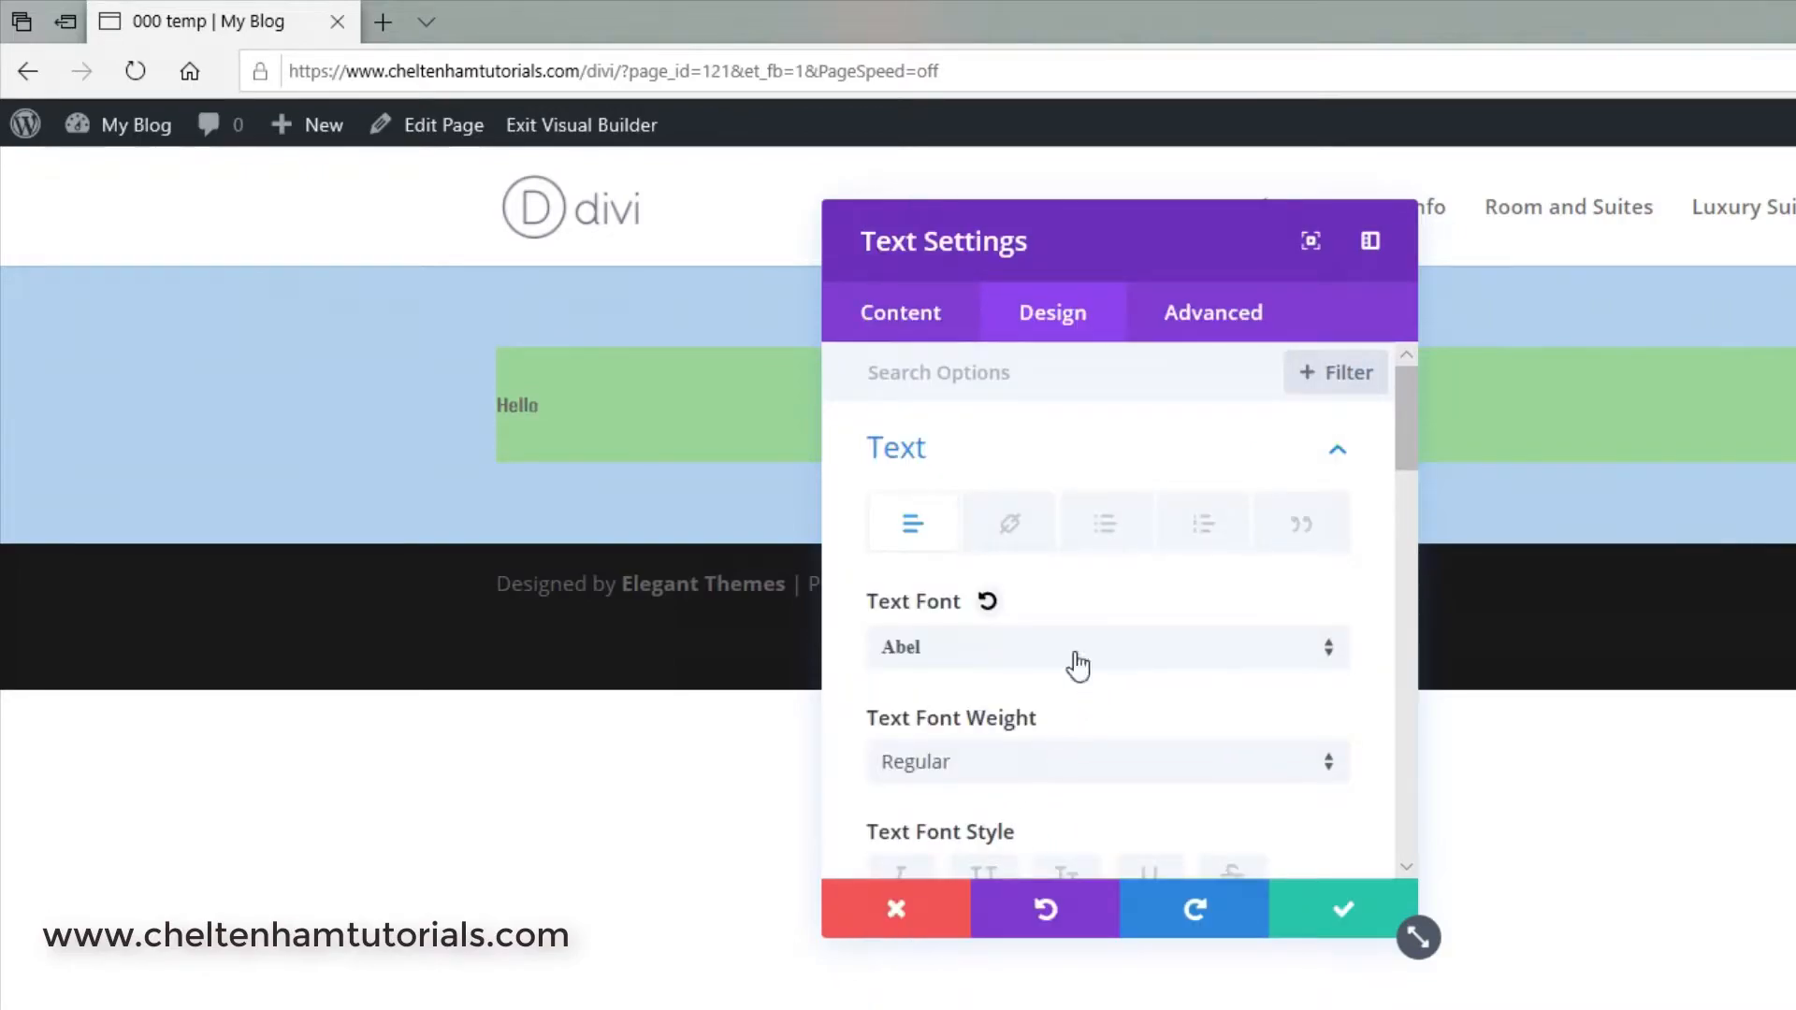
# - Set the Text module's text colour to red (#E02B20)
pyautogui.scroll(-3, 1052, 628)
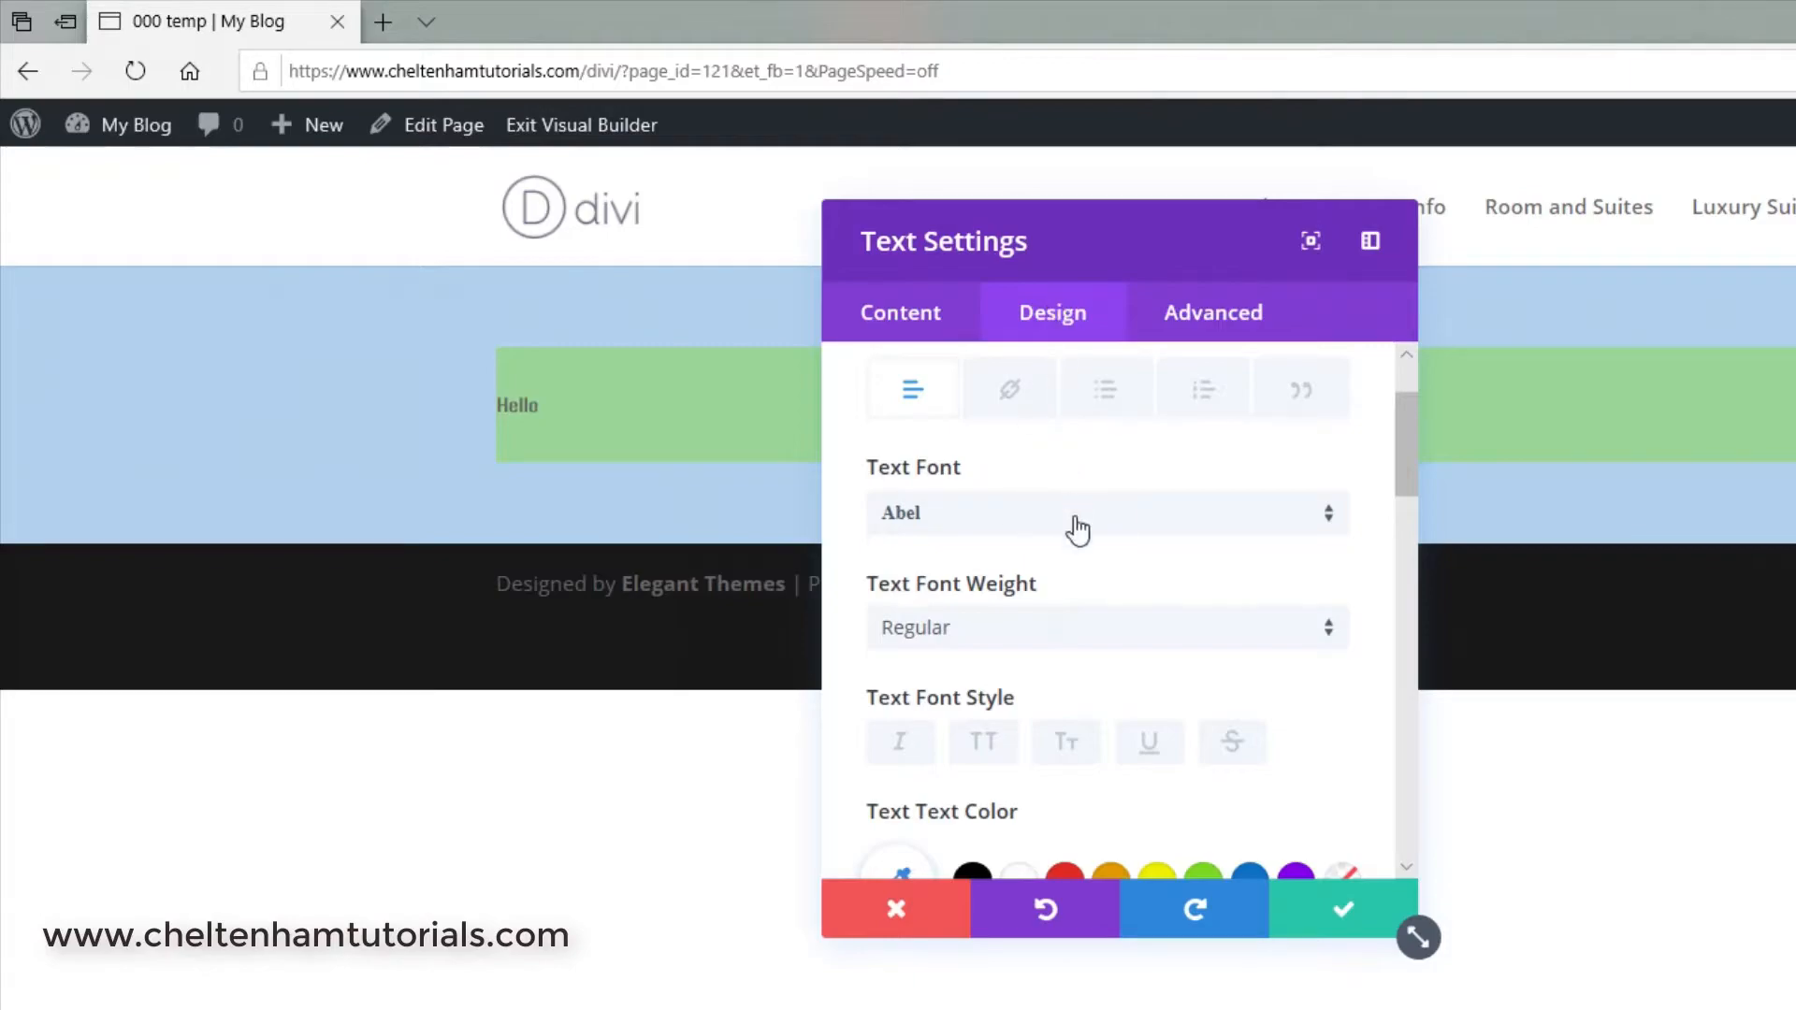
pyautogui.scroll(-1, 1099, 715)
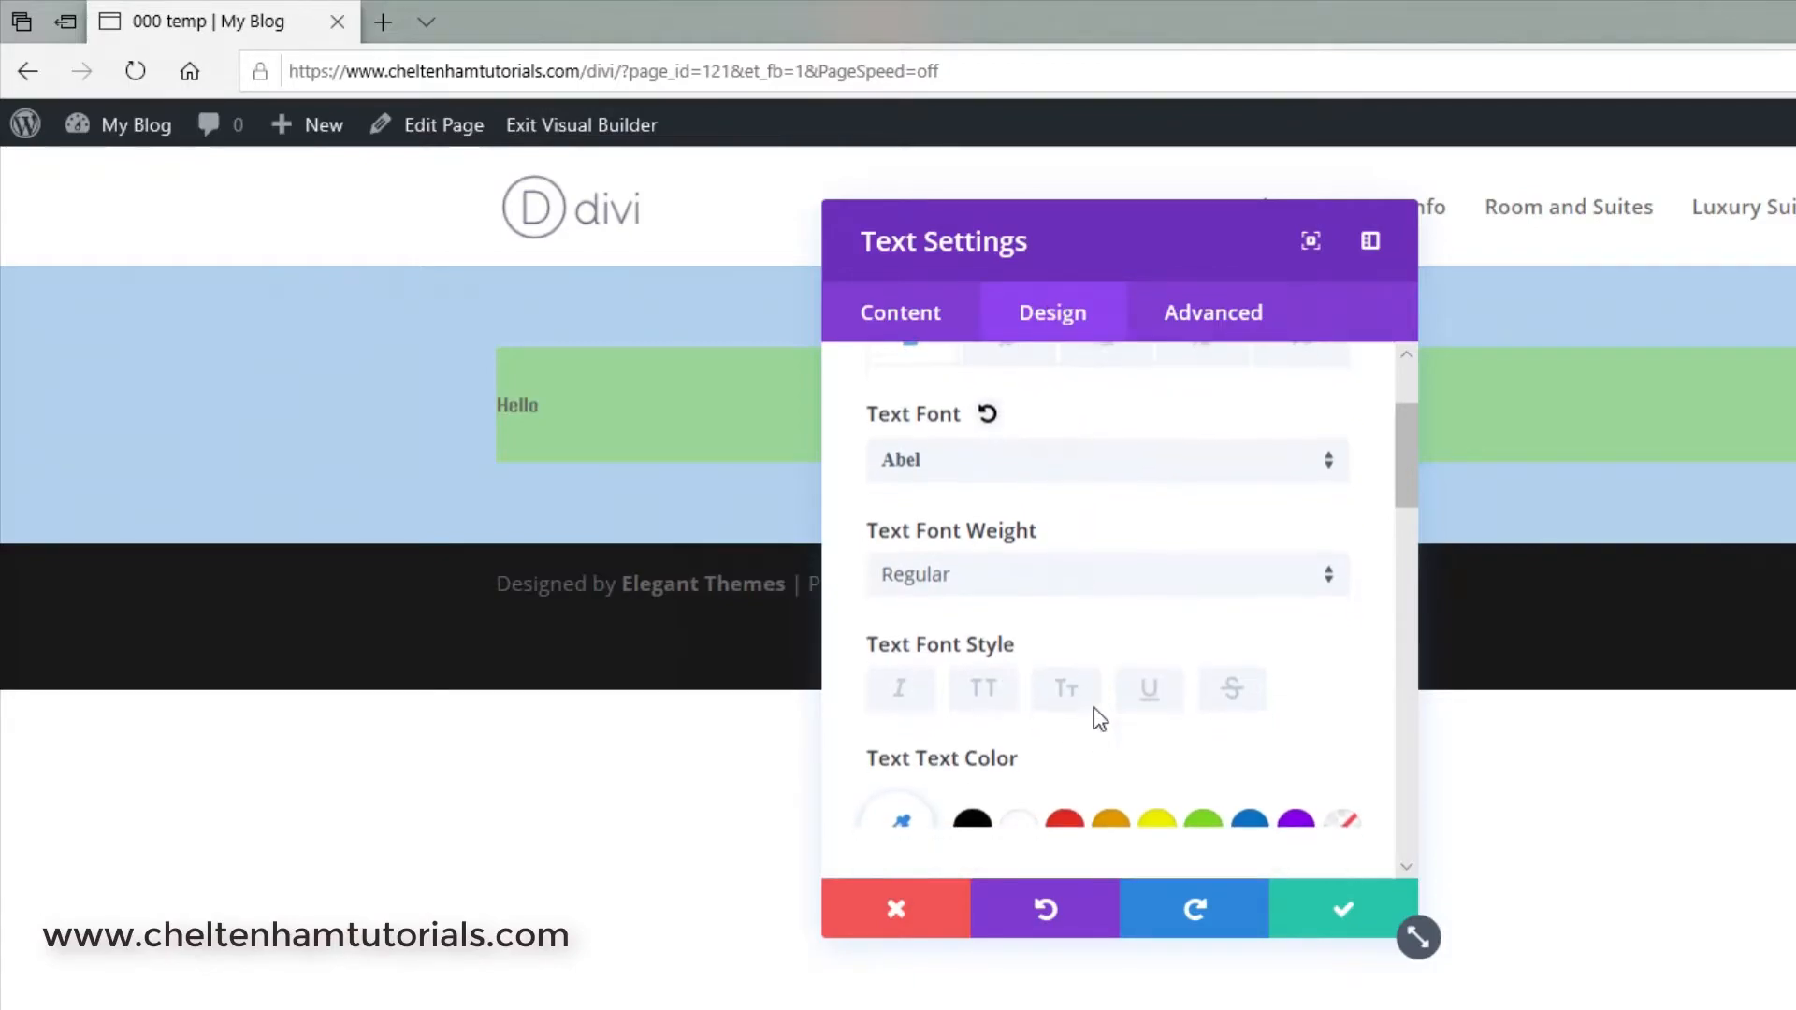
pyautogui.click(1067, 830)
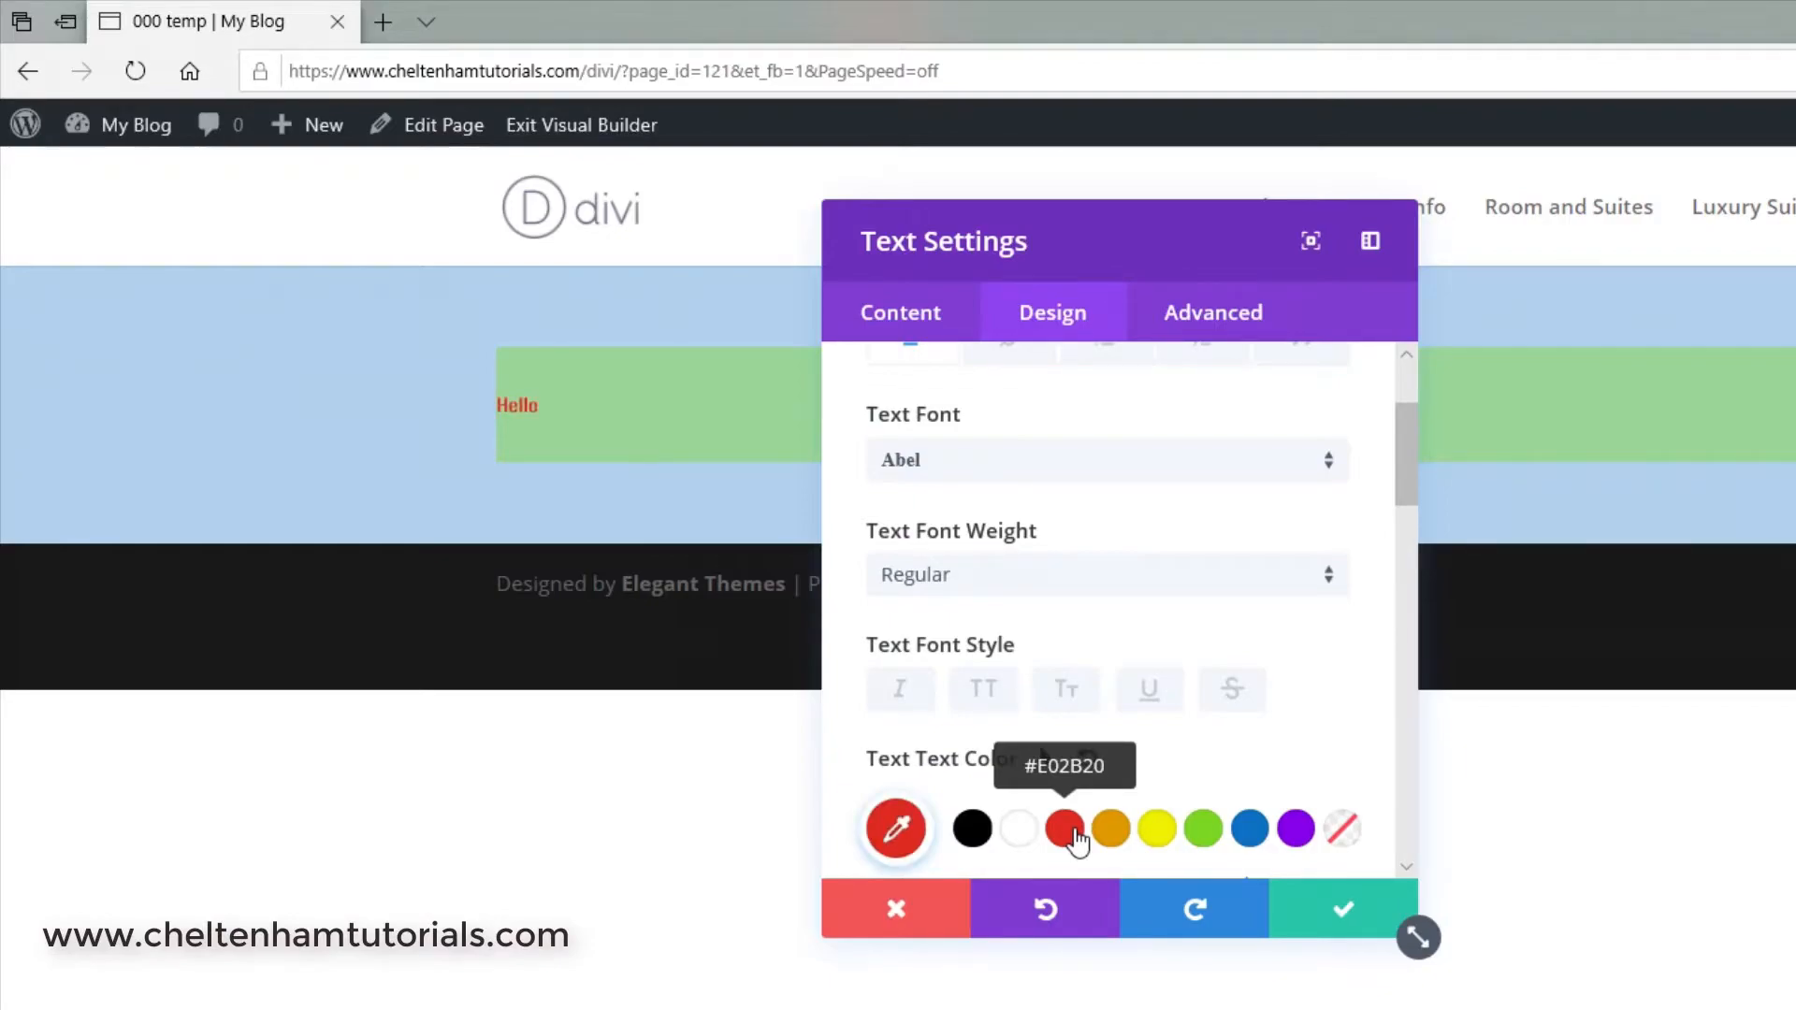
# - Set the Text module's text size to 52px and save the module settings
pyautogui.scroll(-1, 1143, 666)
pyautogui.scroll(-3, 1143, 666)
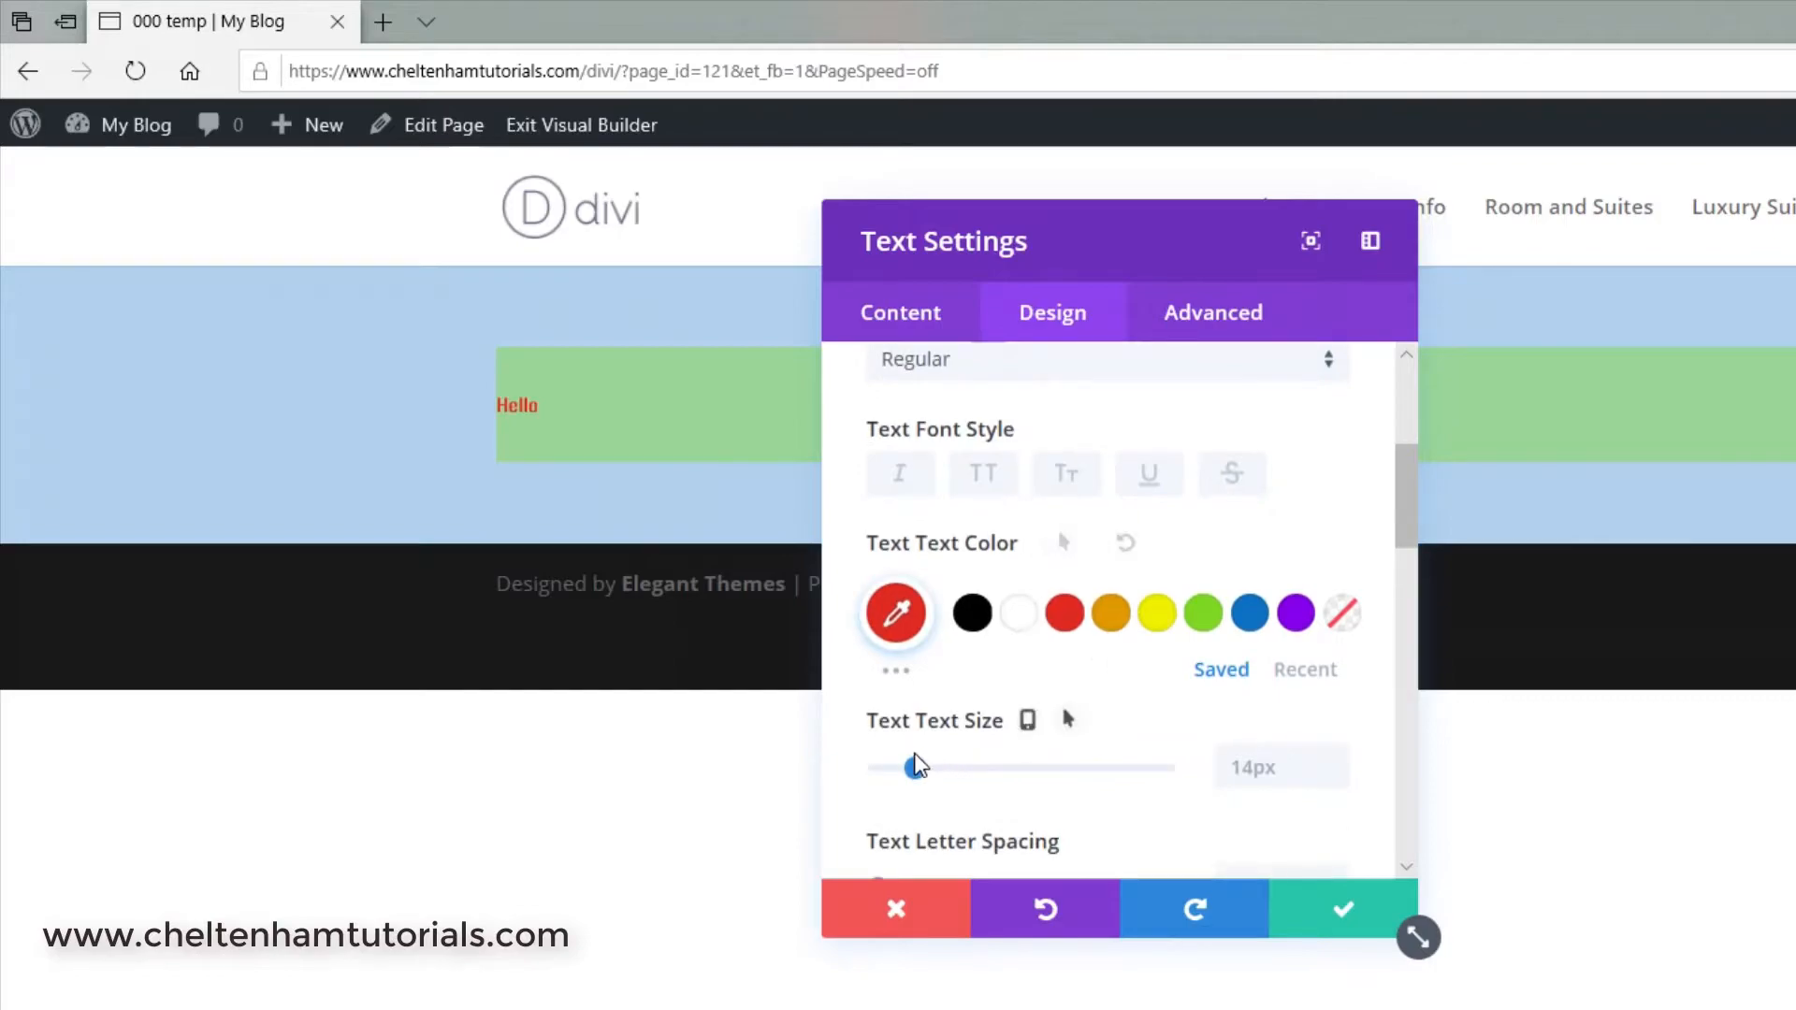
pyautogui.moveTo(916, 765); pyautogui.dragTo(1021, 768)
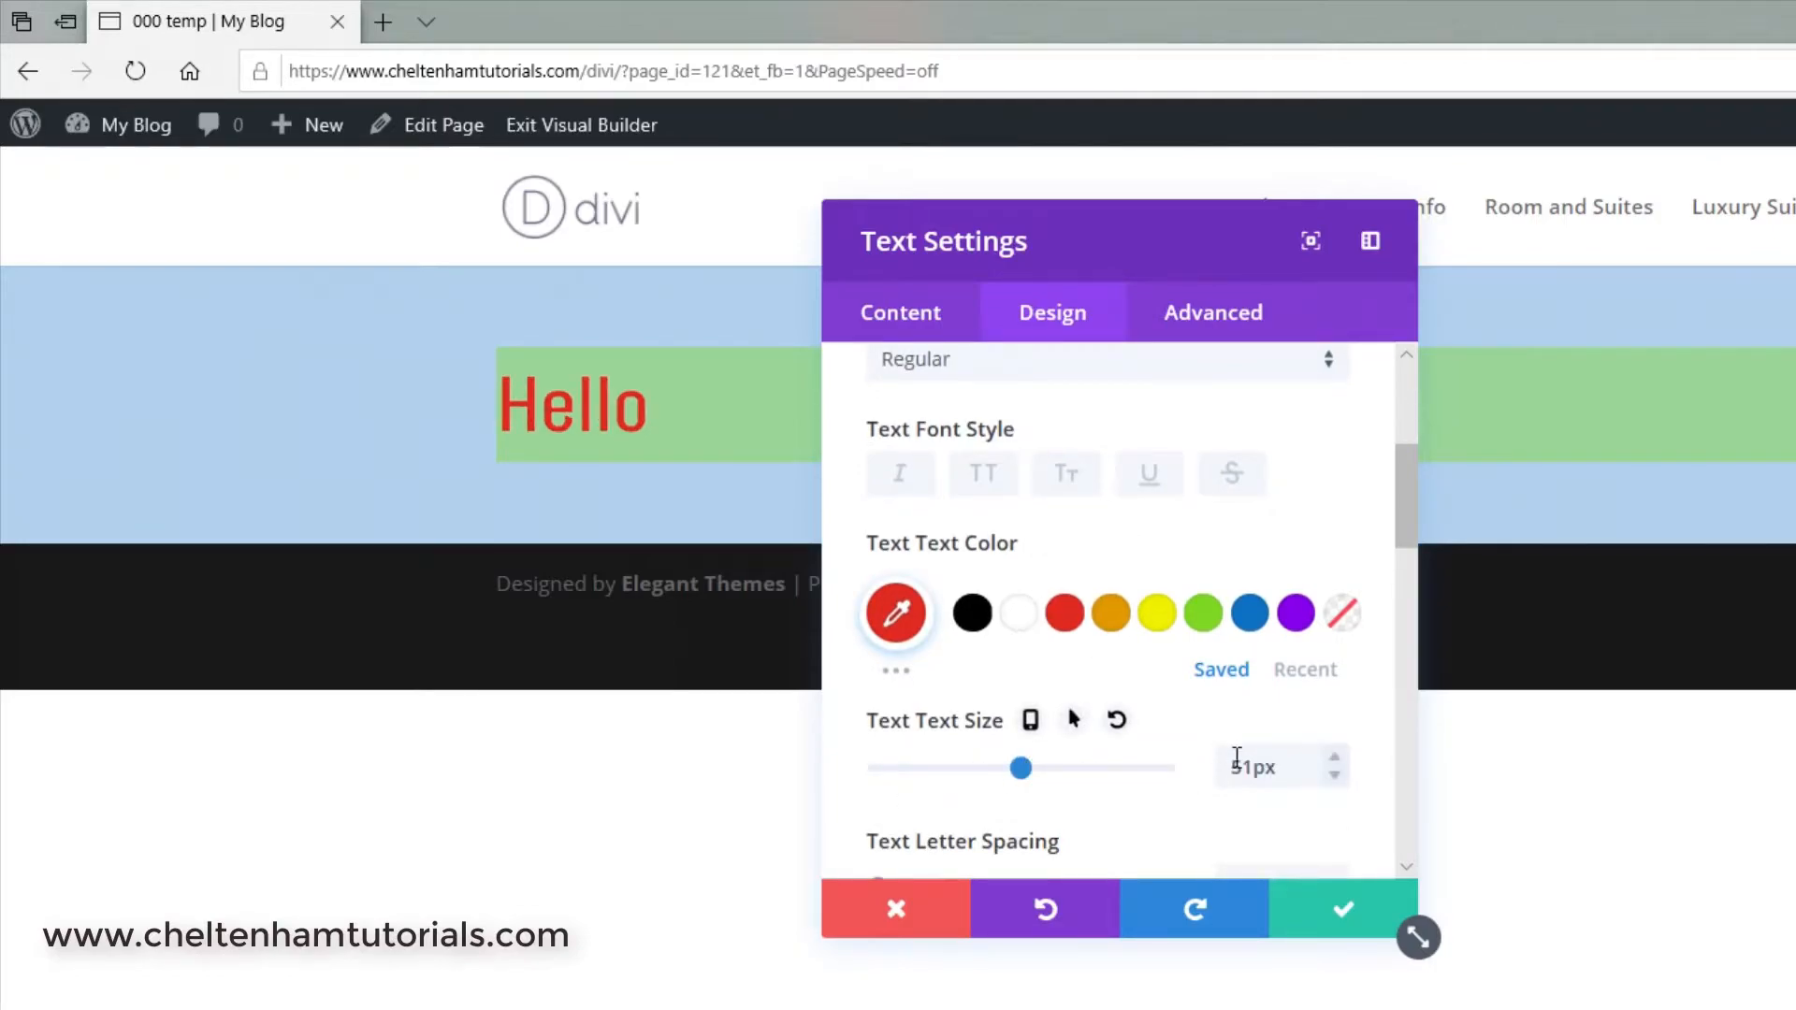
pyautogui.click(1342, 760)
pyautogui.click(1342, 761)
pyautogui.click(1343, 762)
pyautogui.click(1343, 763)
pyautogui.click(1338, 776)
pyautogui.click(1338, 776)
pyautogui.click(1337, 776)
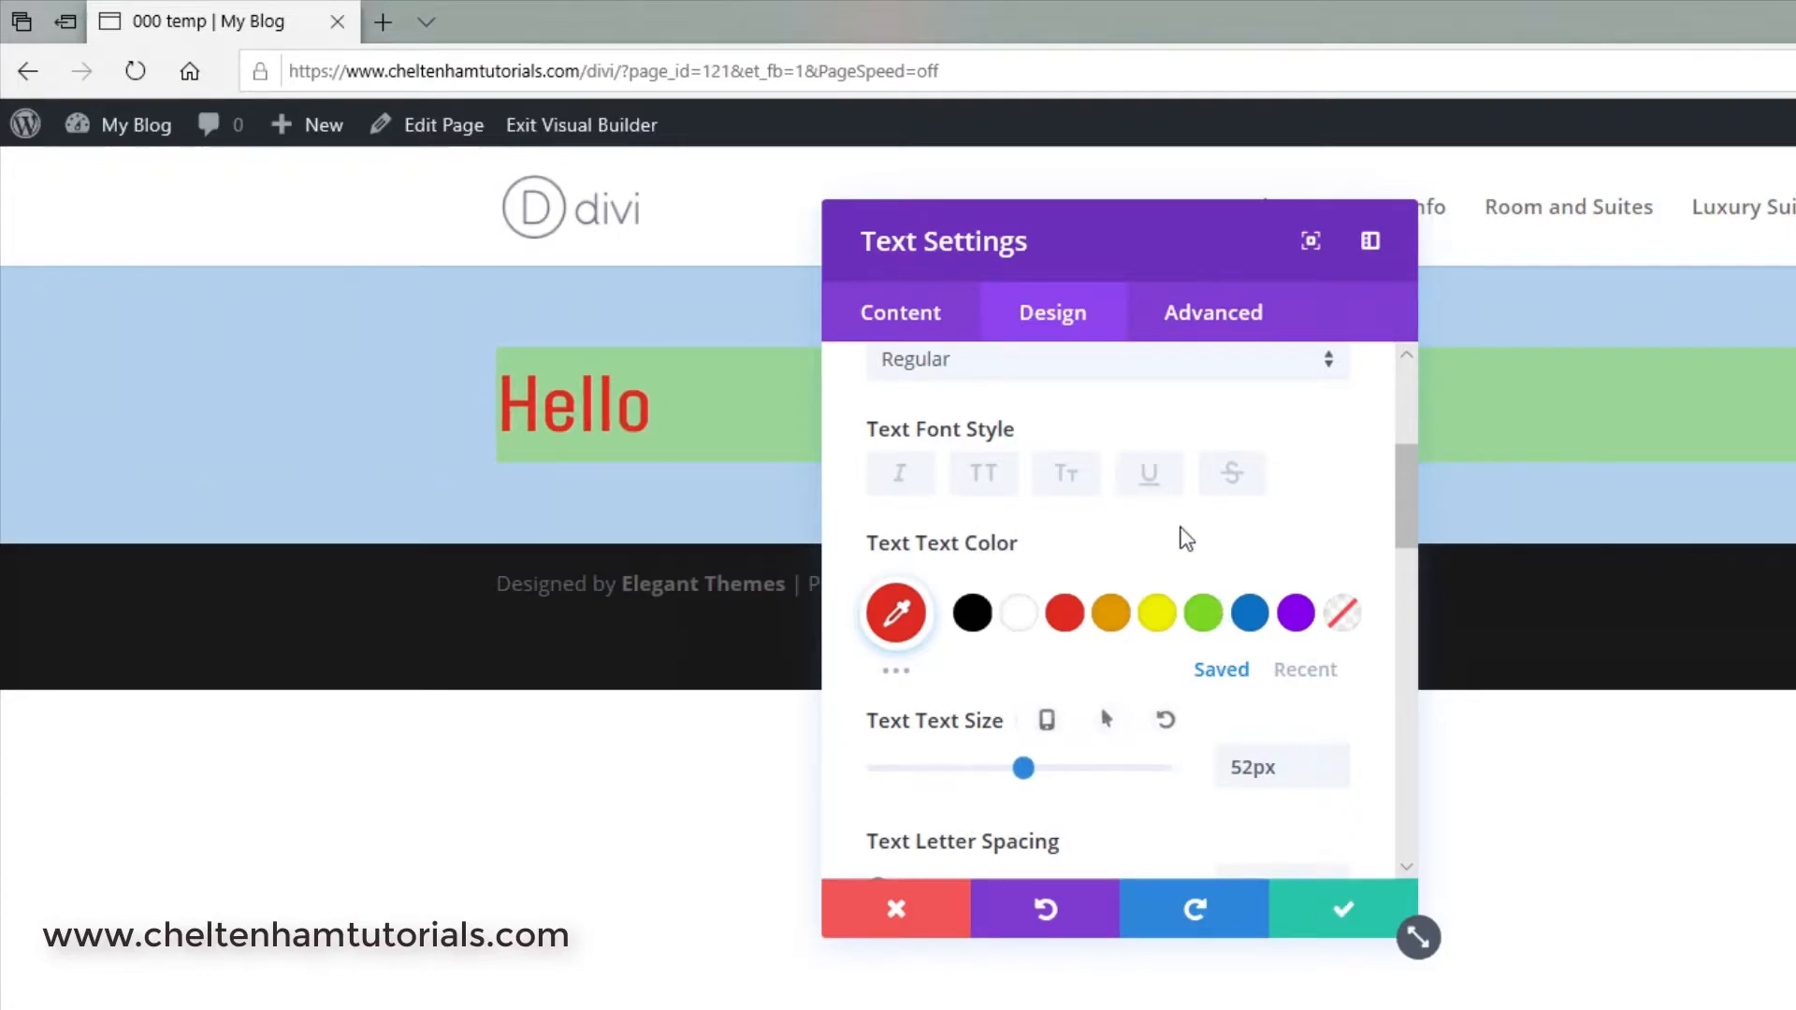
pyautogui.click(1329, 924)
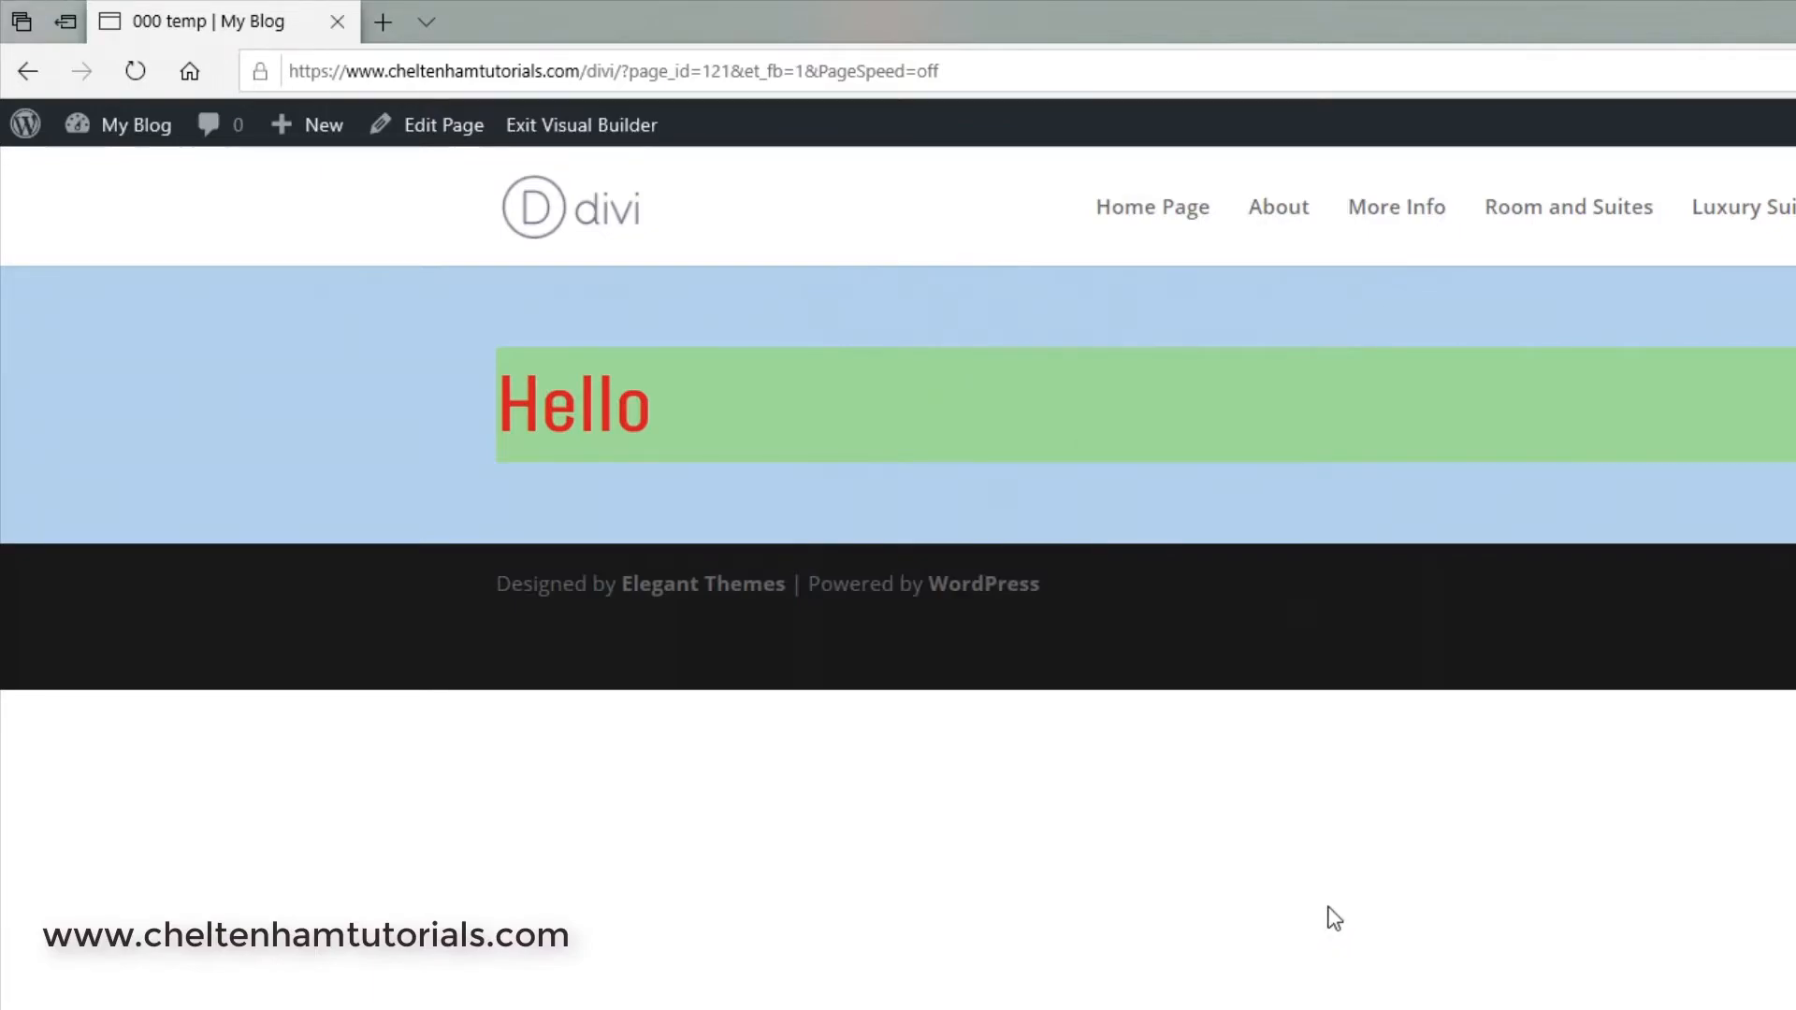
# - Add a single-column row beneath the "Hello" row and insert an Image module in it
pyautogui.moveTo(171, 355)
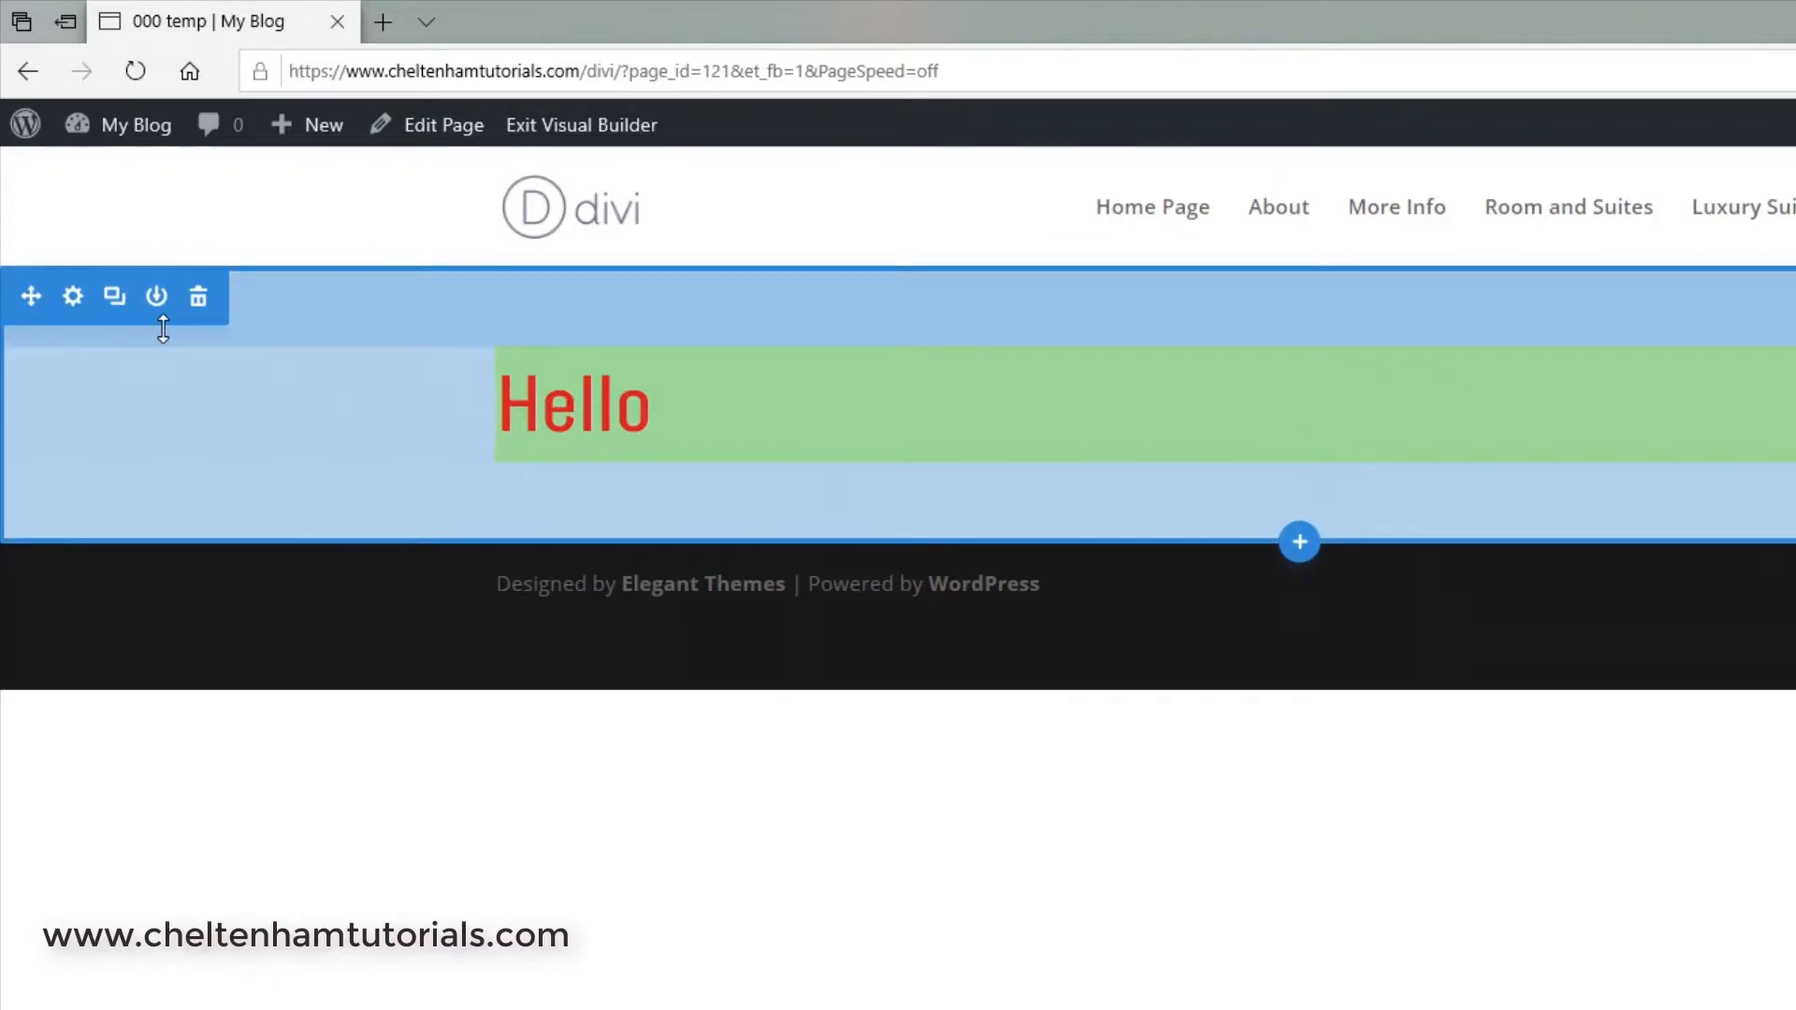
pyautogui.moveTo(577, 405)
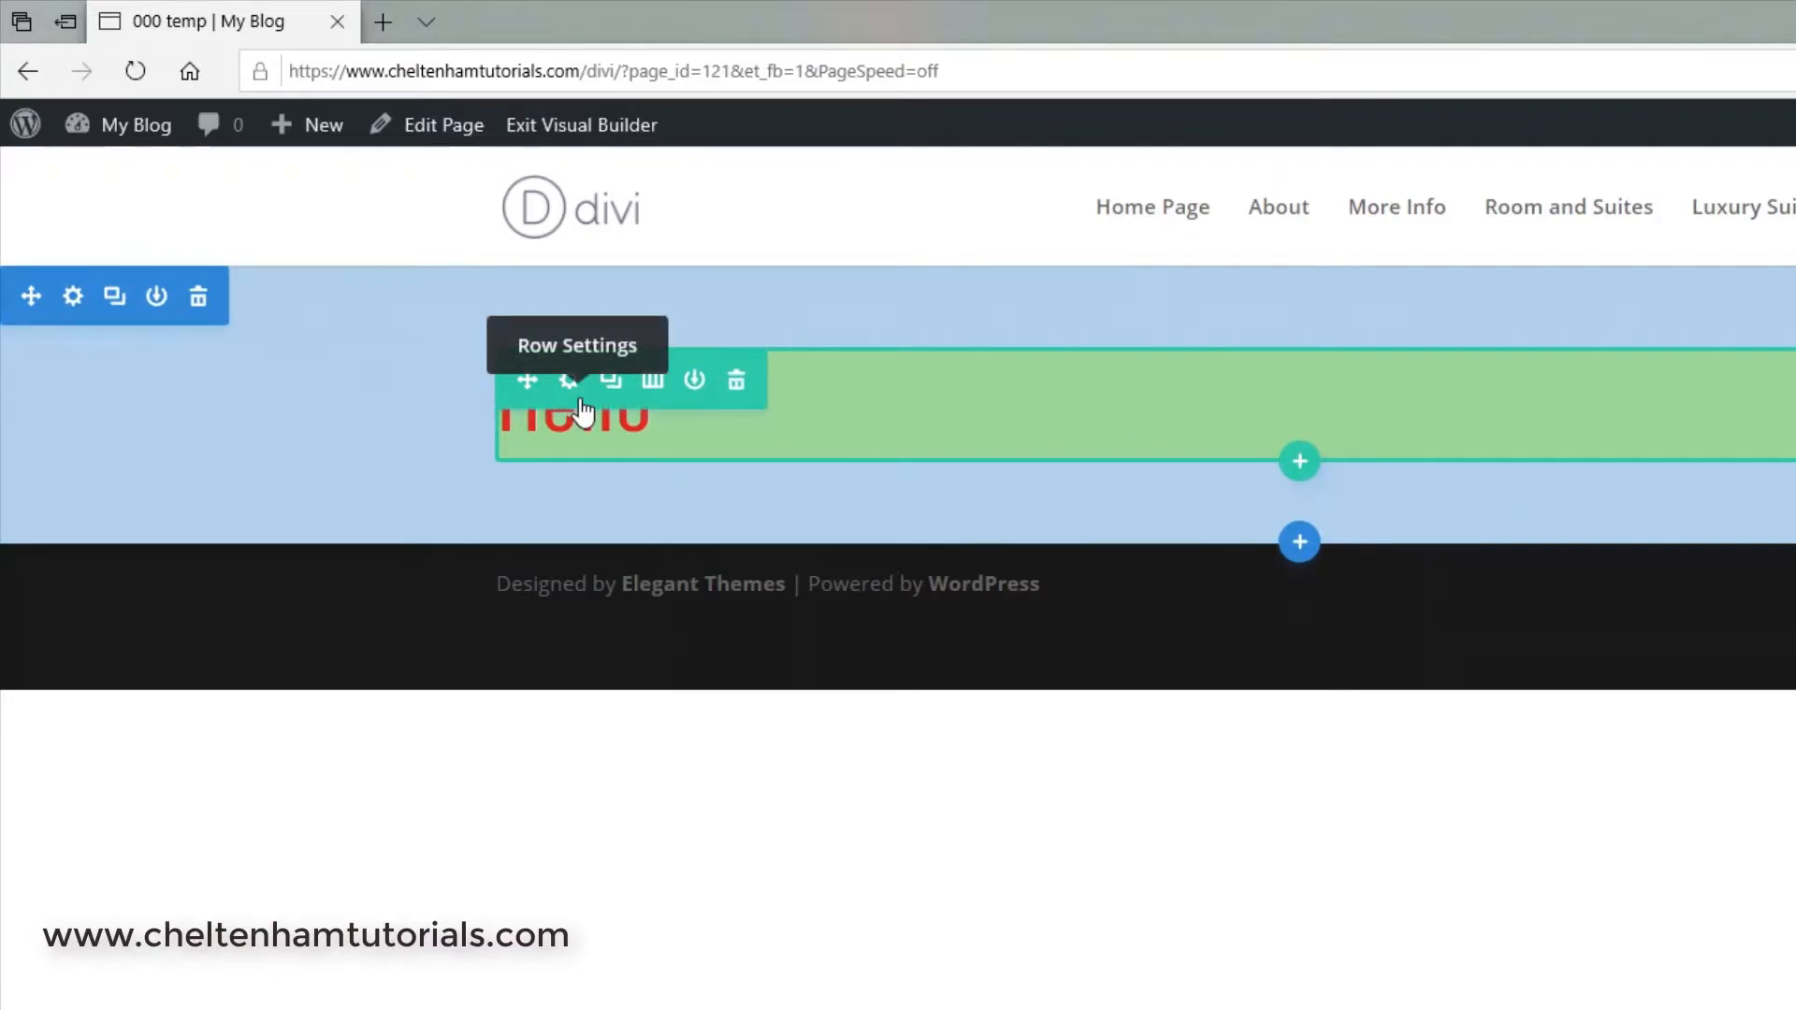
pyautogui.moveTo(1139, 389)
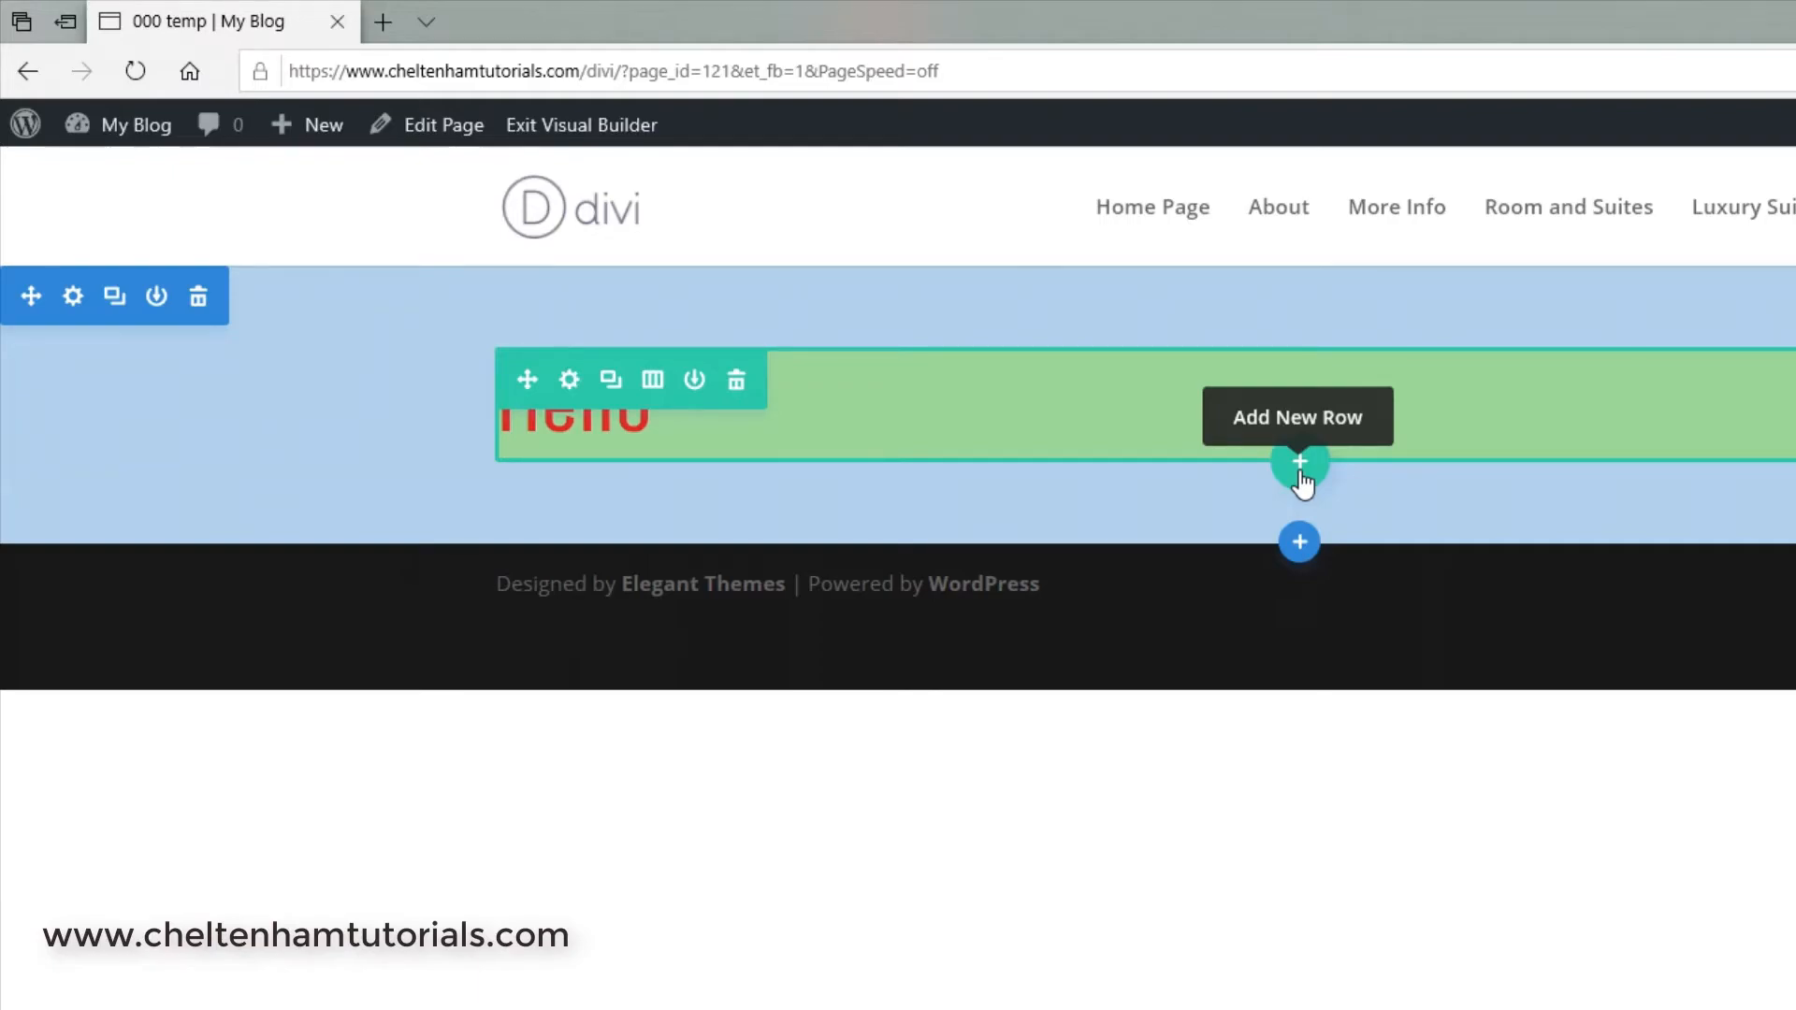
pyautogui.click(1300, 472)
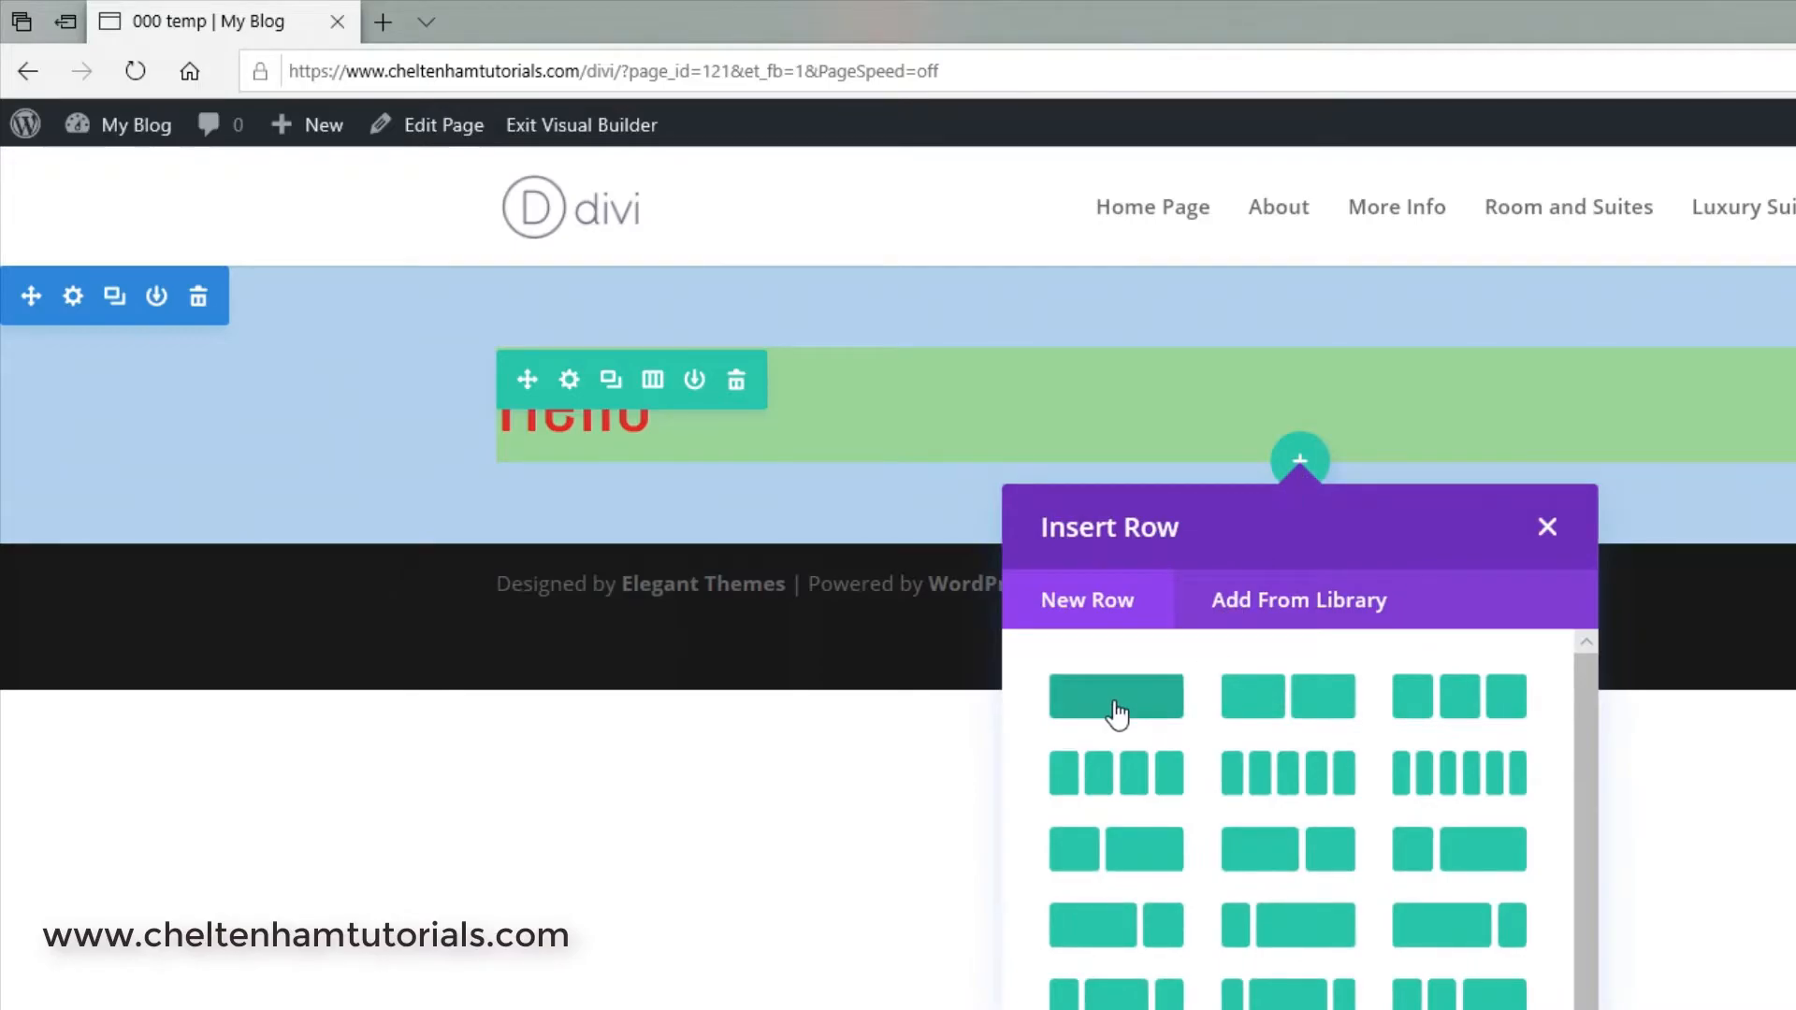
pyautogui.click(1116, 713)
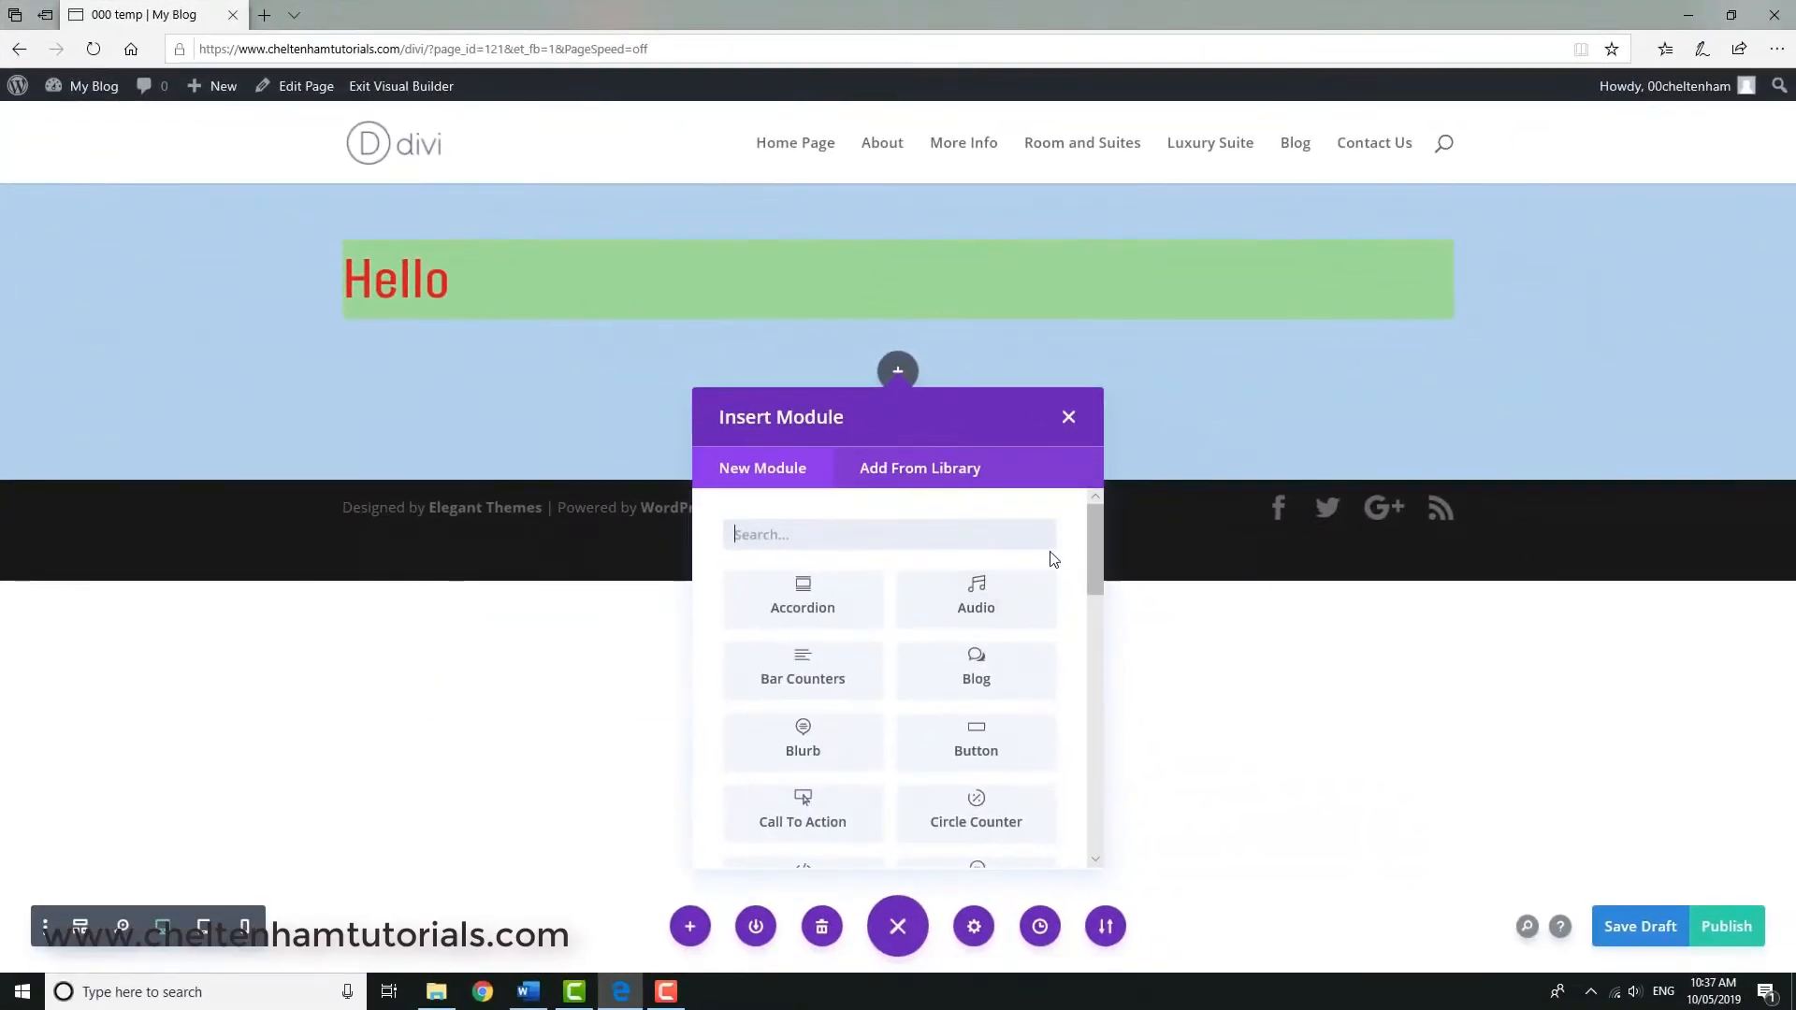
pyautogui.moveTo(1099, 535); pyautogui.dragTo(1085, 665)
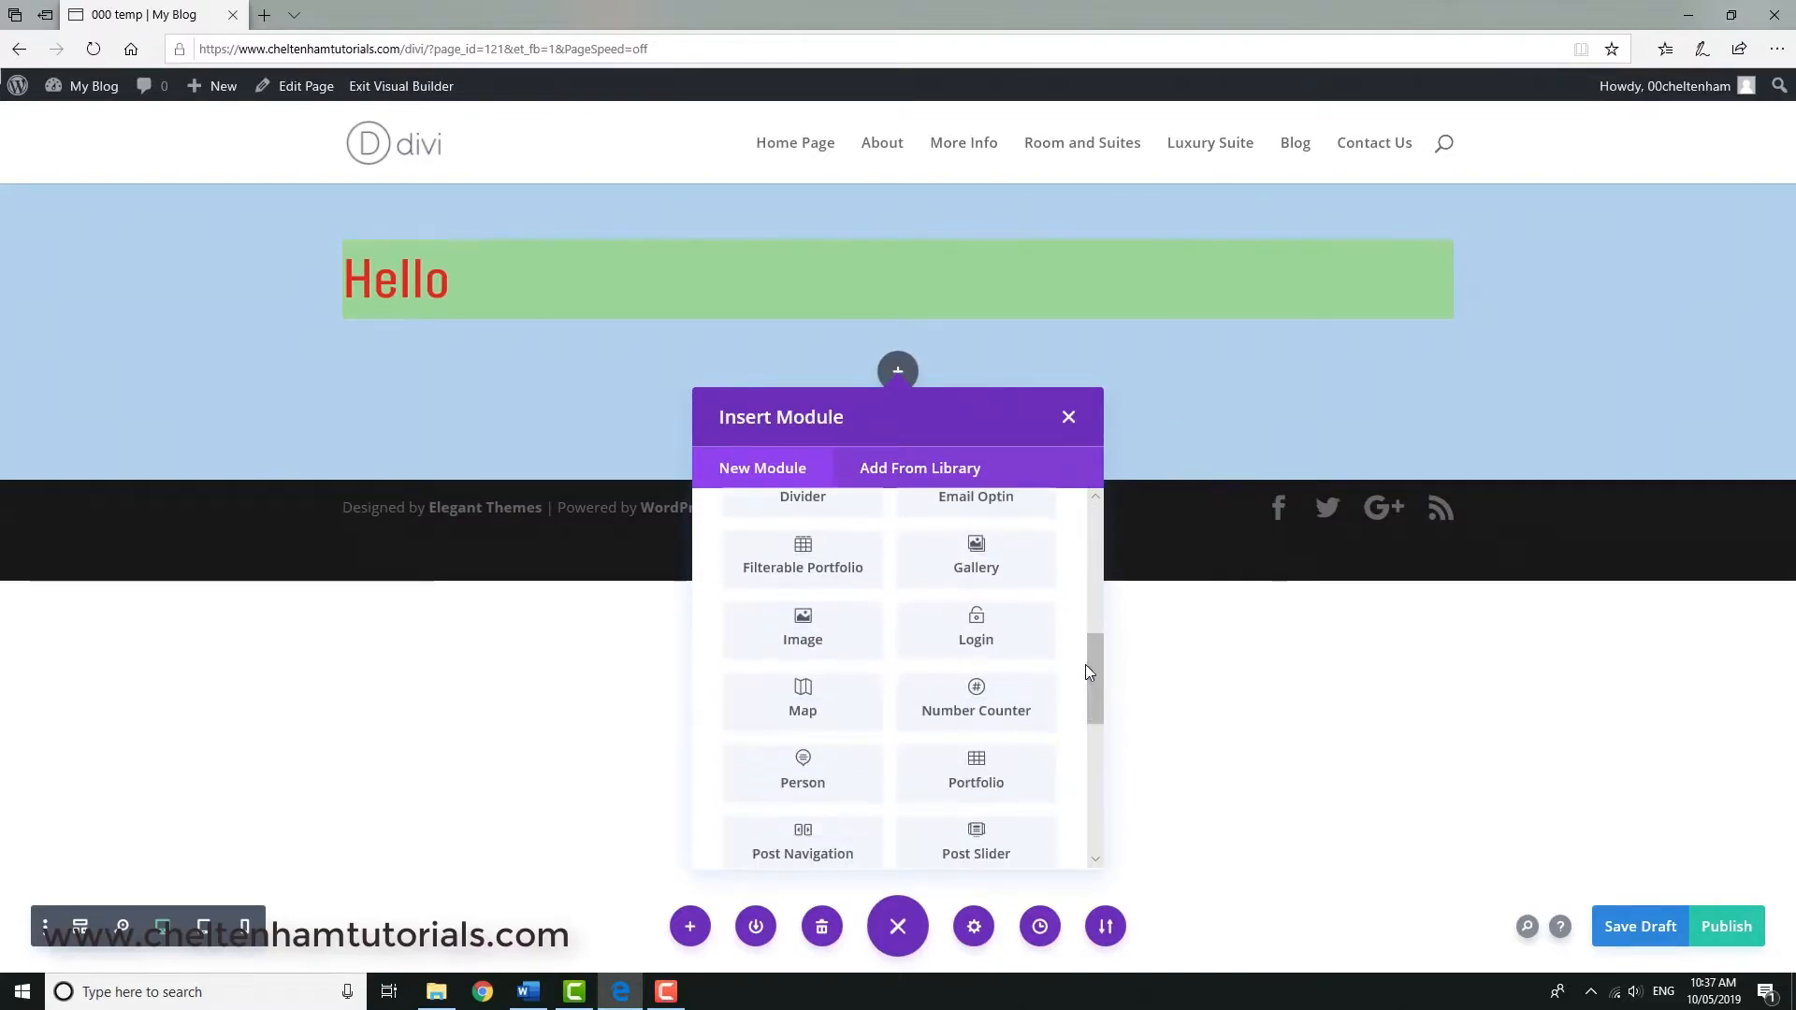
pyautogui.click(802, 628)
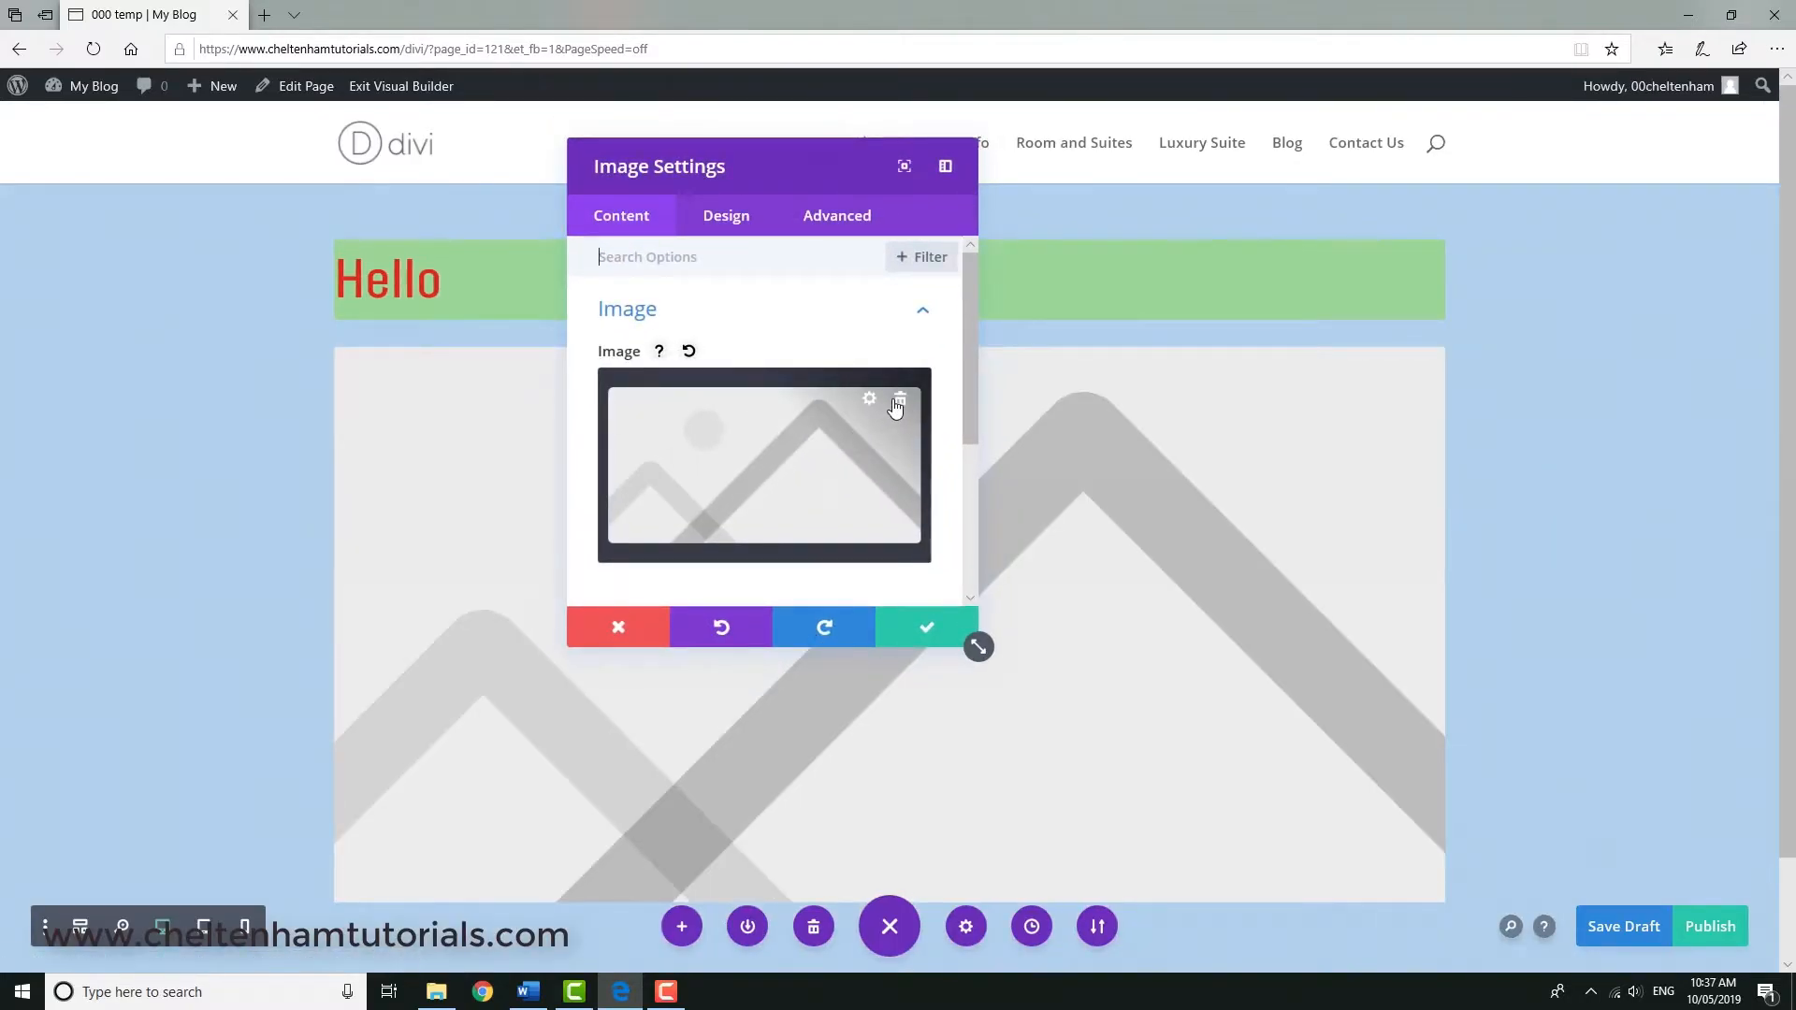
# - Replace the placeholder with bed-and-breakfast-34-1.jpg from the media library at Full Size – 800 × 500, and save the module
pyautogui.click(899, 404)
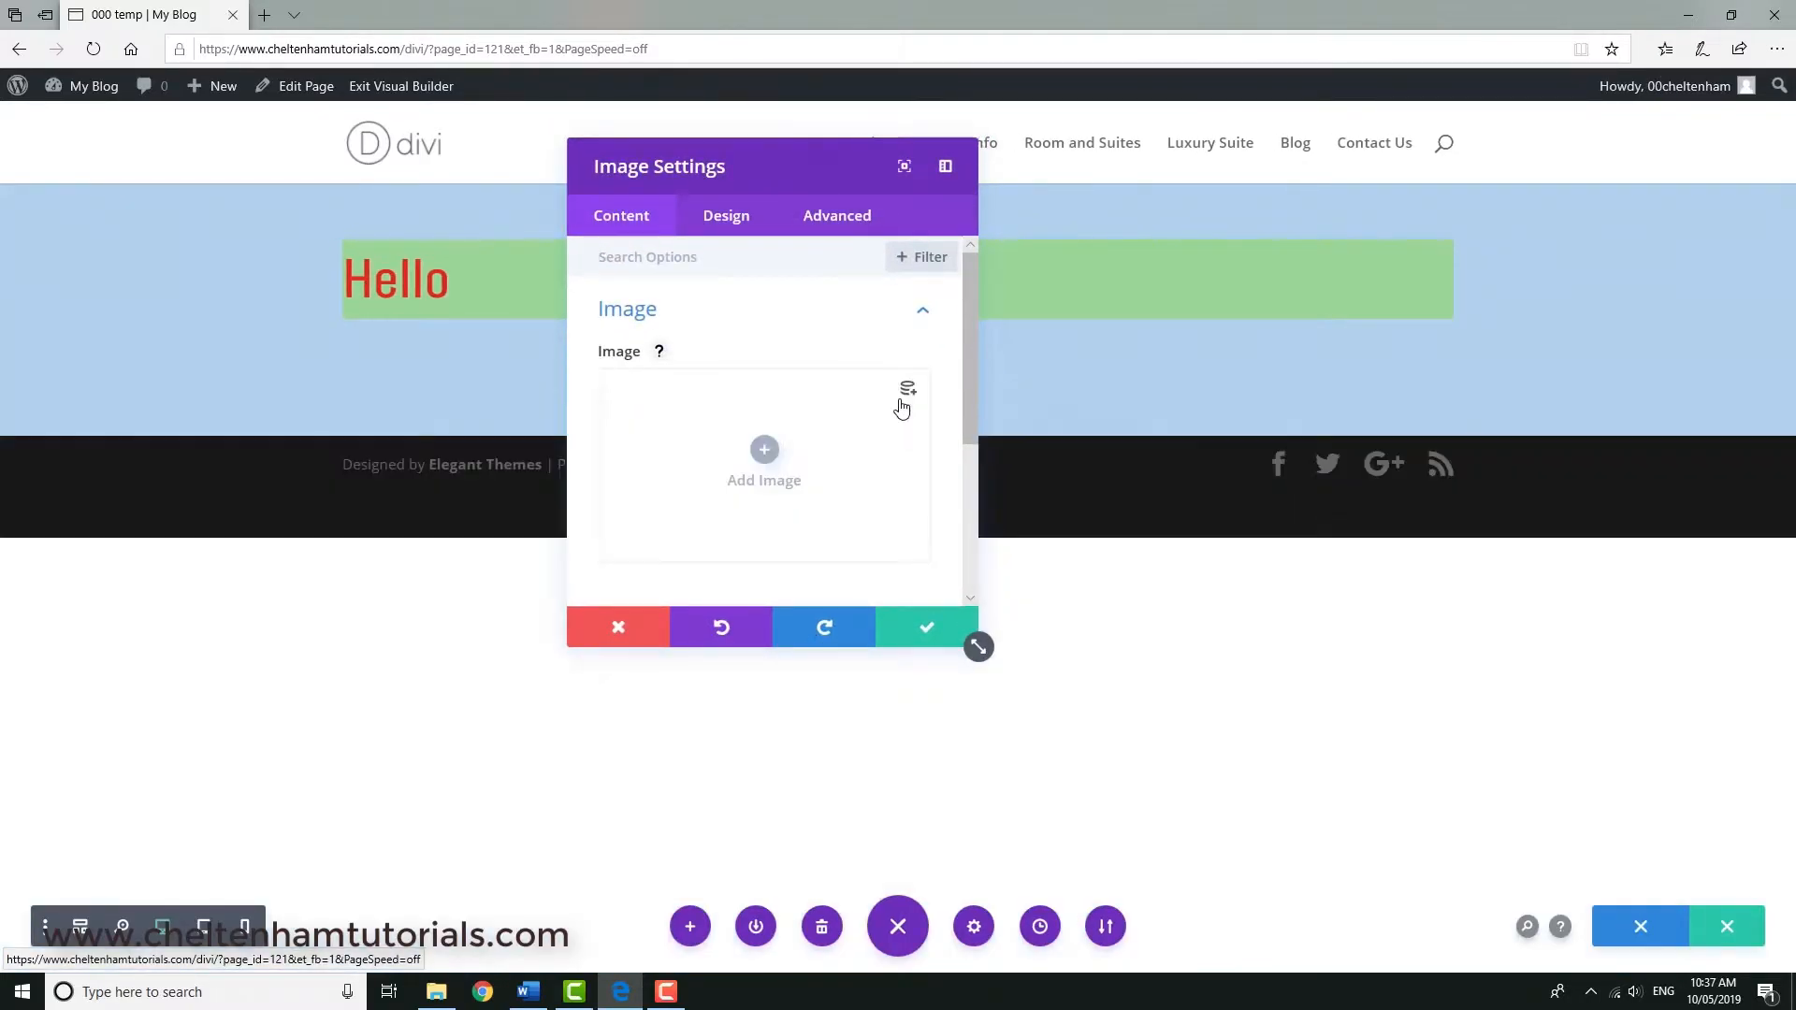
pyautogui.click(762, 453)
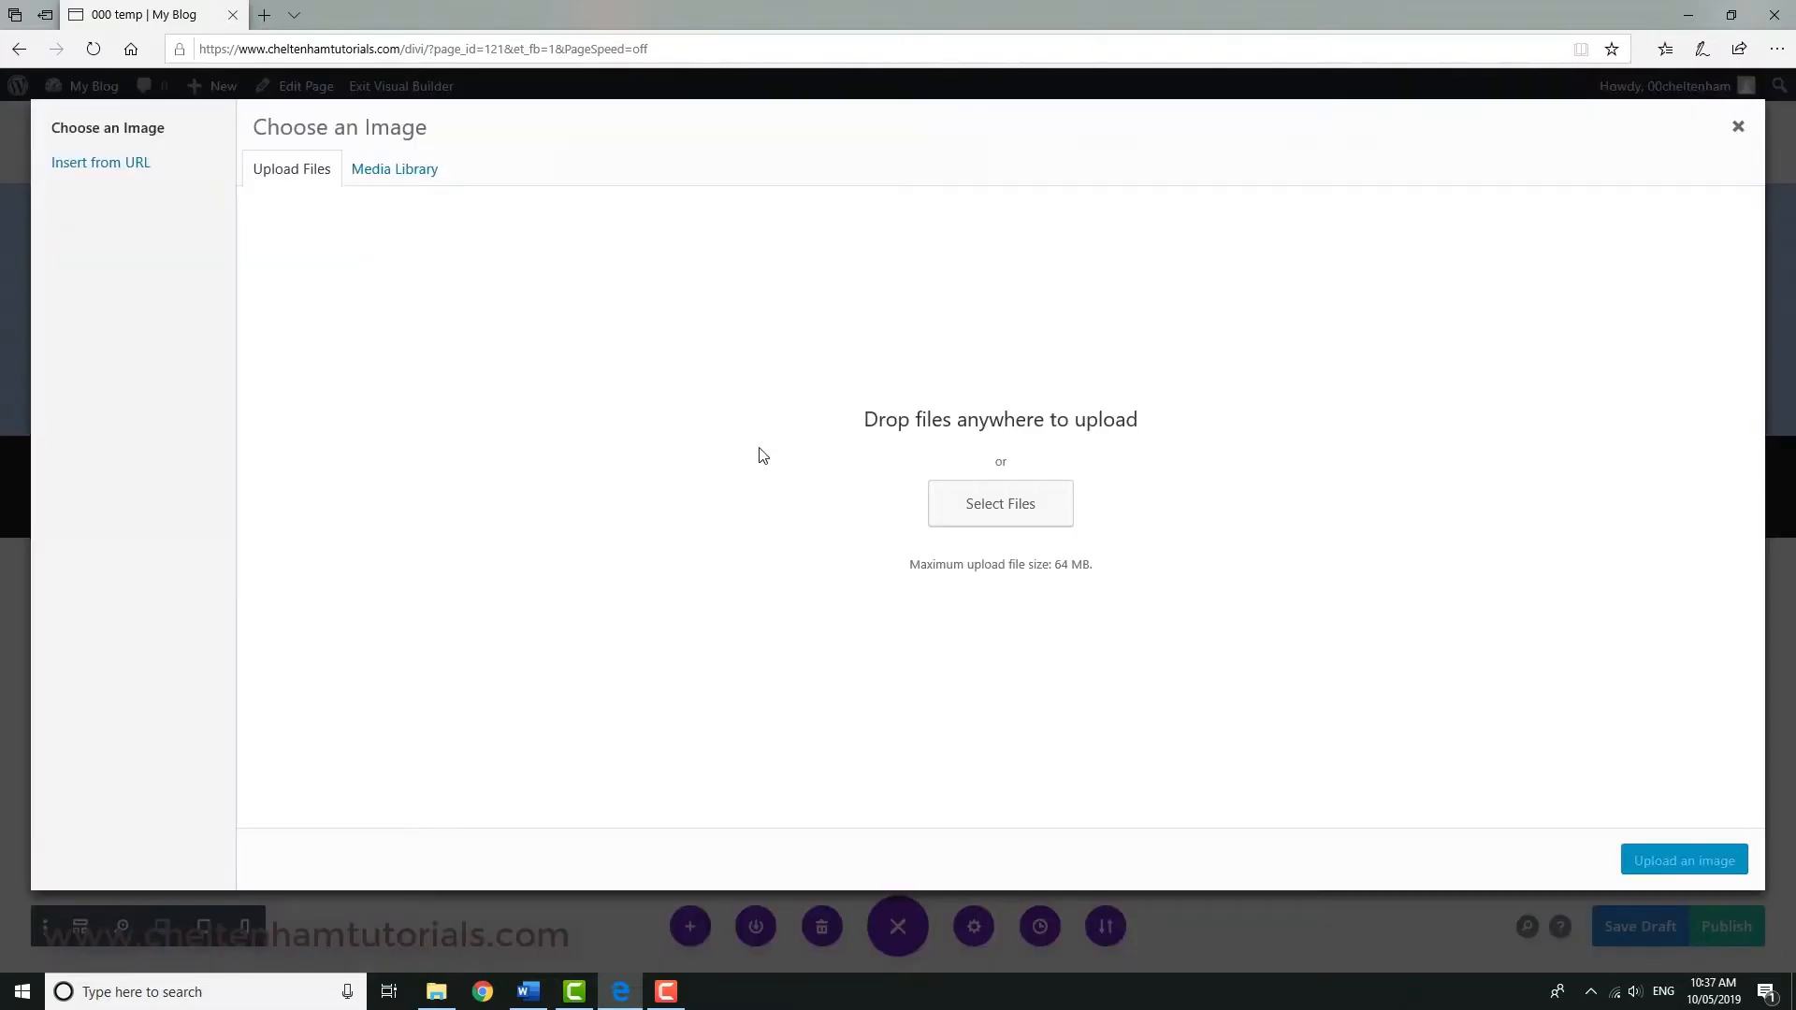
pyautogui.click(410, 171)
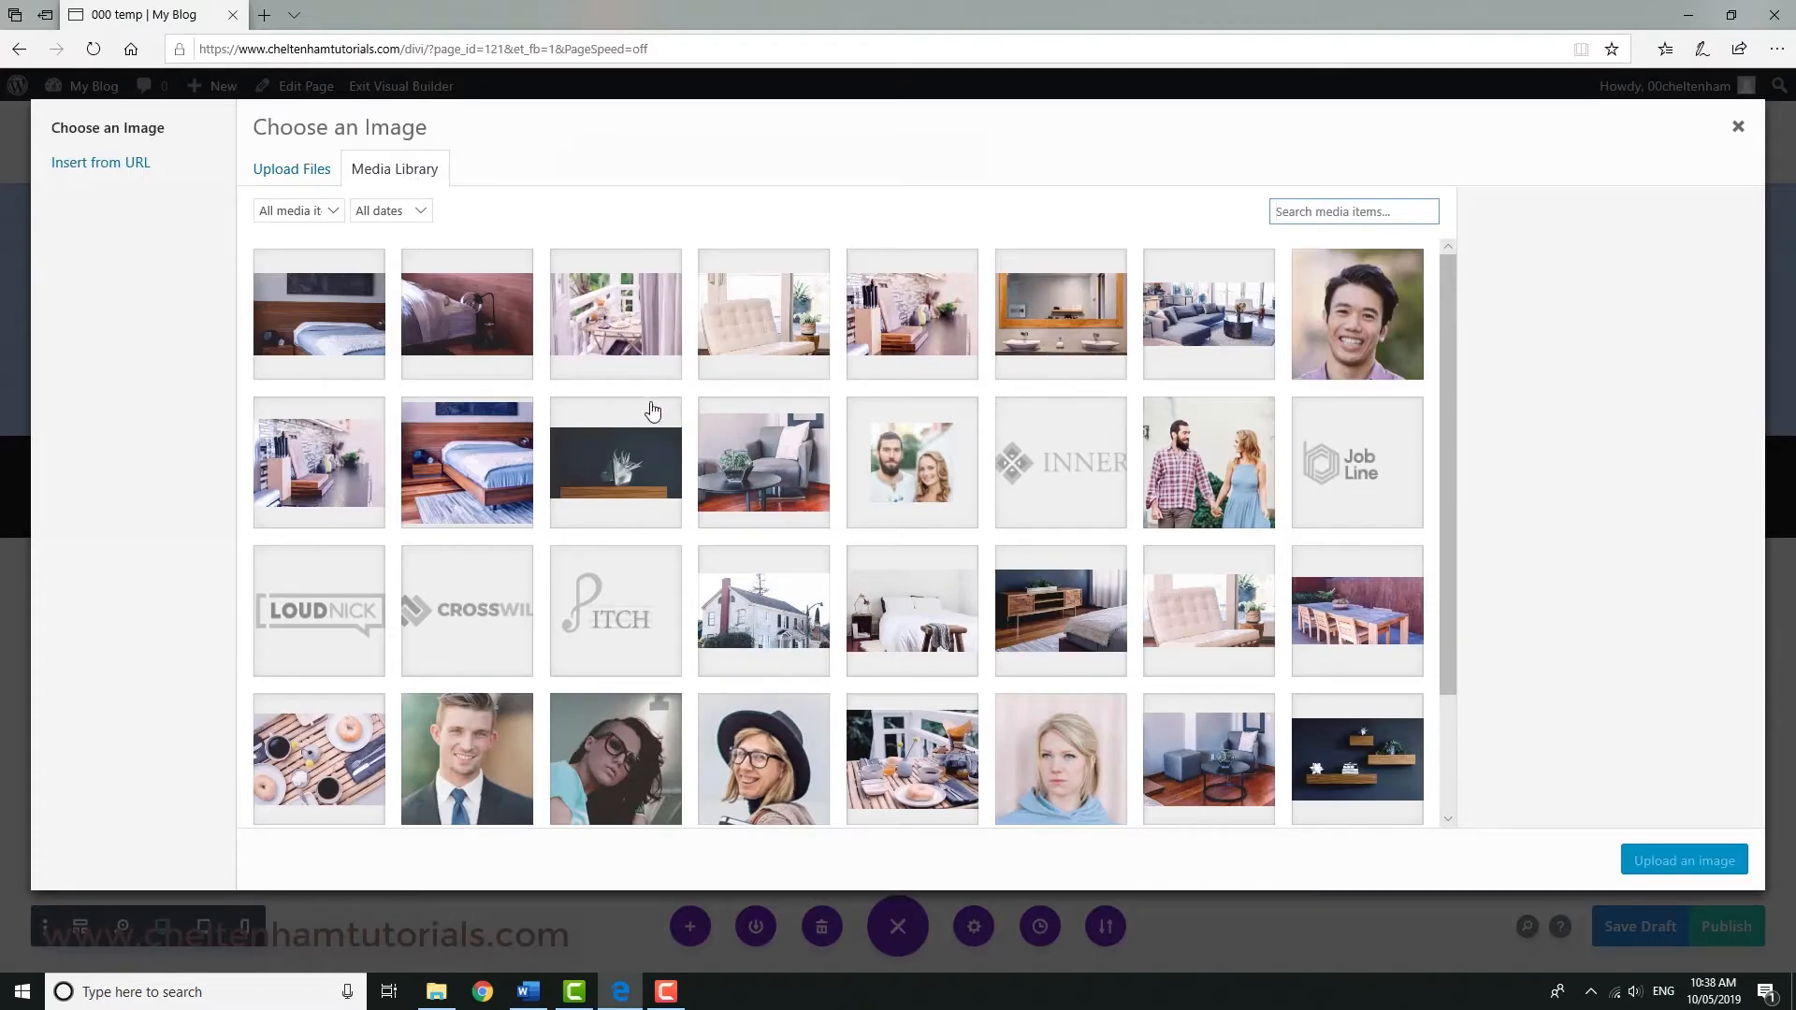
pyautogui.click(341, 325)
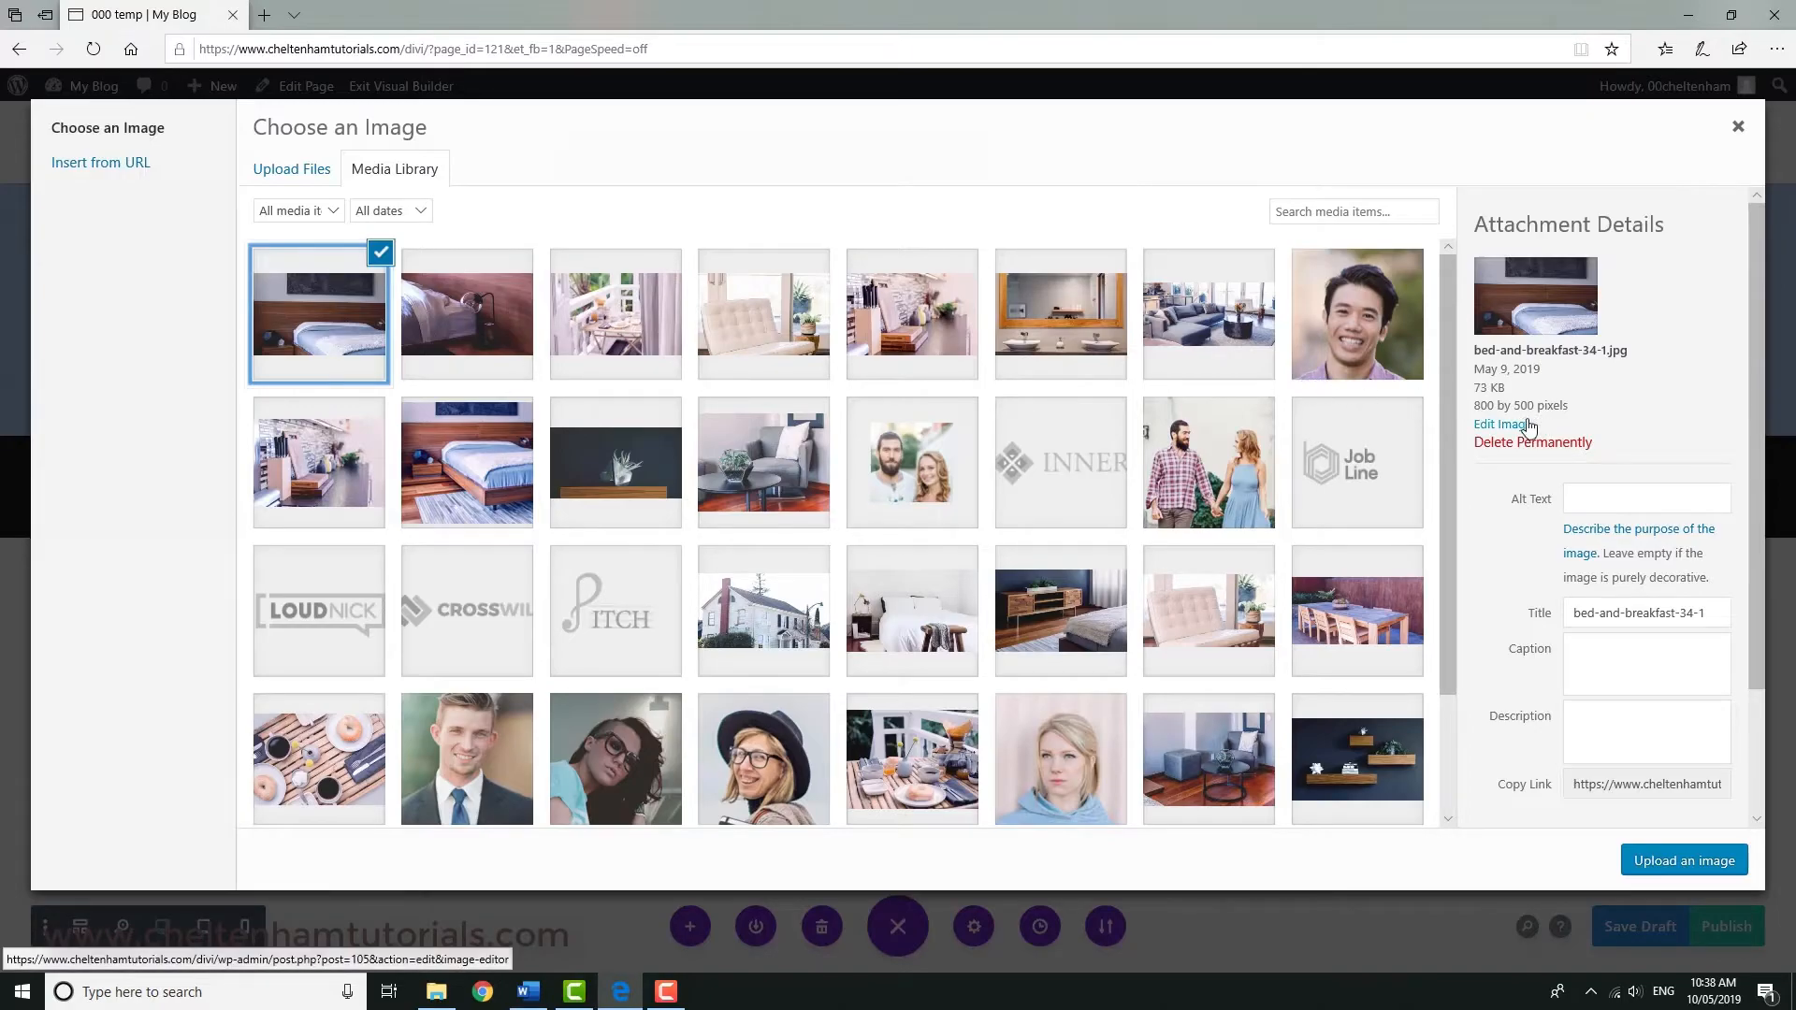
pyautogui.moveTo(1760, 589); pyautogui.dragTo(1759, 733)
pyautogui.click(1708, 812)
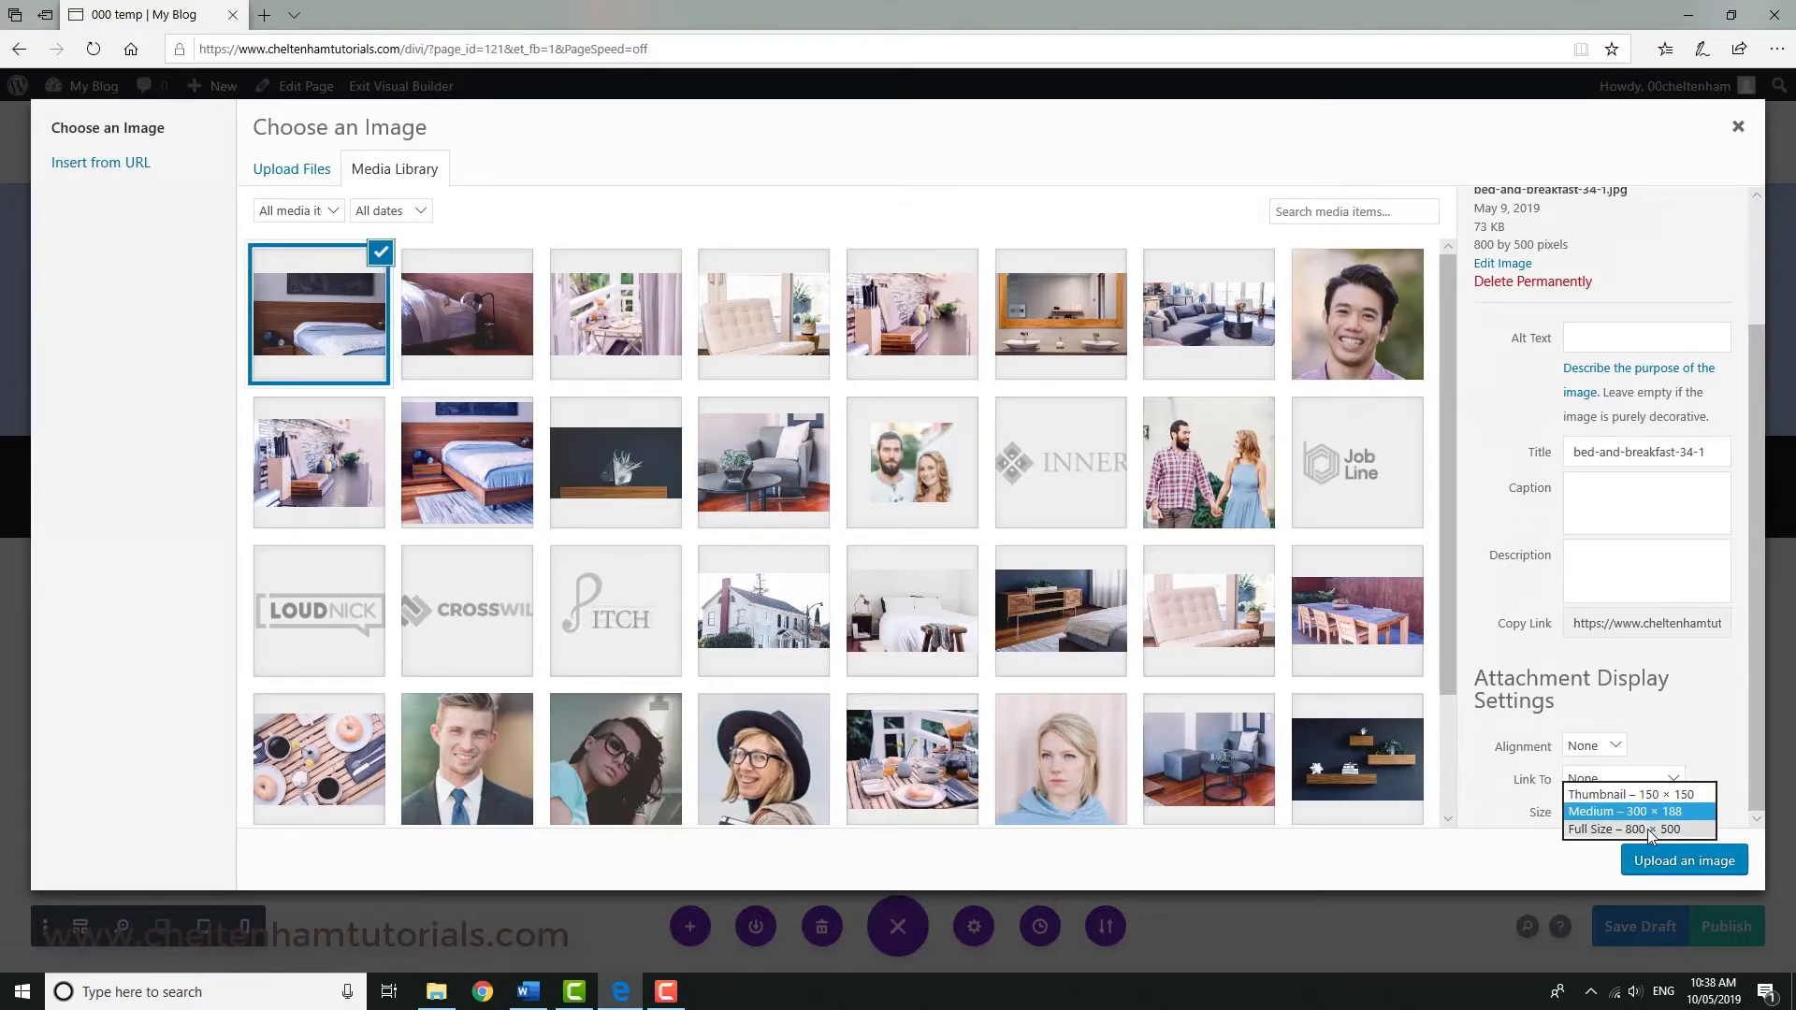
pyautogui.click(1650, 830)
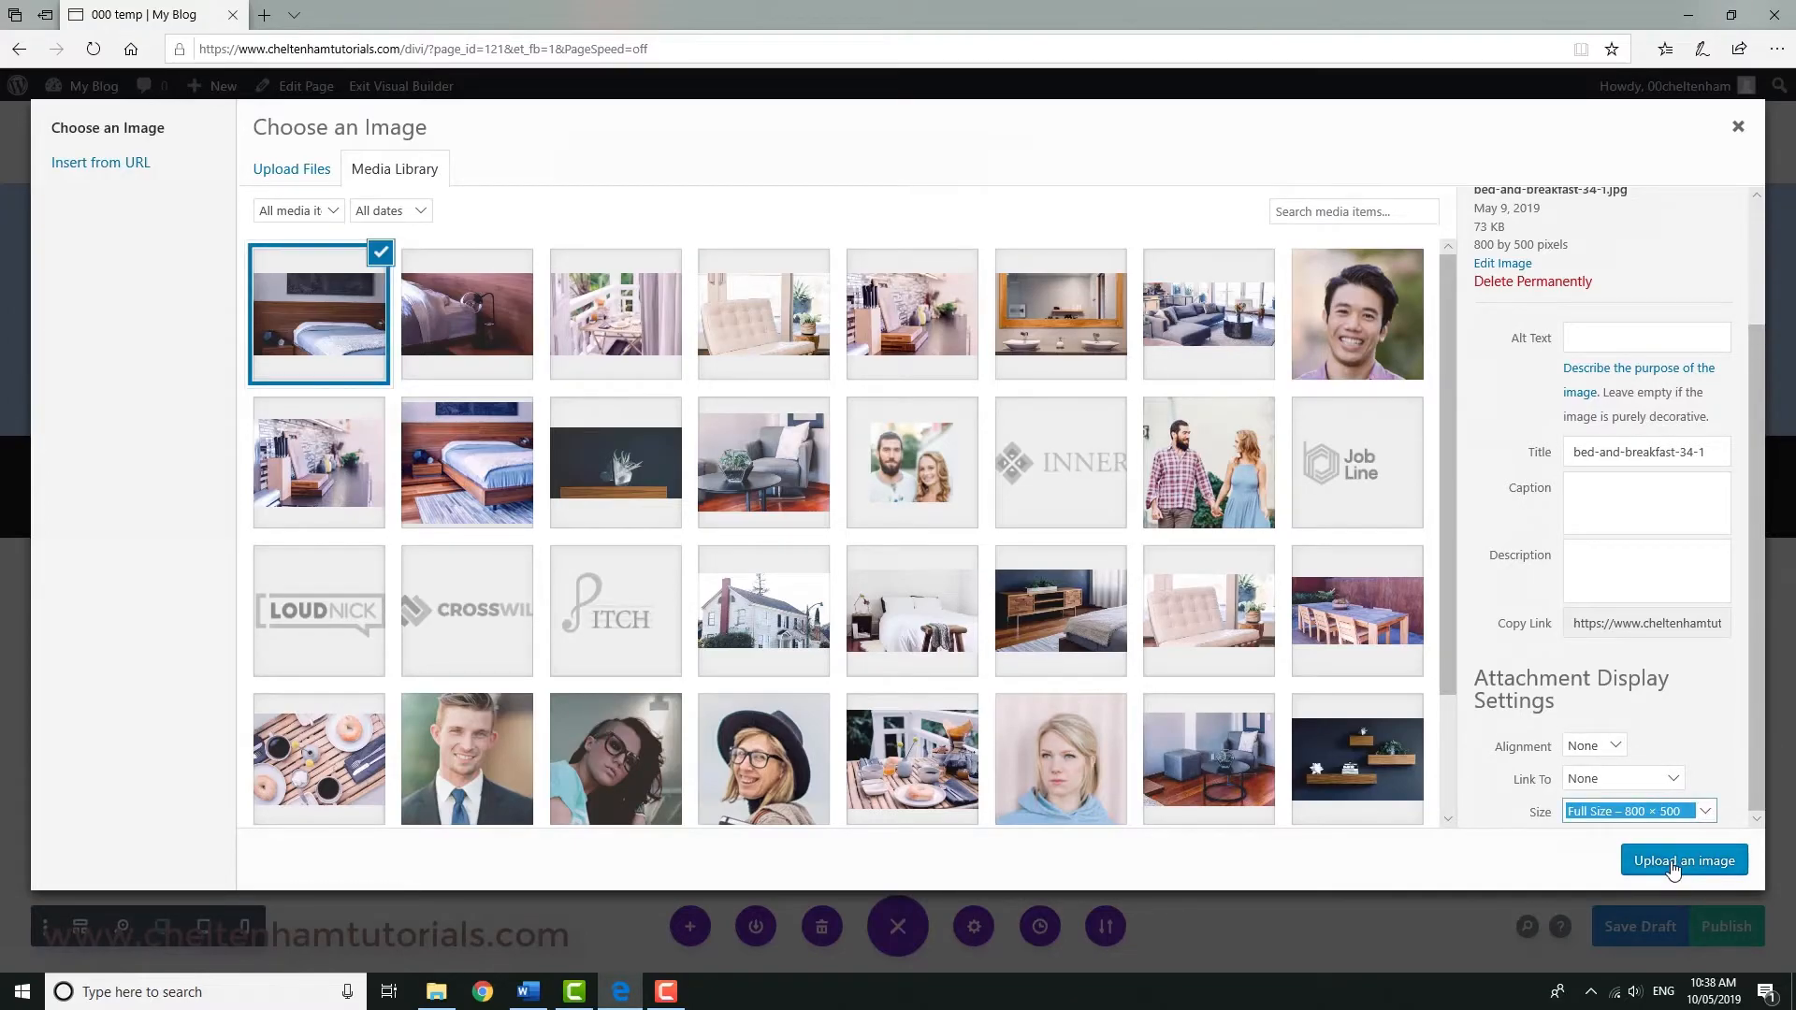
pyautogui.click(1675, 864)
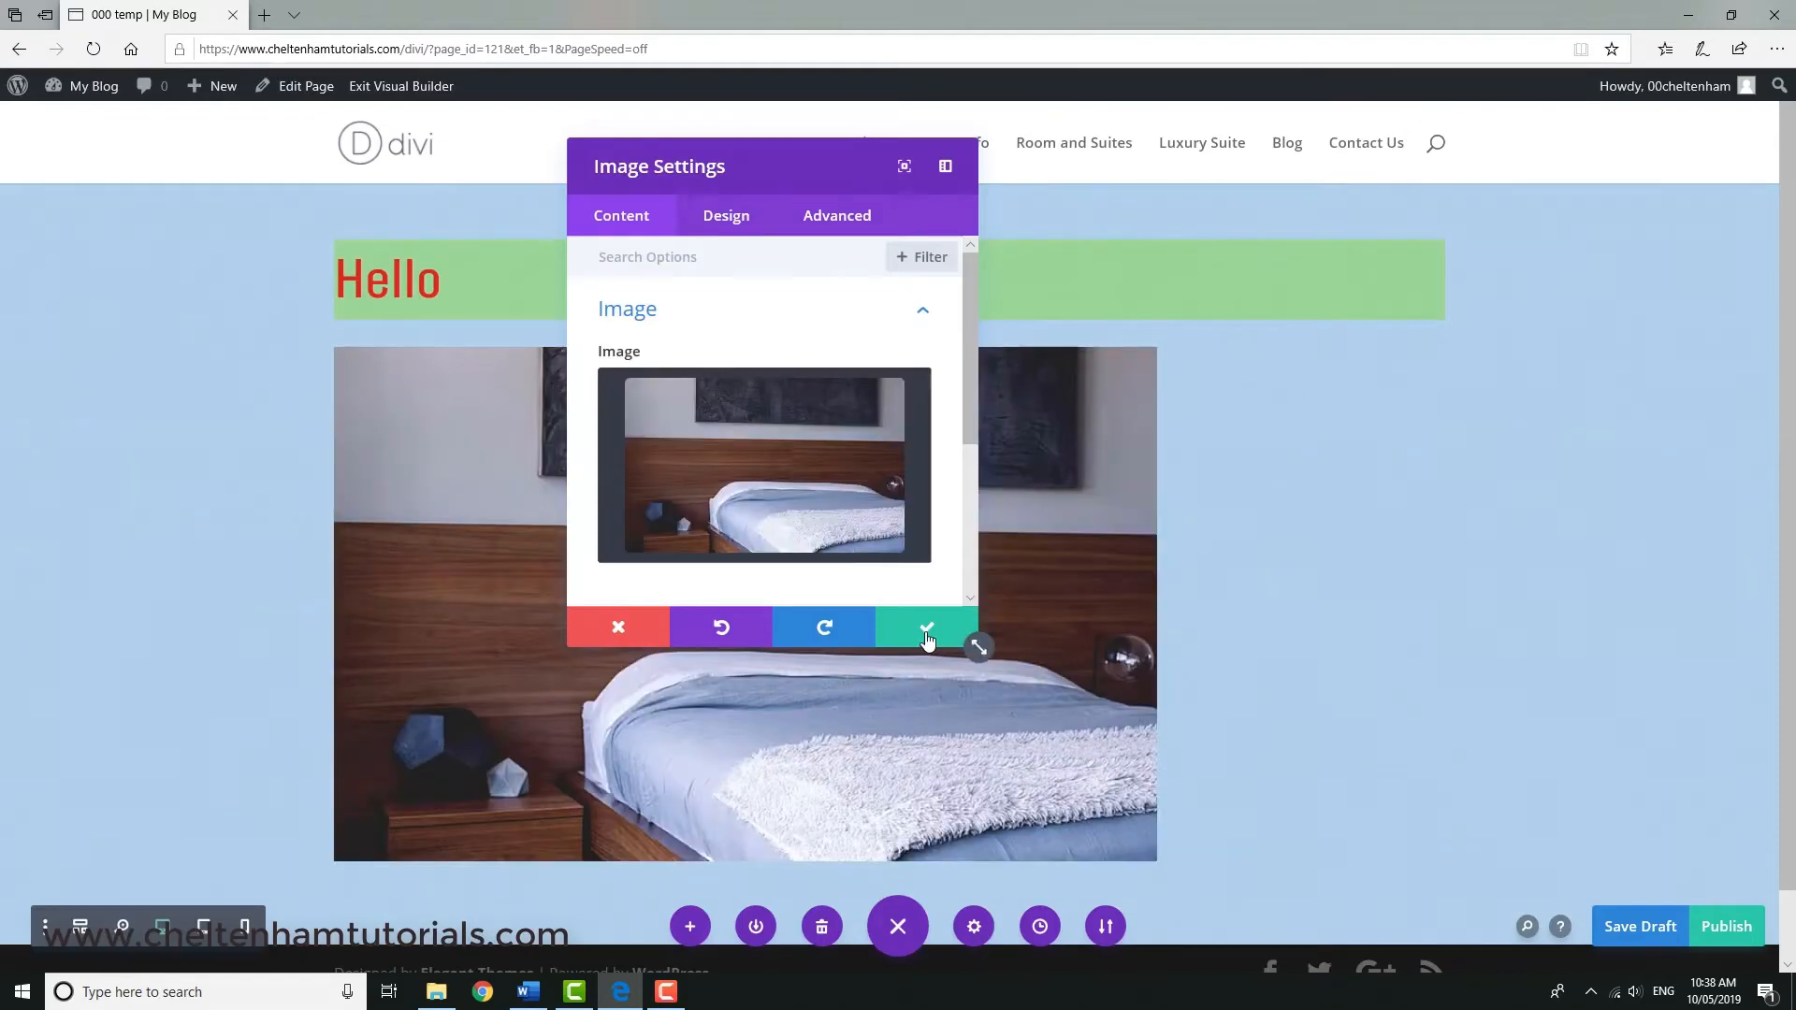
pyautogui.click(926, 633)
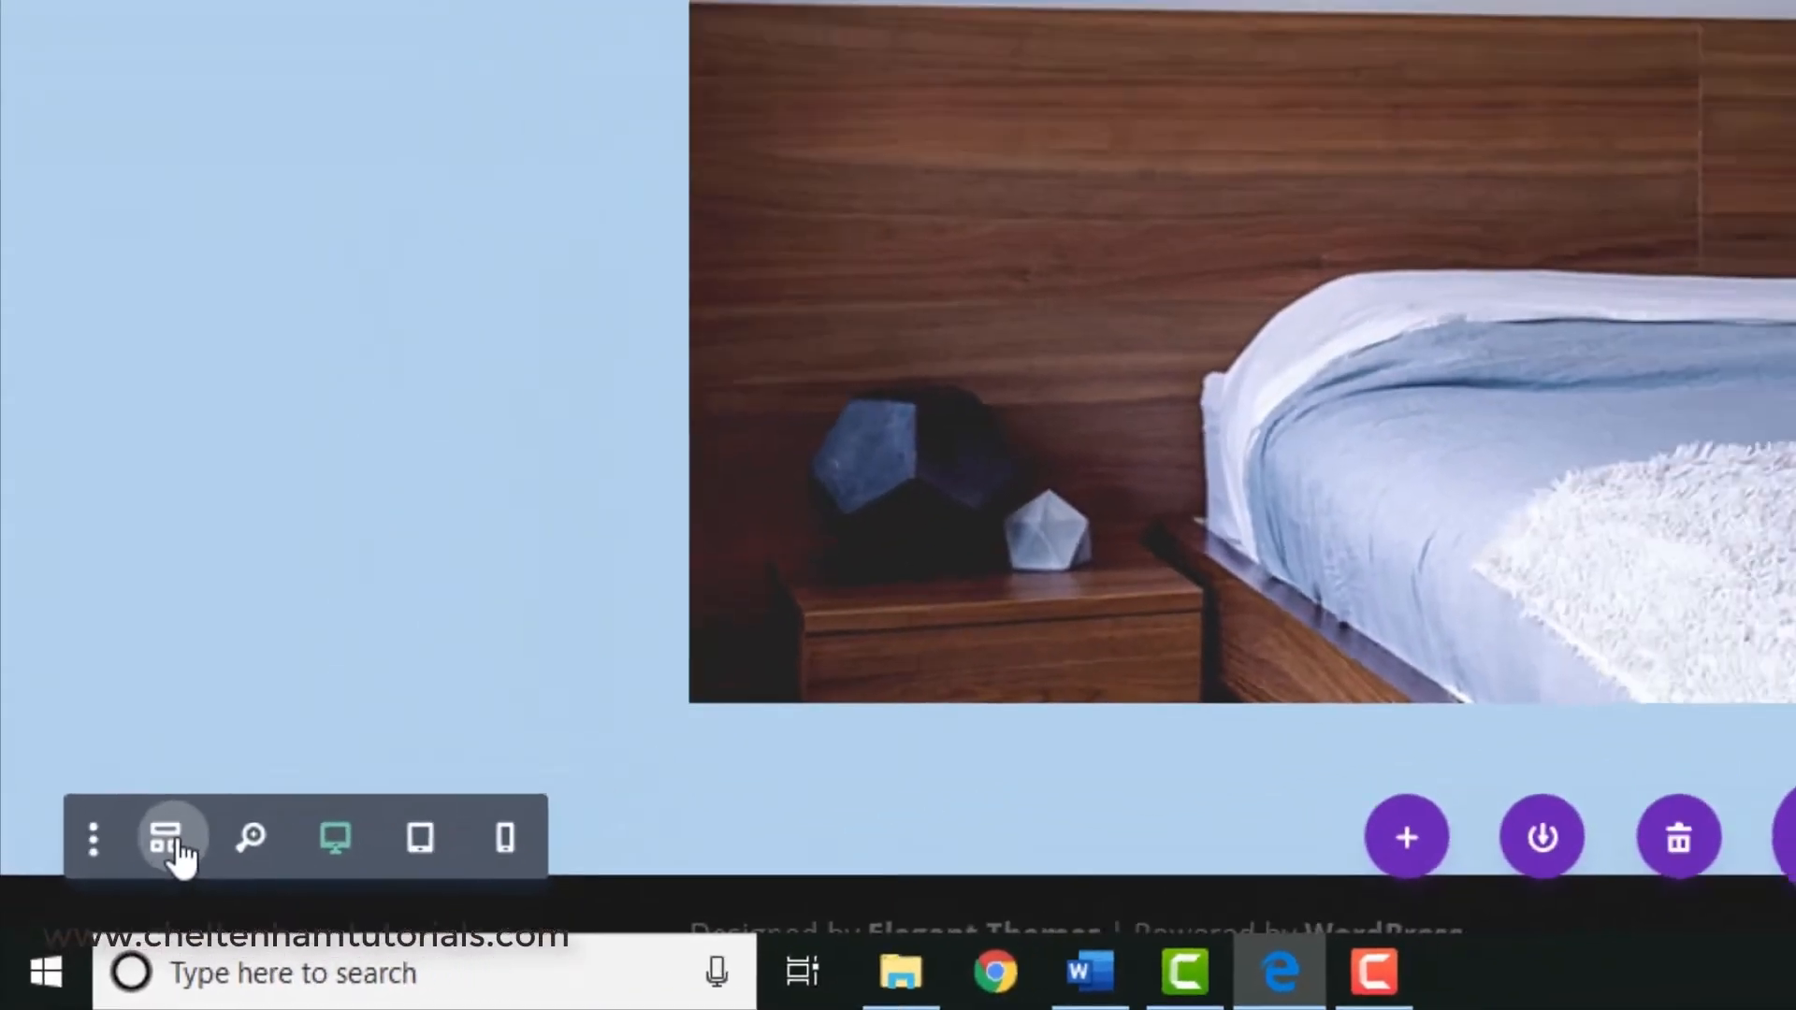
# - Examine the page's section, row and module structure in wireframe view, and return to desktop view
pyautogui.click(206, 806)
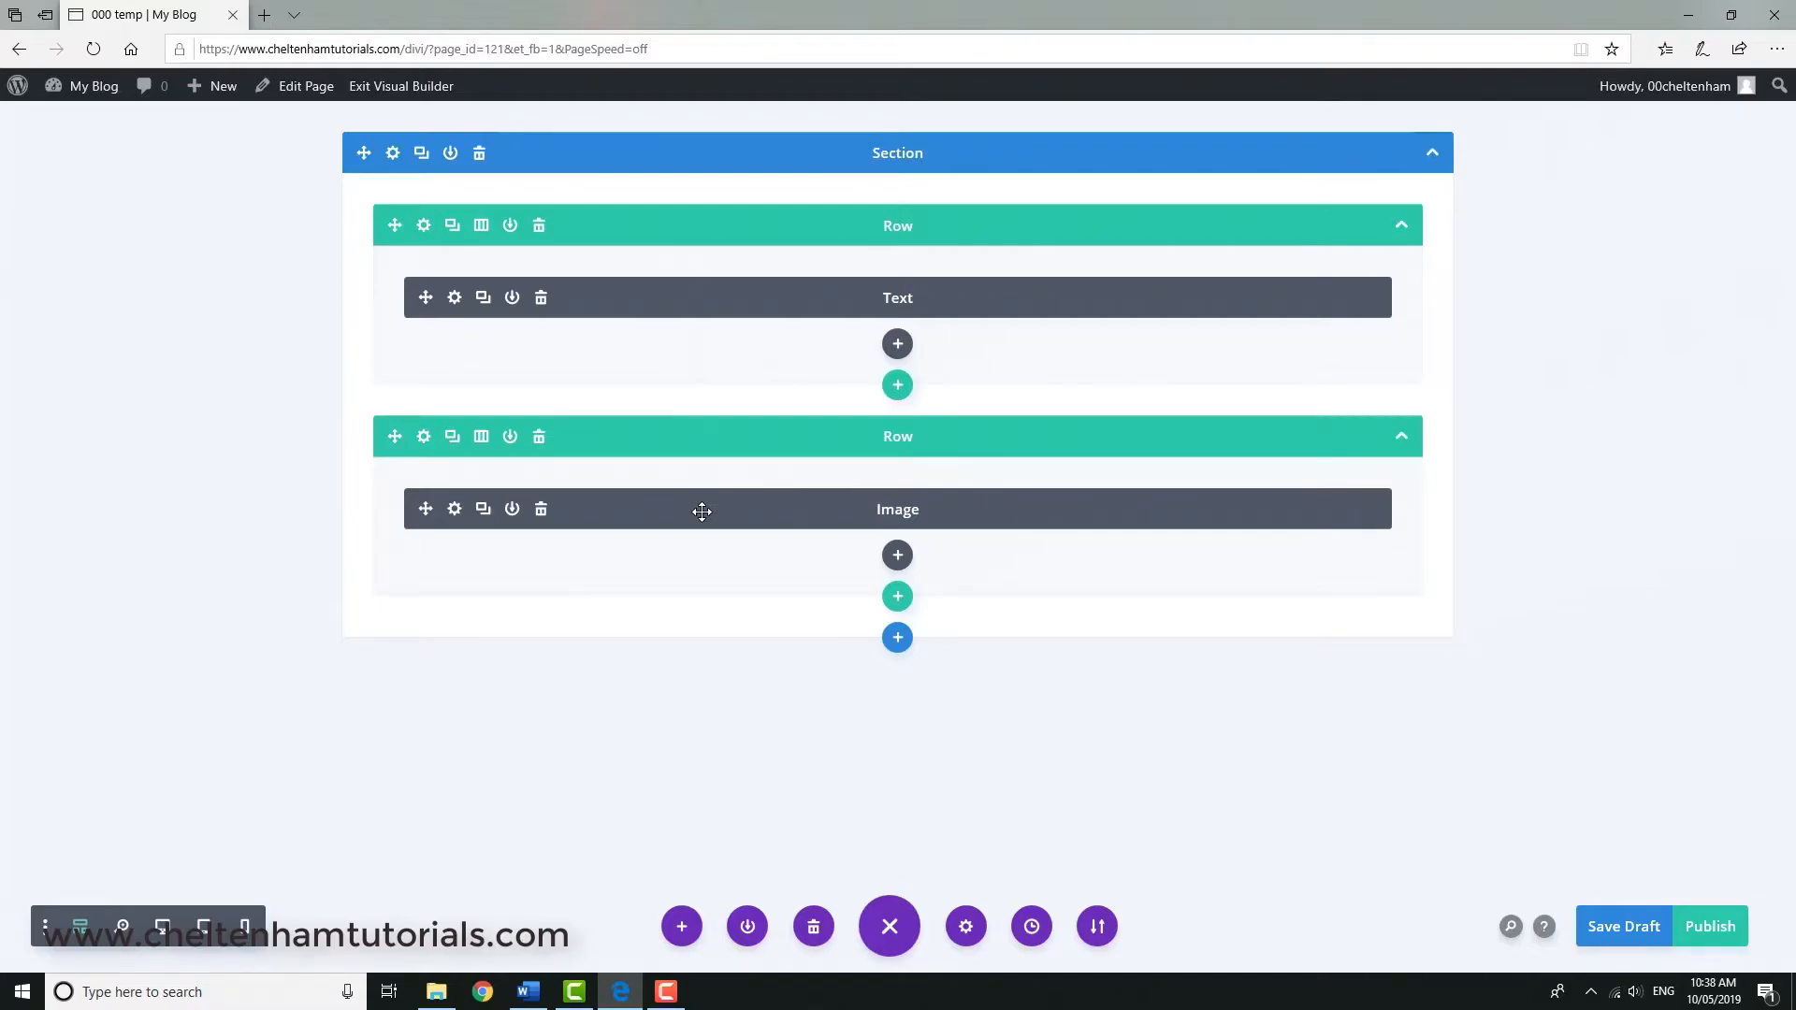
pyautogui.click(162, 929)
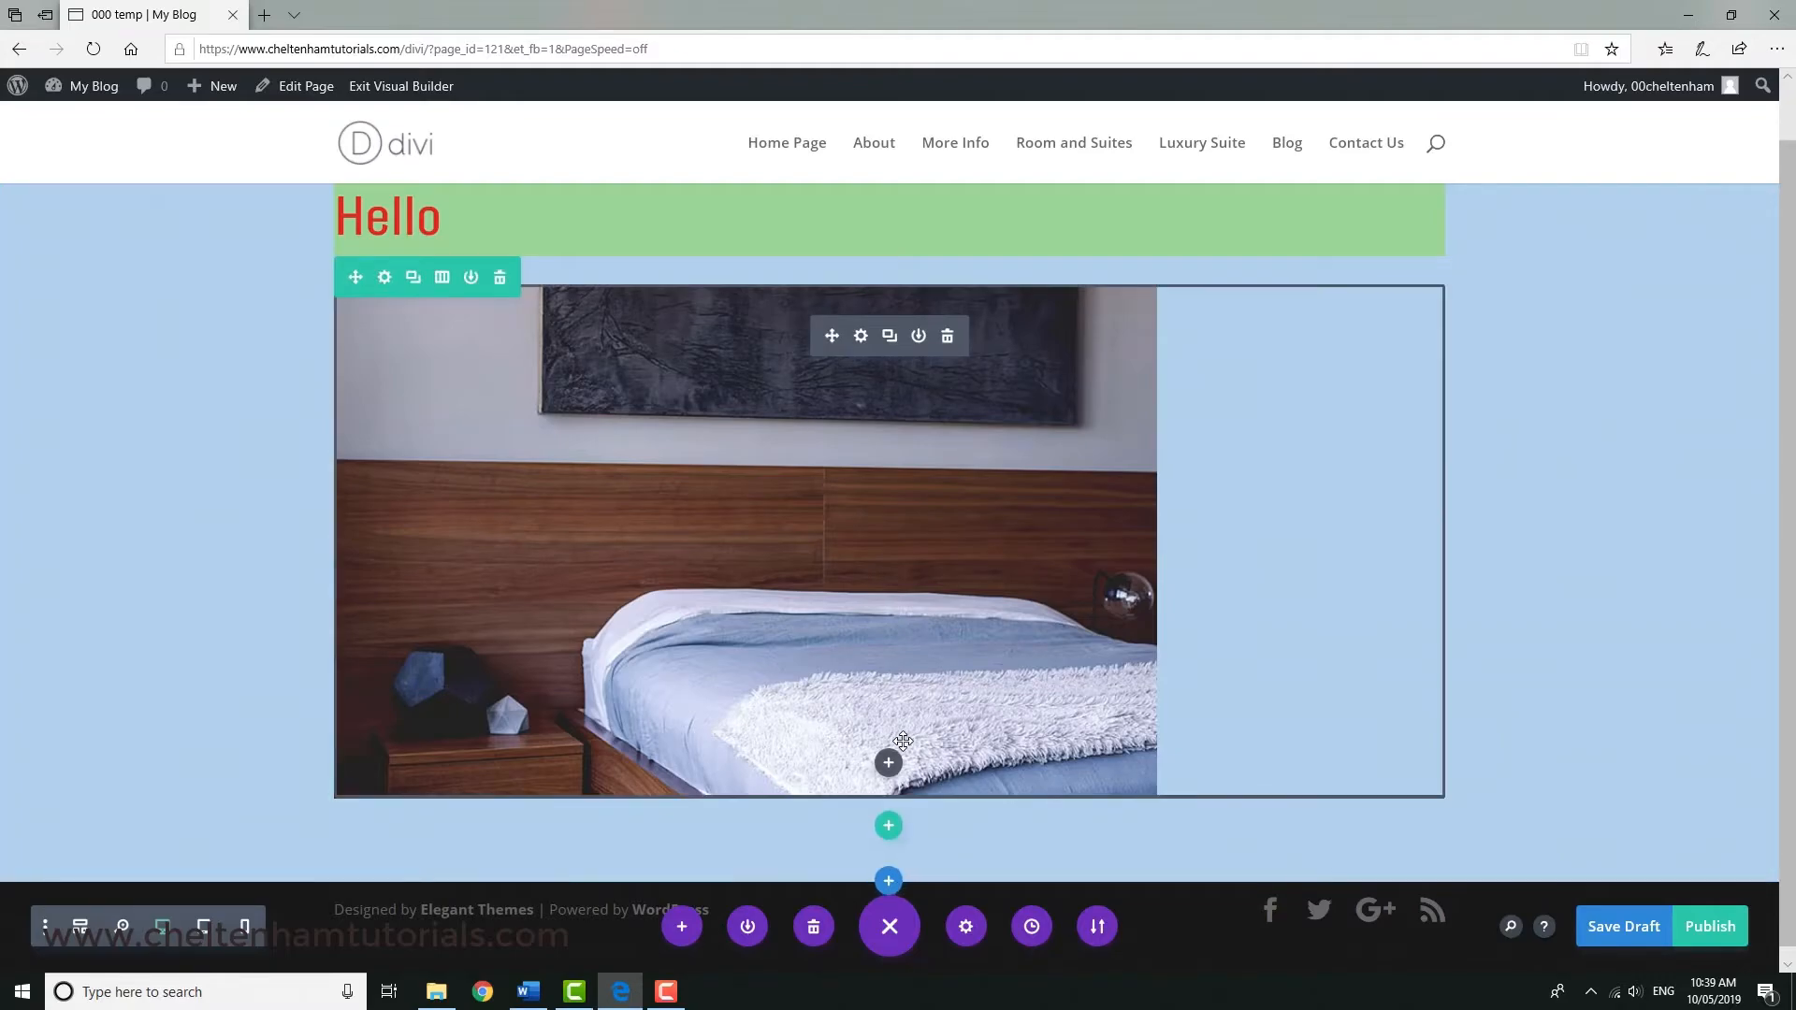
# - Add a row with two equal columns beneath the bed image and insert an Image module in its first column
pyautogui.click(890, 826)
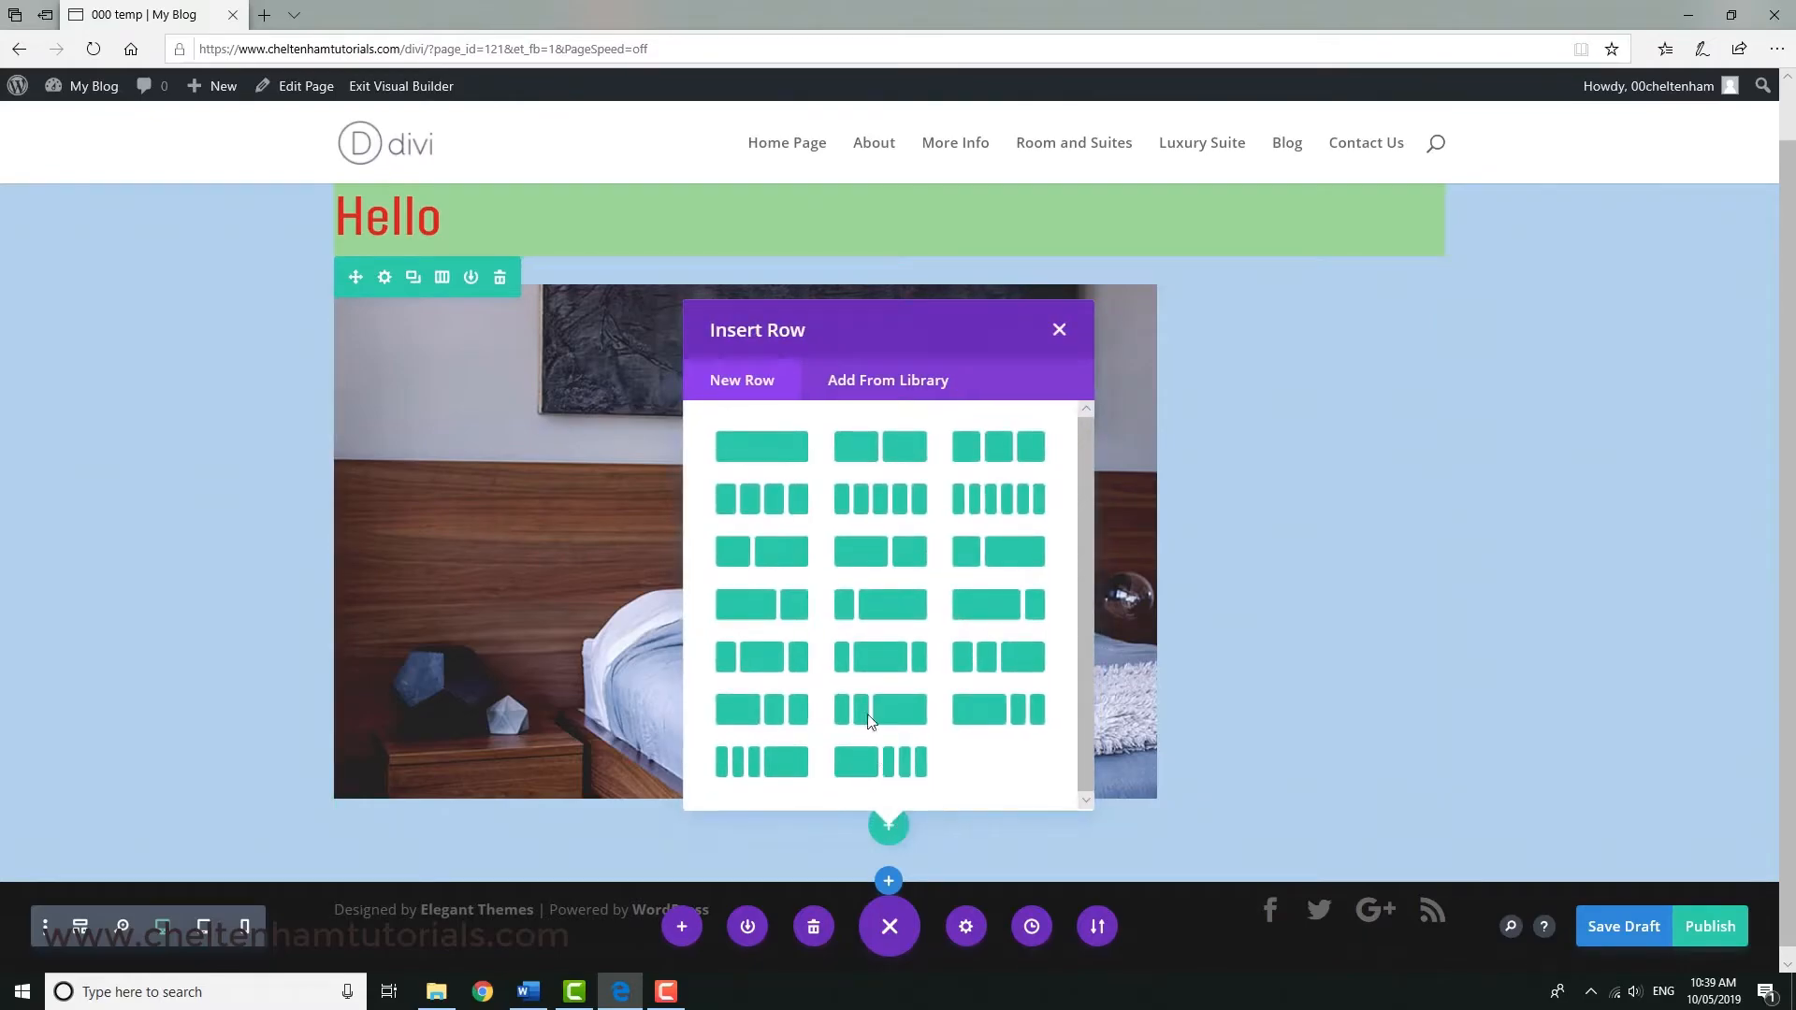
pyautogui.click(901, 449)
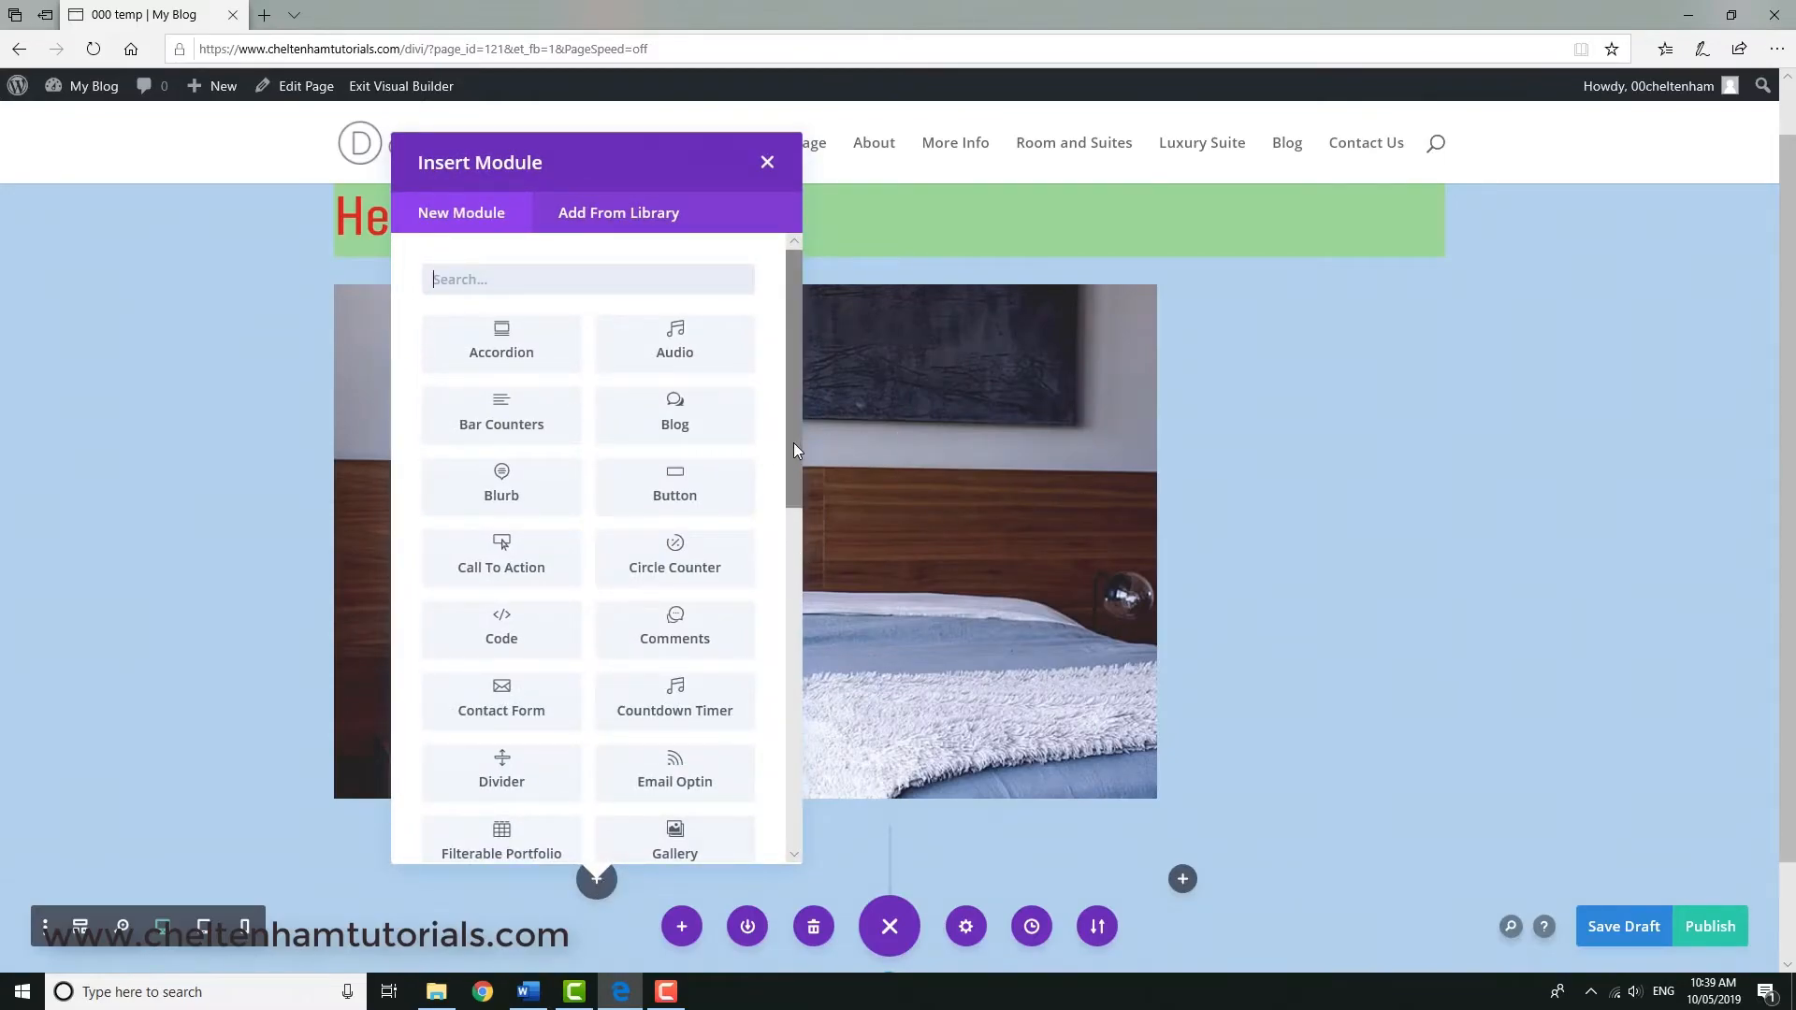
pyautogui.moveTo(794, 441); pyautogui.dragTo(785, 621)
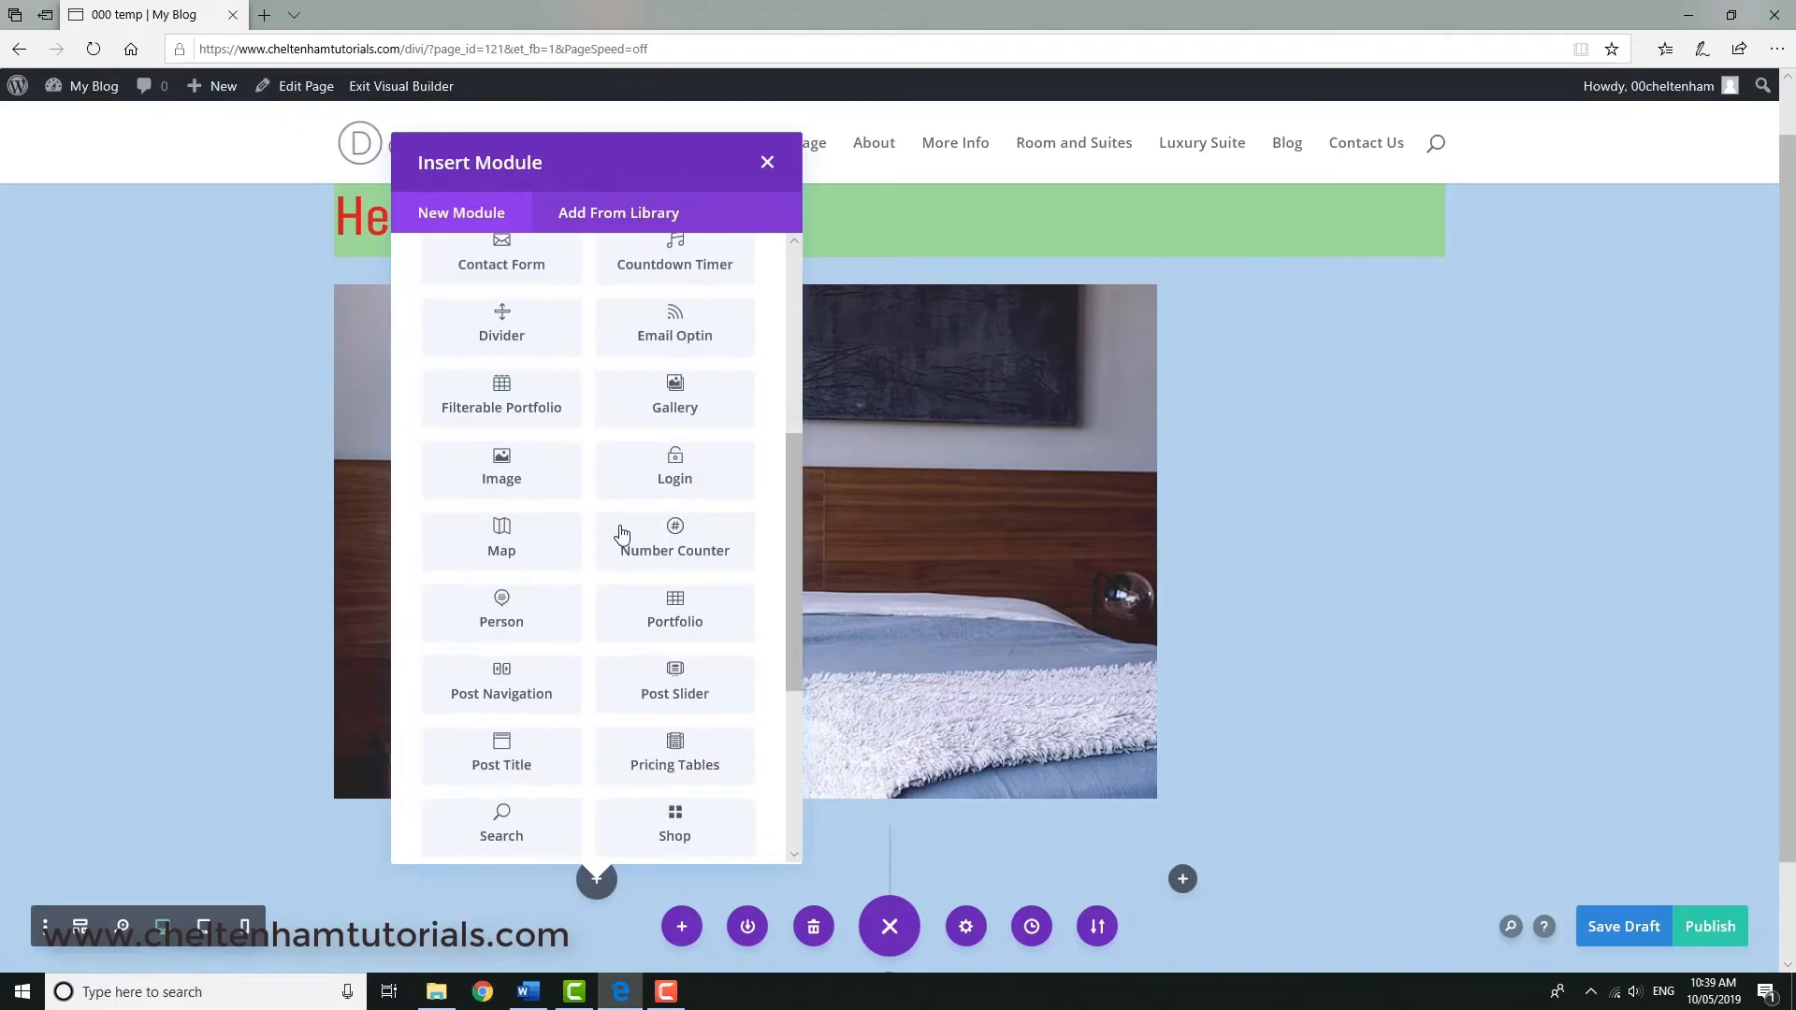
pyautogui.click(511, 477)
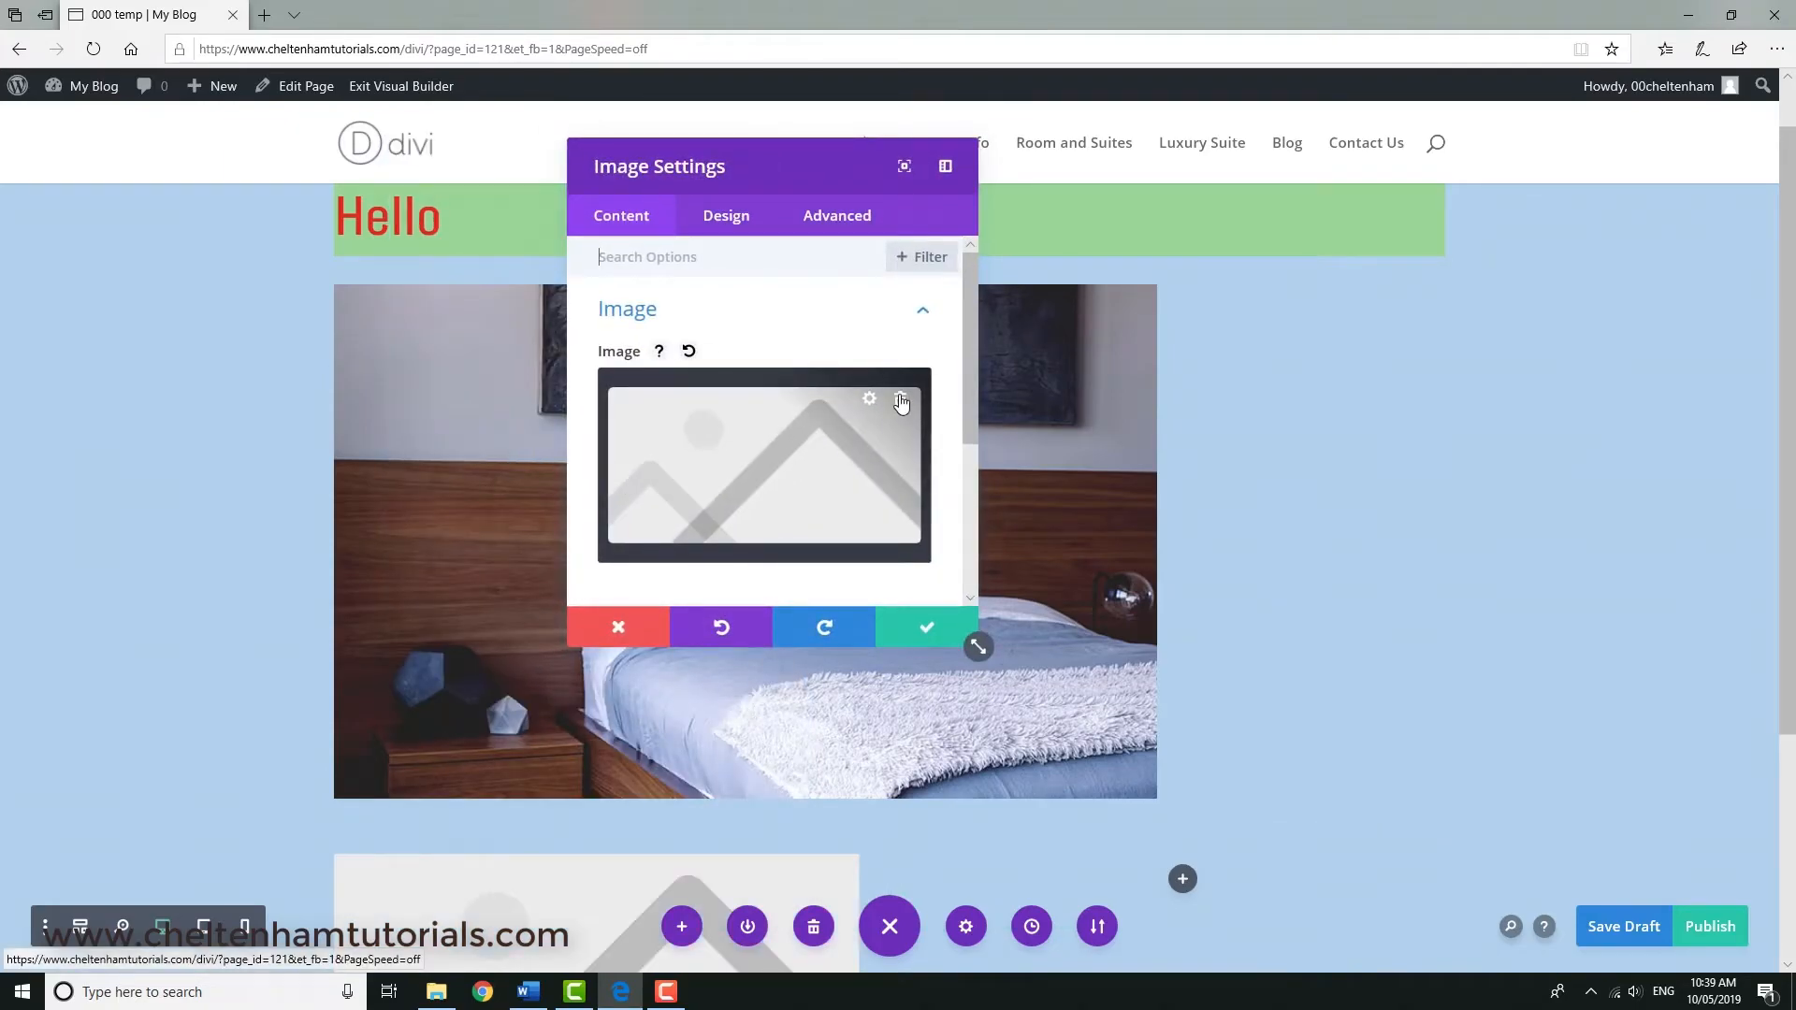
# - Replace the first column's placeholder with bed-and-breakfast-30-1.jpg from the media library and save the module
pyautogui.click(903, 402)
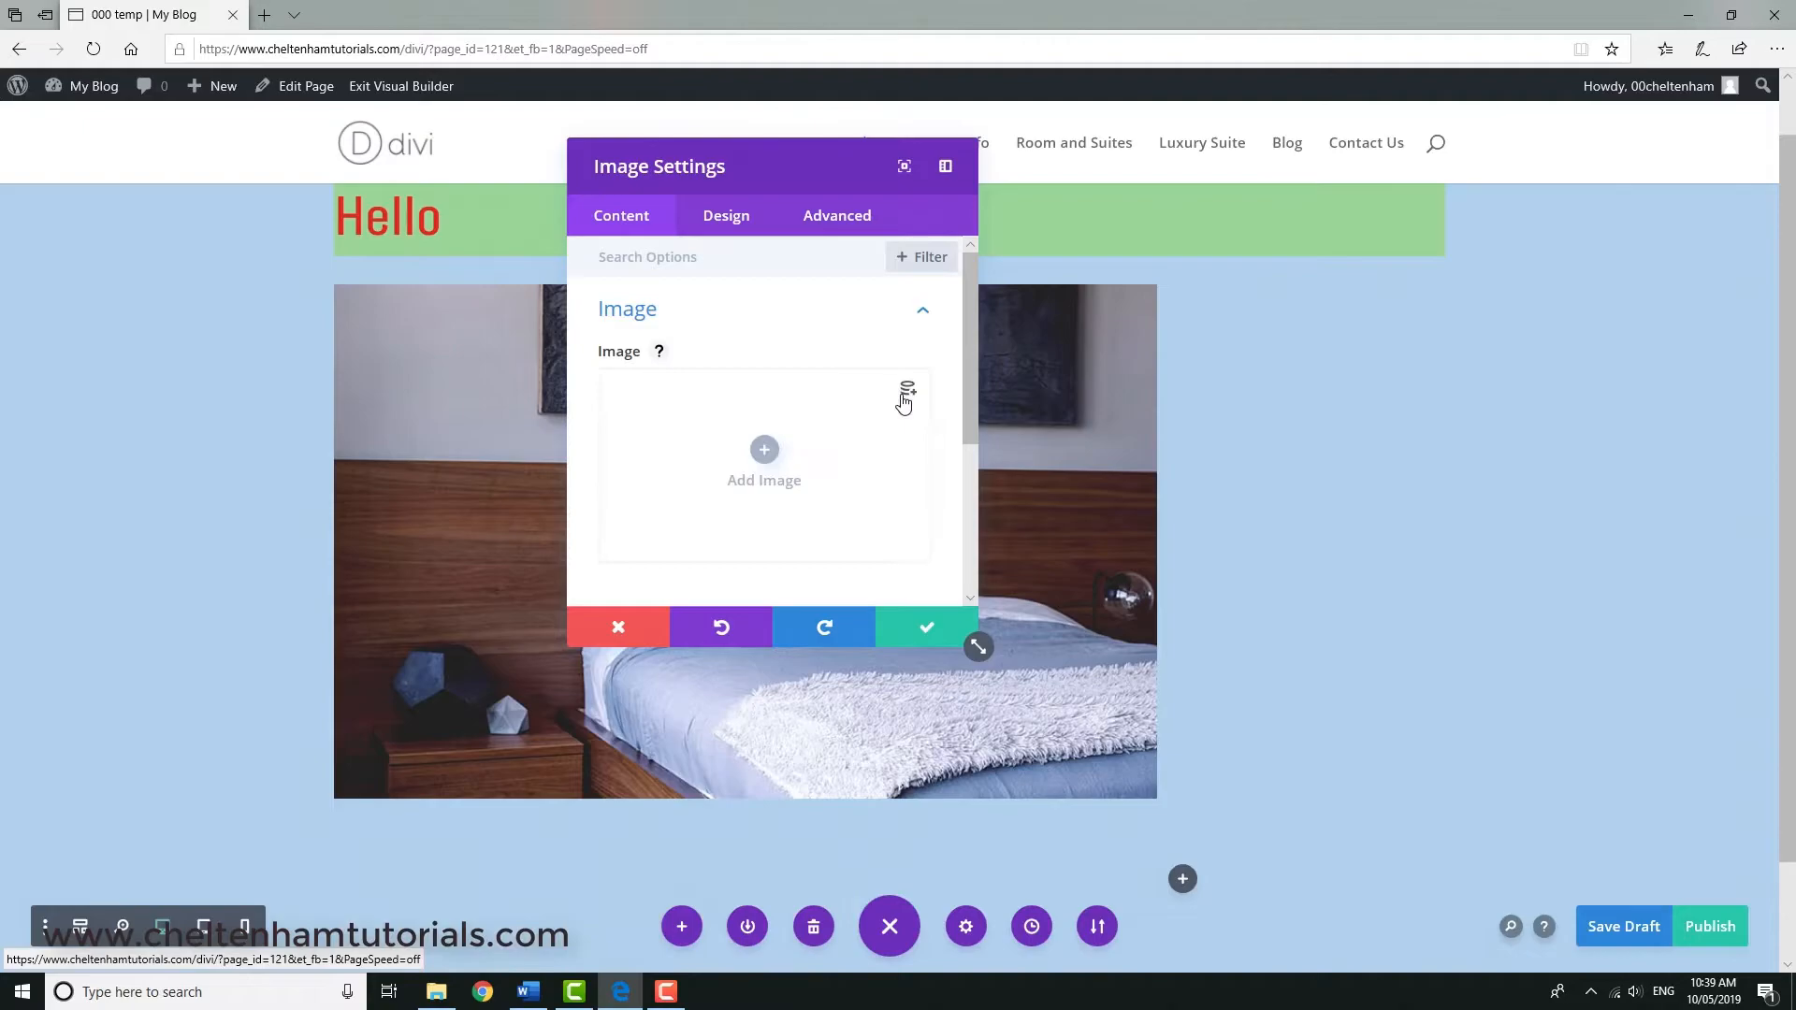
pyautogui.click(764, 451)
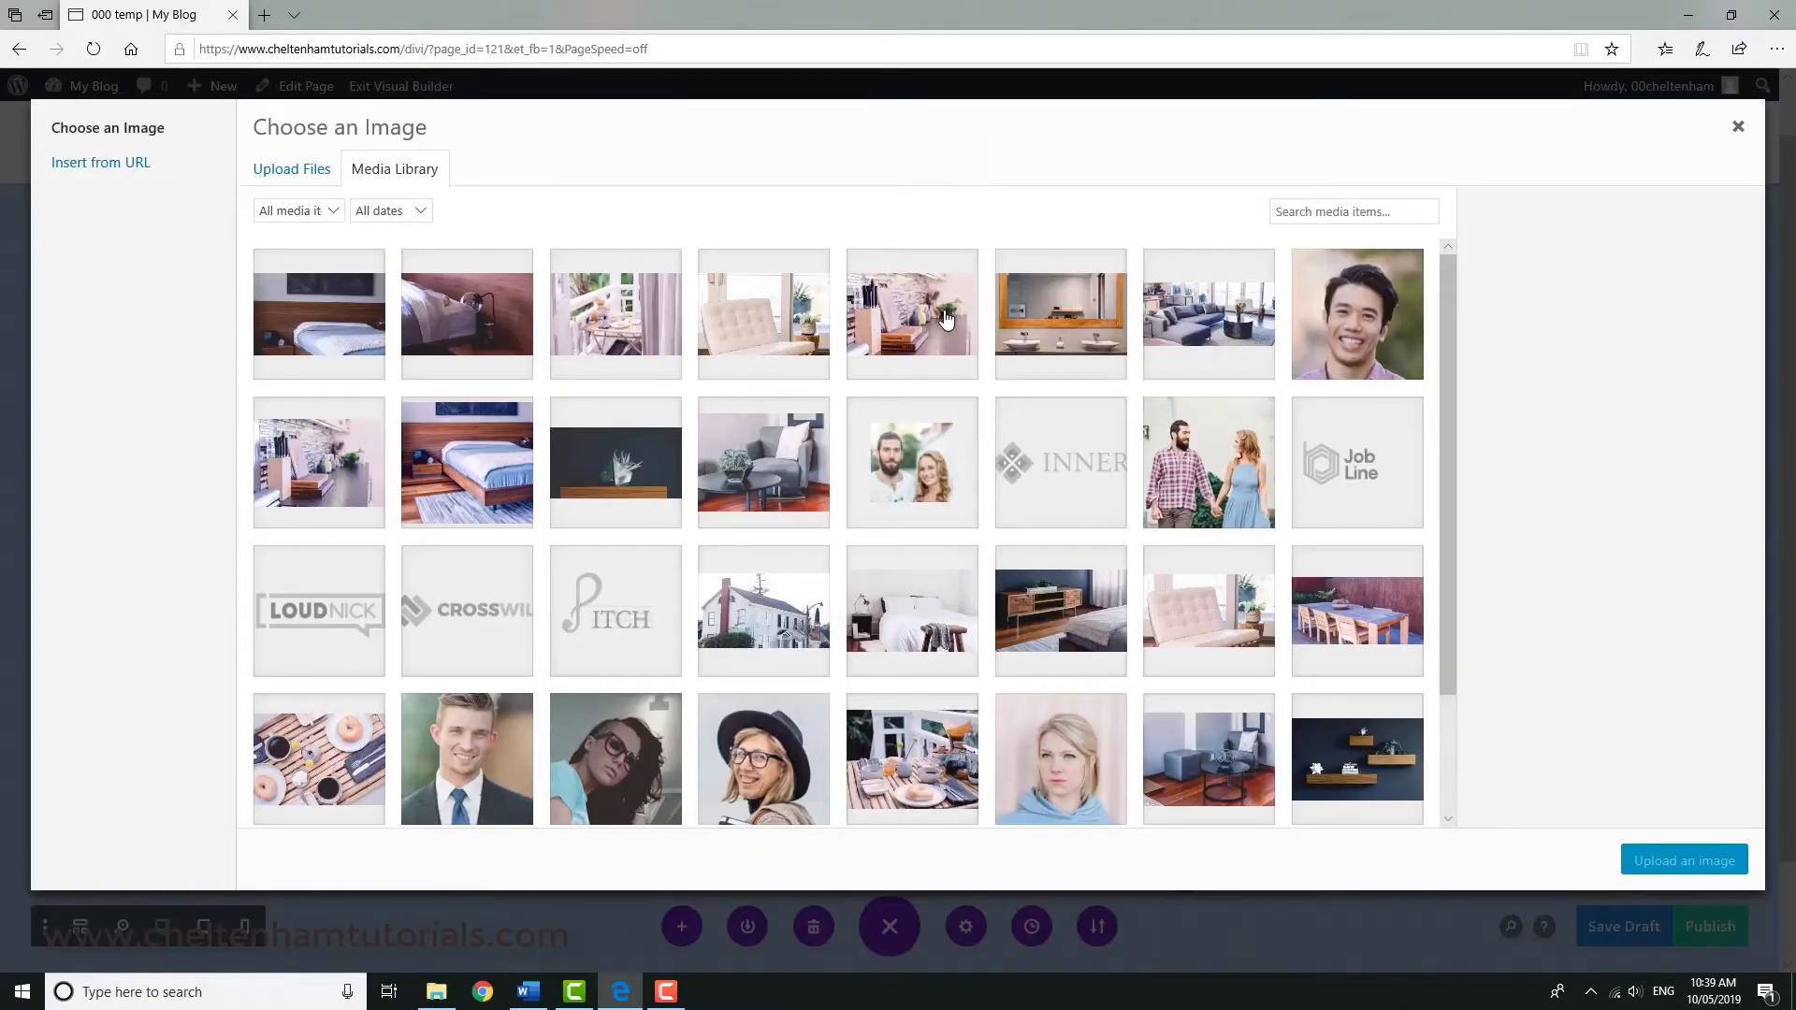
pyautogui.click(926, 319)
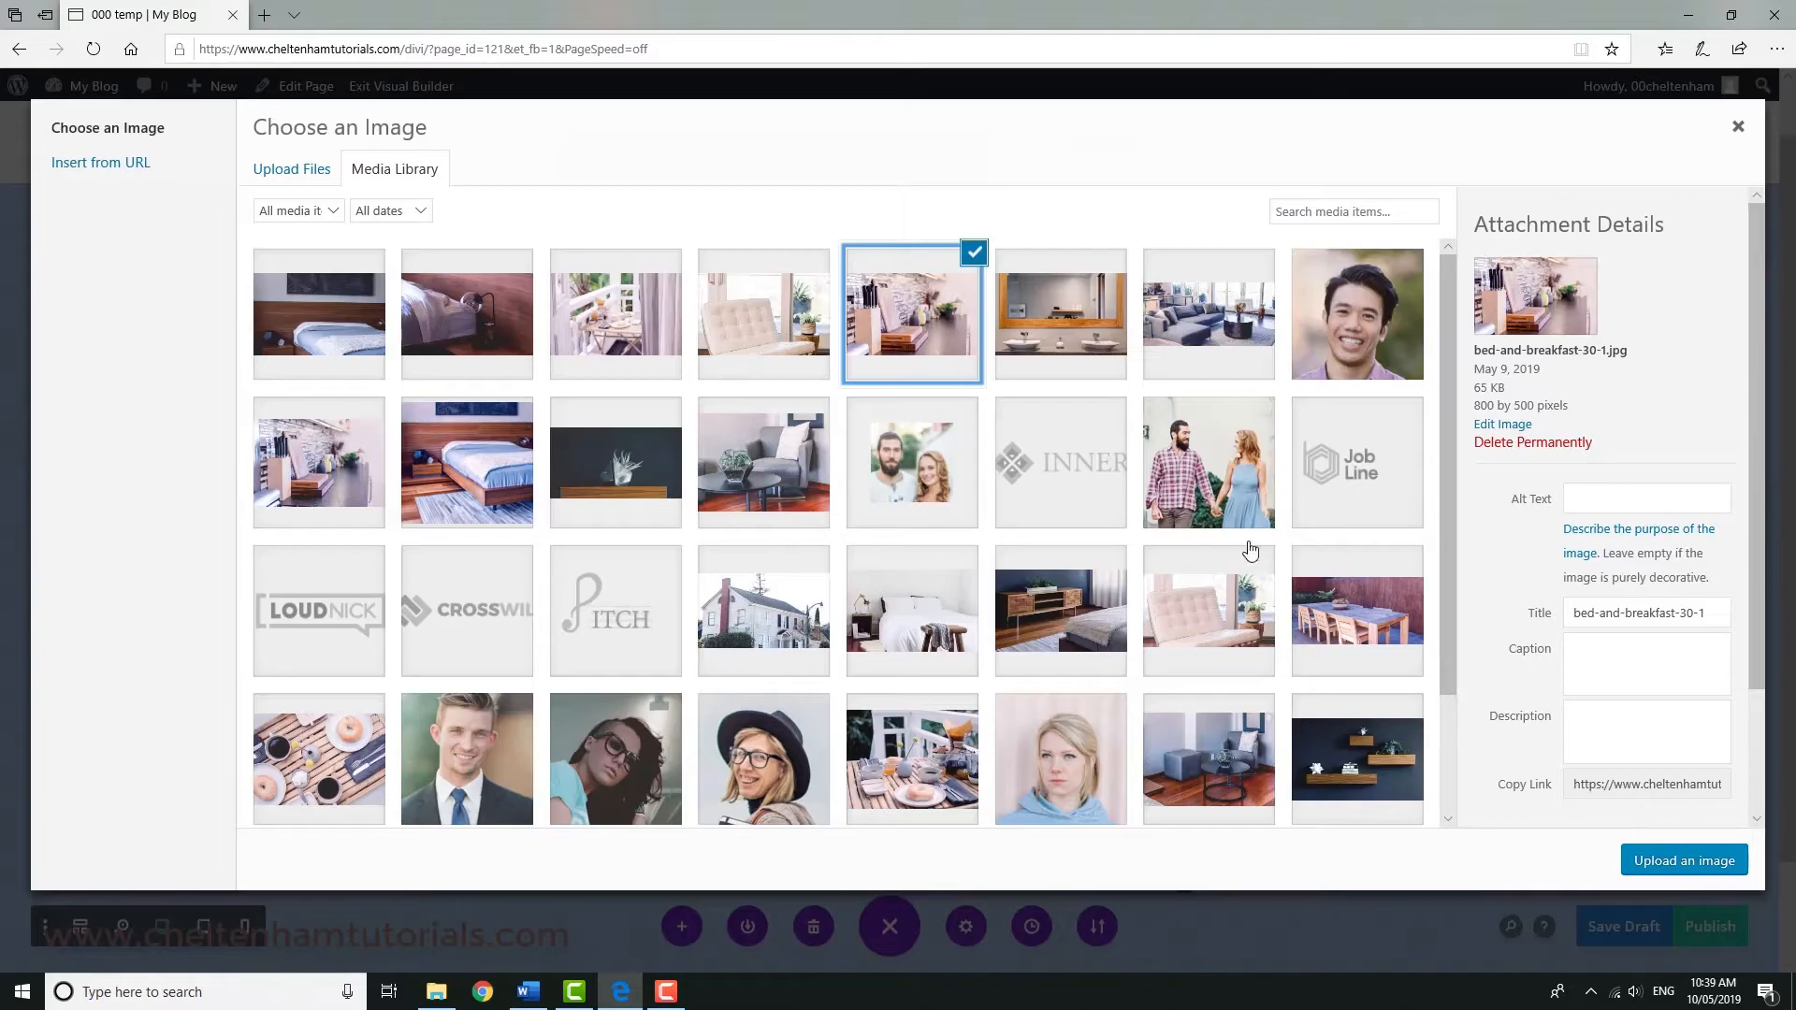
pyautogui.click(1679, 860)
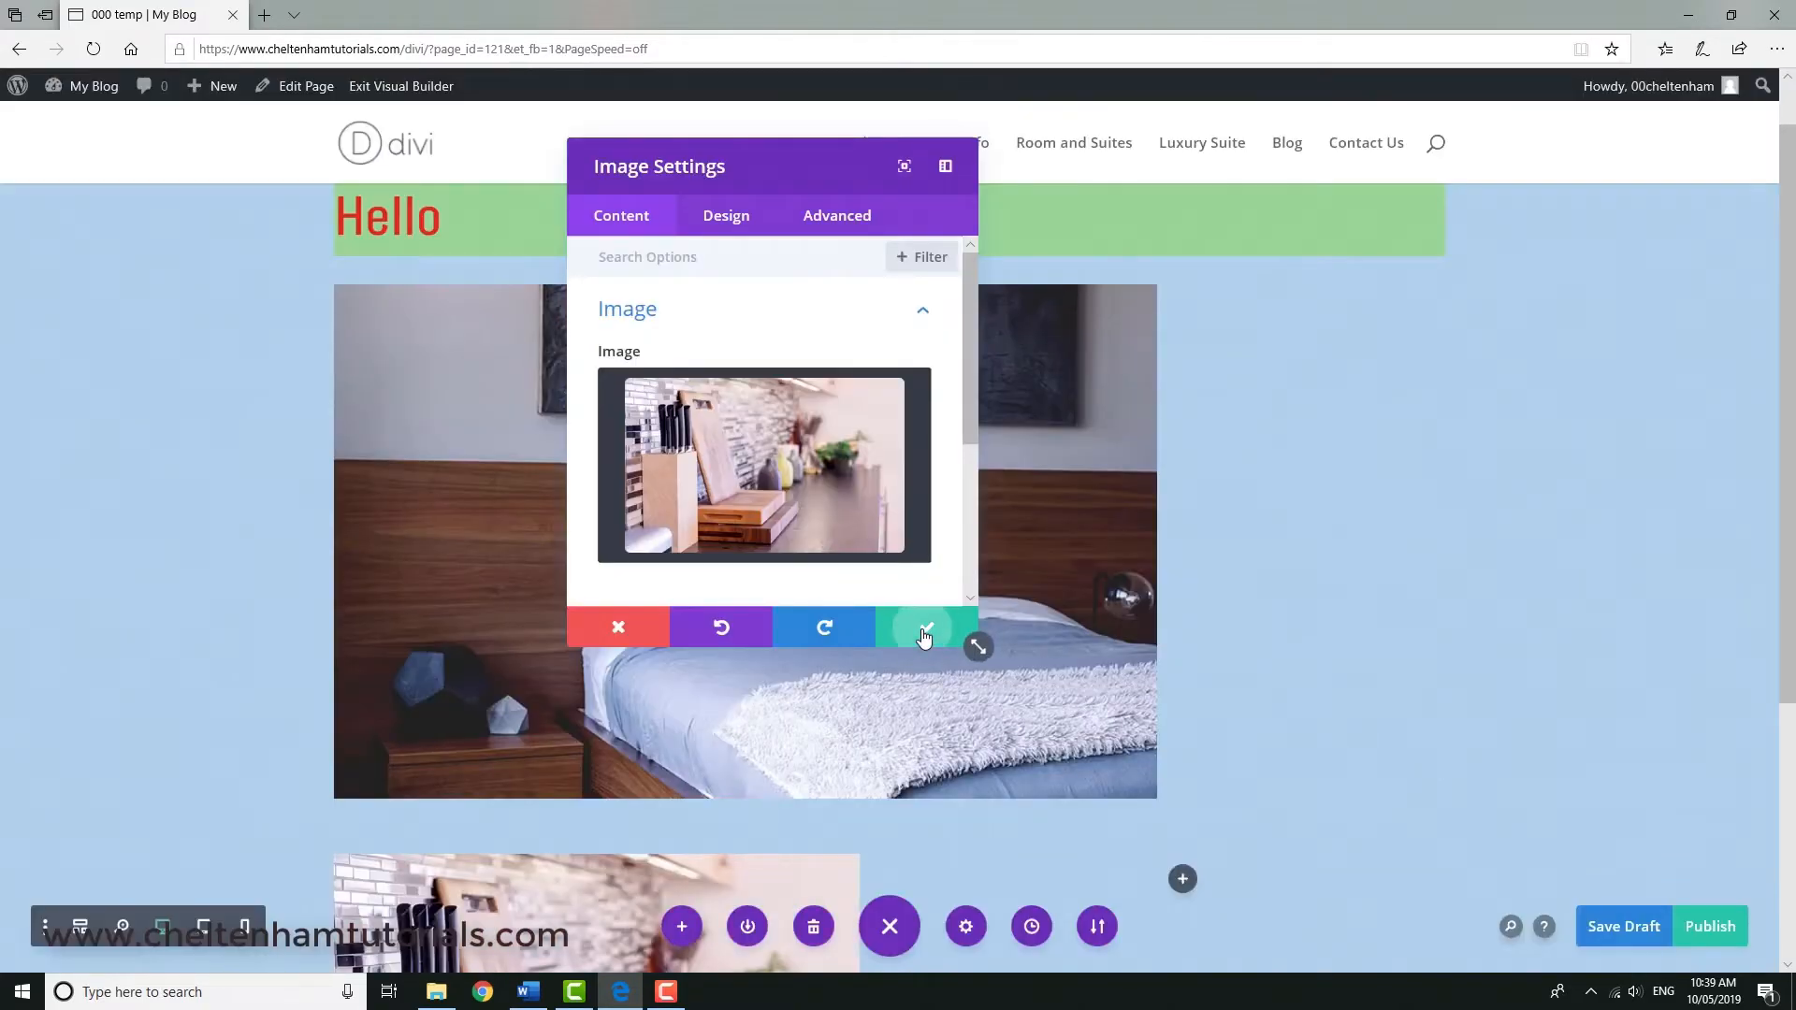
pyautogui.click(924, 634)
# - Insert an Image module in the empty second column beside the kitchen image
pyautogui.scroll(-3, 1463, 570)
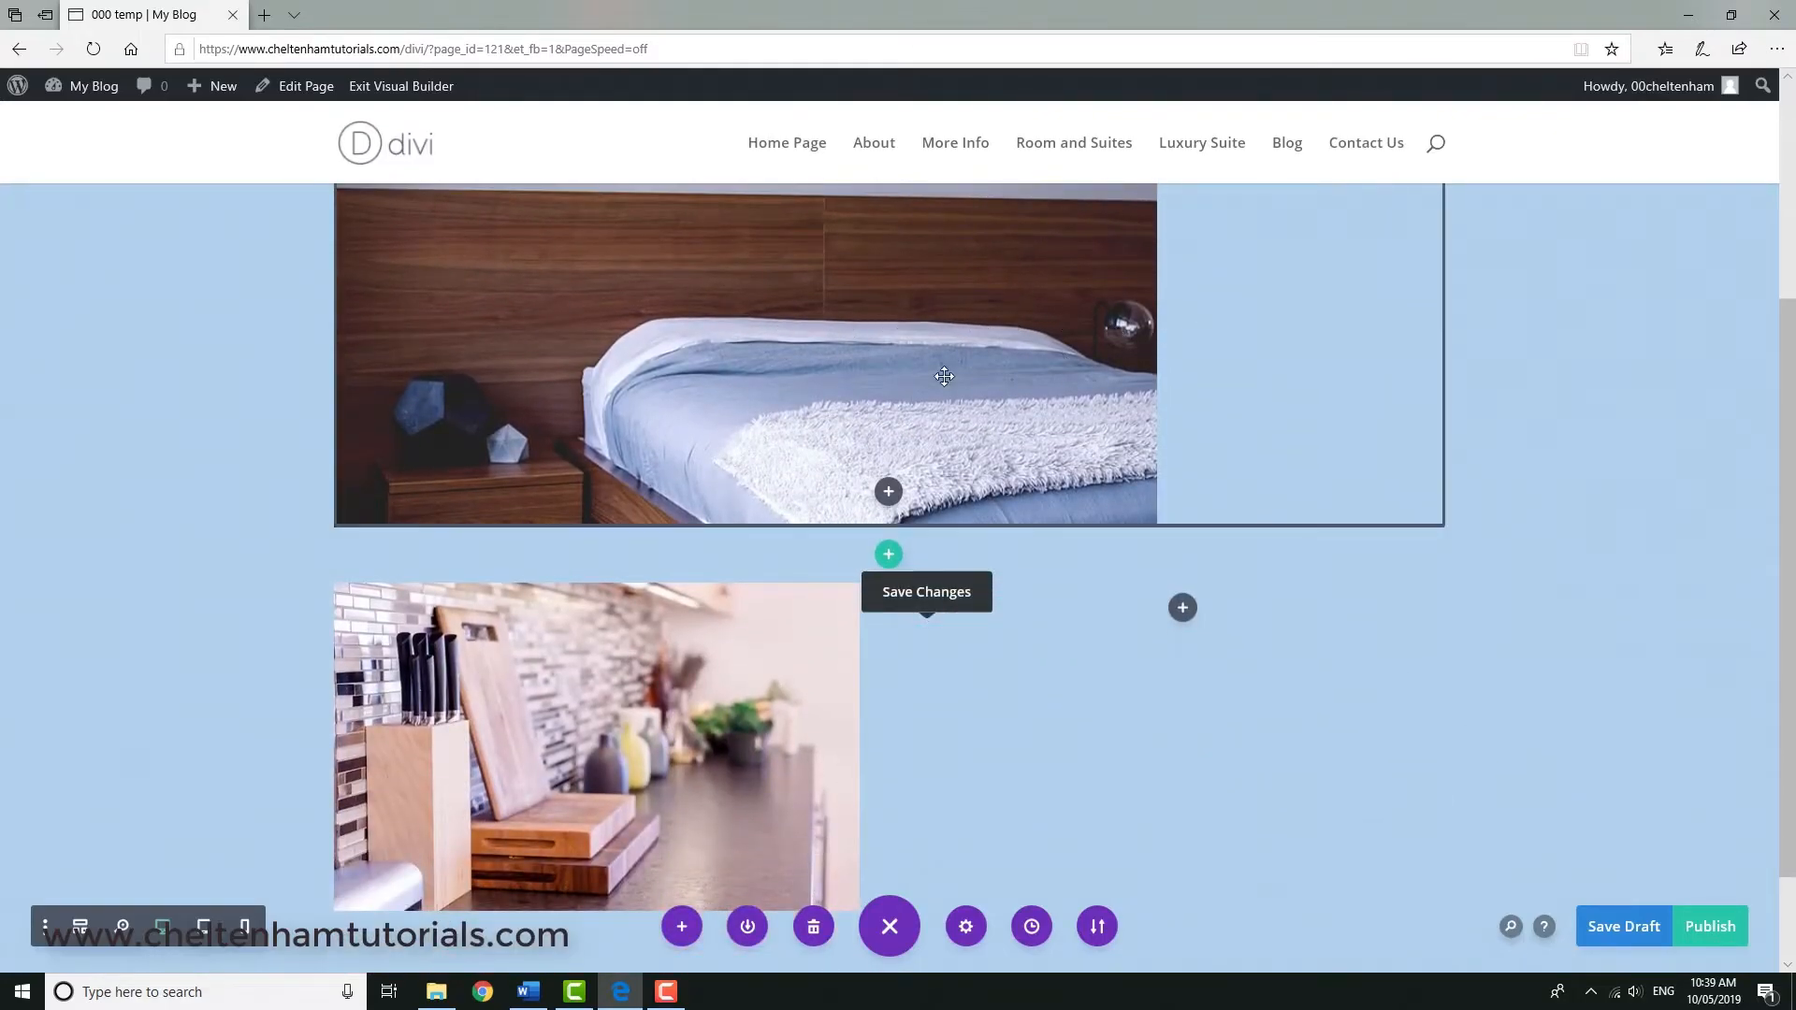
pyautogui.moveTo(540, 649)
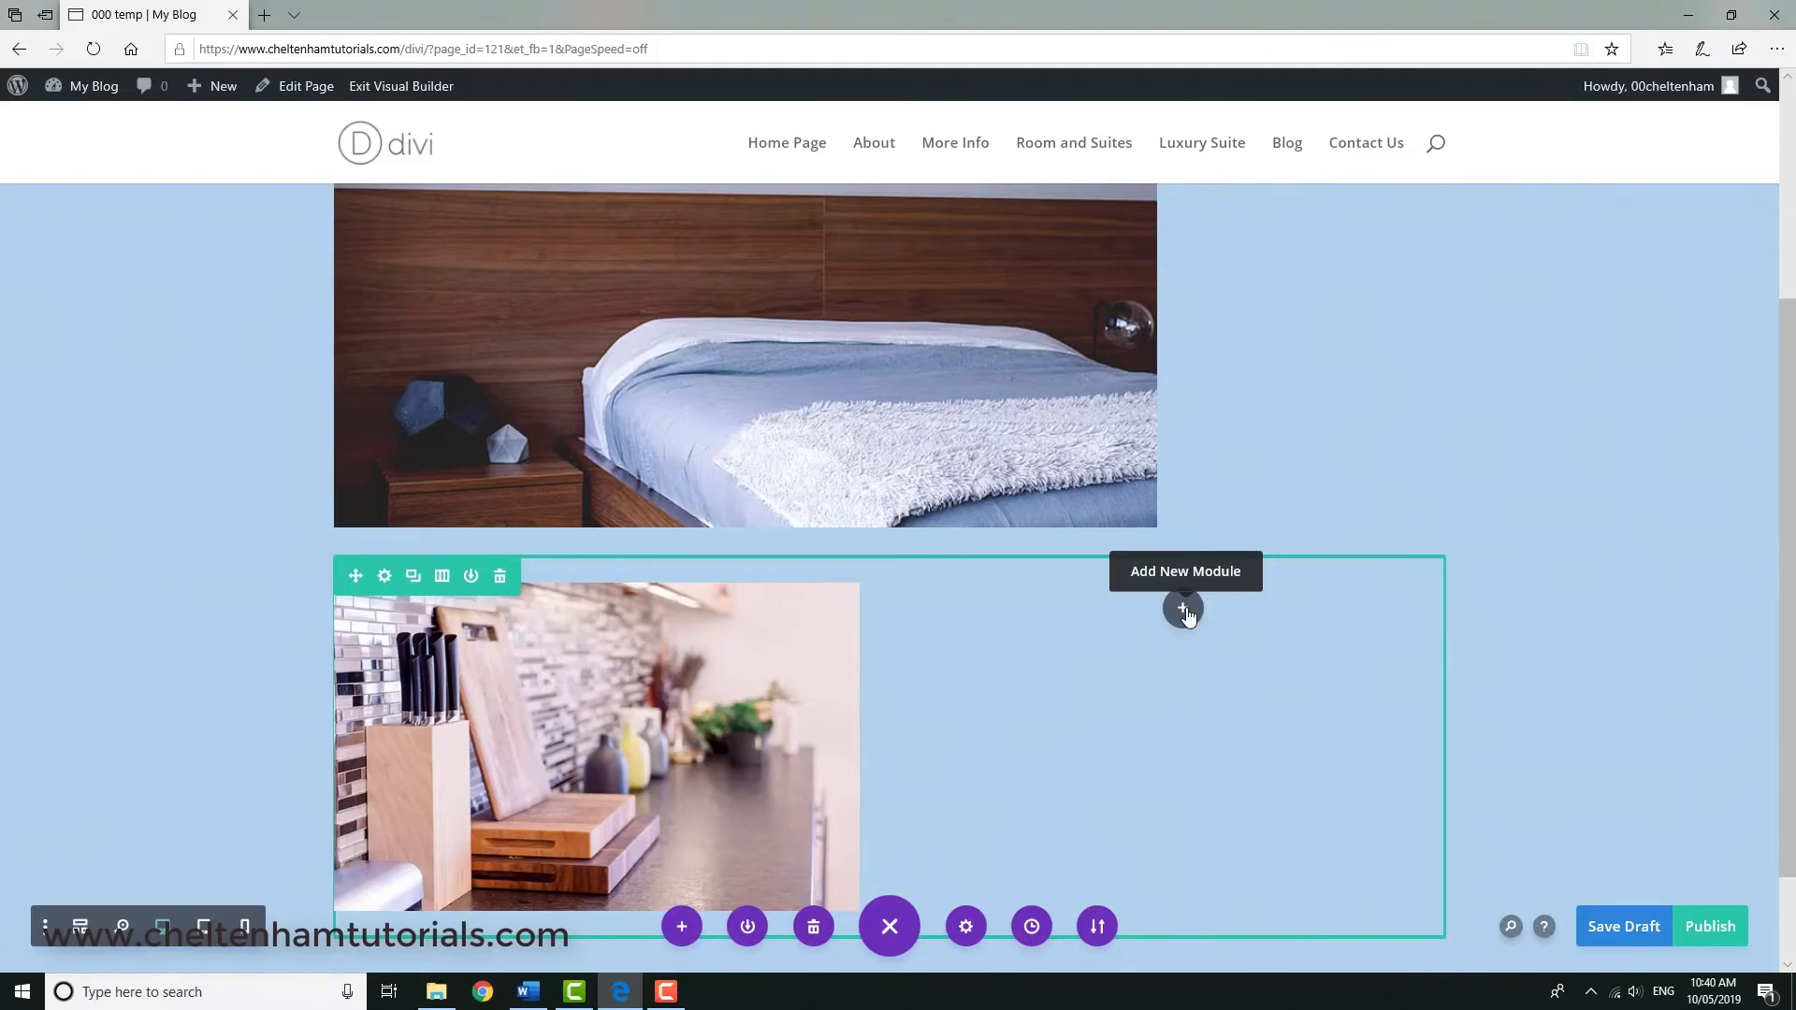
pyautogui.click(1183, 610)
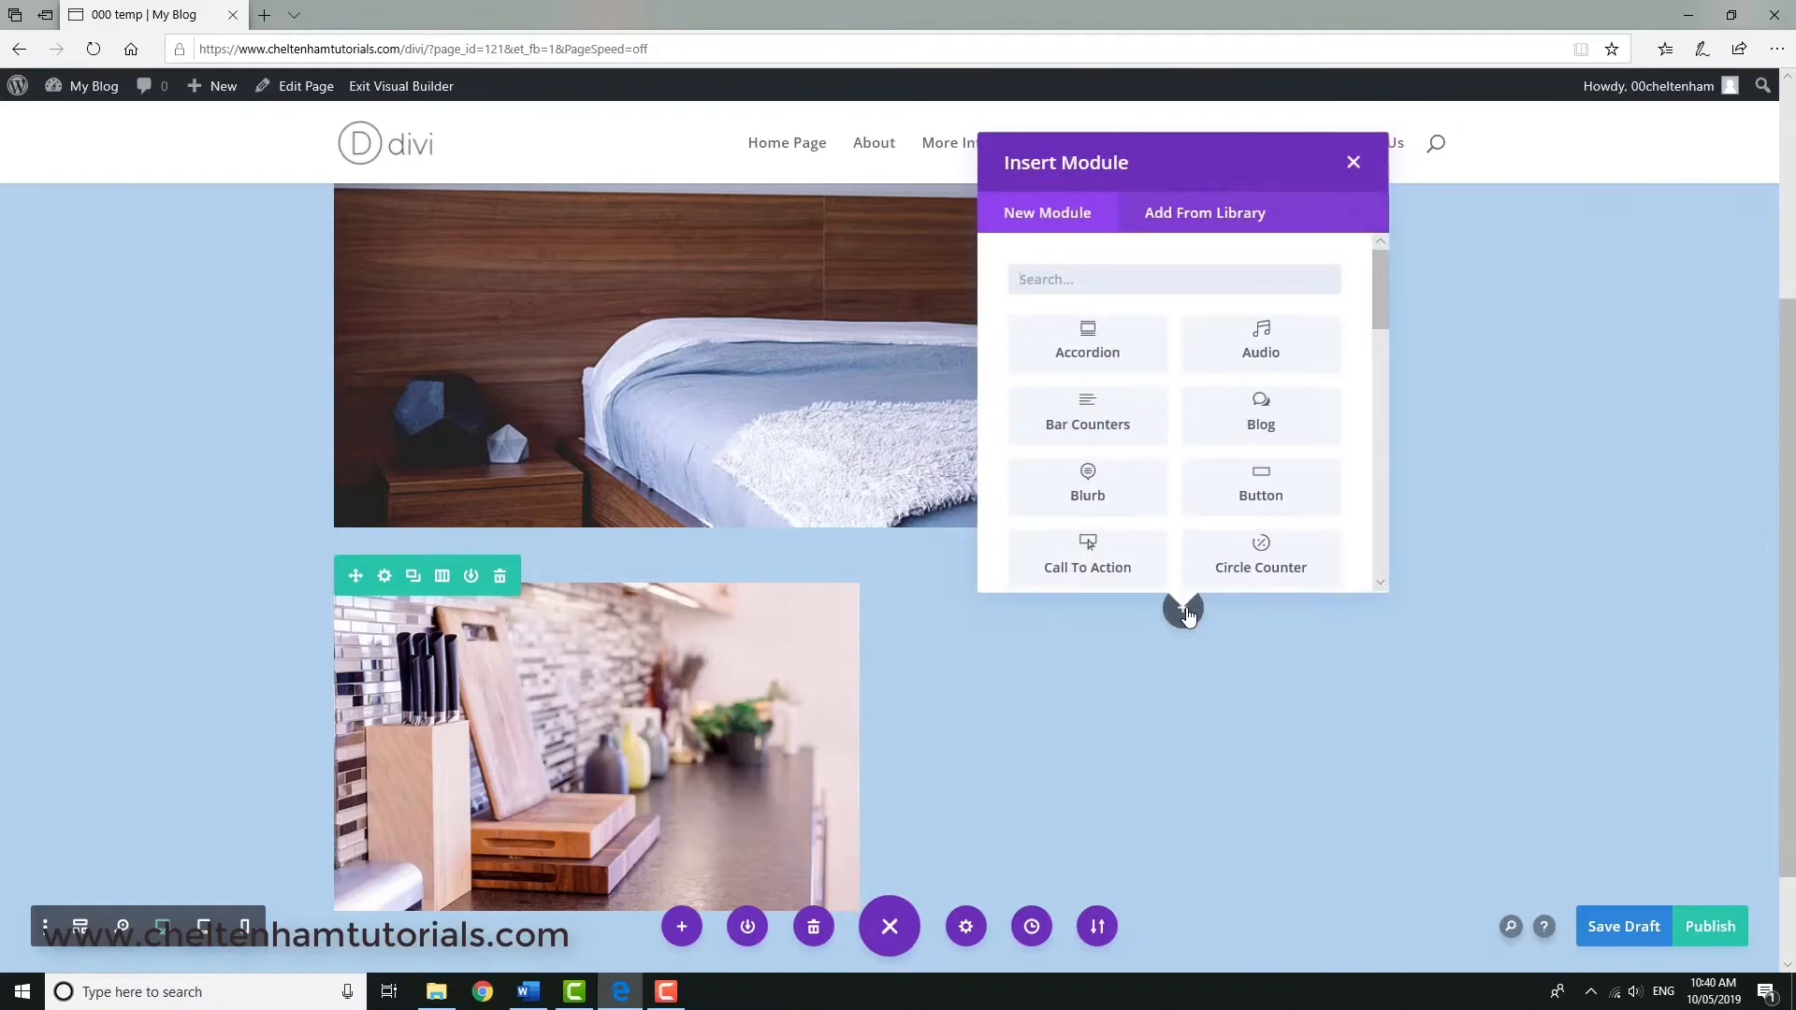
pyautogui.moveTo(1378, 302); pyautogui.dragTo(1378, 430)
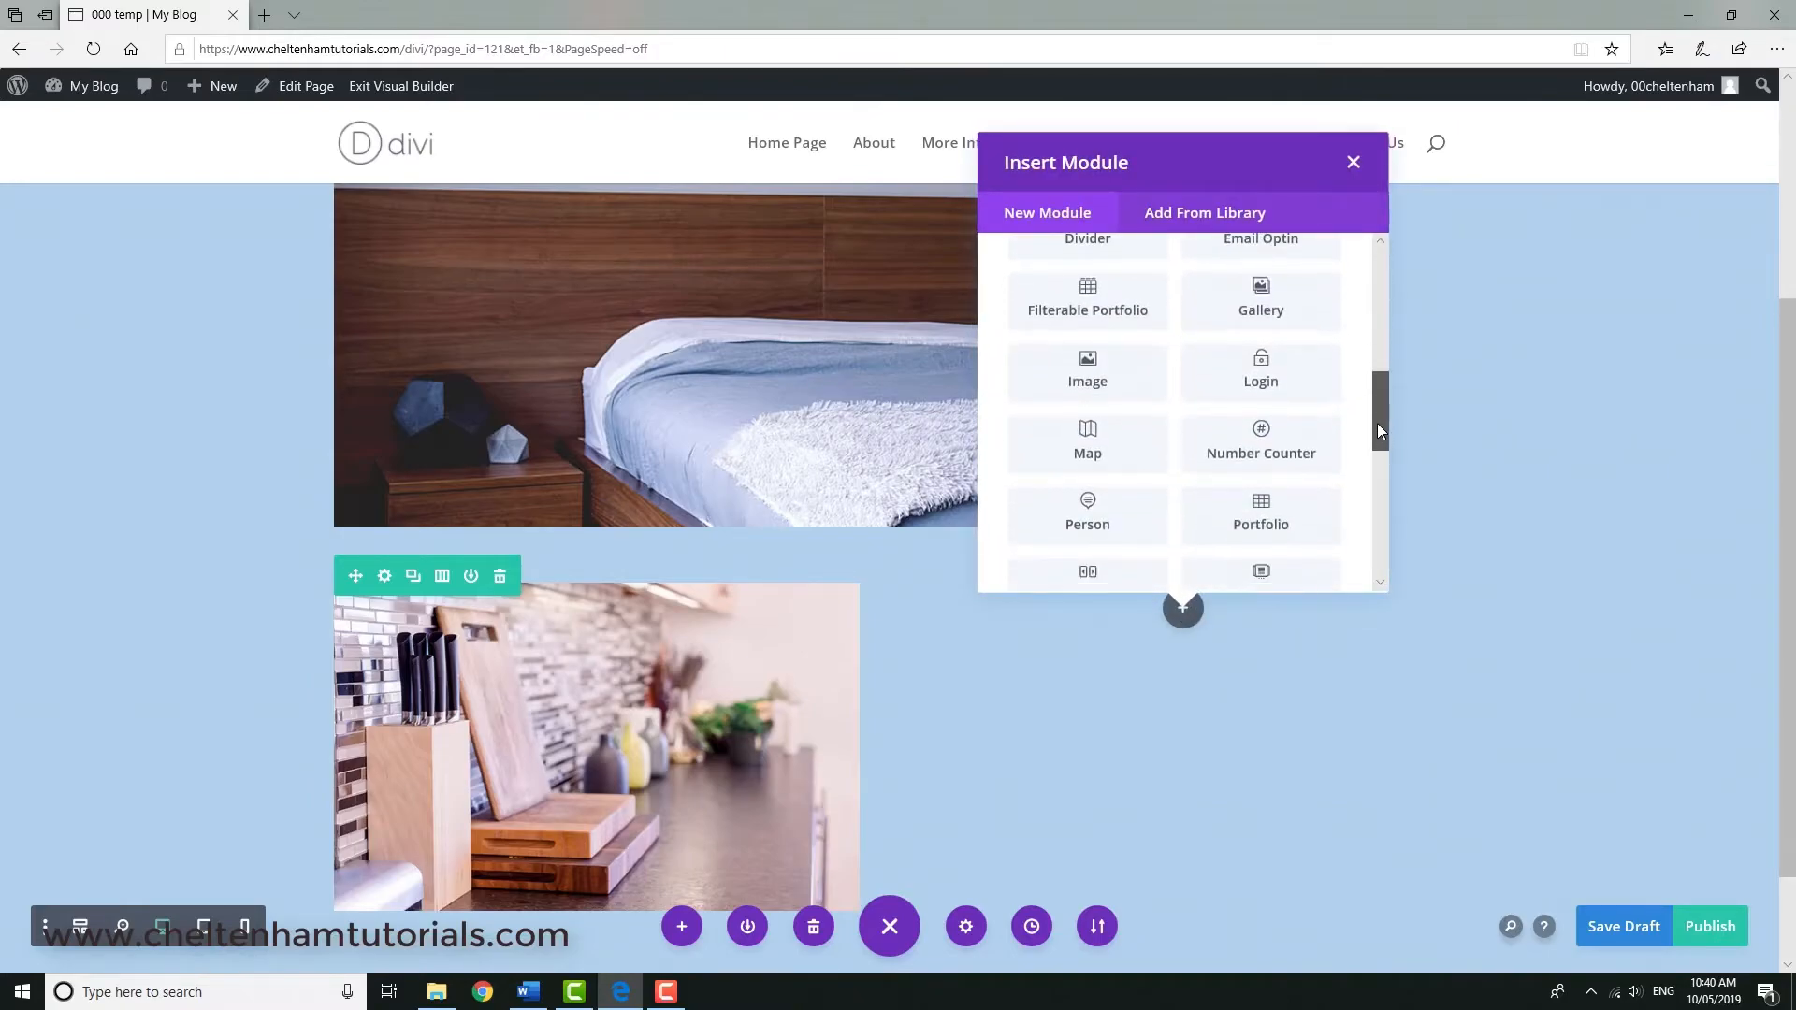
pyautogui.click(1090, 370)
# - Replace the second column's placeholder with bed-and-breakfast-33-1.jpg from the media library and save the module
pyautogui.moveTo(849, 444)
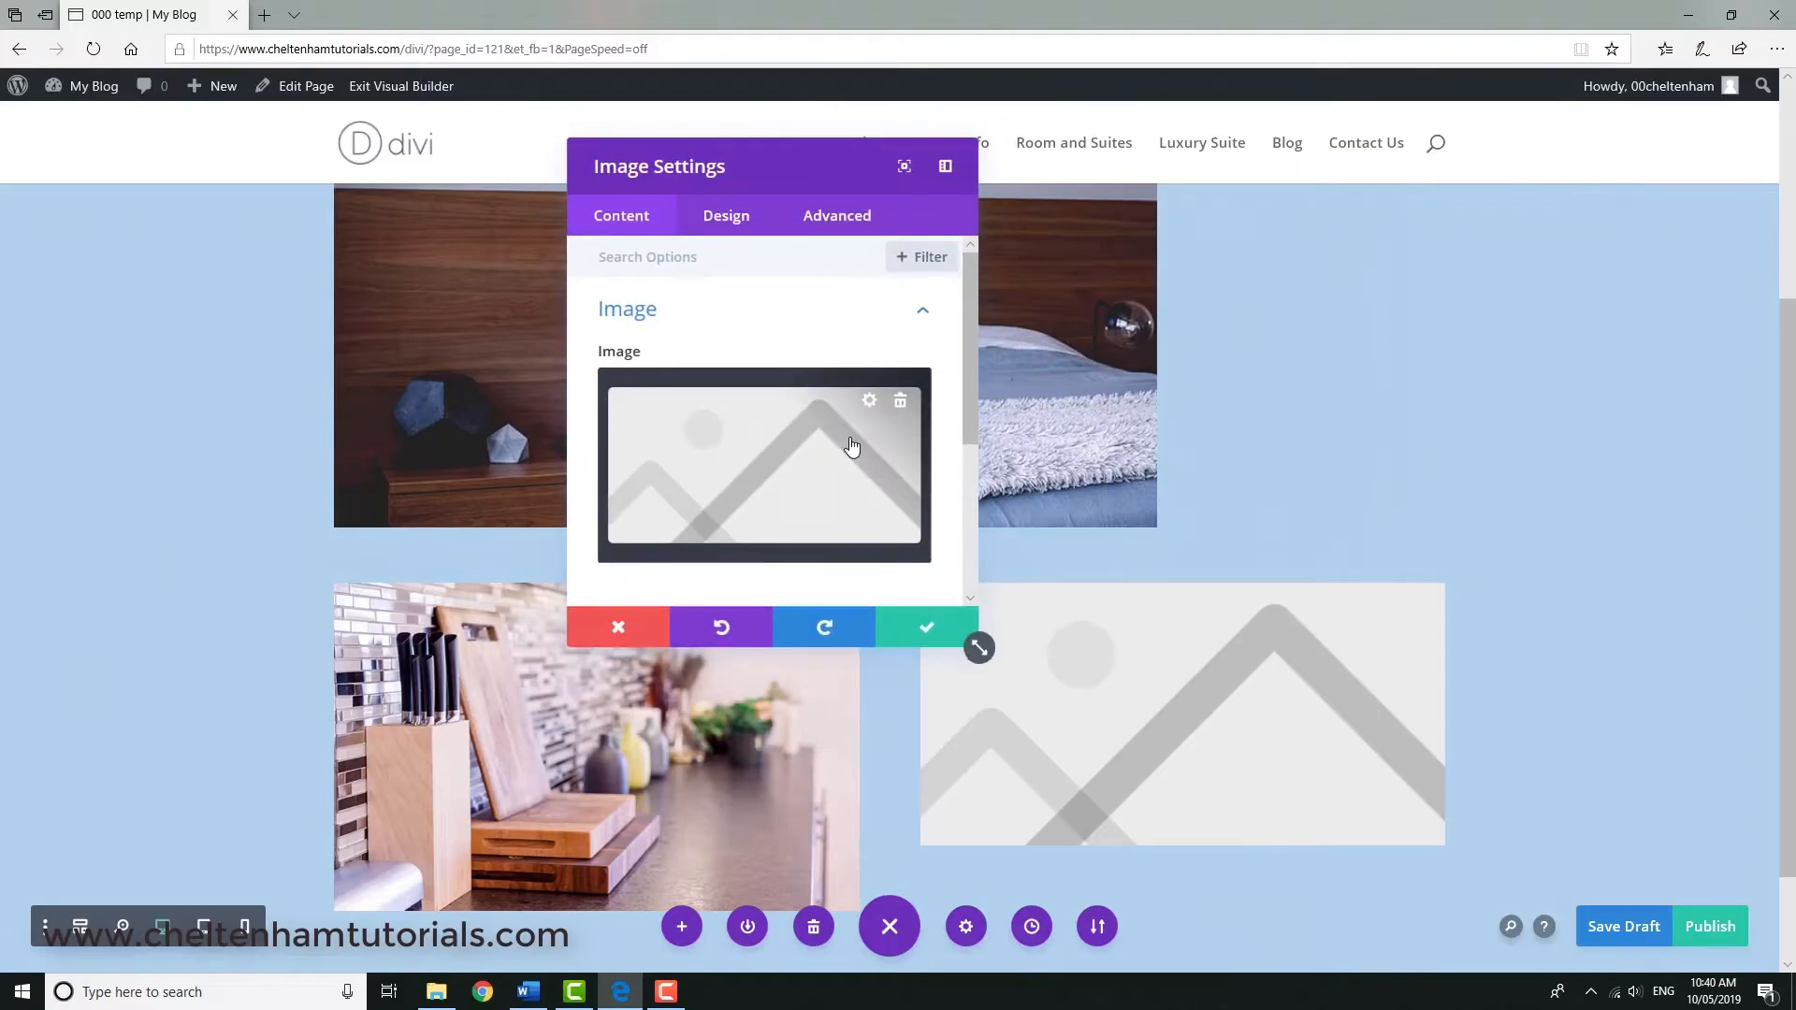
pyautogui.click(901, 402)
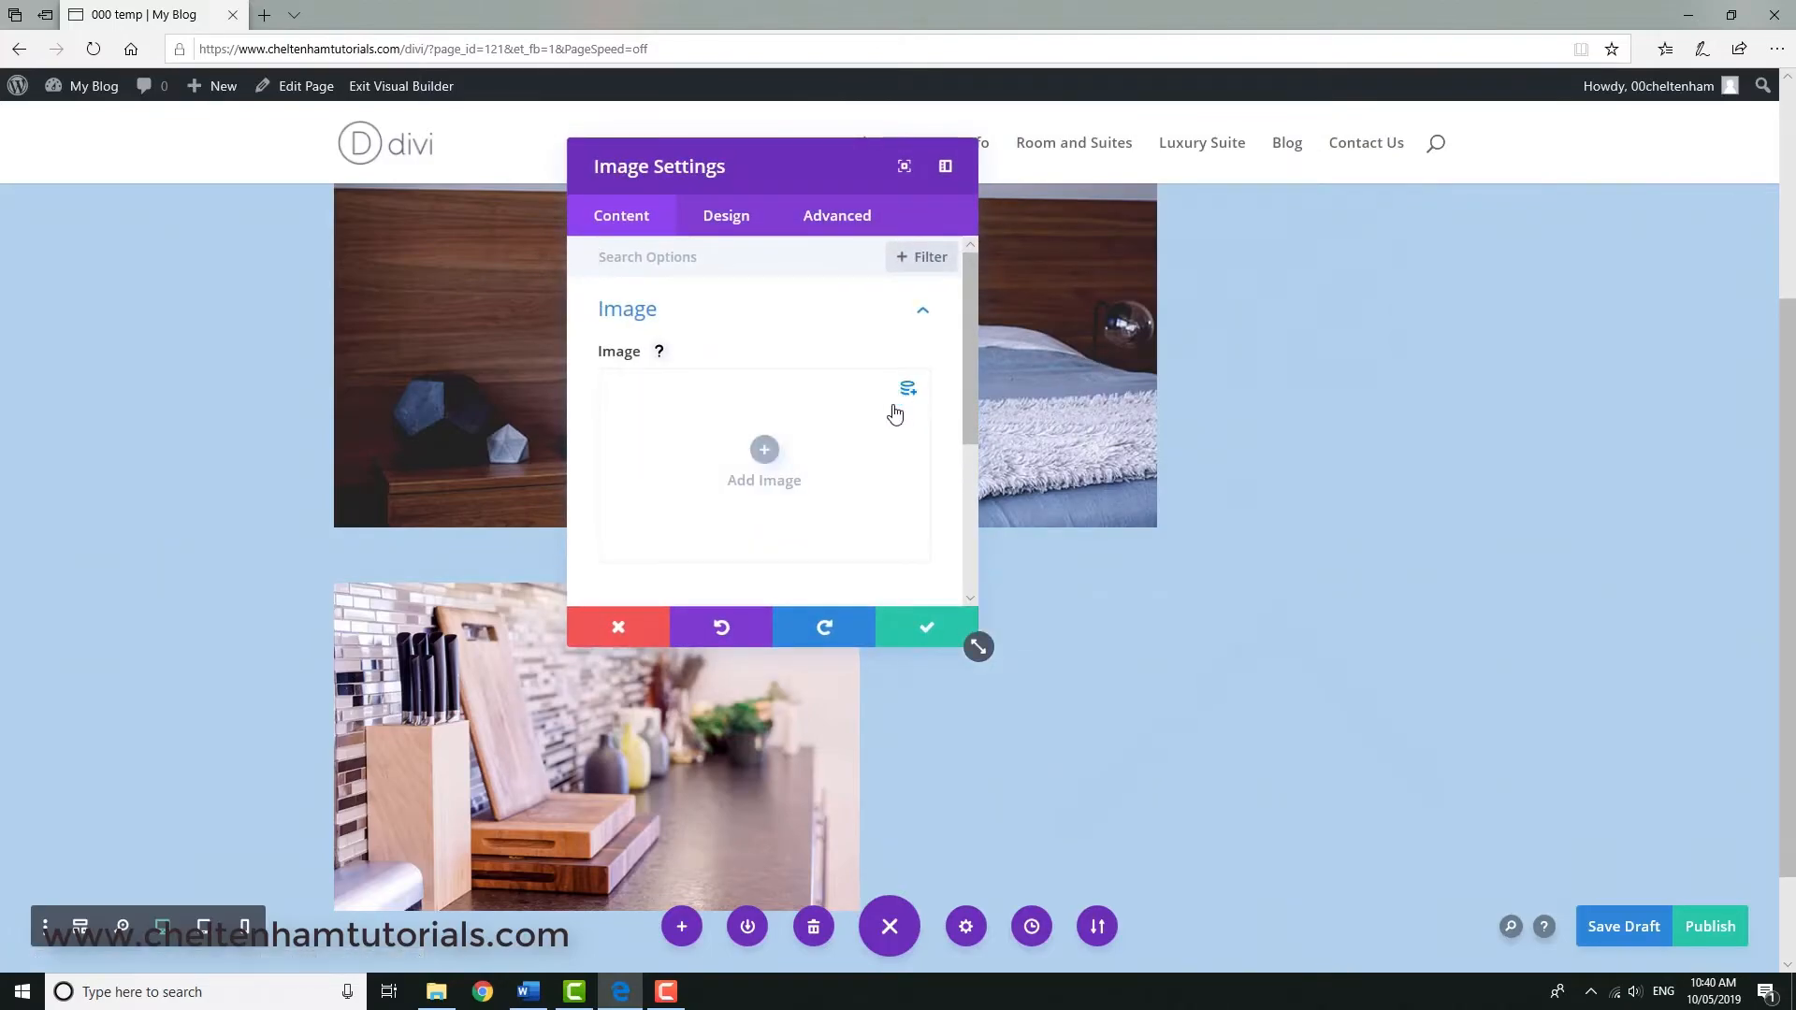
pyautogui.click(764, 454)
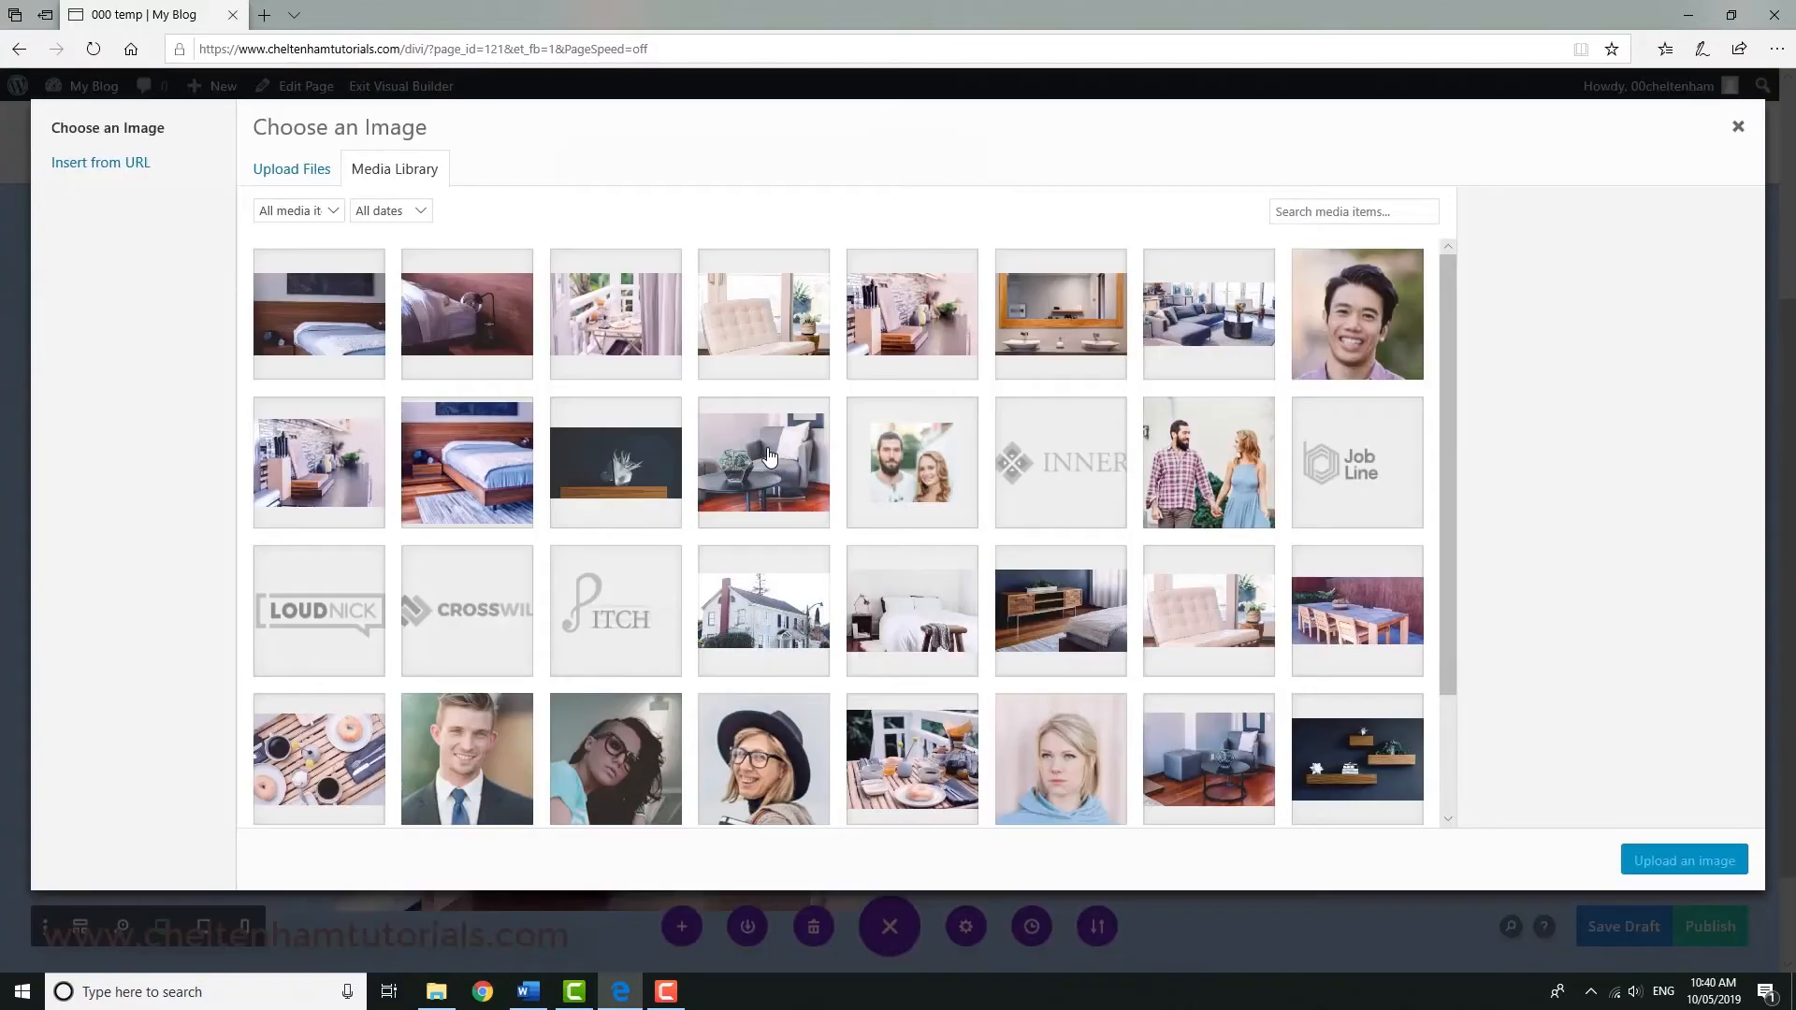
pyautogui.click(1076, 318)
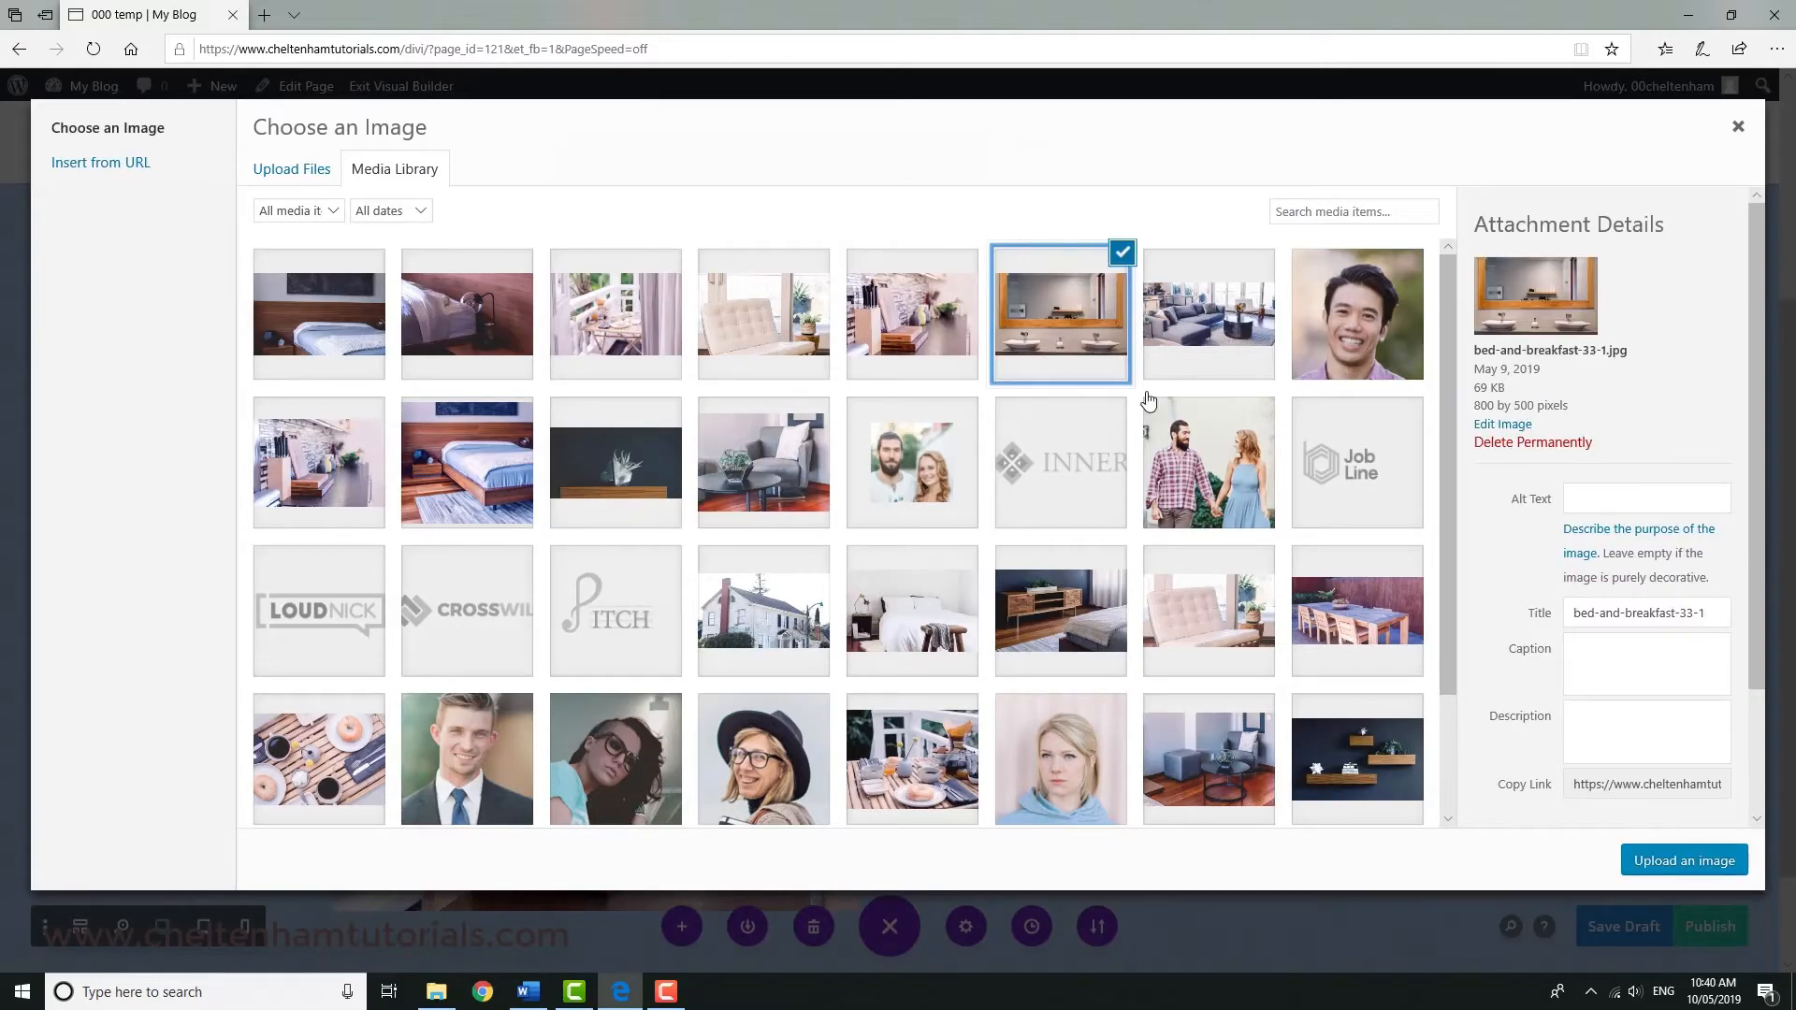
pyautogui.click(1683, 860)
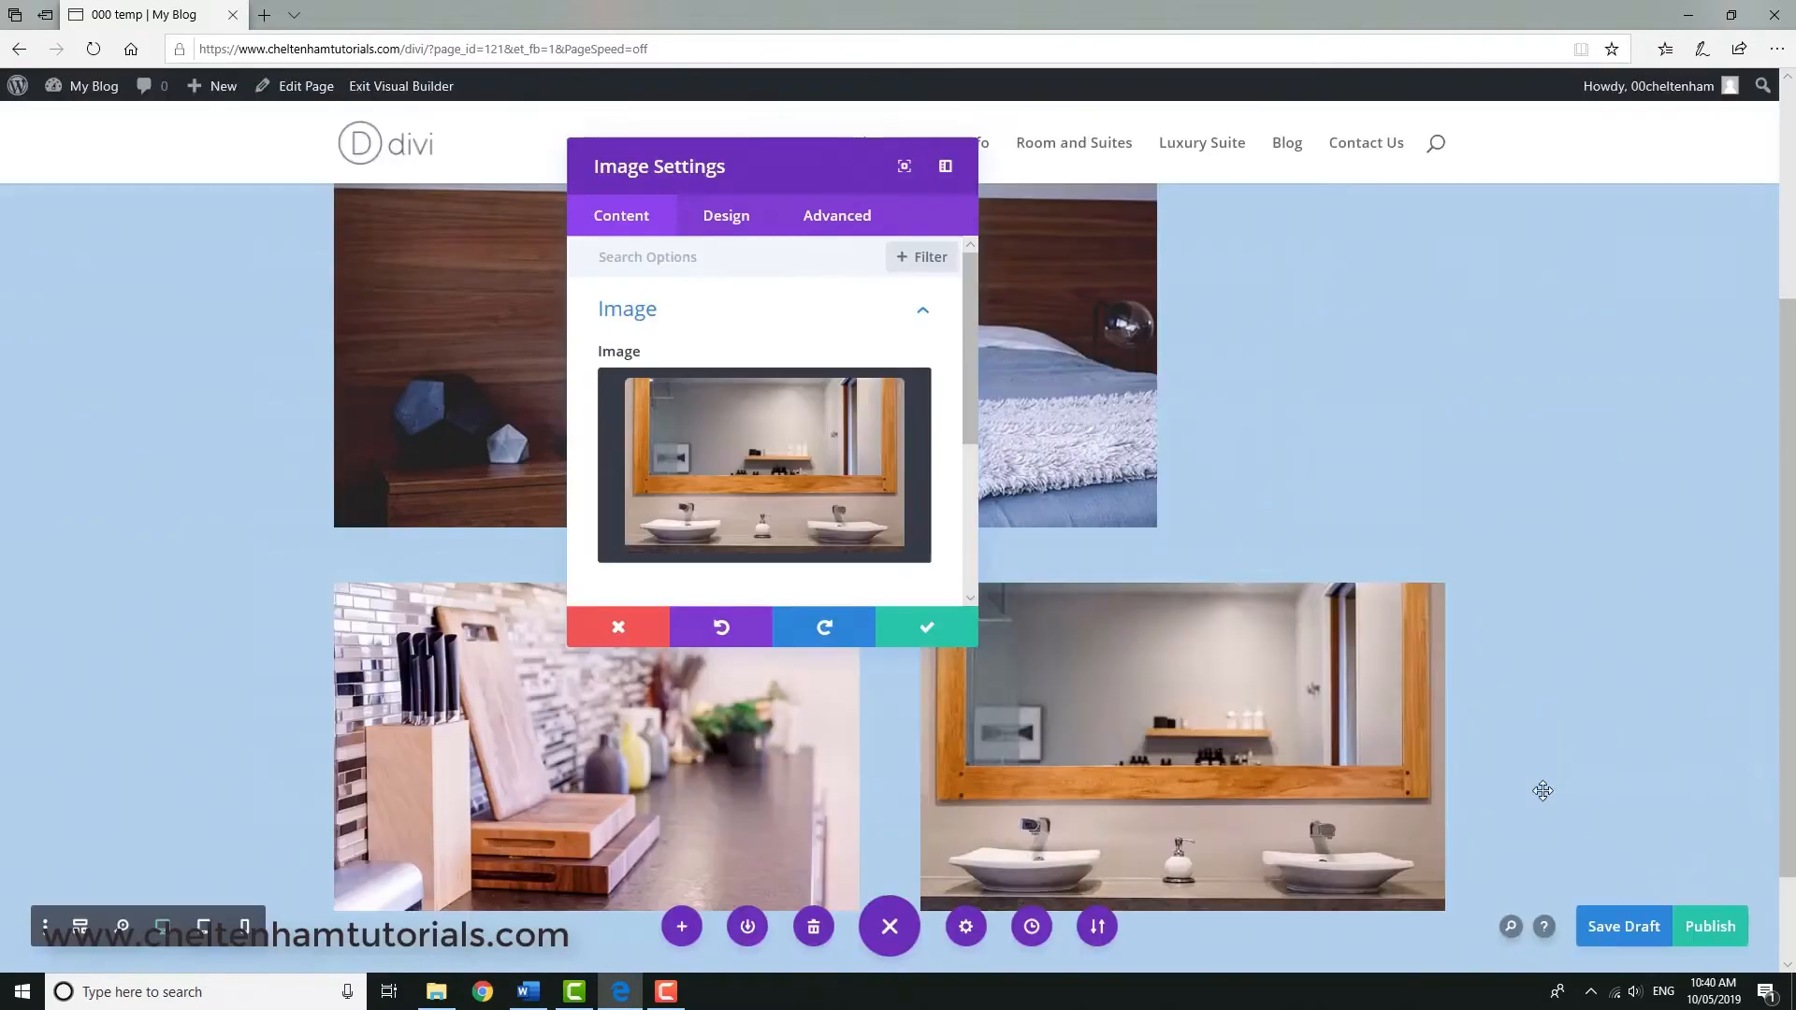
pyautogui.click(927, 635)
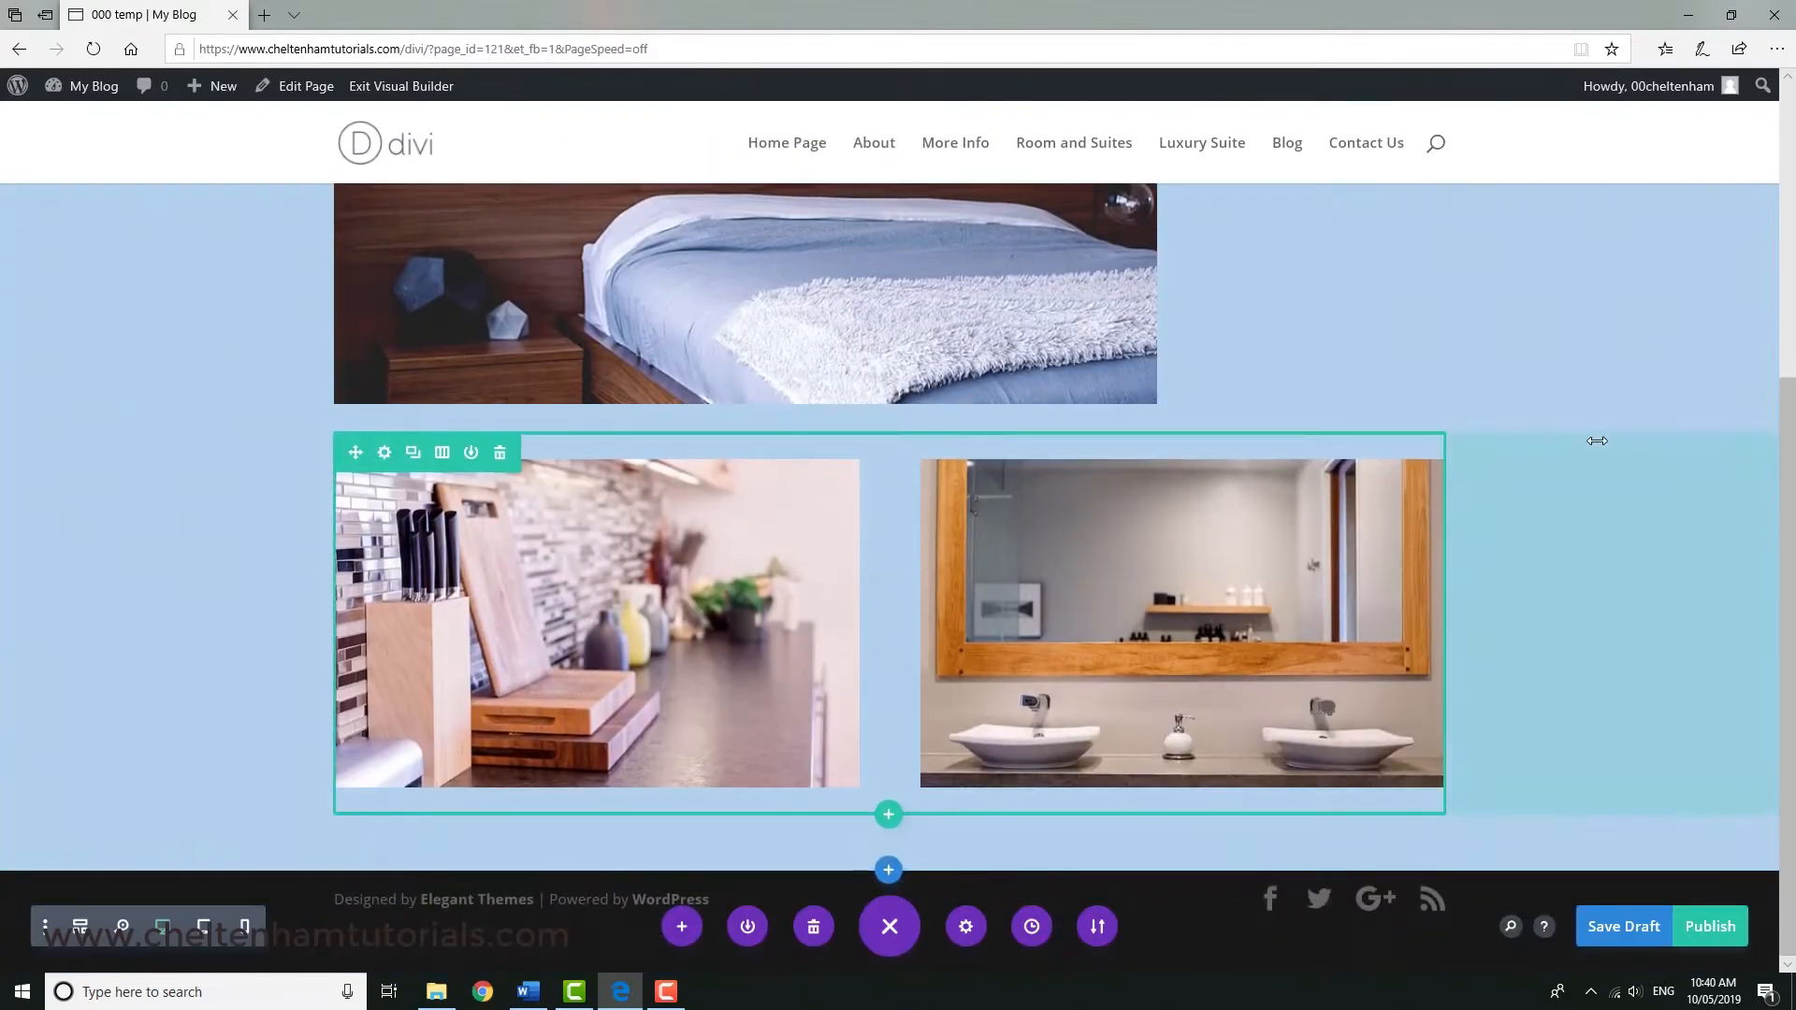
# - Review the page from the heading to the image rows, and examine its section, row and module structure in wireframe view before returning to desktop view
pyautogui.scroll(3, 1602, 440)
pyautogui.scroll(2, 1614, 434)
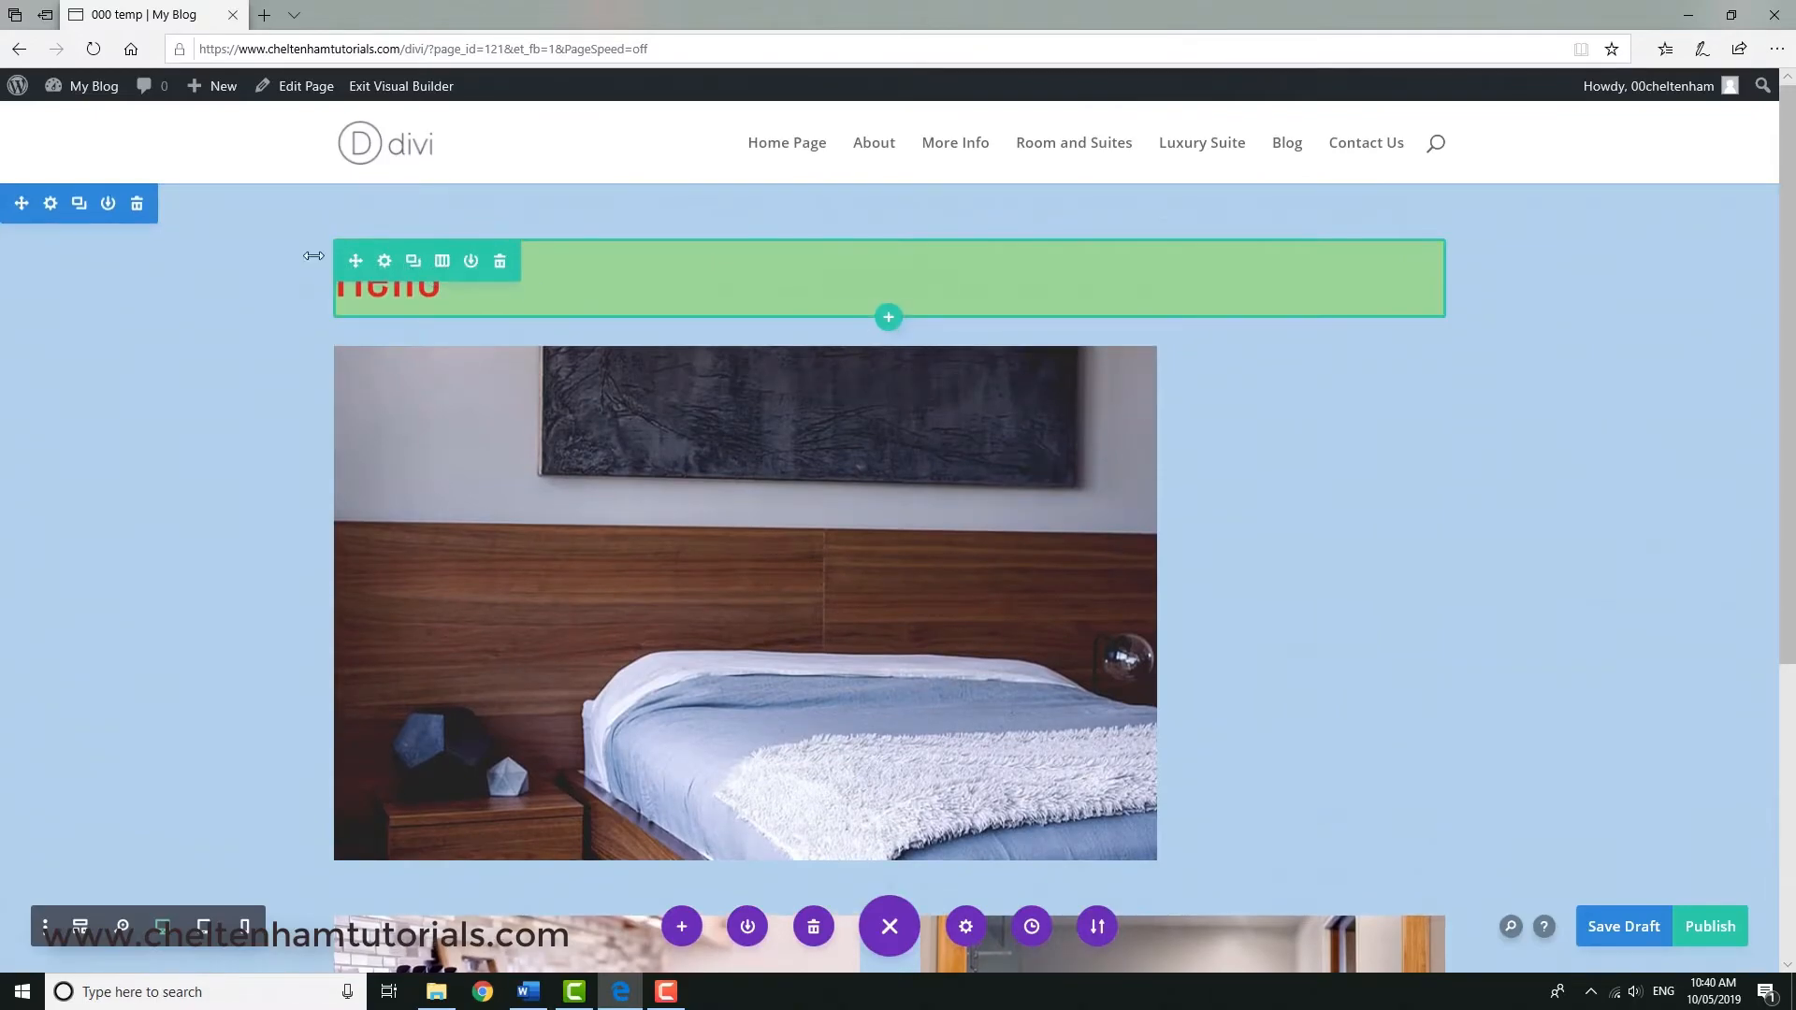
pyautogui.scroll(-1, 225, 298)
pyautogui.scroll(-5, 226, 297)
pyautogui.scroll(5, 235, 303)
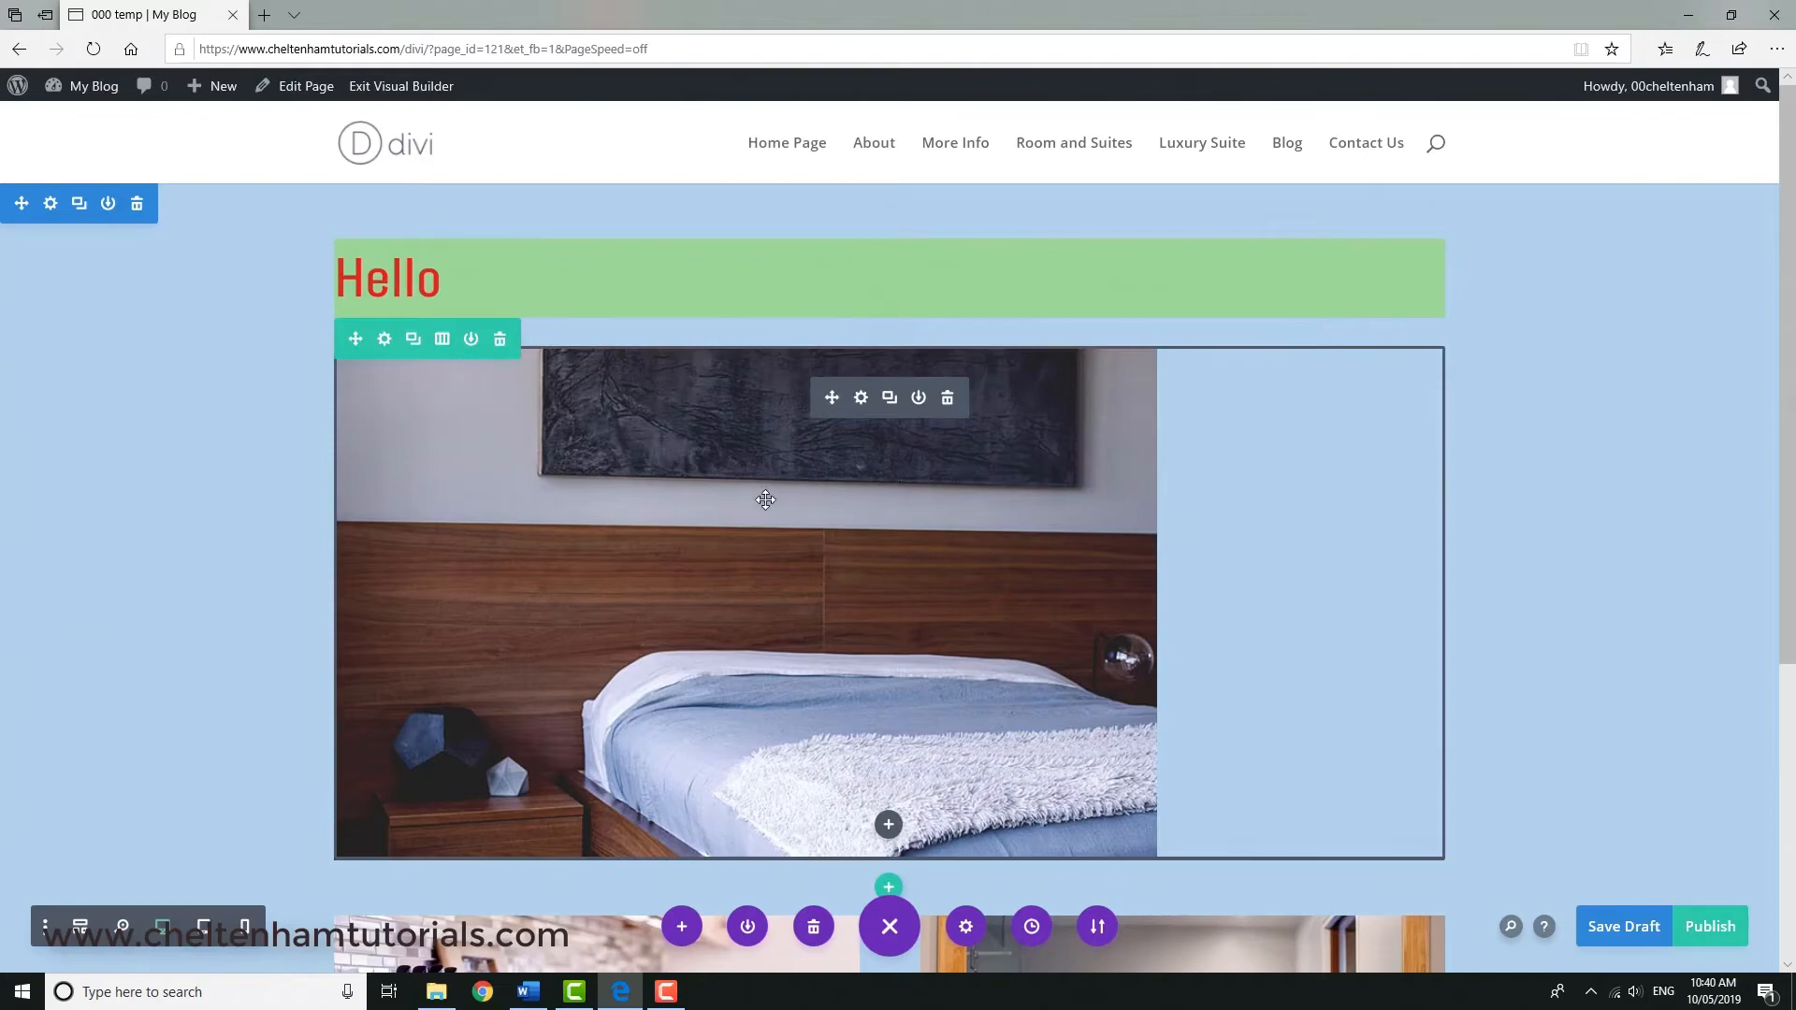
pyautogui.scroll(-5, 817, 508)
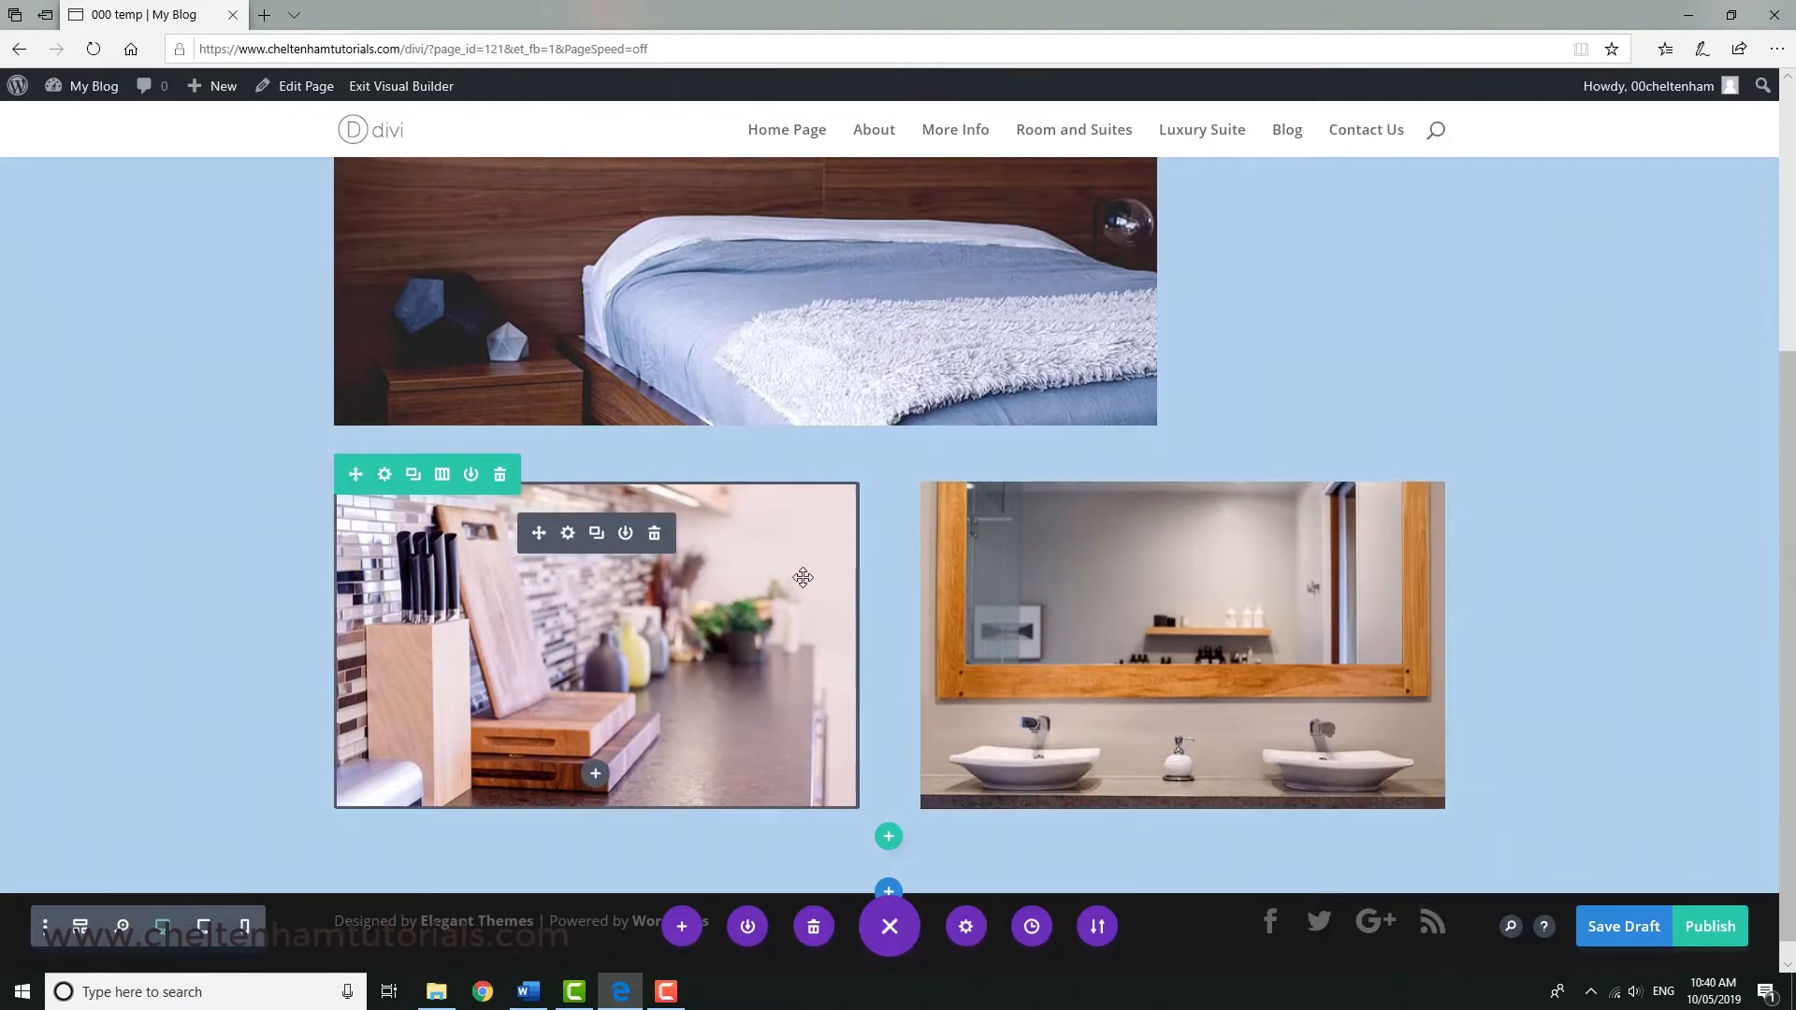
pyautogui.click(79, 929)
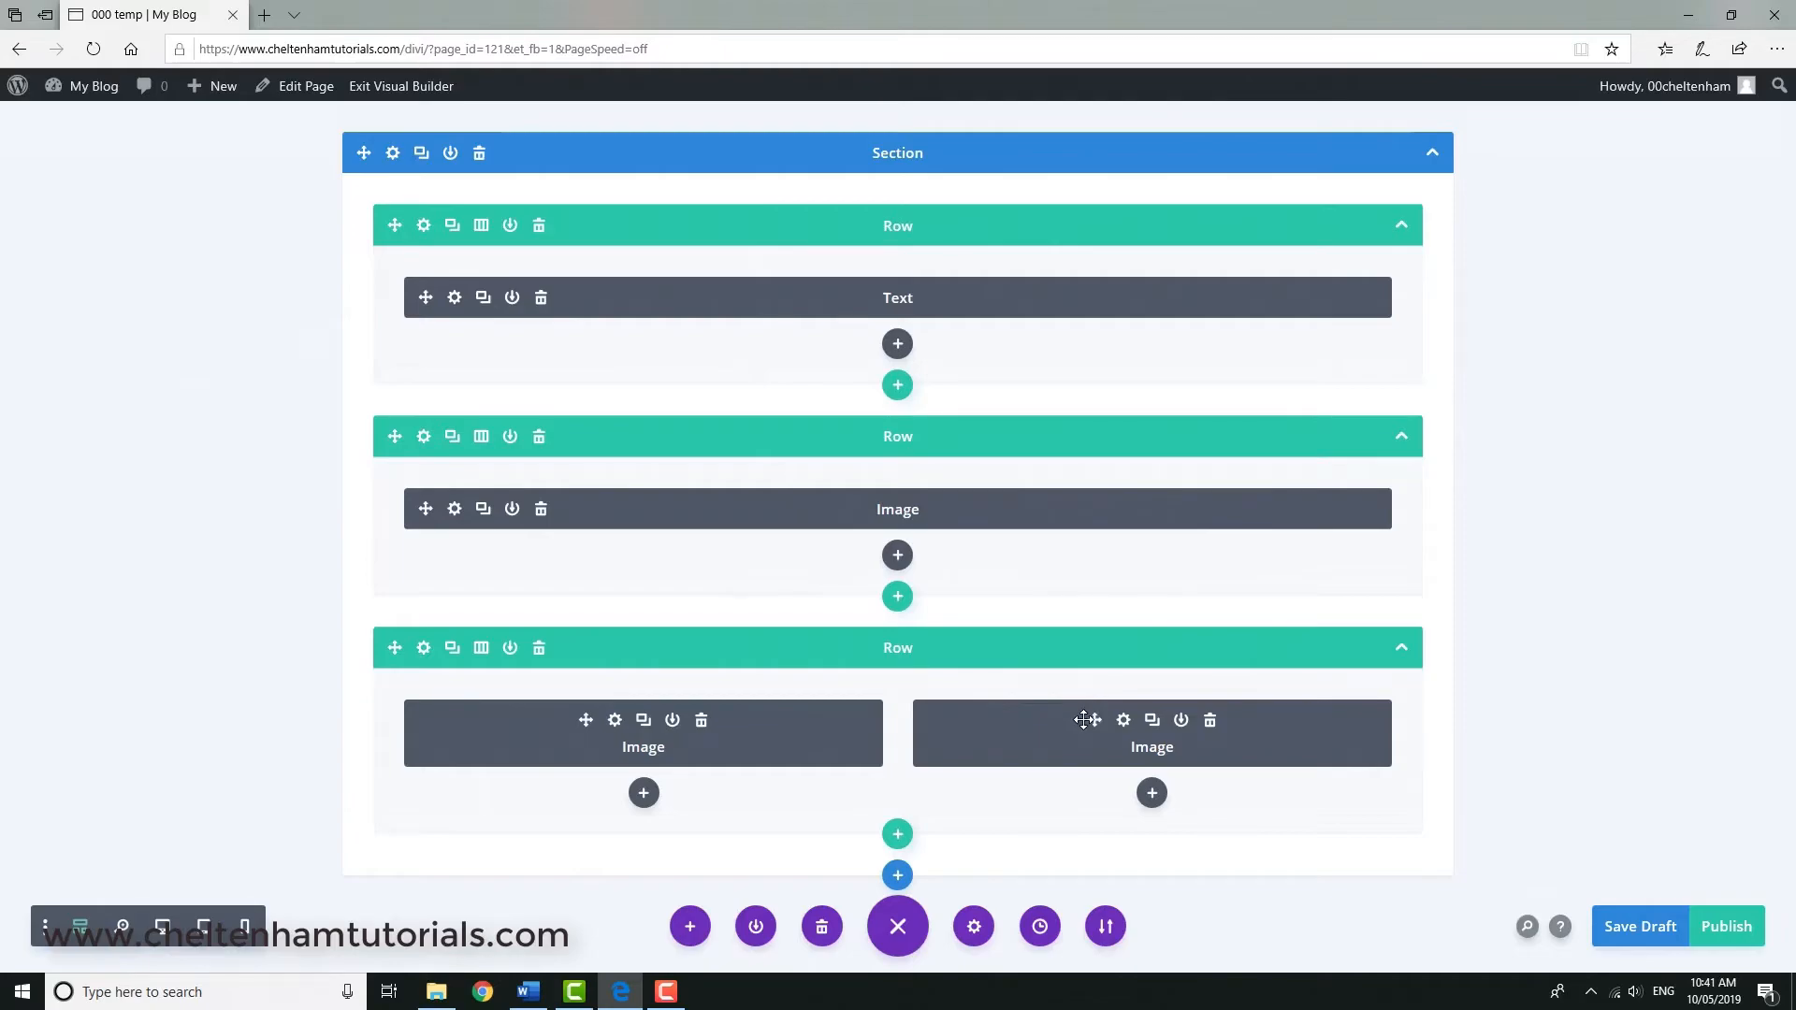
pyautogui.click(124, 927)
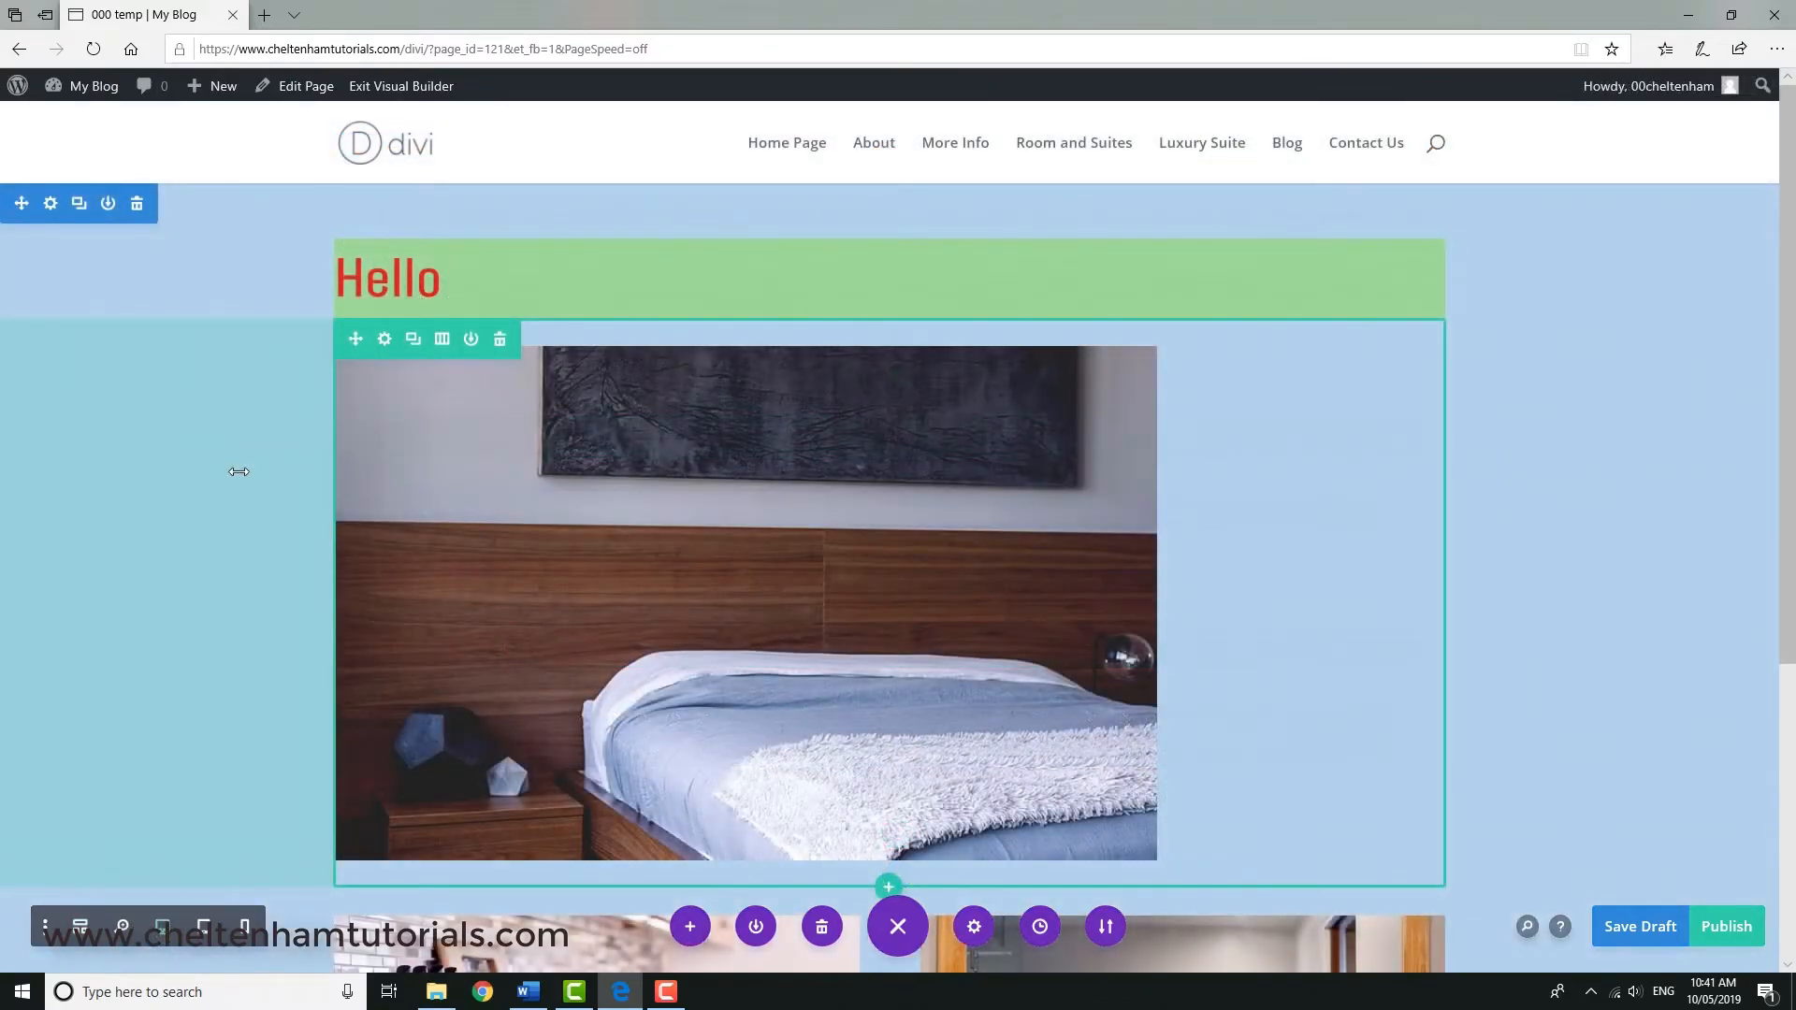
# - Add a regular section beneath the kitchen and bathroom images, with a single-column row containing an Image module
pyautogui.scroll(-5, 252, 440)
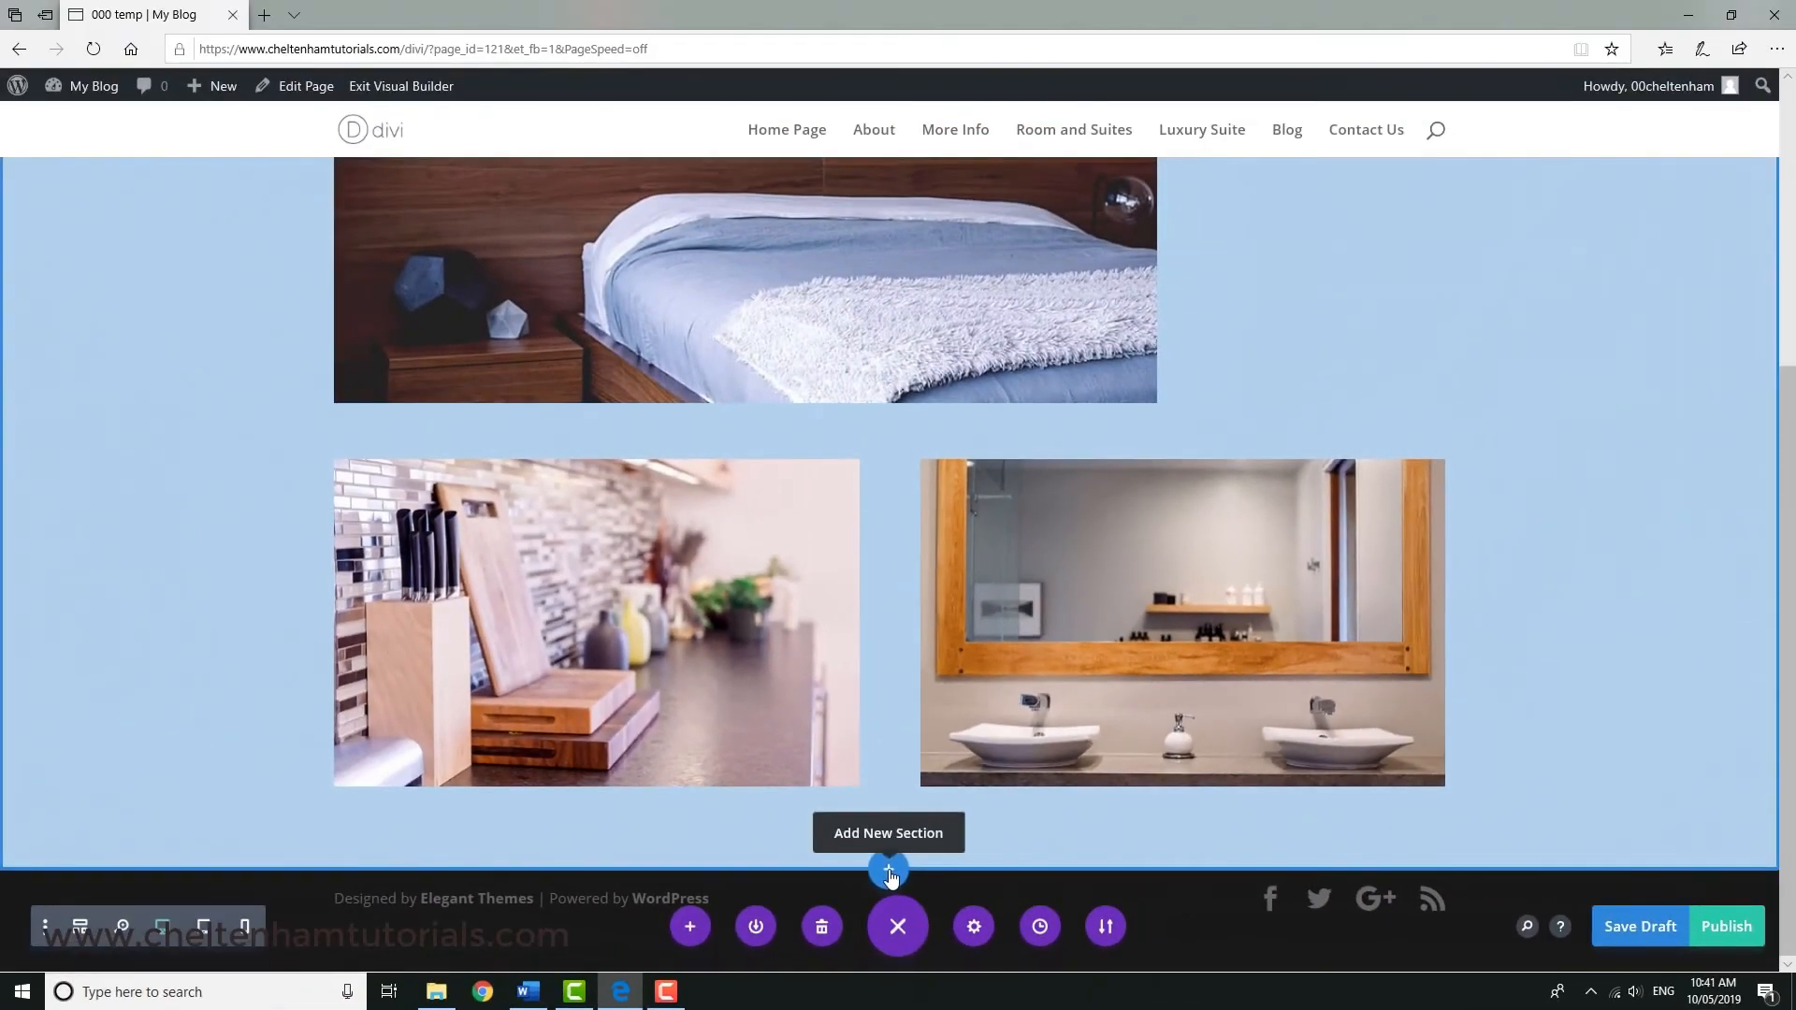
pyautogui.click(636, 629)
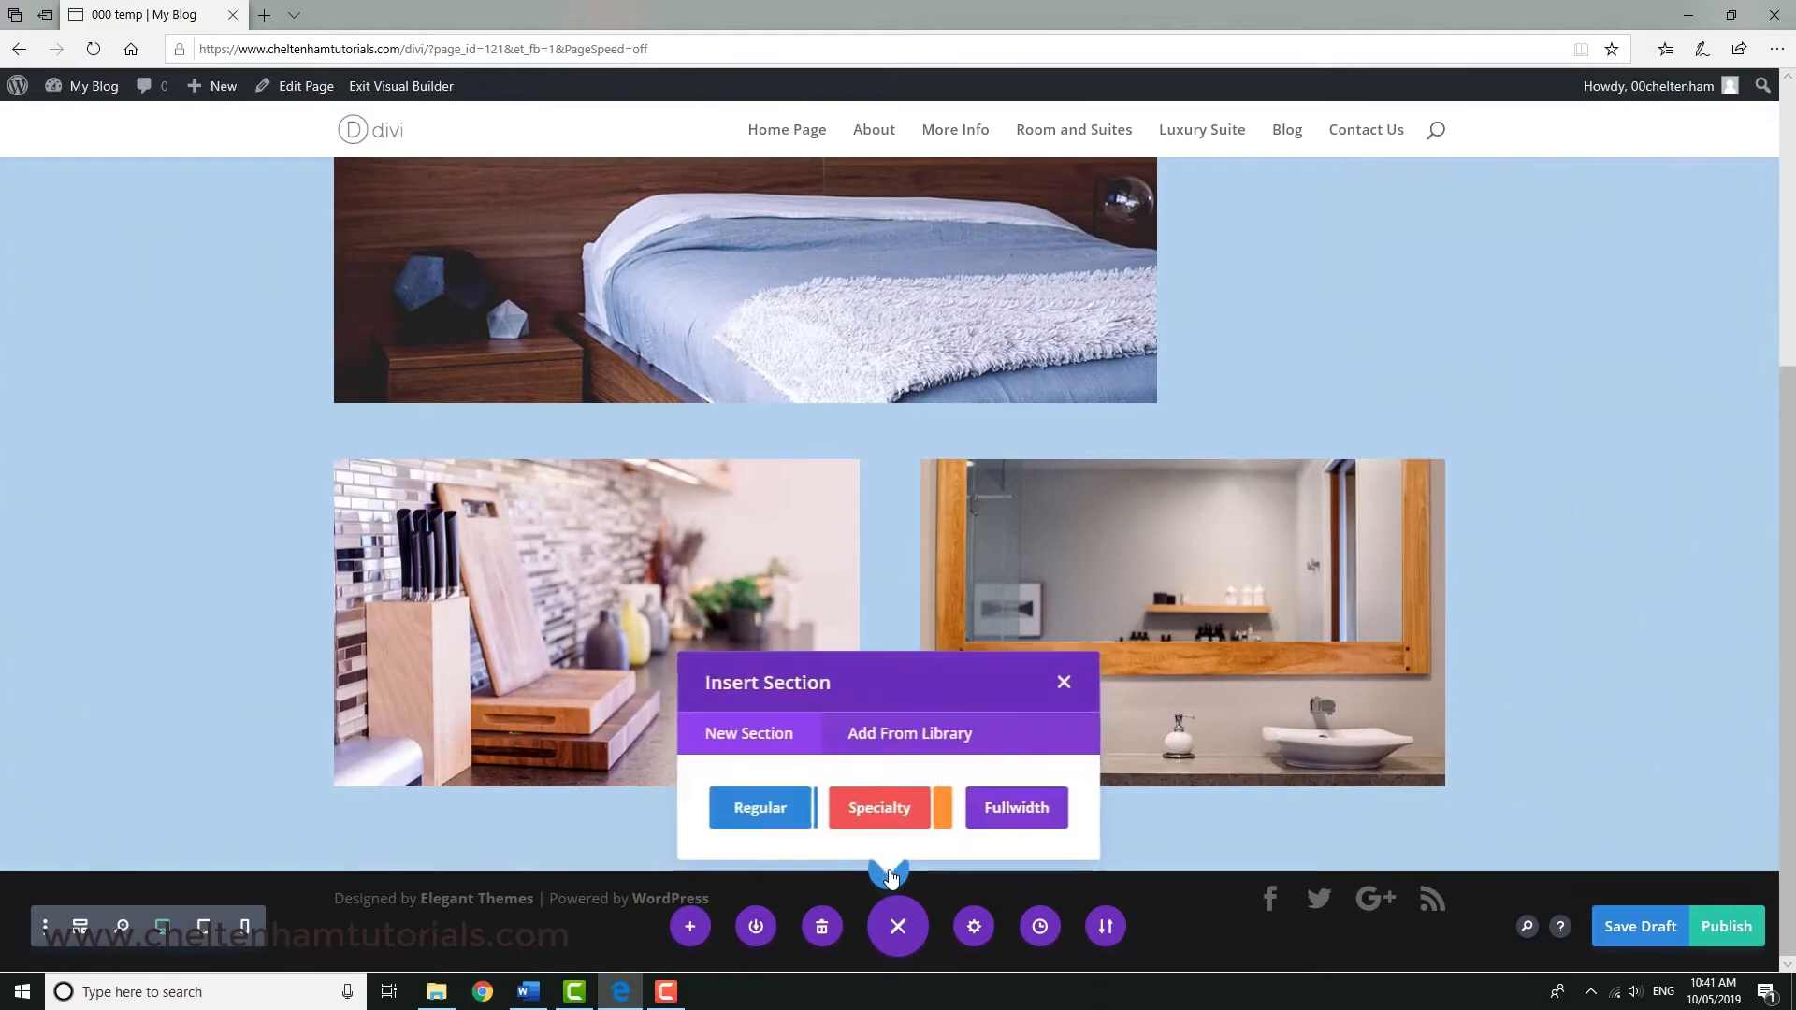
pyautogui.click(754, 805)
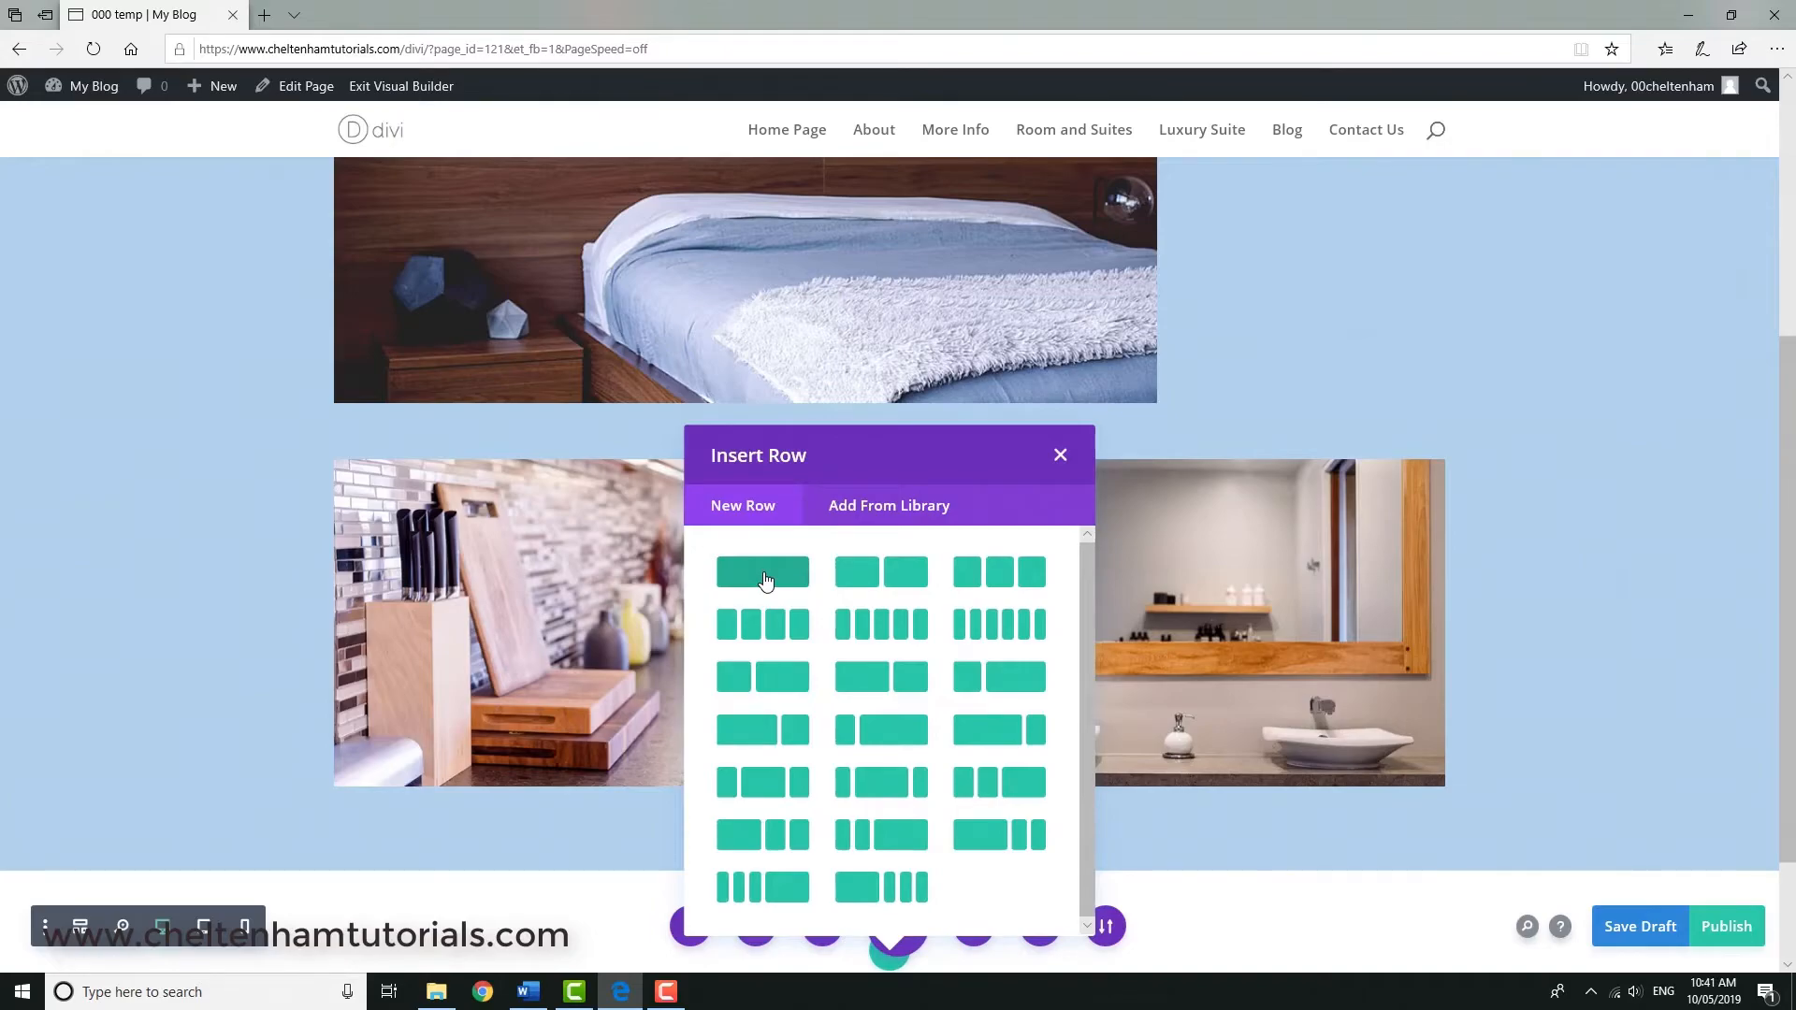
pyautogui.click(765, 582)
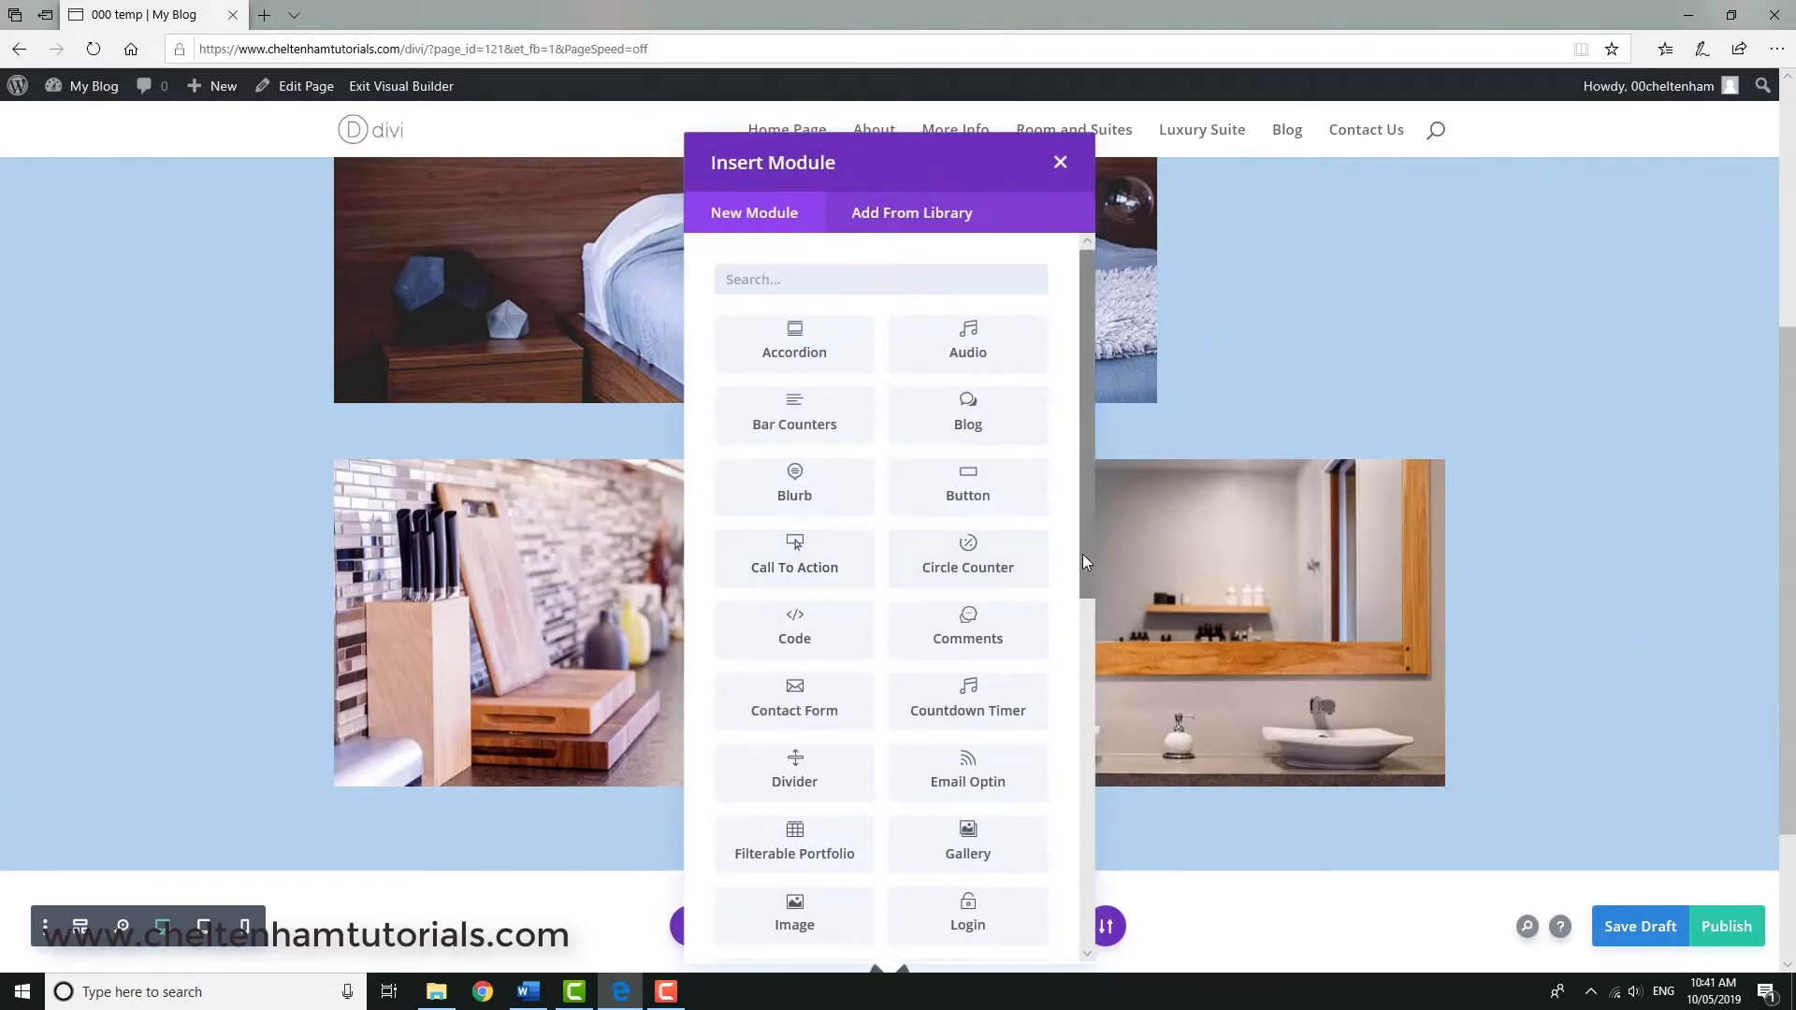
pyautogui.moveTo(1085, 553); pyautogui.dragTo(1105, 710)
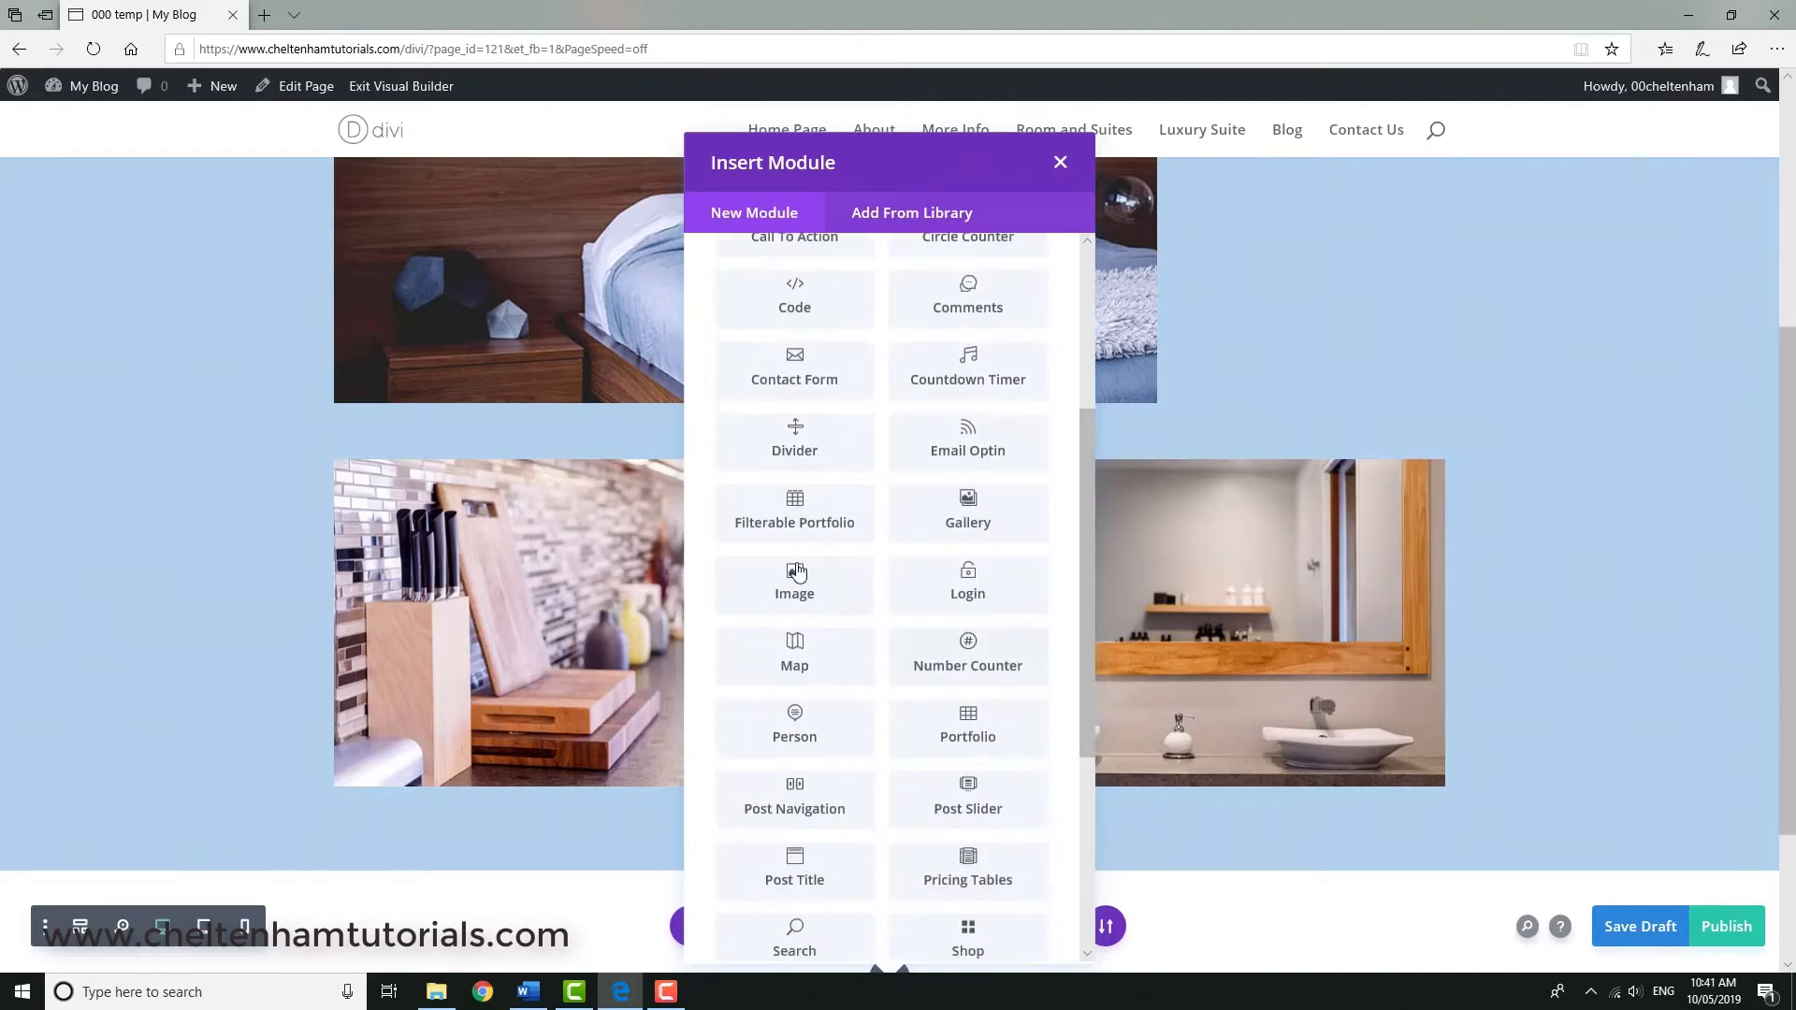
pyautogui.click(818, 595)
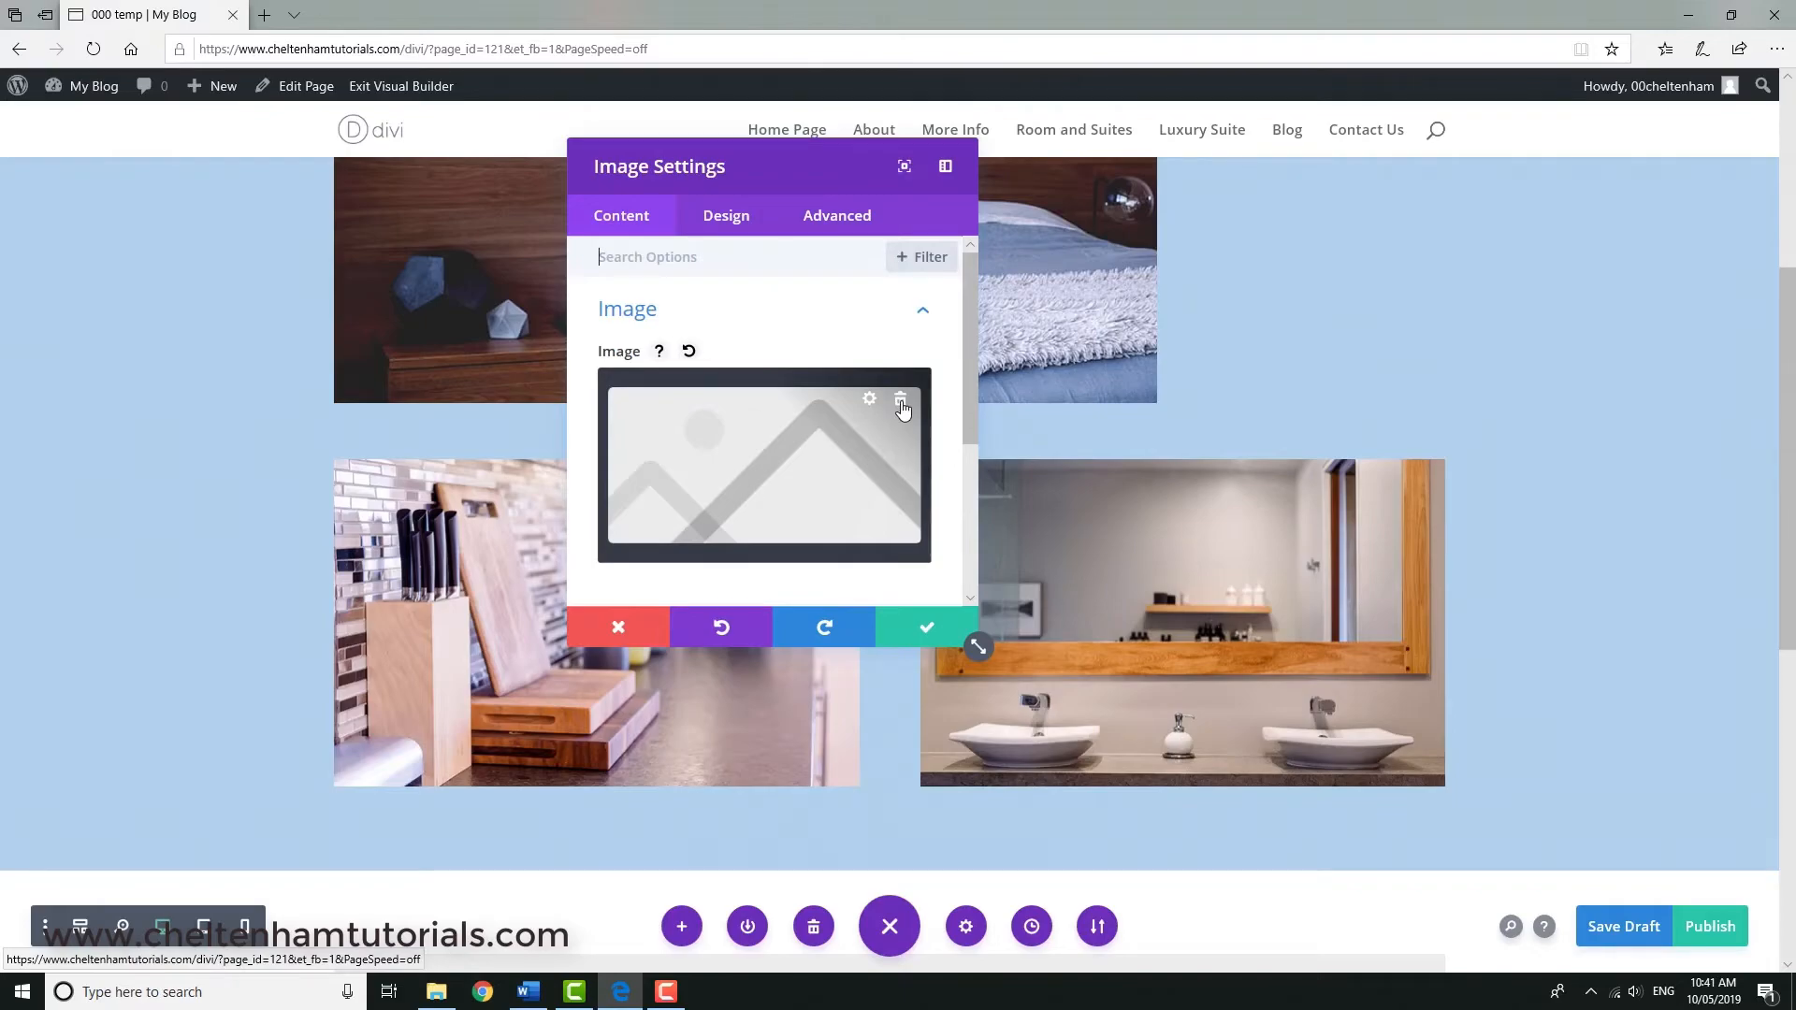
# - Replace the new Image module's placeholder with bed-and-breakfast-25.jpg from the media library and save the module
pyautogui.click(901, 402)
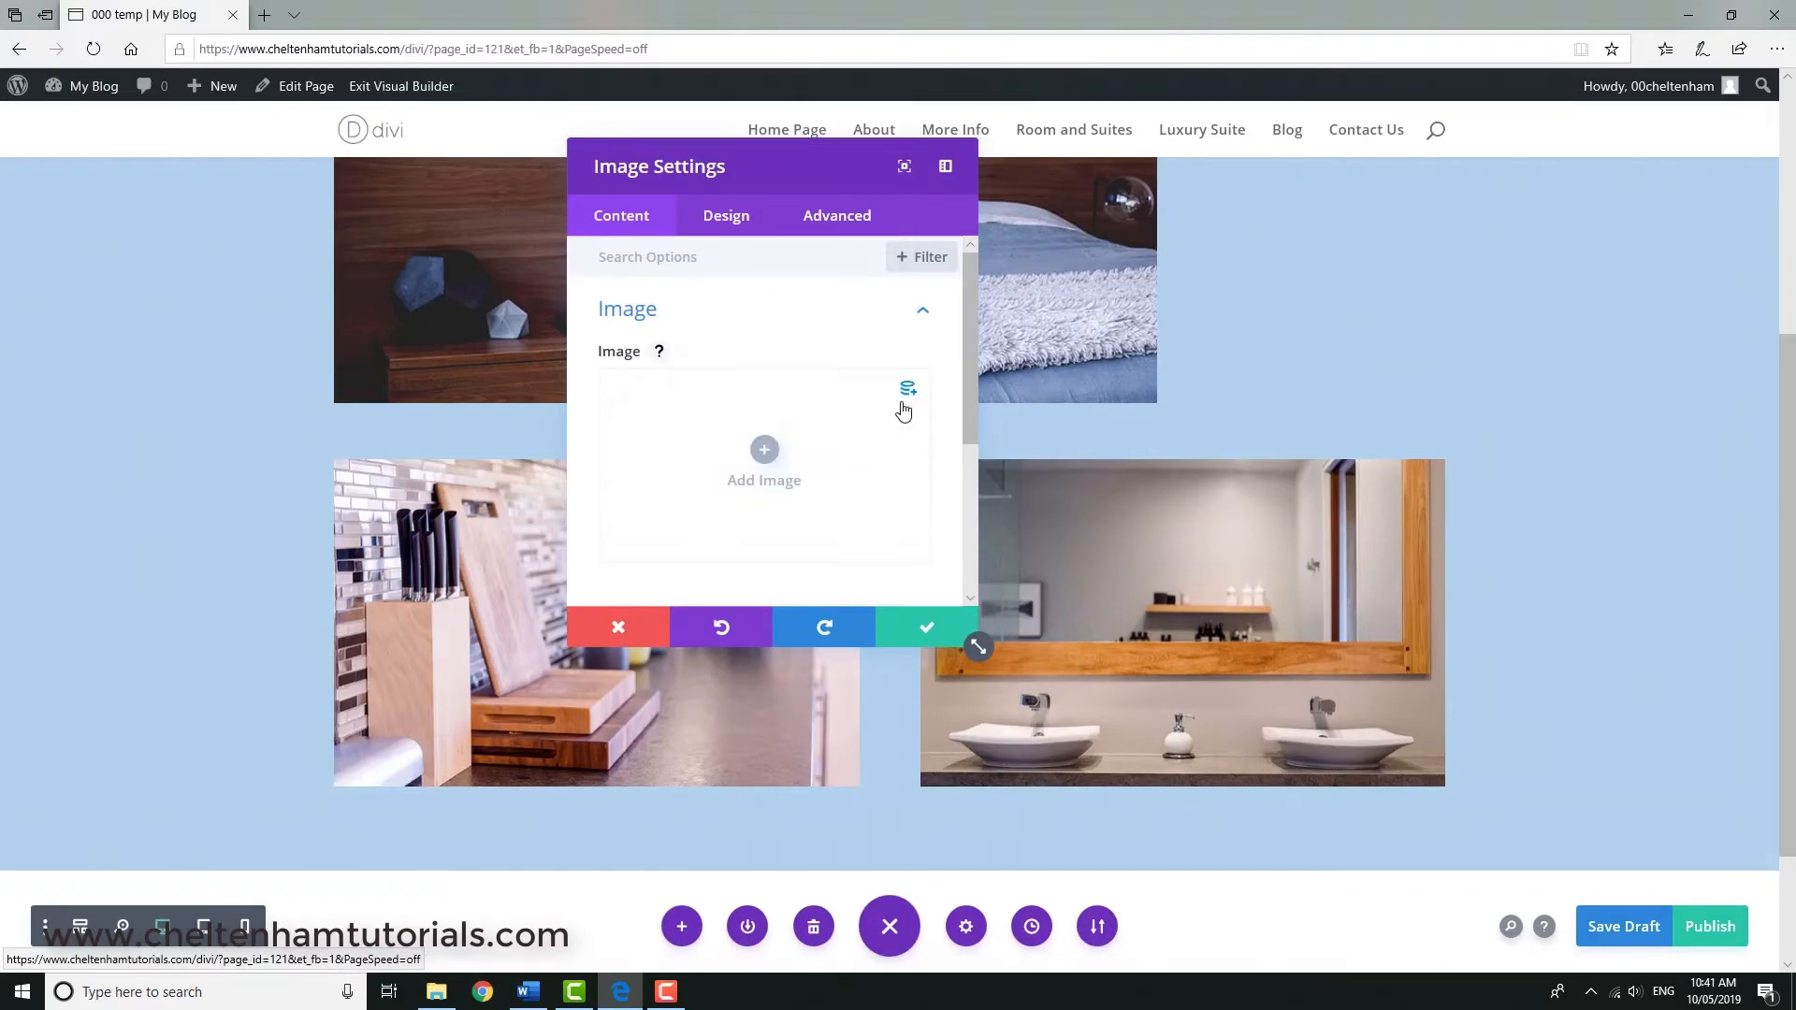
pyautogui.click(765, 452)
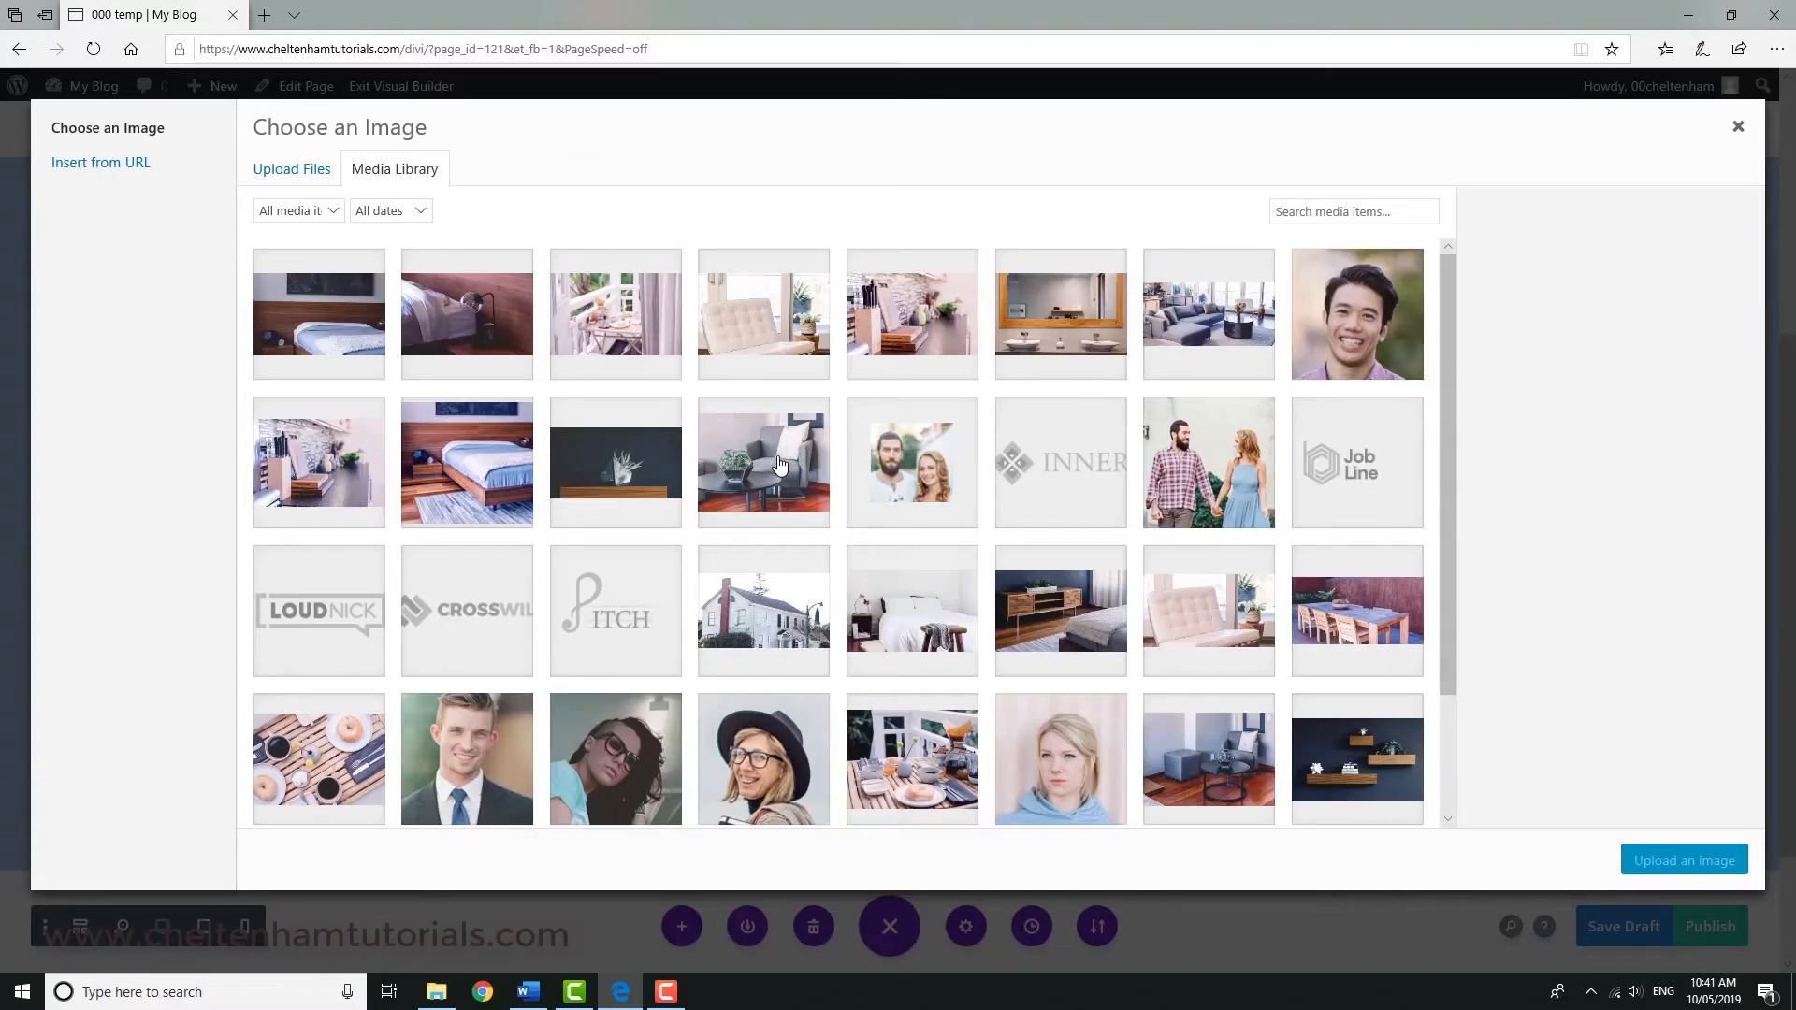
pyautogui.click(1339, 610)
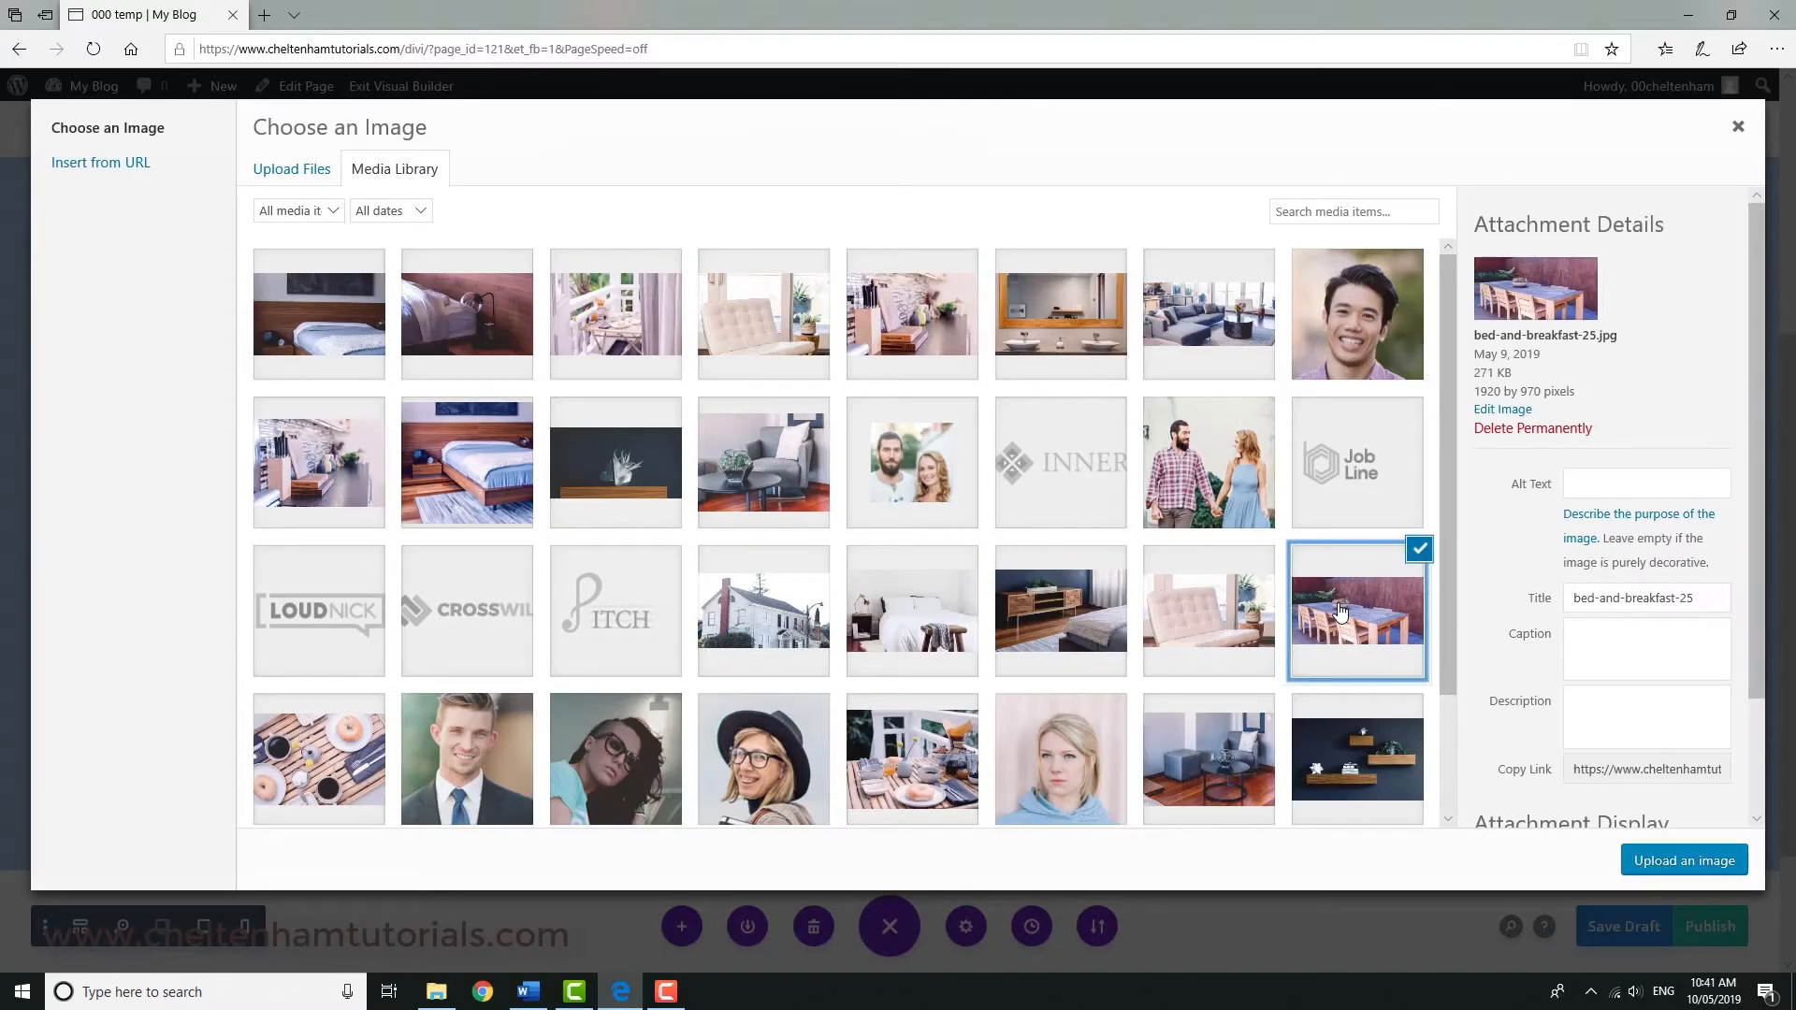
pyautogui.moveTo(1759, 574); pyautogui.dragTo(1753, 741)
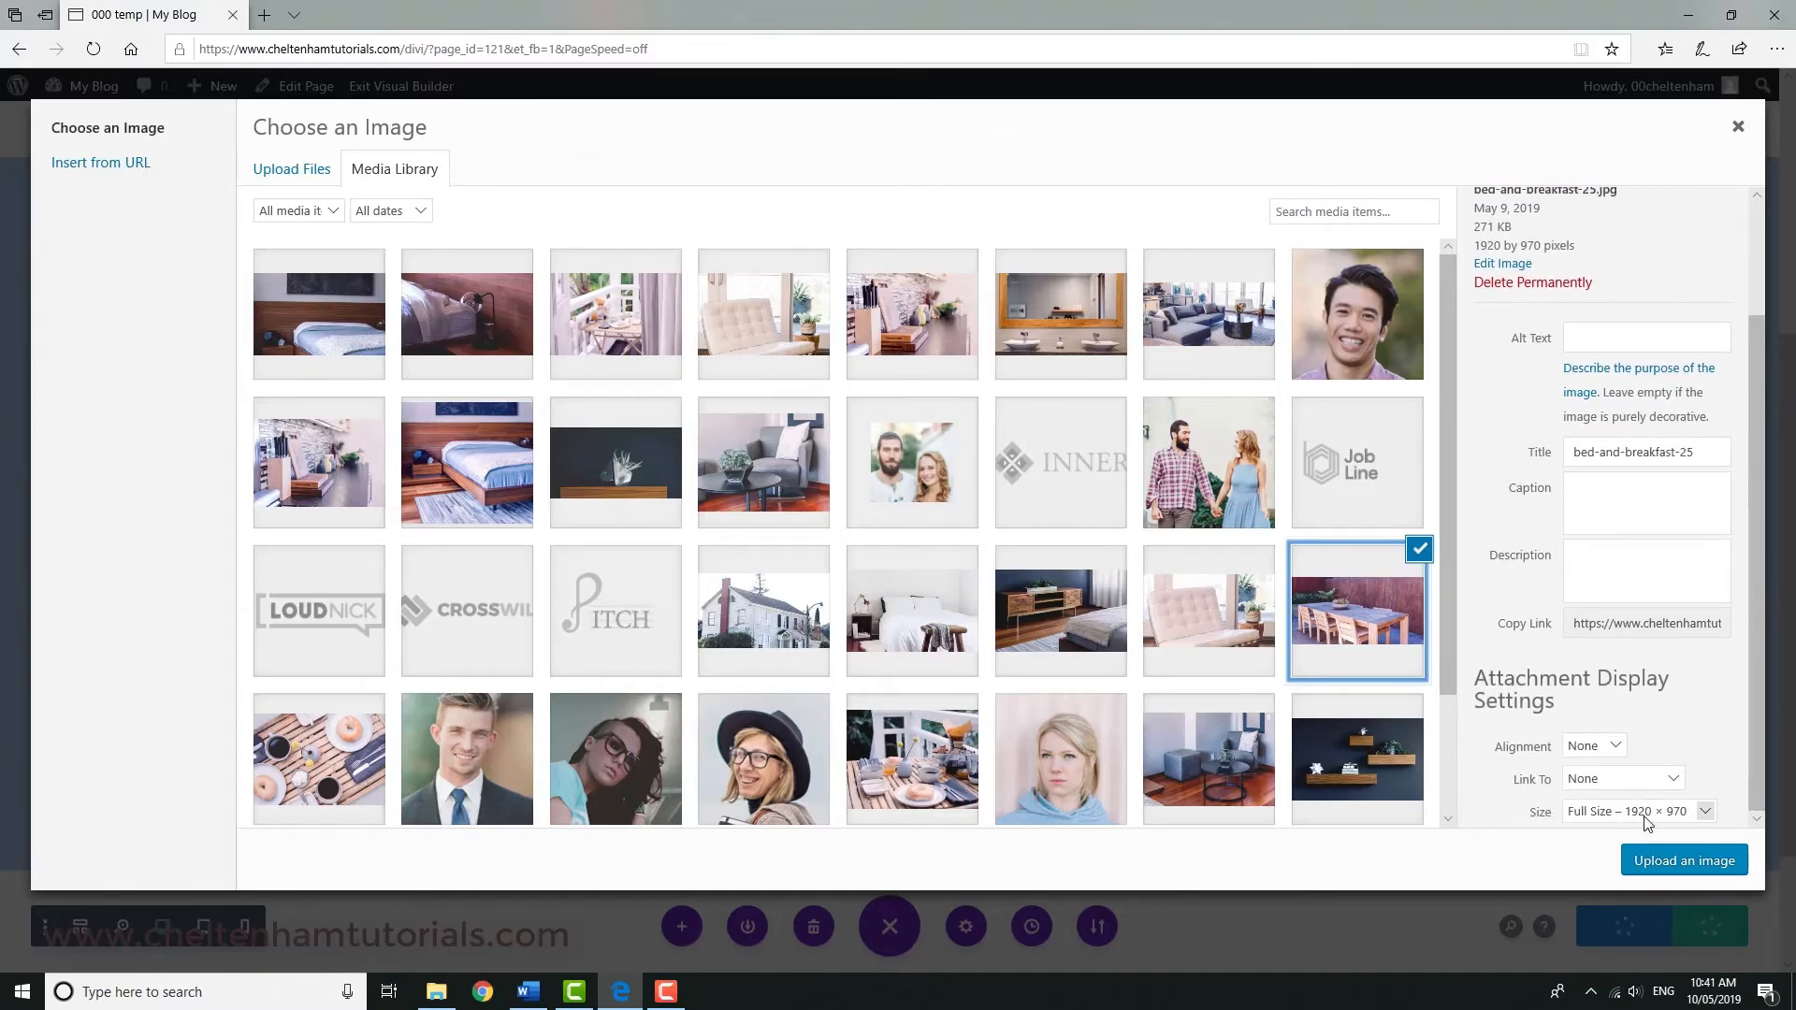
pyautogui.click(1668, 863)
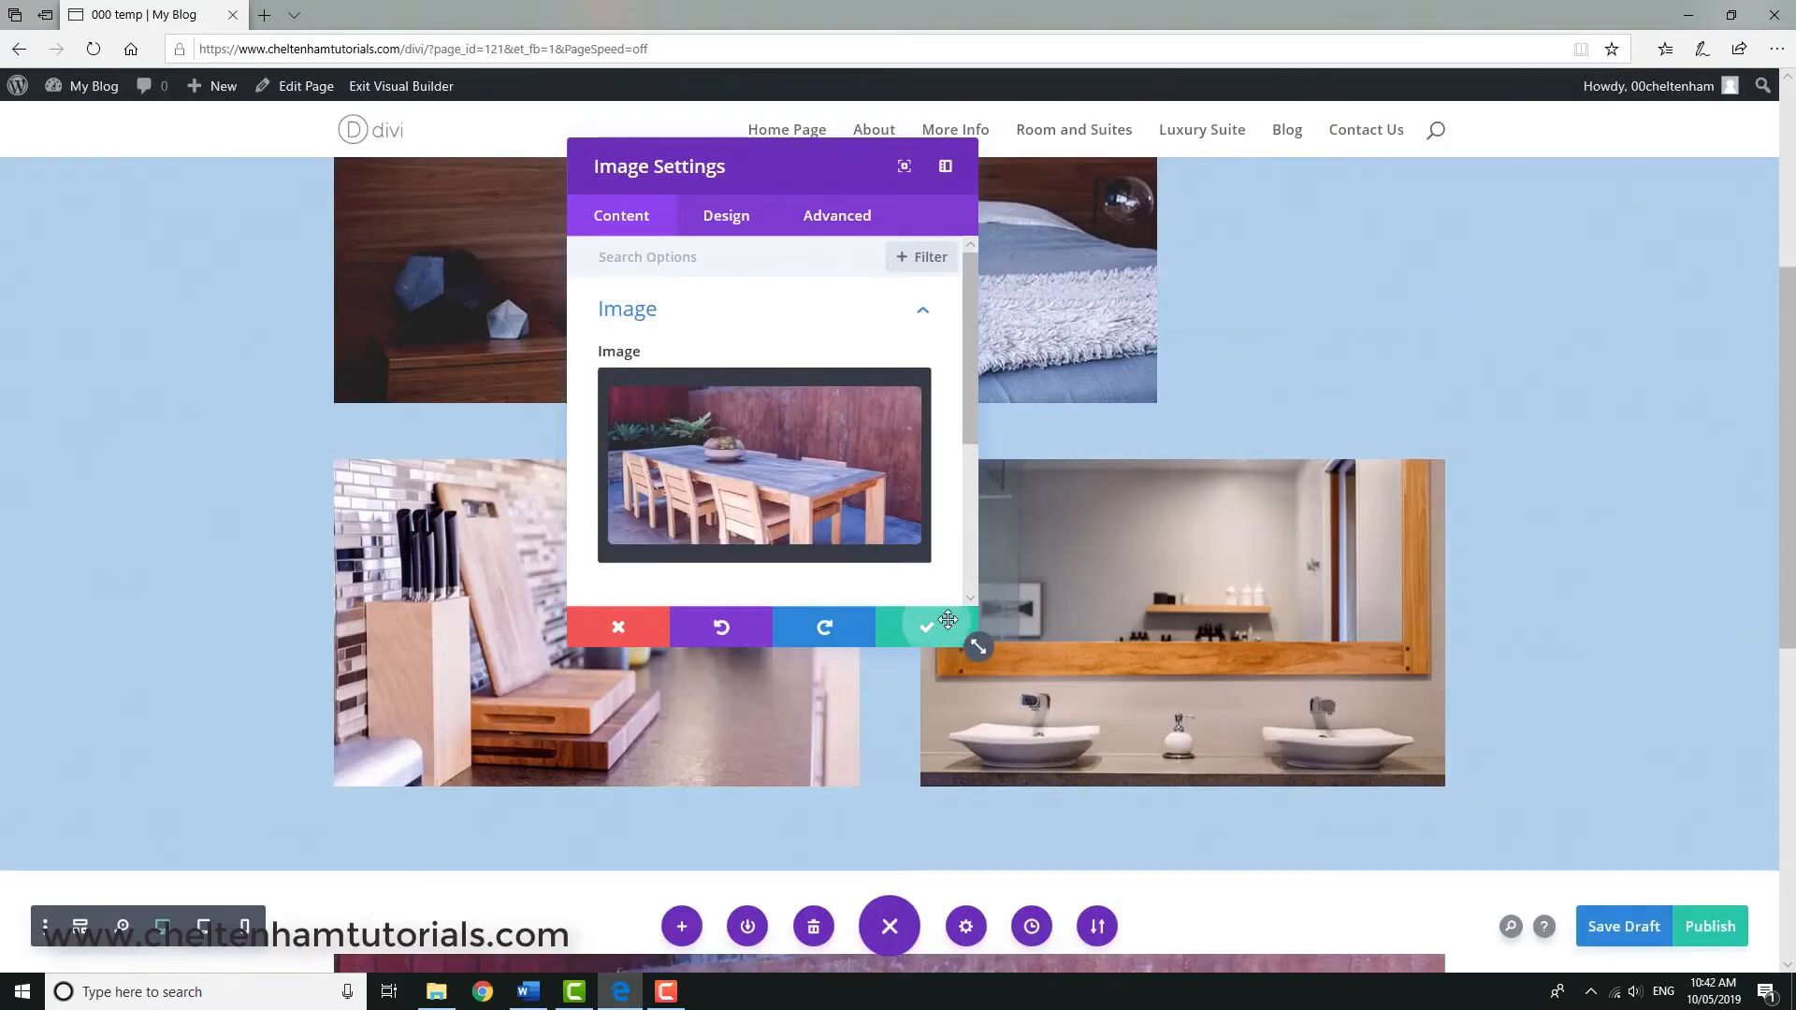
pyautogui.click(940, 629)
# - Set the background color of the section holding the outdoor table image to red #e02b20 and save the section settings
pyautogui.scroll(-2, 1572, 501)
pyautogui.scroll(-4, 1568, 501)
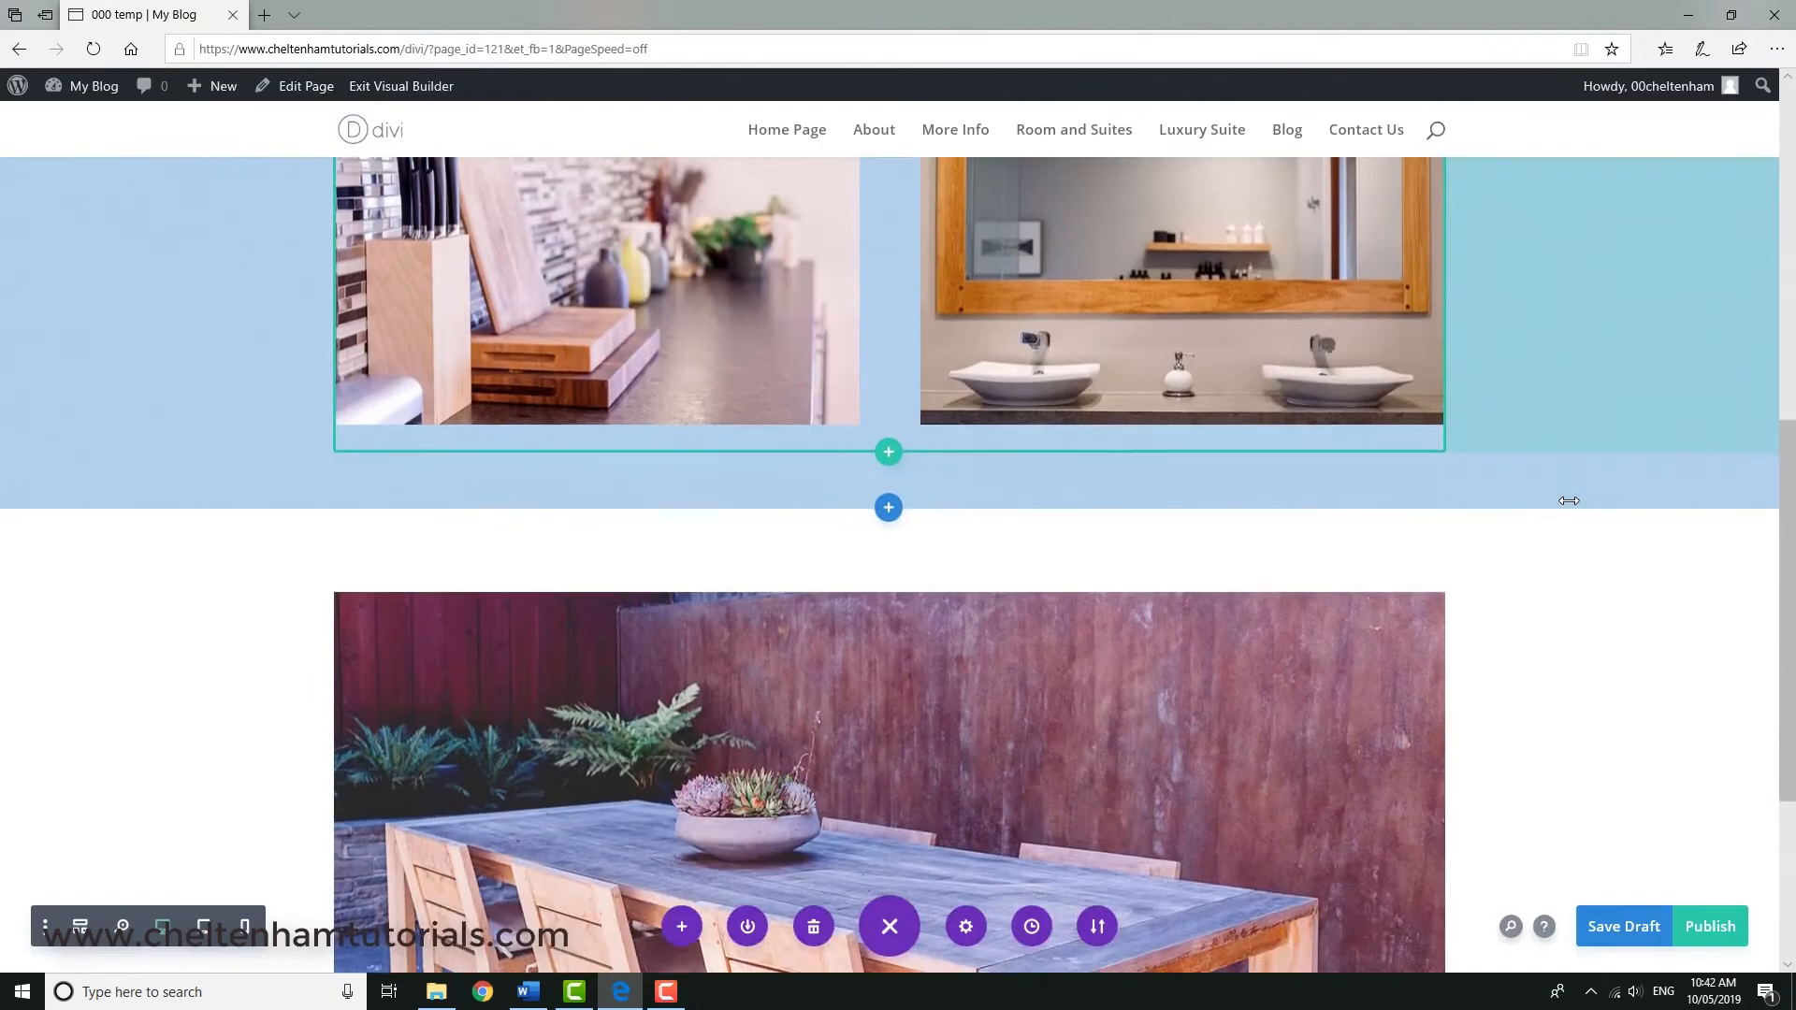
pyautogui.scroll(3, 1562, 493)
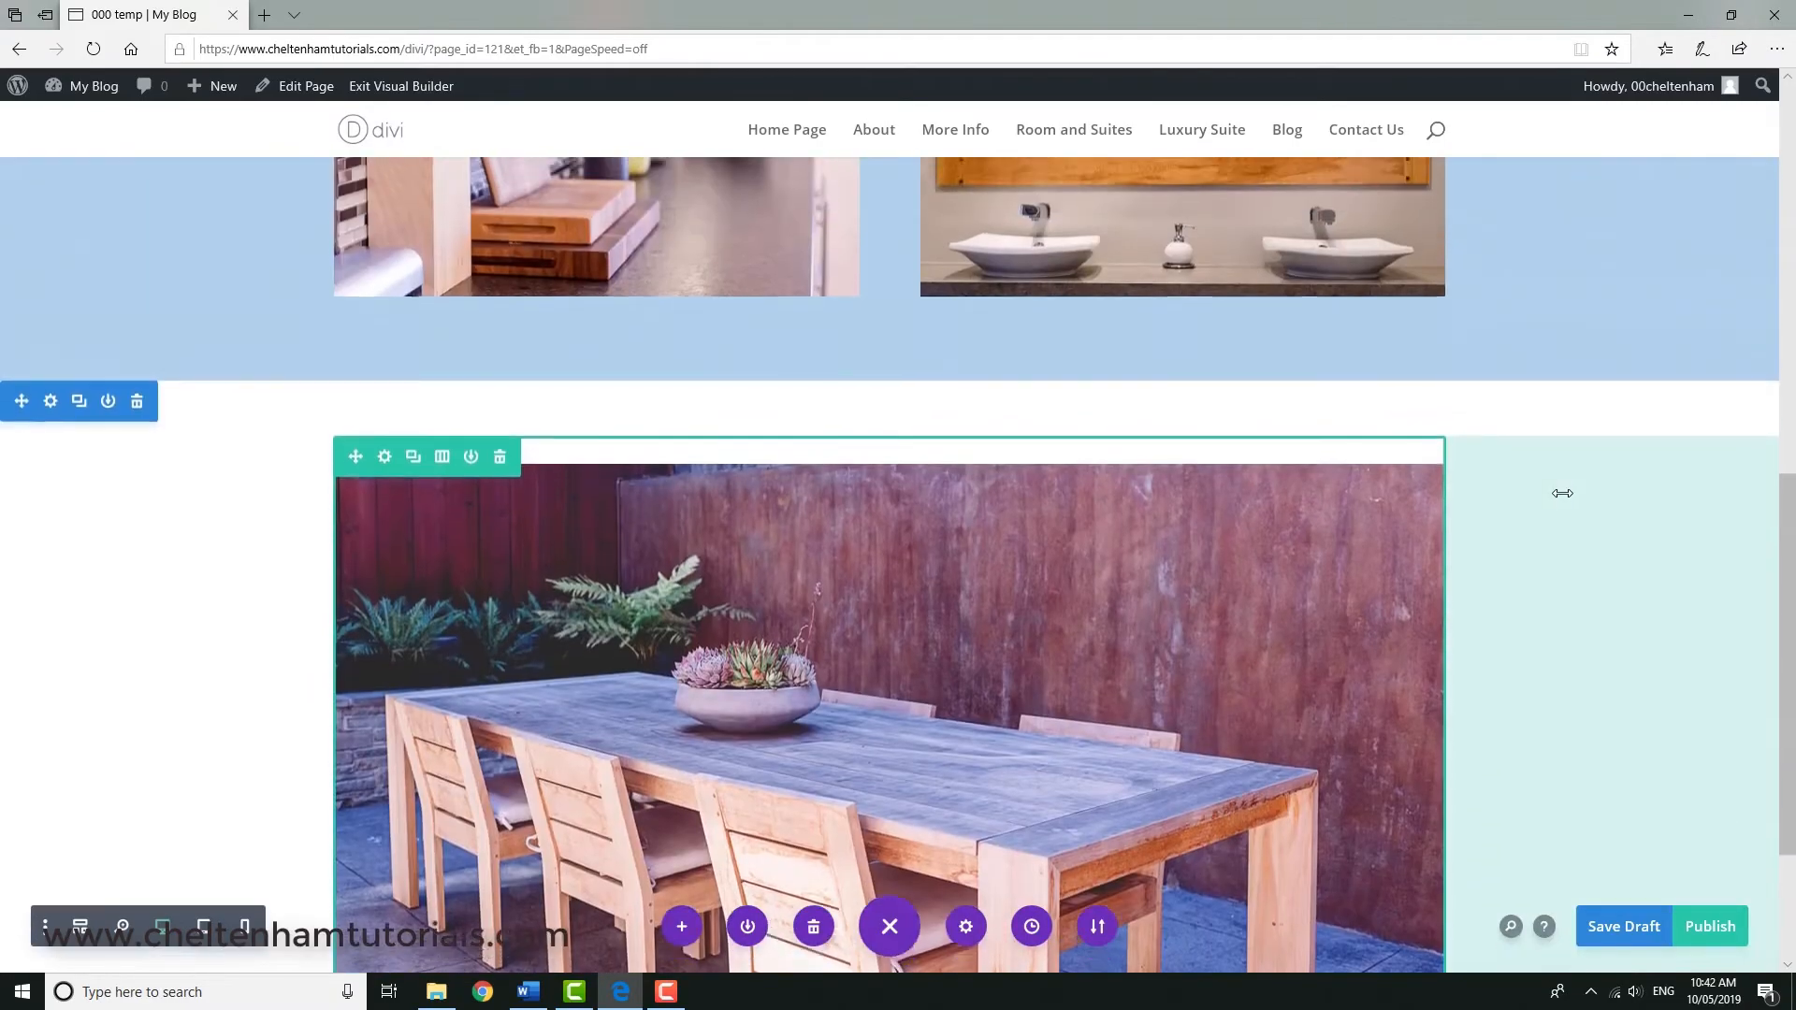
pyautogui.scroll(3, 233, 593)
pyautogui.scroll(4, 242, 347)
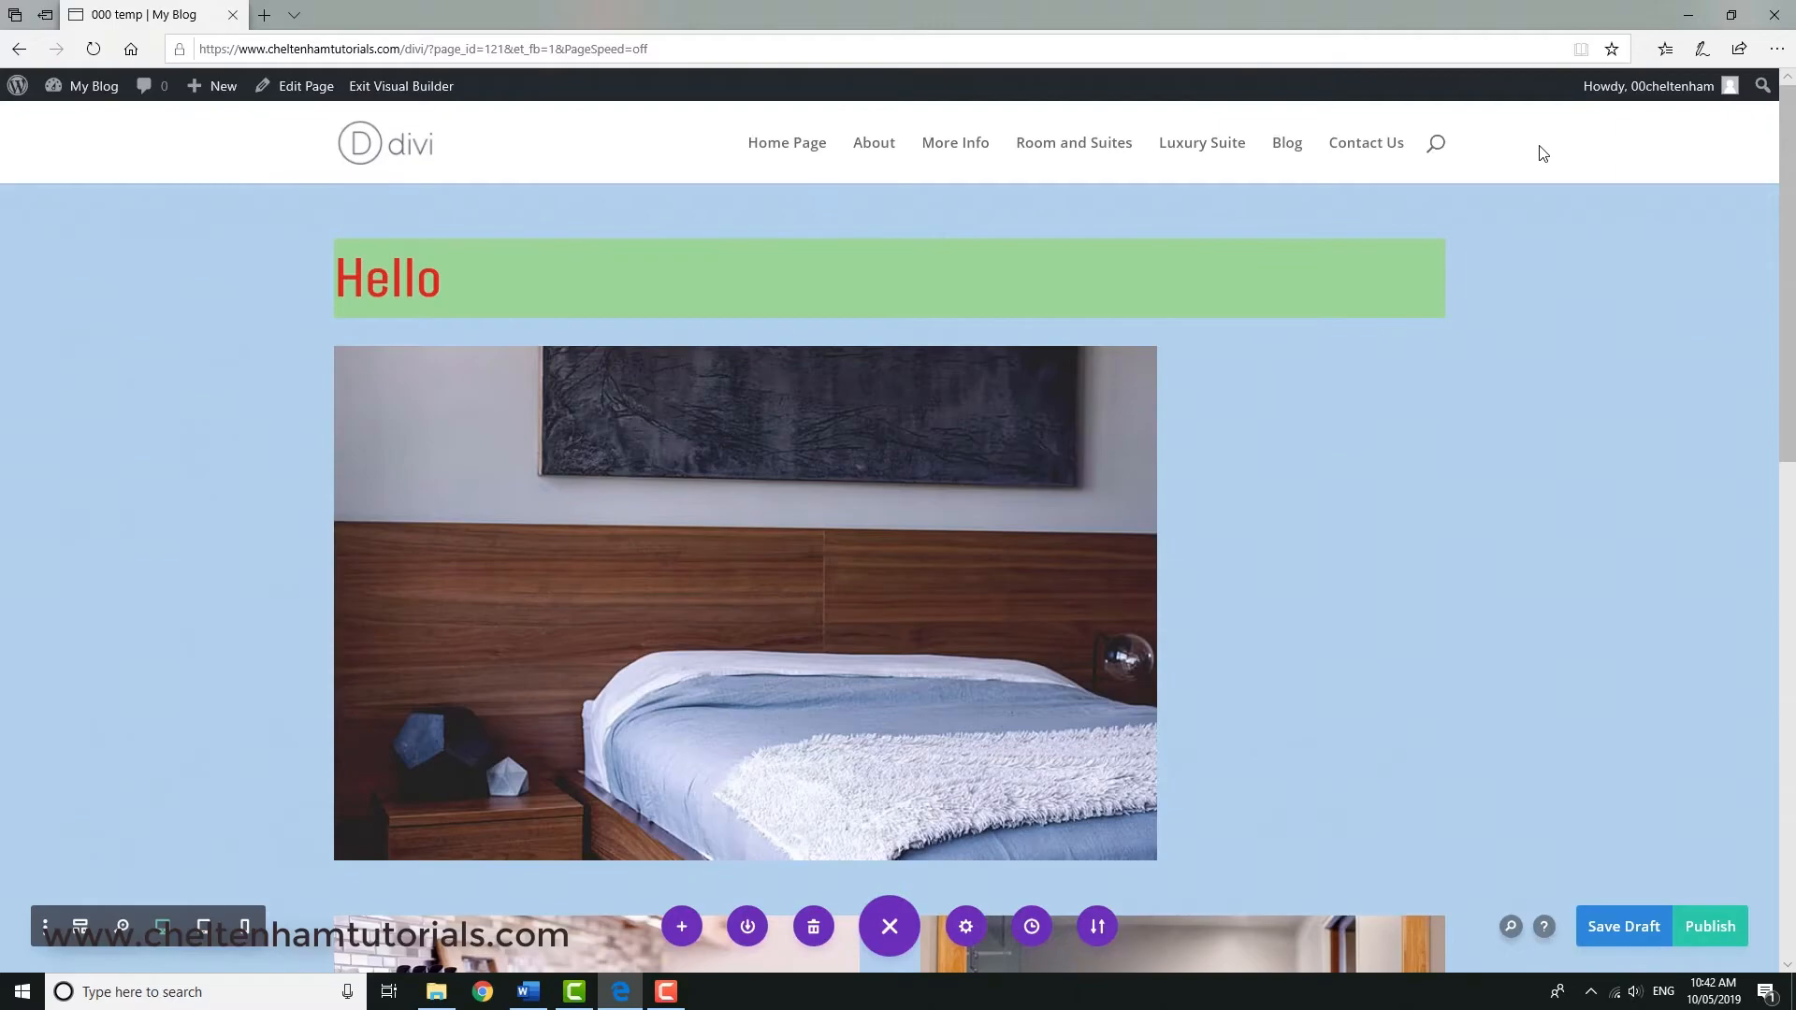
pyautogui.scroll(-10, 1534, 151)
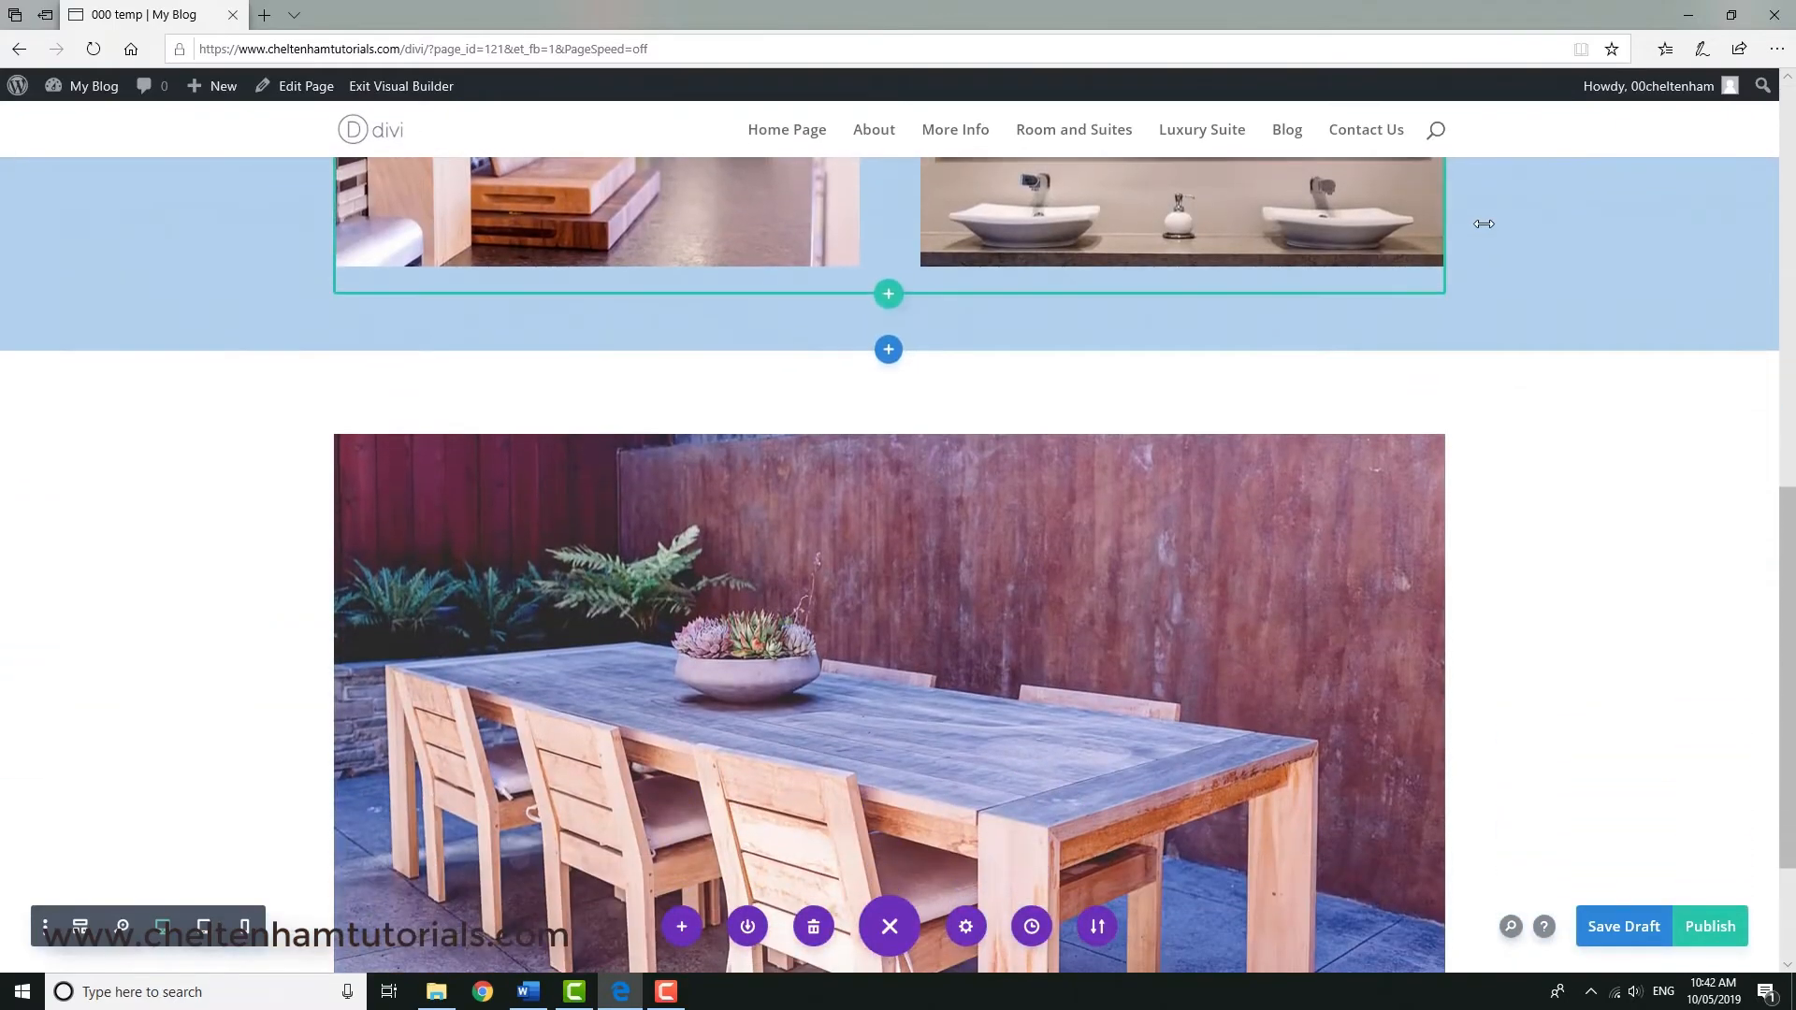
pyautogui.moveTo(510, 429)
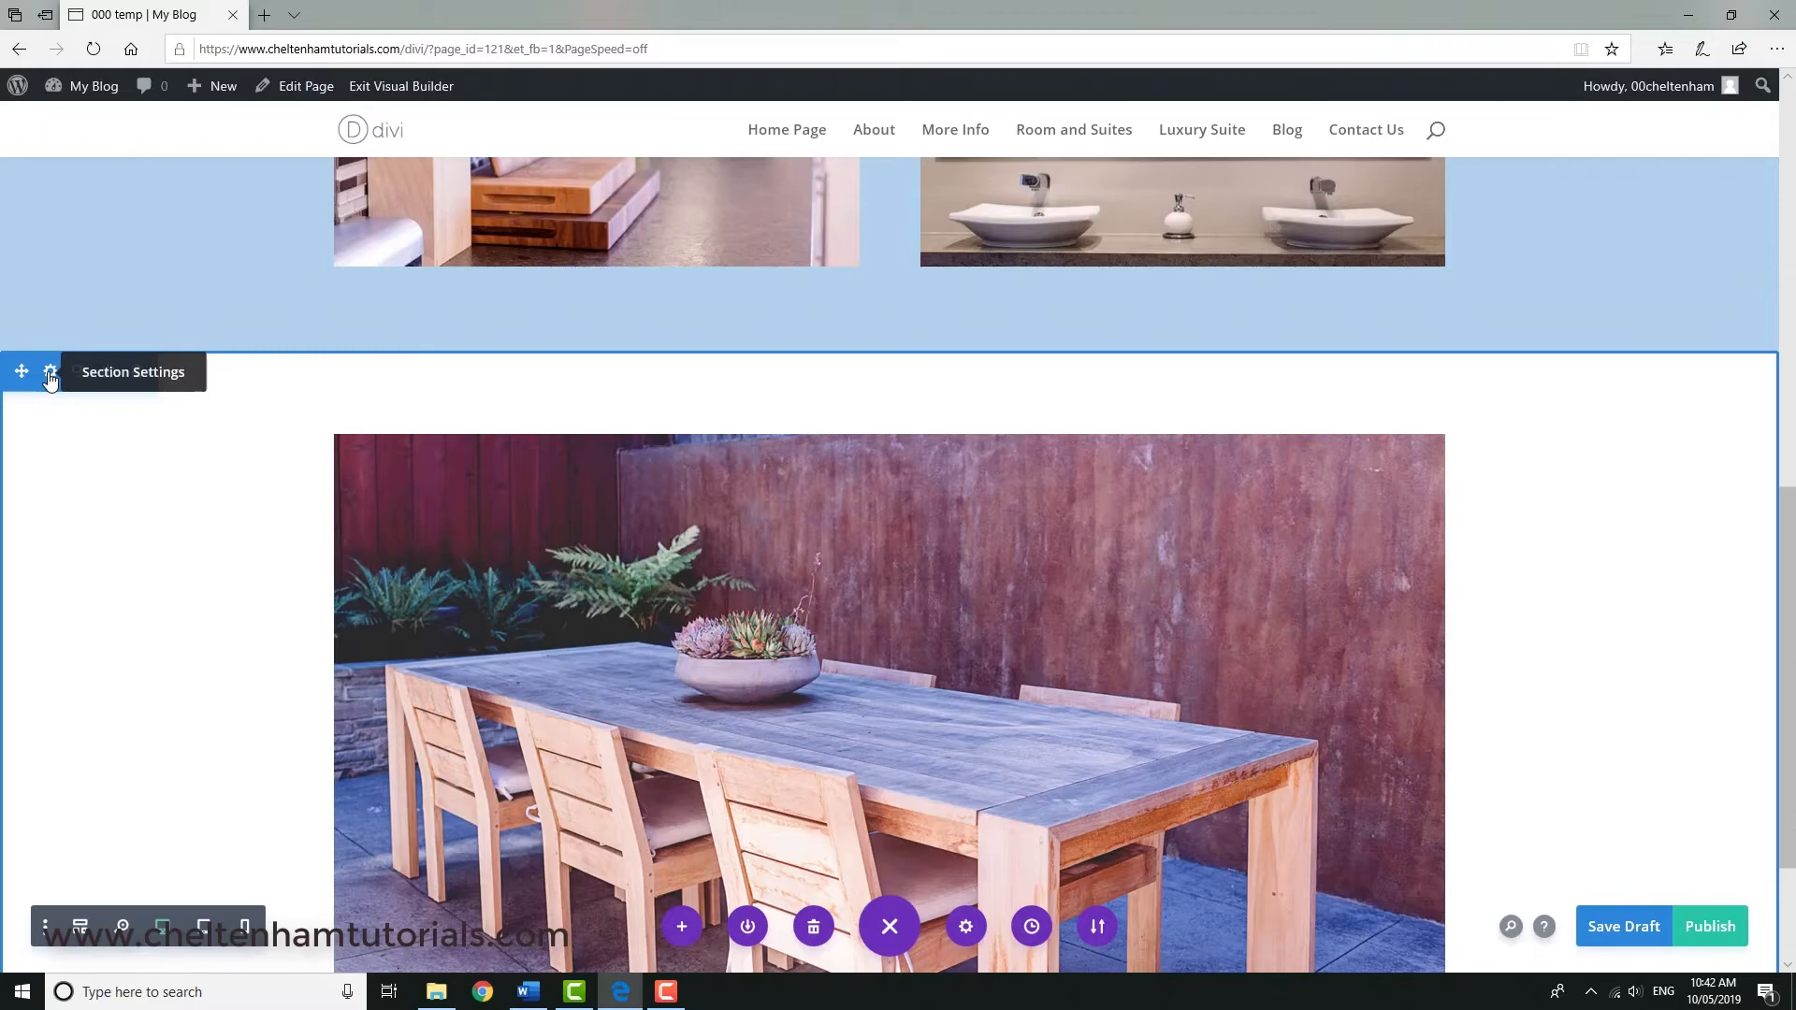
pyautogui.click(50, 374)
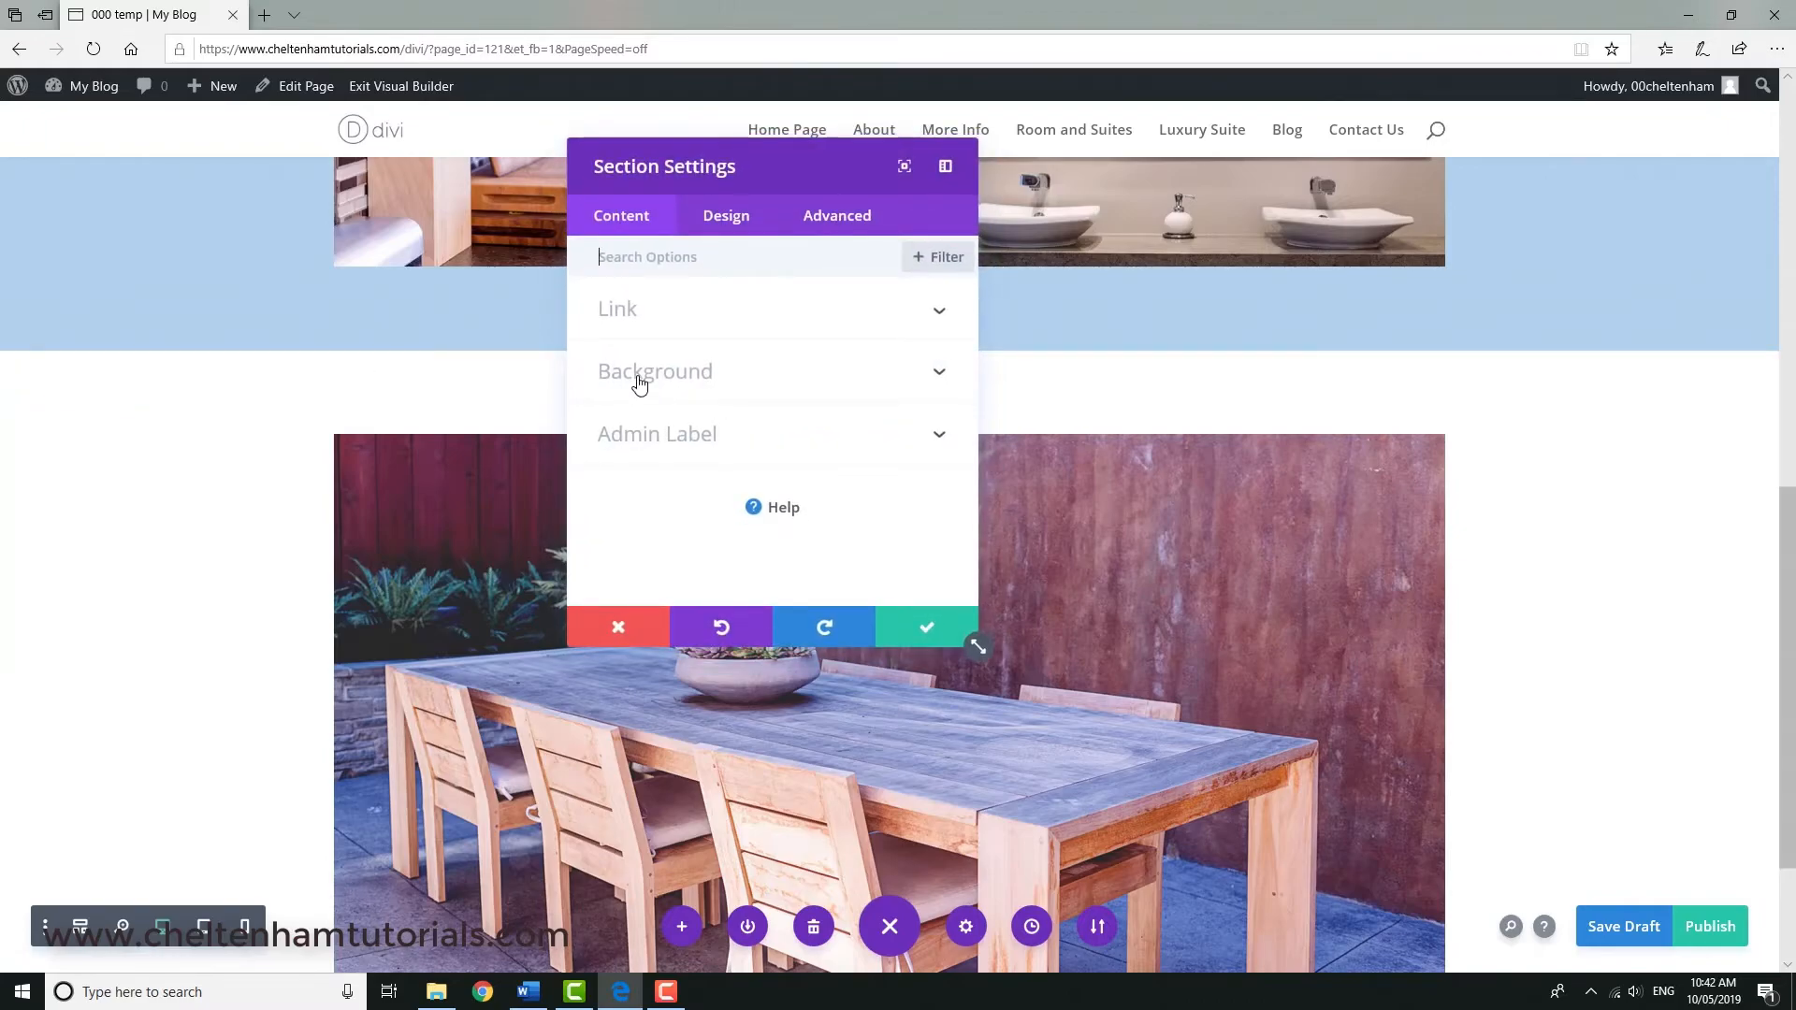
pyautogui.click(640, 374)
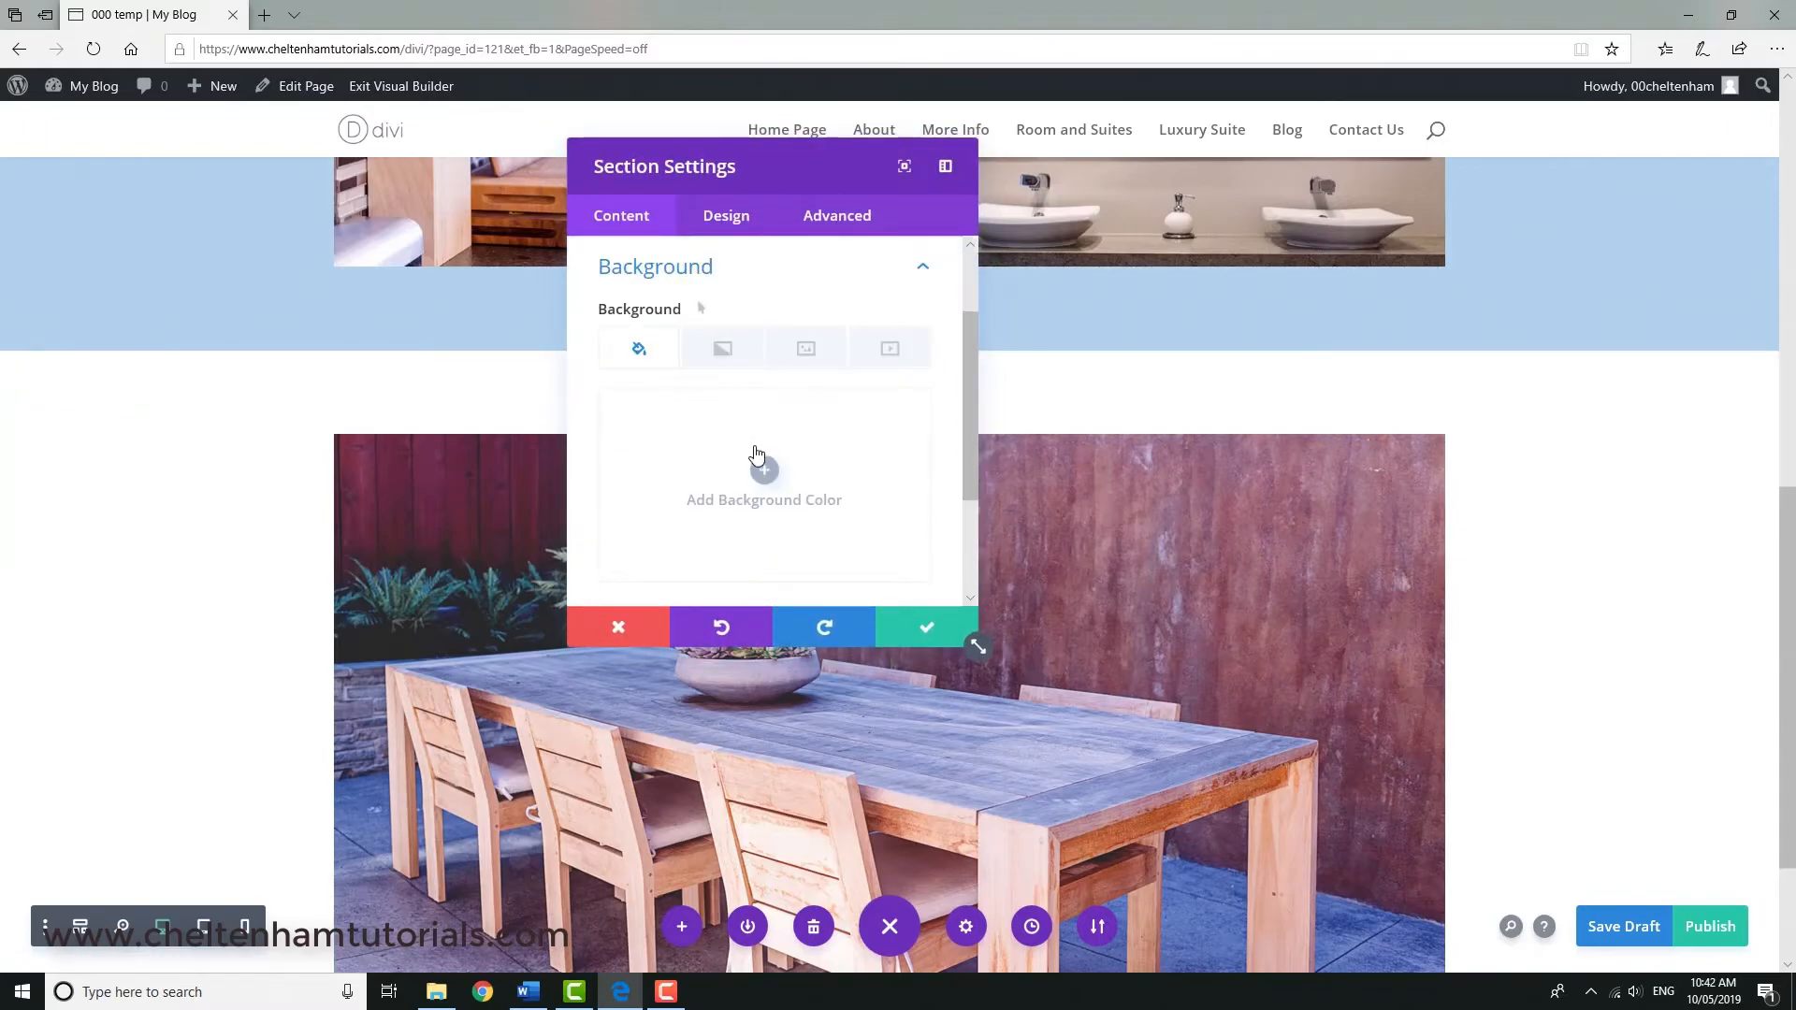
pyautogui.click(764, 469)
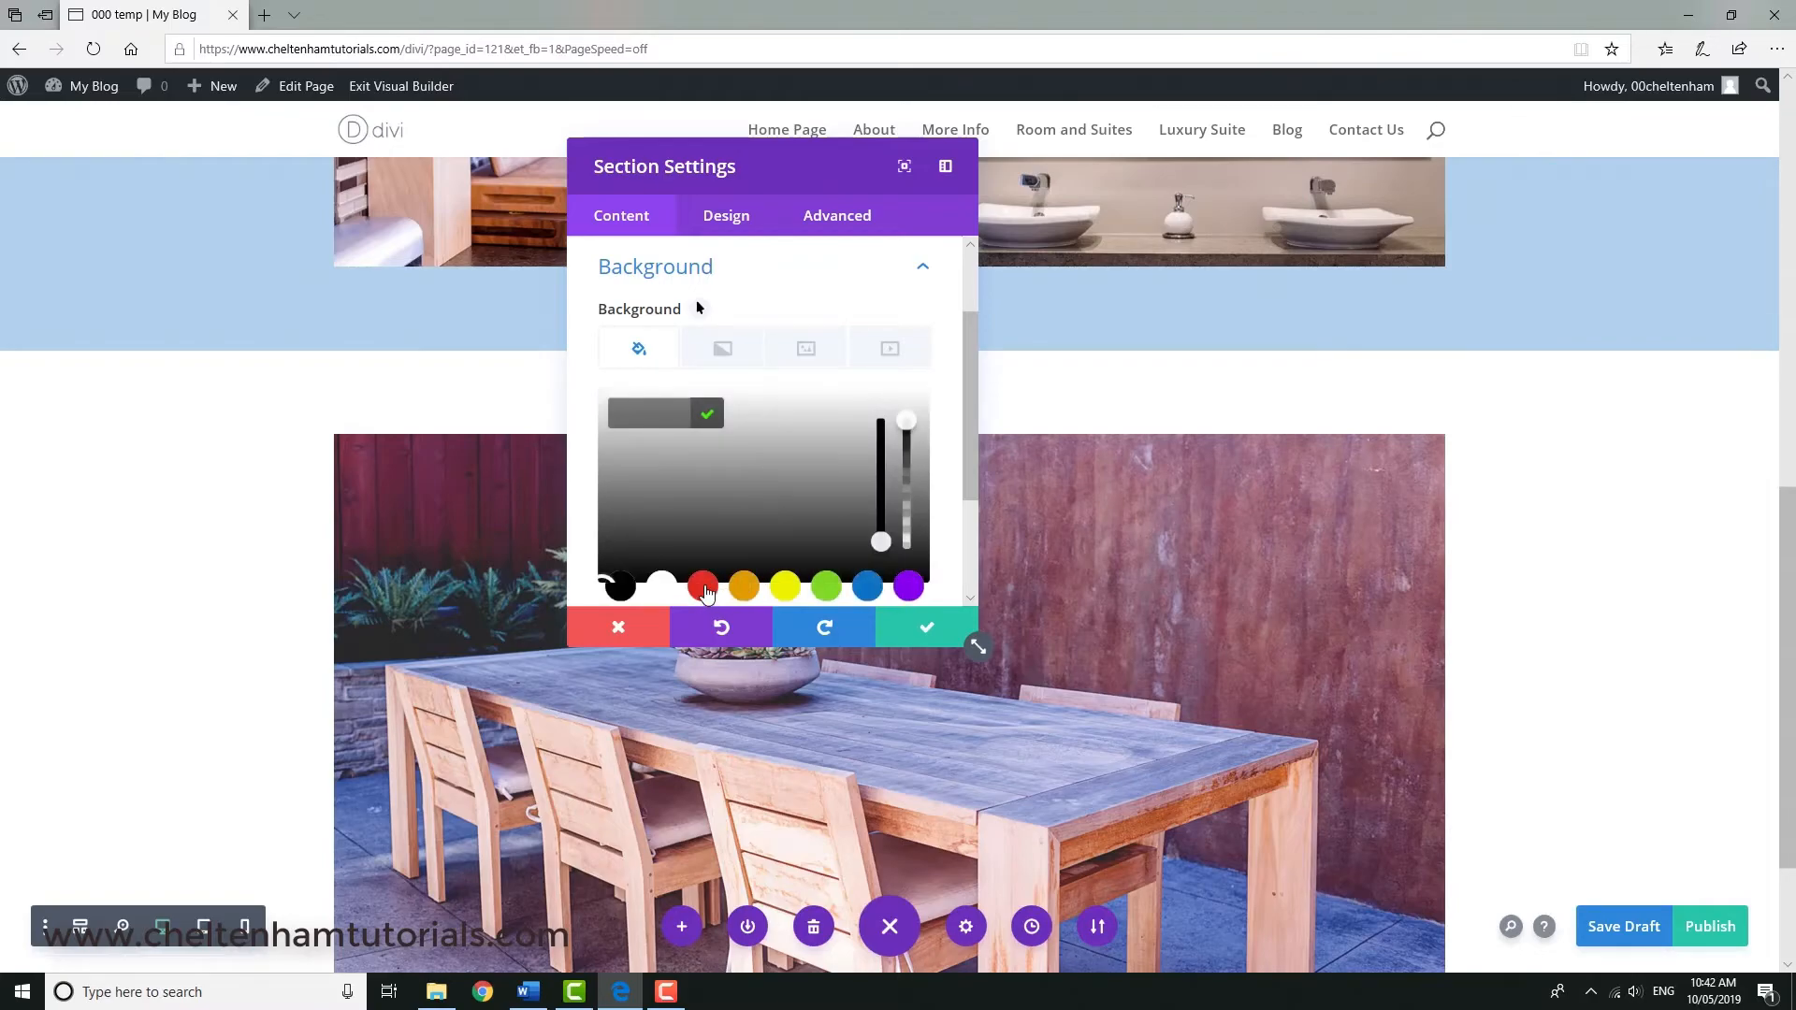
pyautogui.click(704, 587)
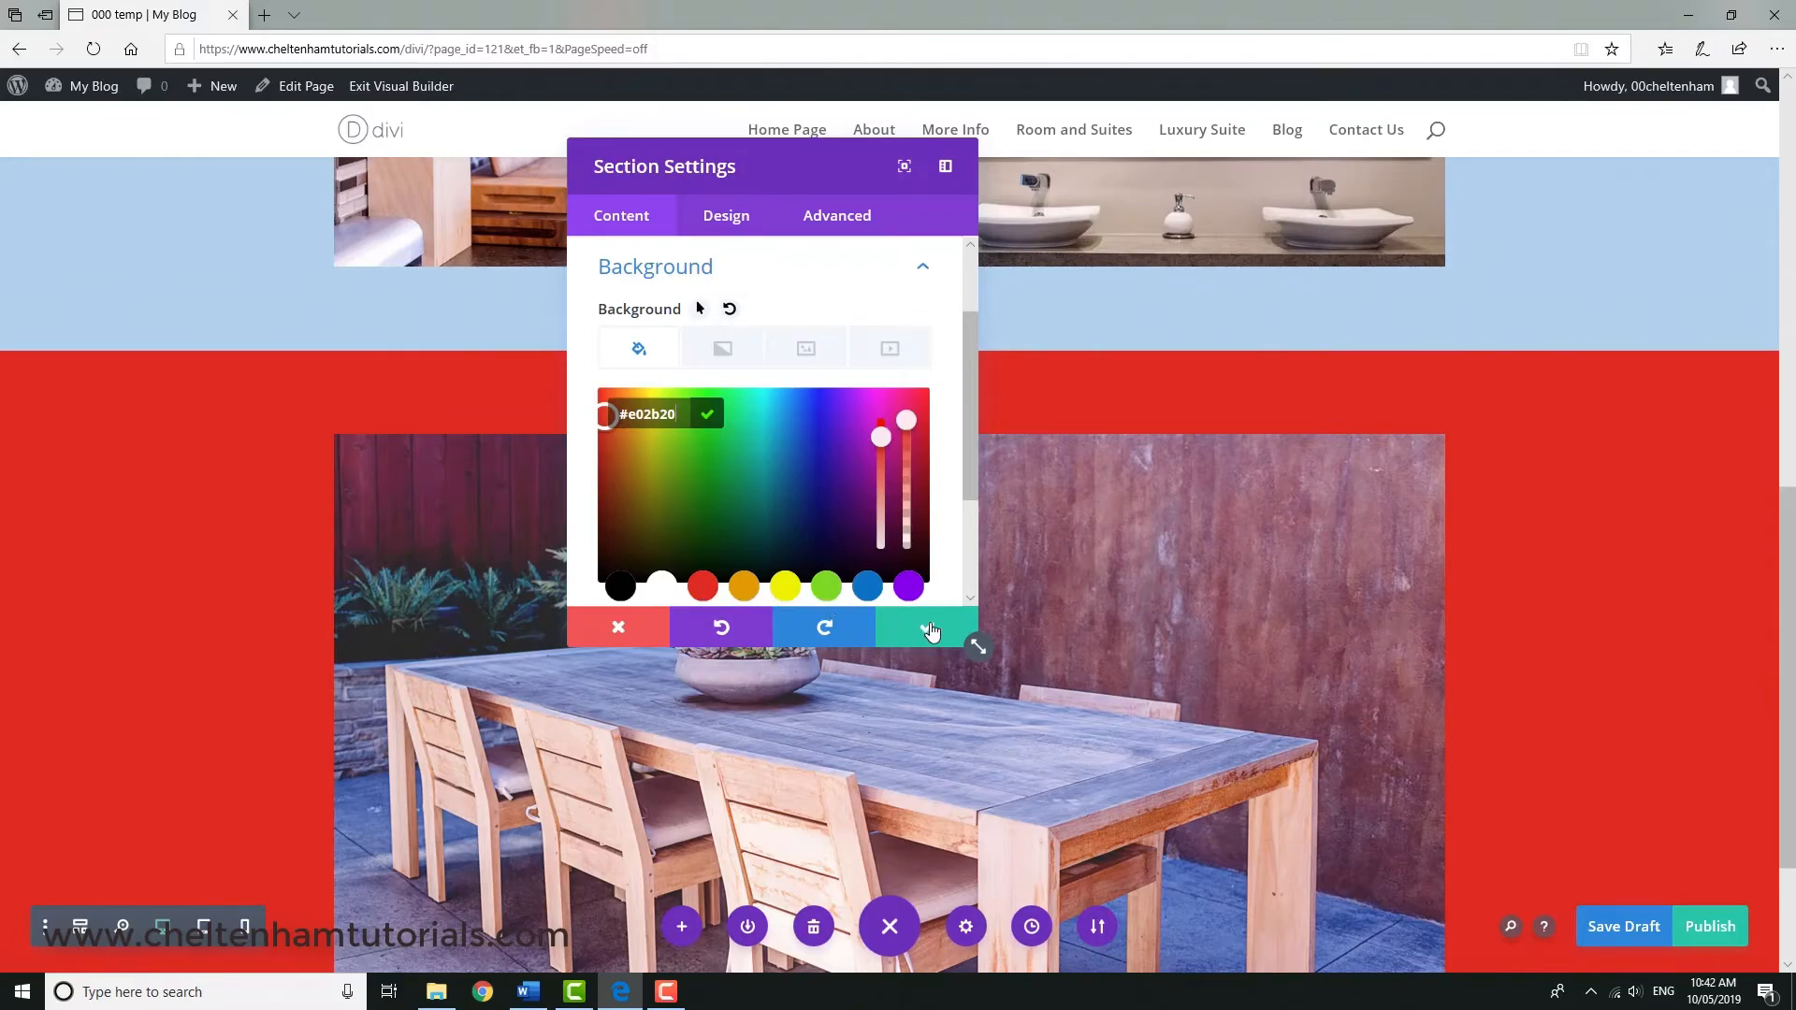
pyautogui.click(930, 630)
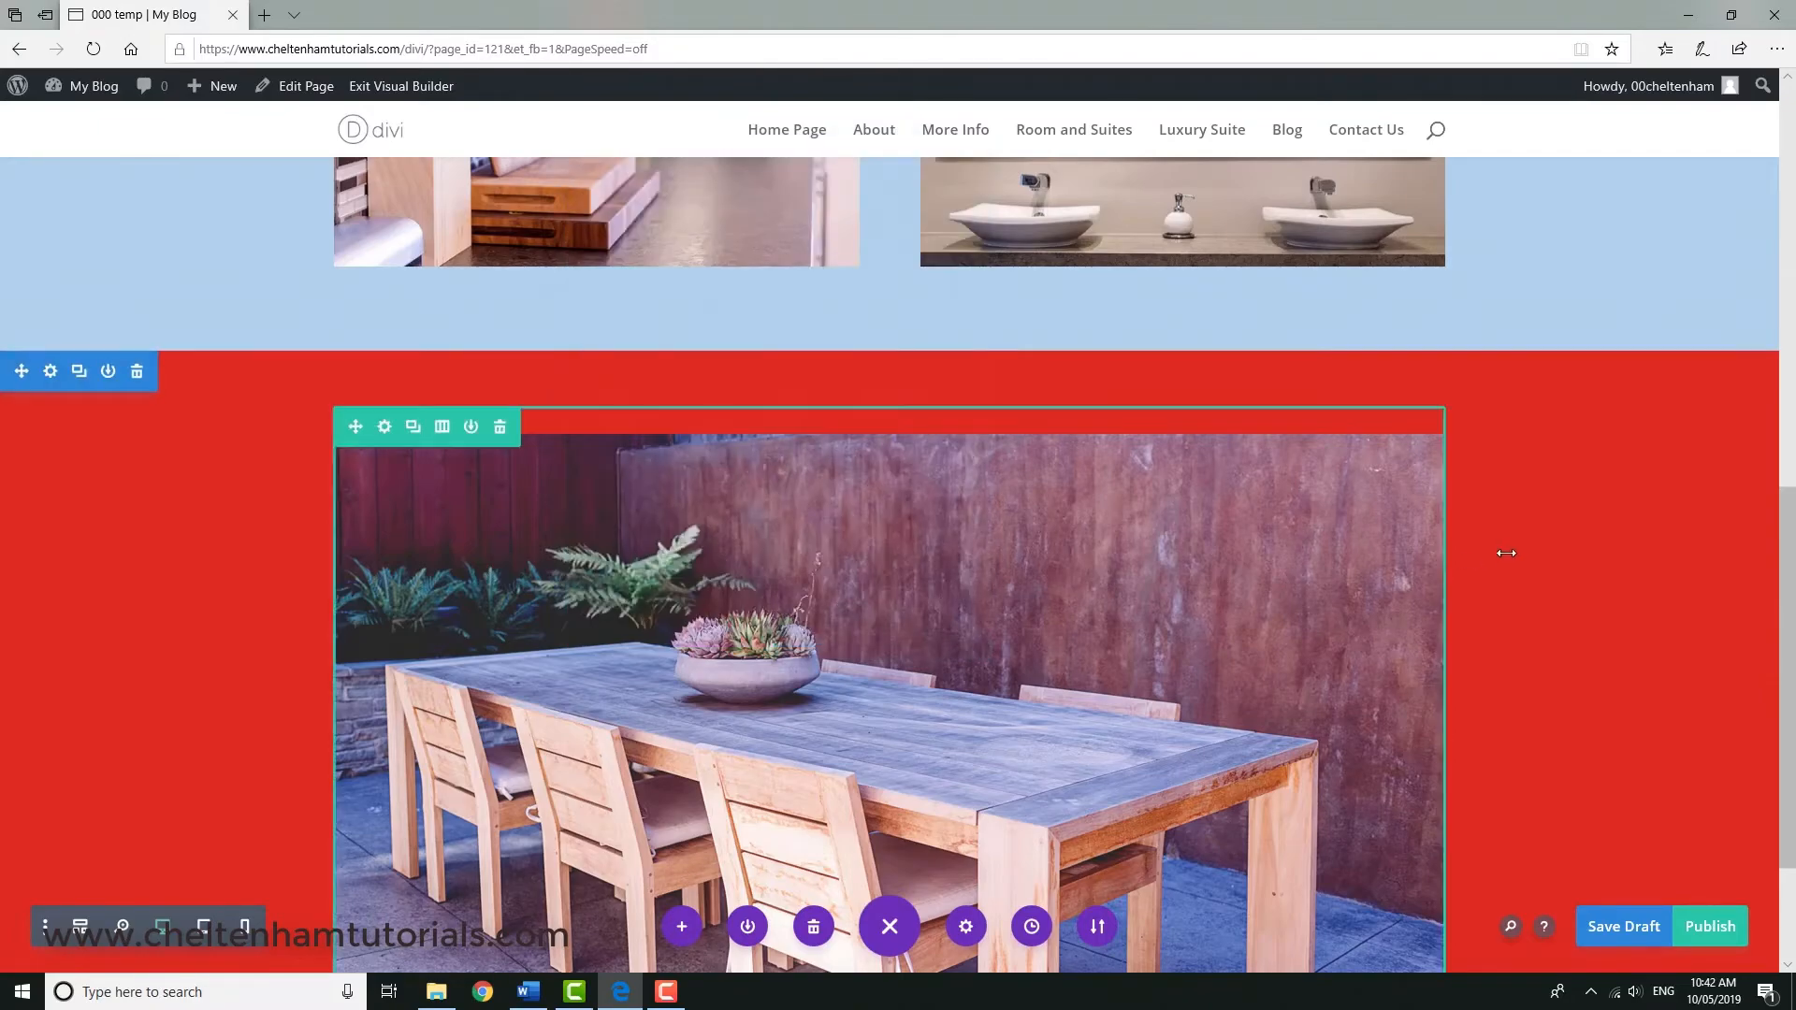
# - Add another regular section beneath the red section, with a single-column row containing an Image module
pyautogui.scroll(-2, 1544, 522)
pyautogui.scroll(1, 1544, 522)
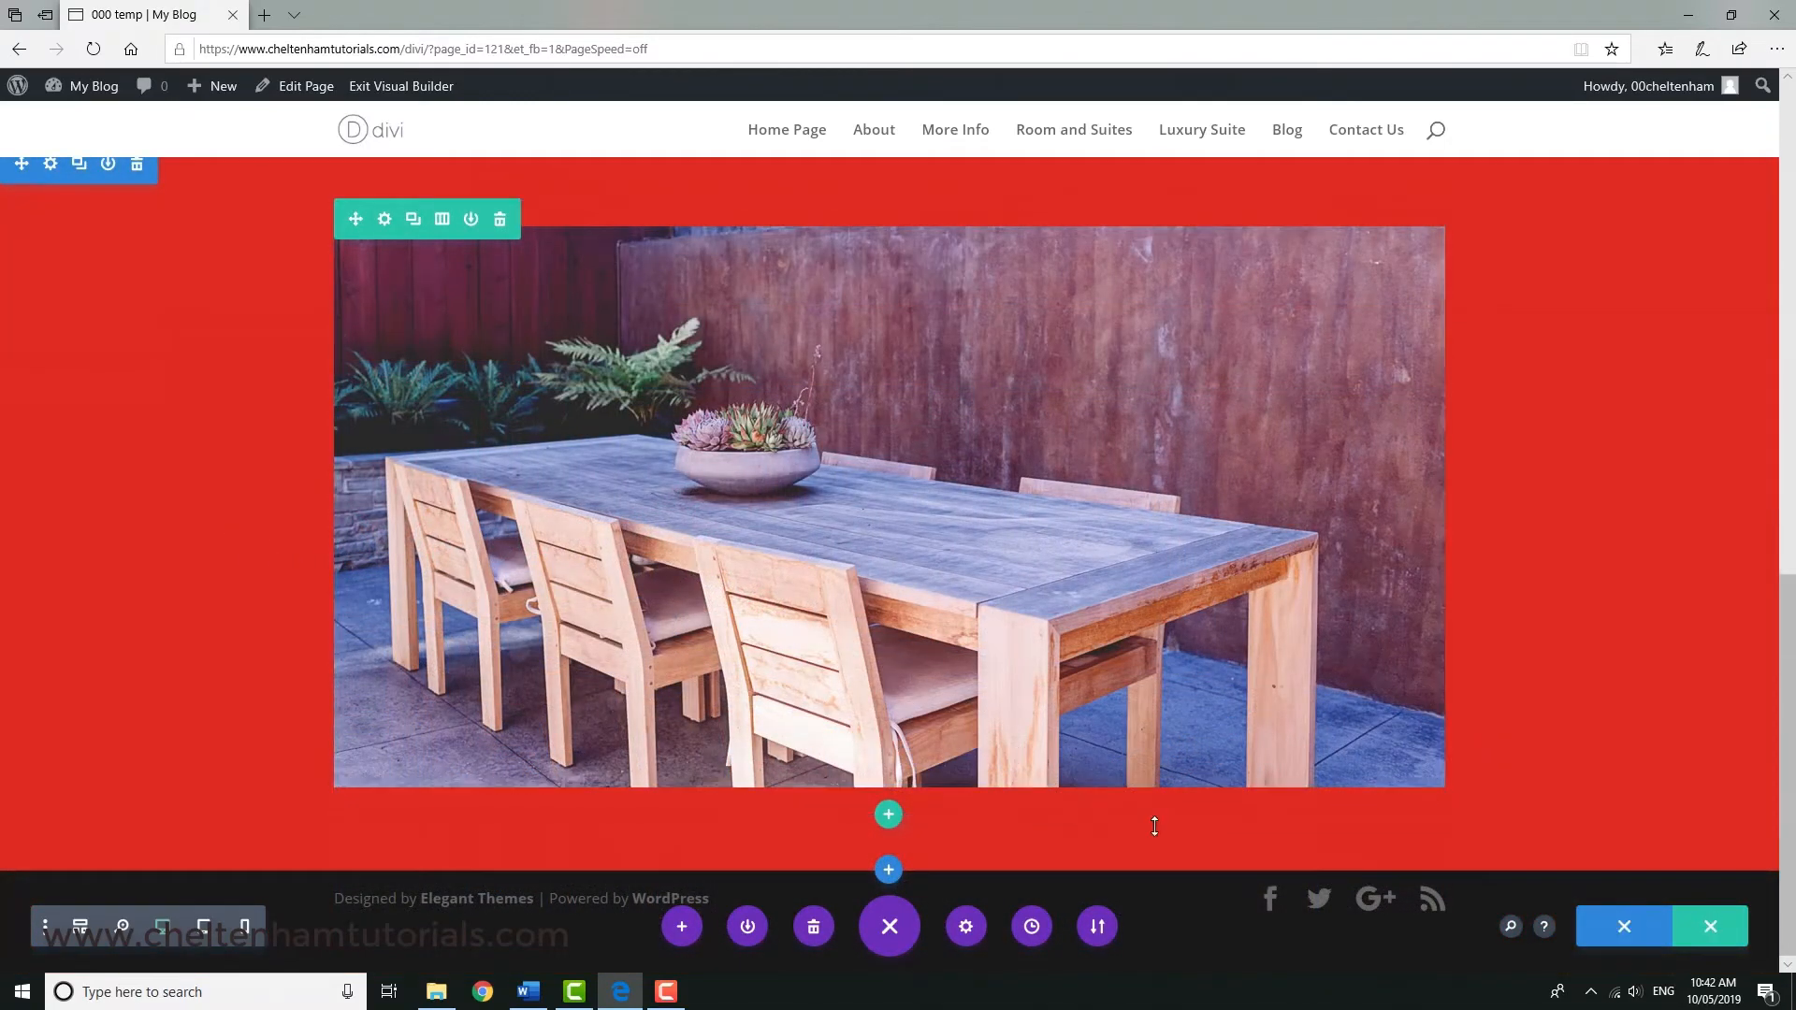
pyautogui.click(889, 872)
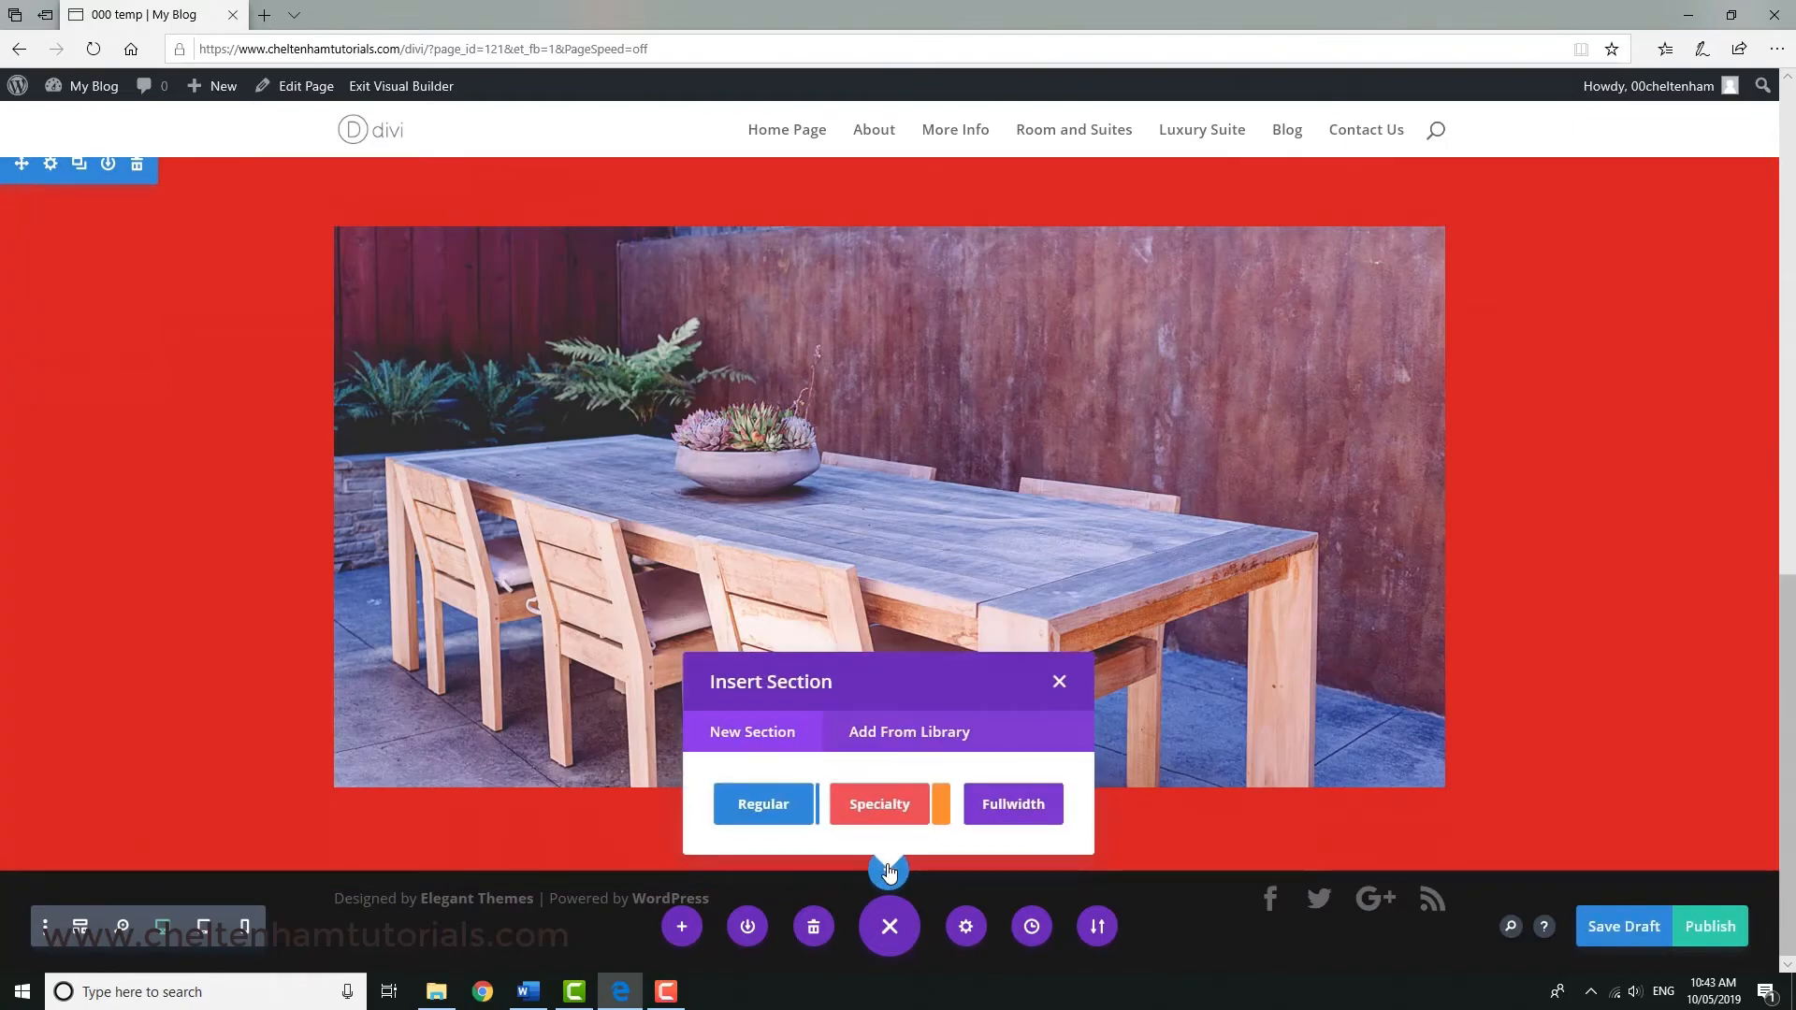
pyautogui.click(764, 805)
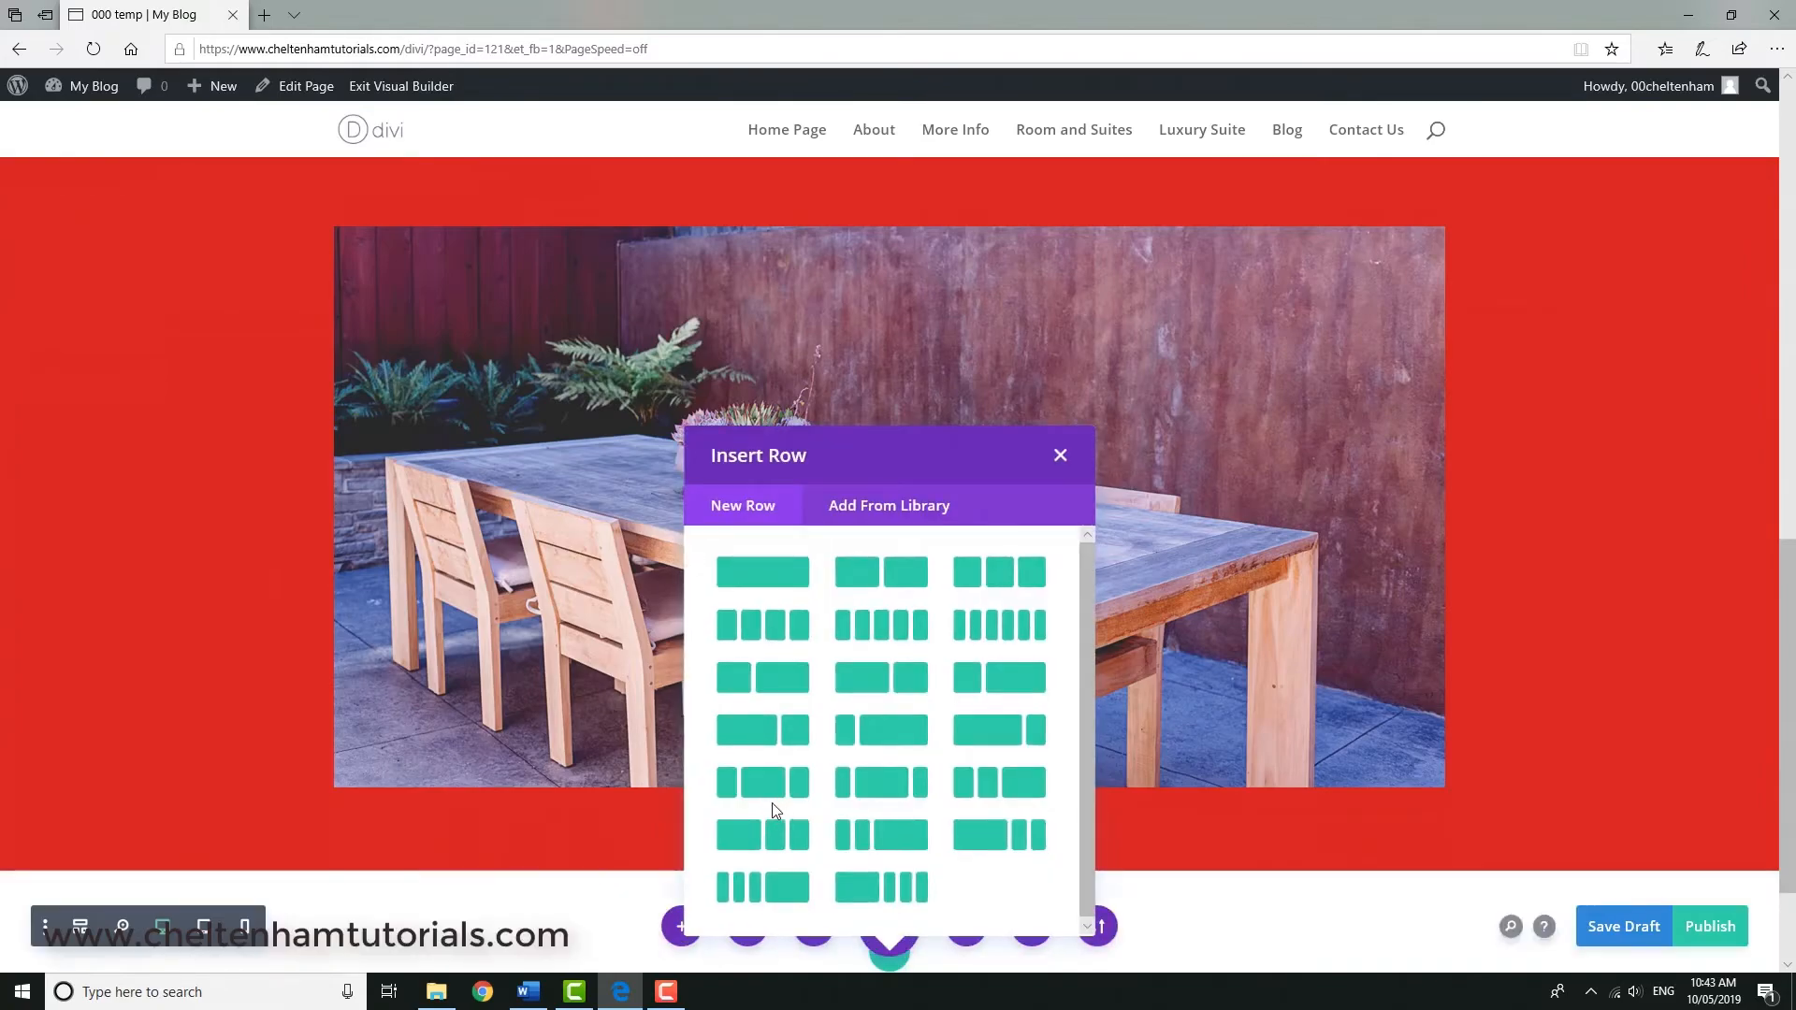
pyautogui.click(760, 574)
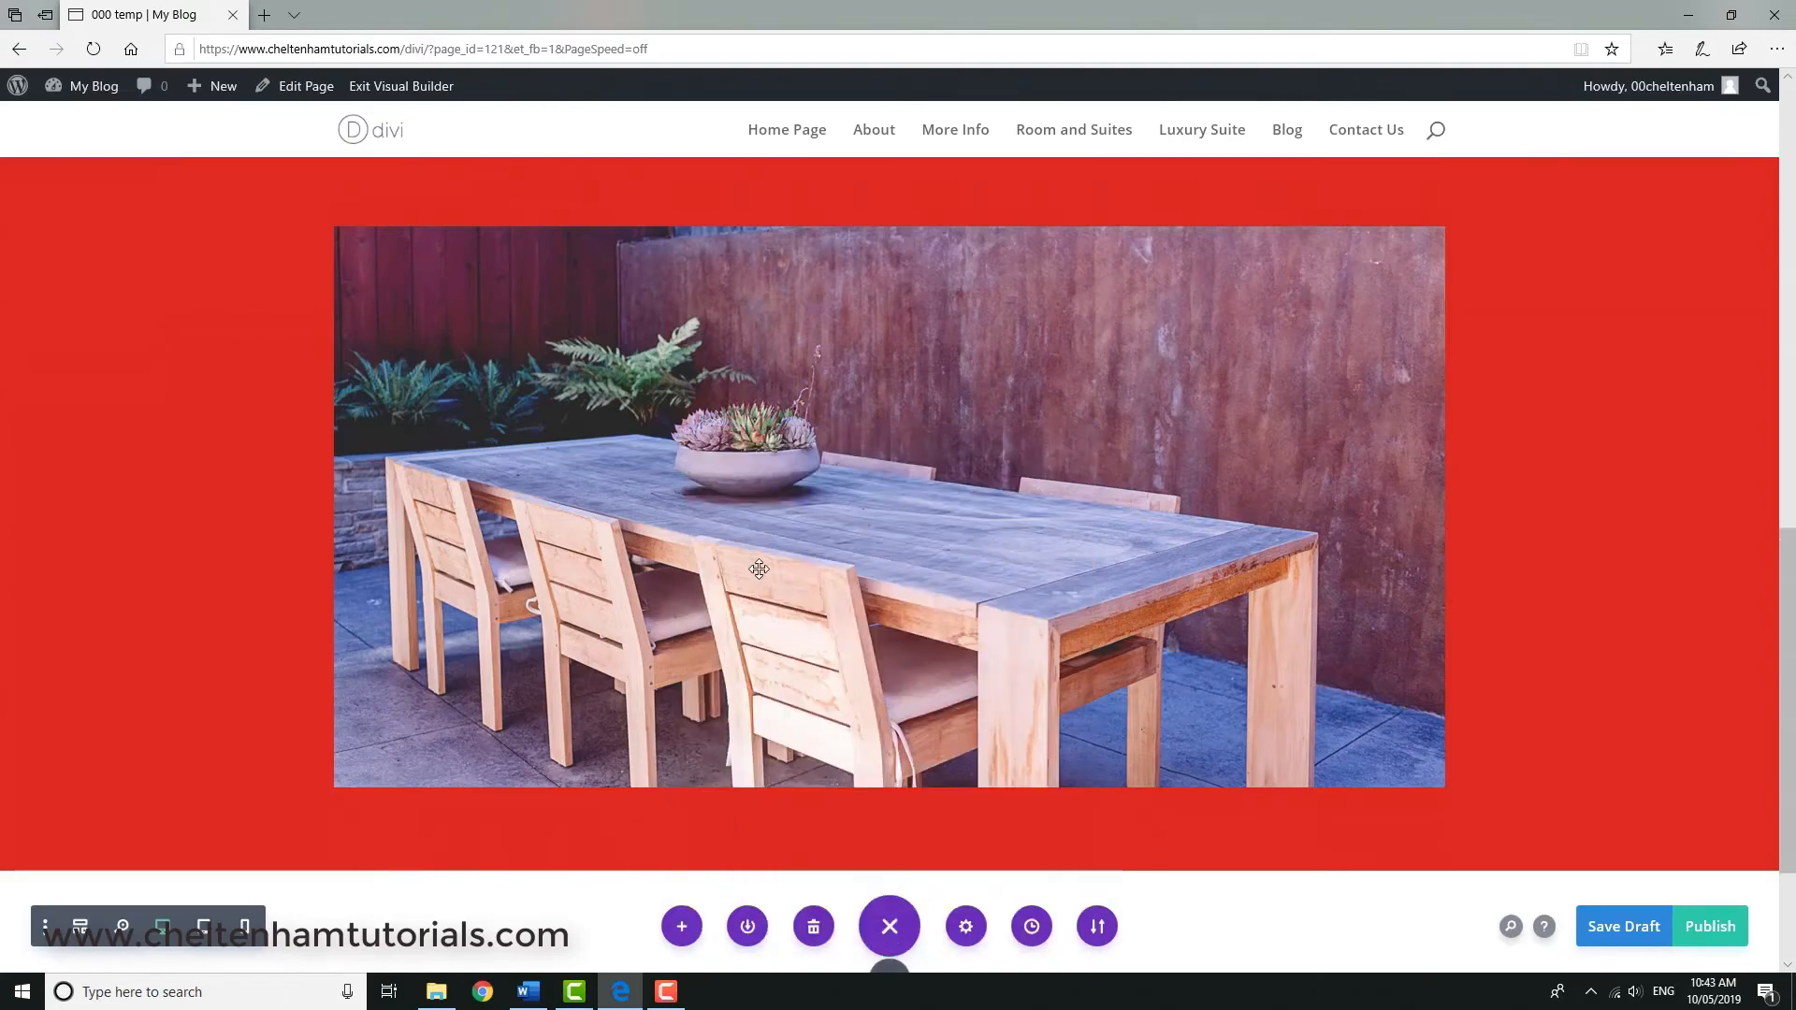
pyautogui.scroll(-2, 810, 643)
pyautogui.scroll(-2, 810, 644)
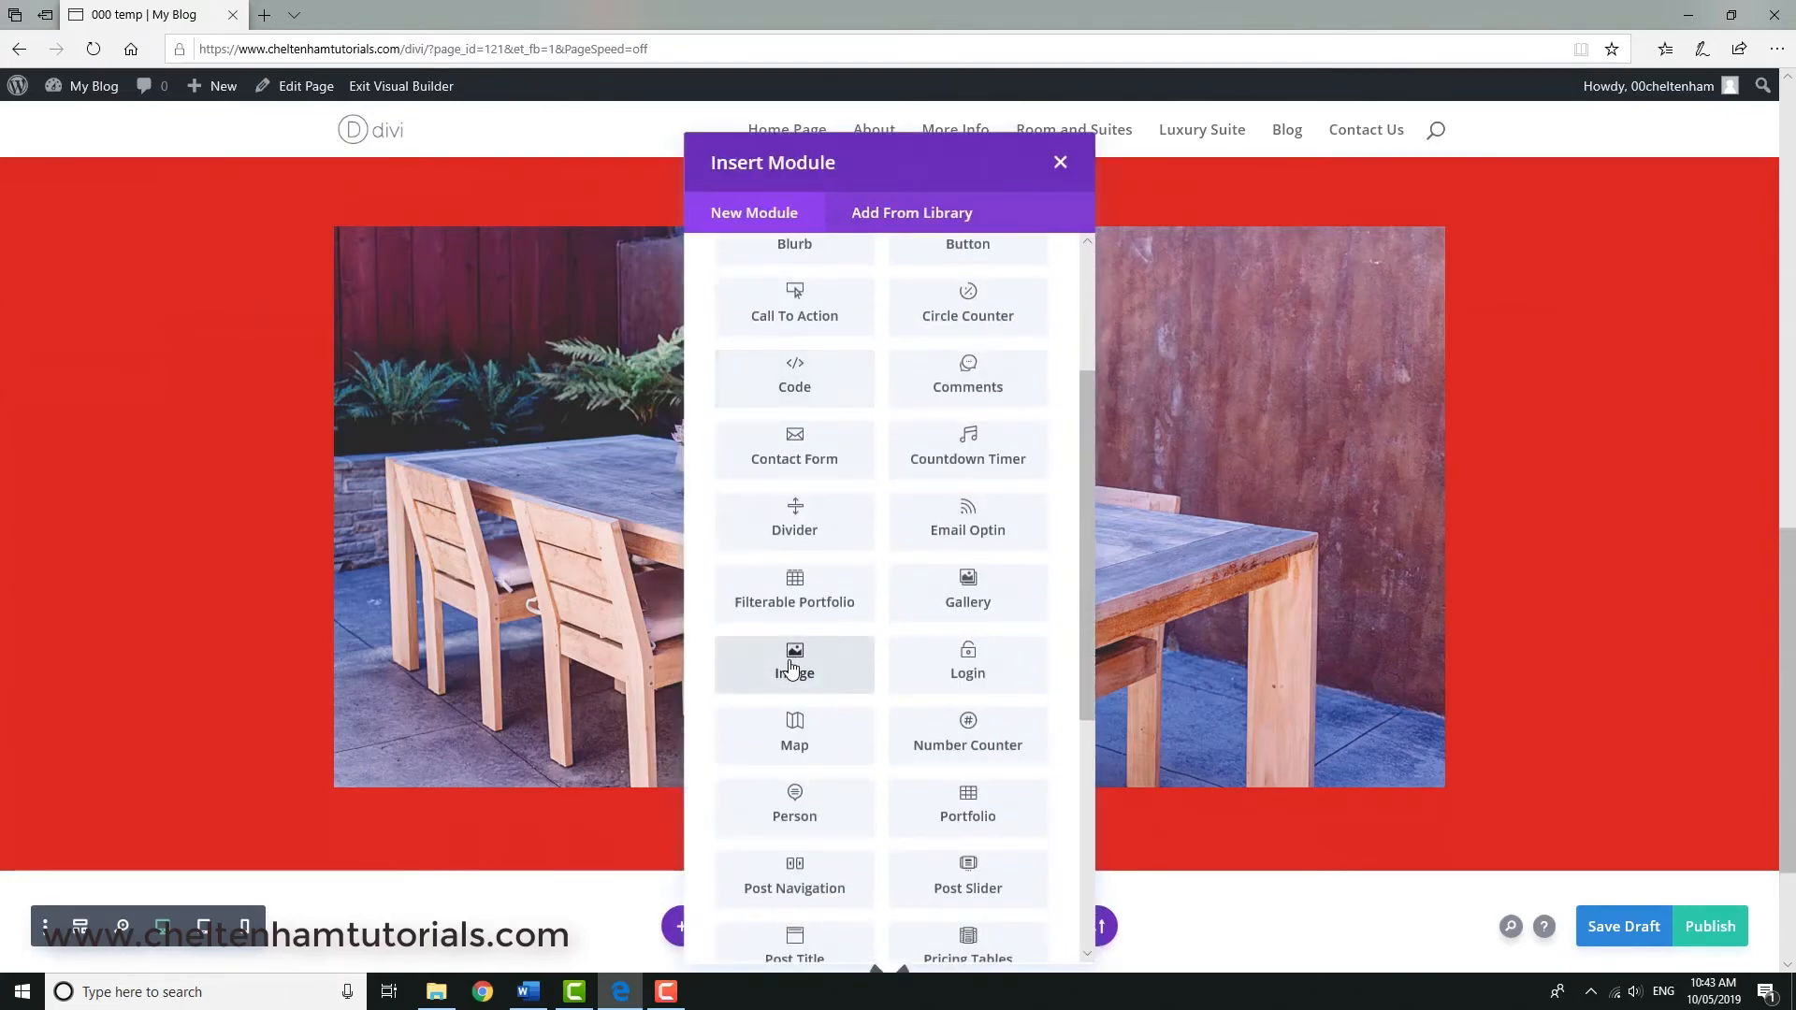
pyautogui.click(792, 667)
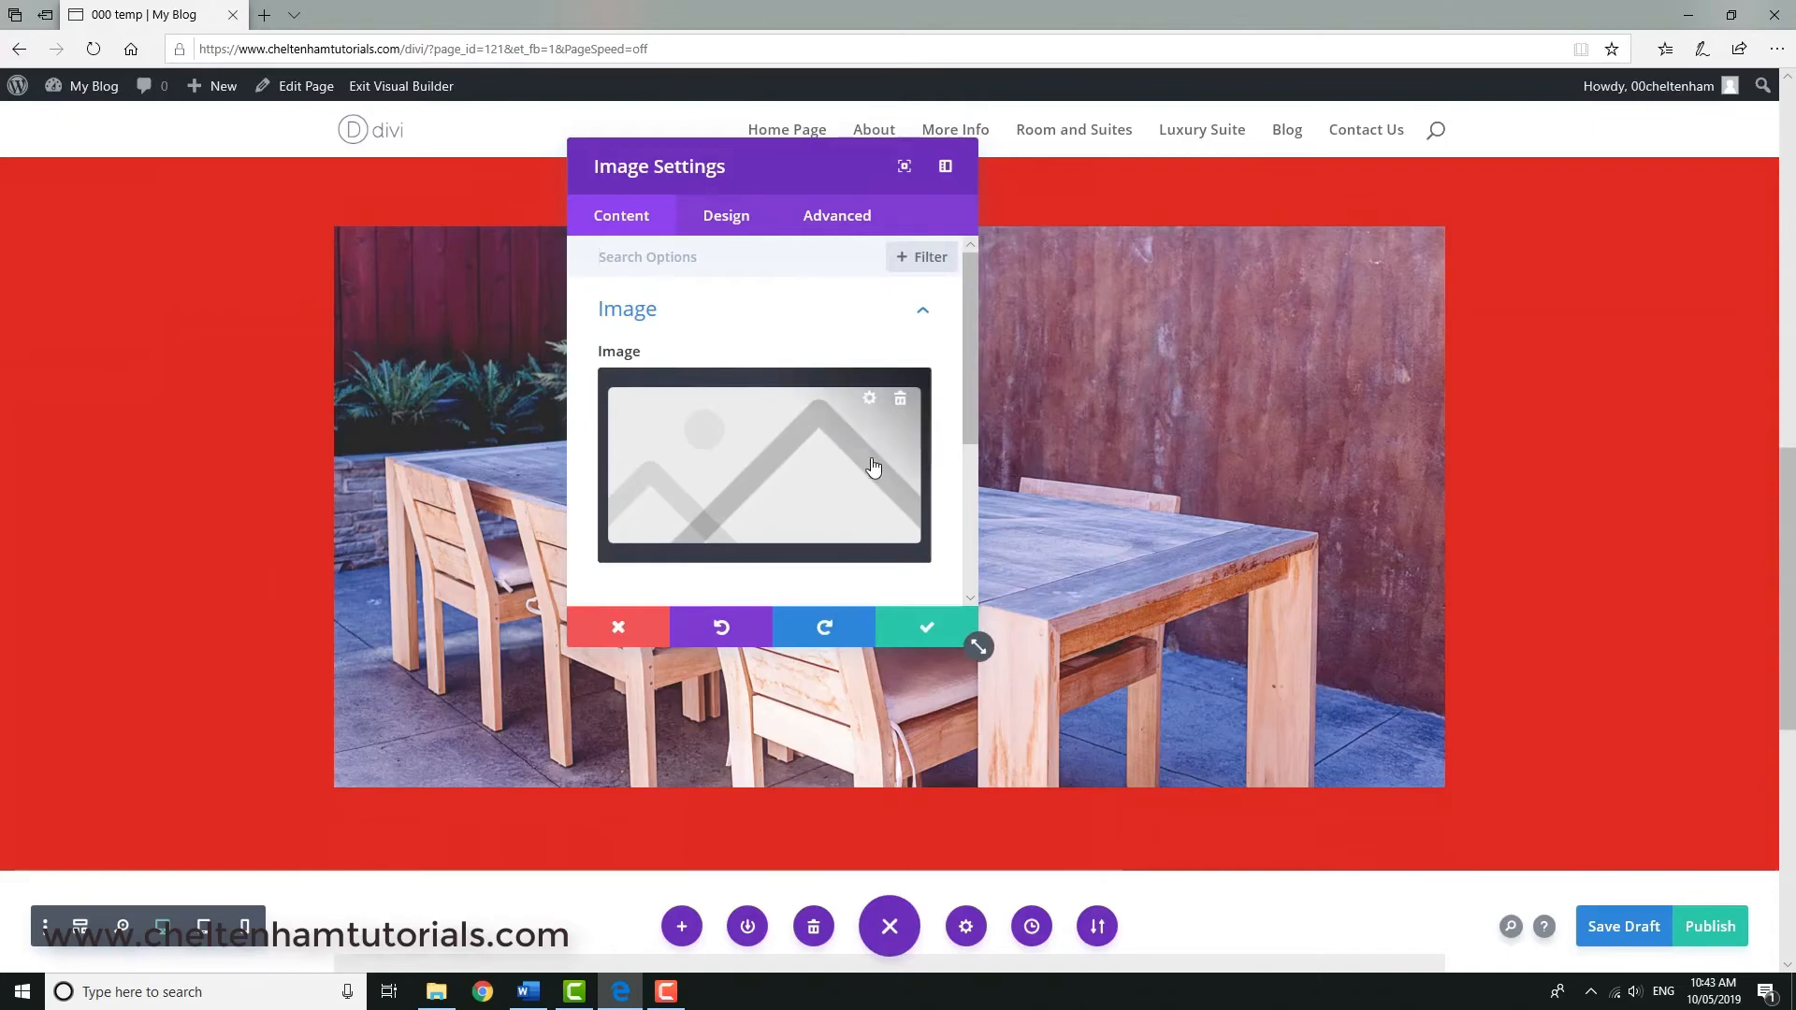
# - Replace the new Image module's placeholder with the outdoor wooden table photo from the media library and save the module
pyautogui.click(900, 403)
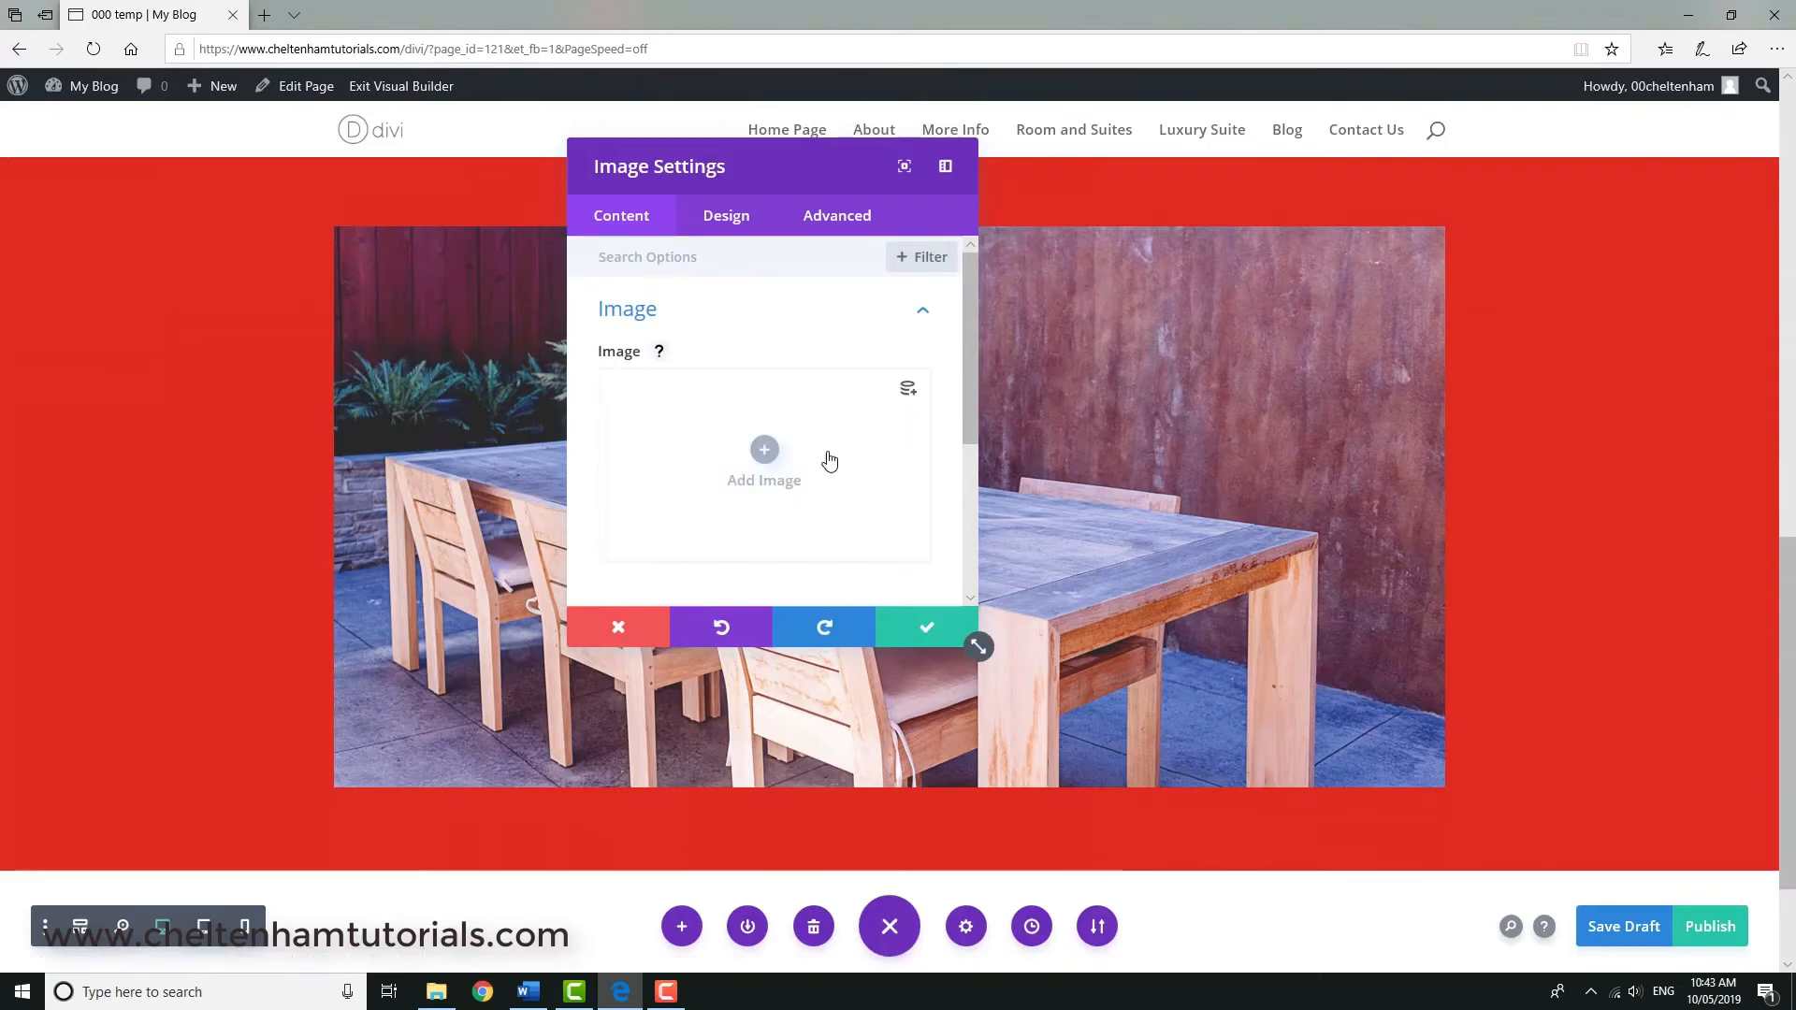
pyautogui.click(765, 453)
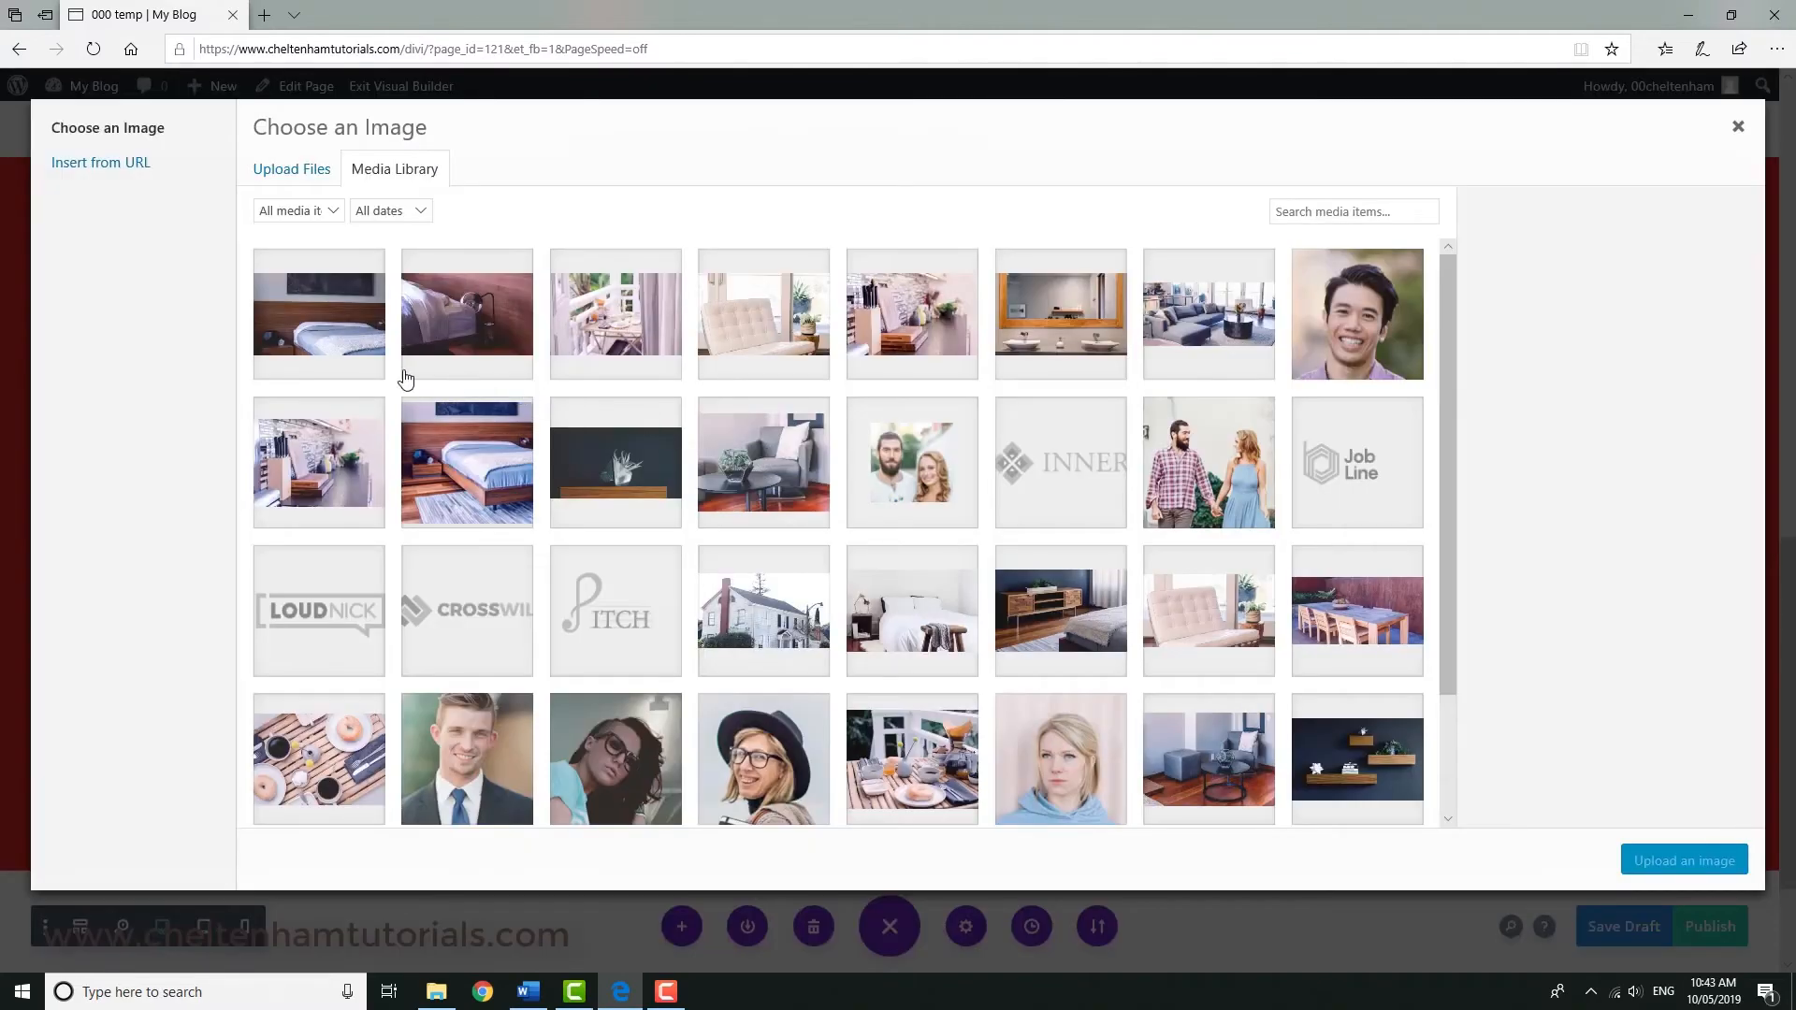
pyautogui.scroll(-3, 1048, 627)
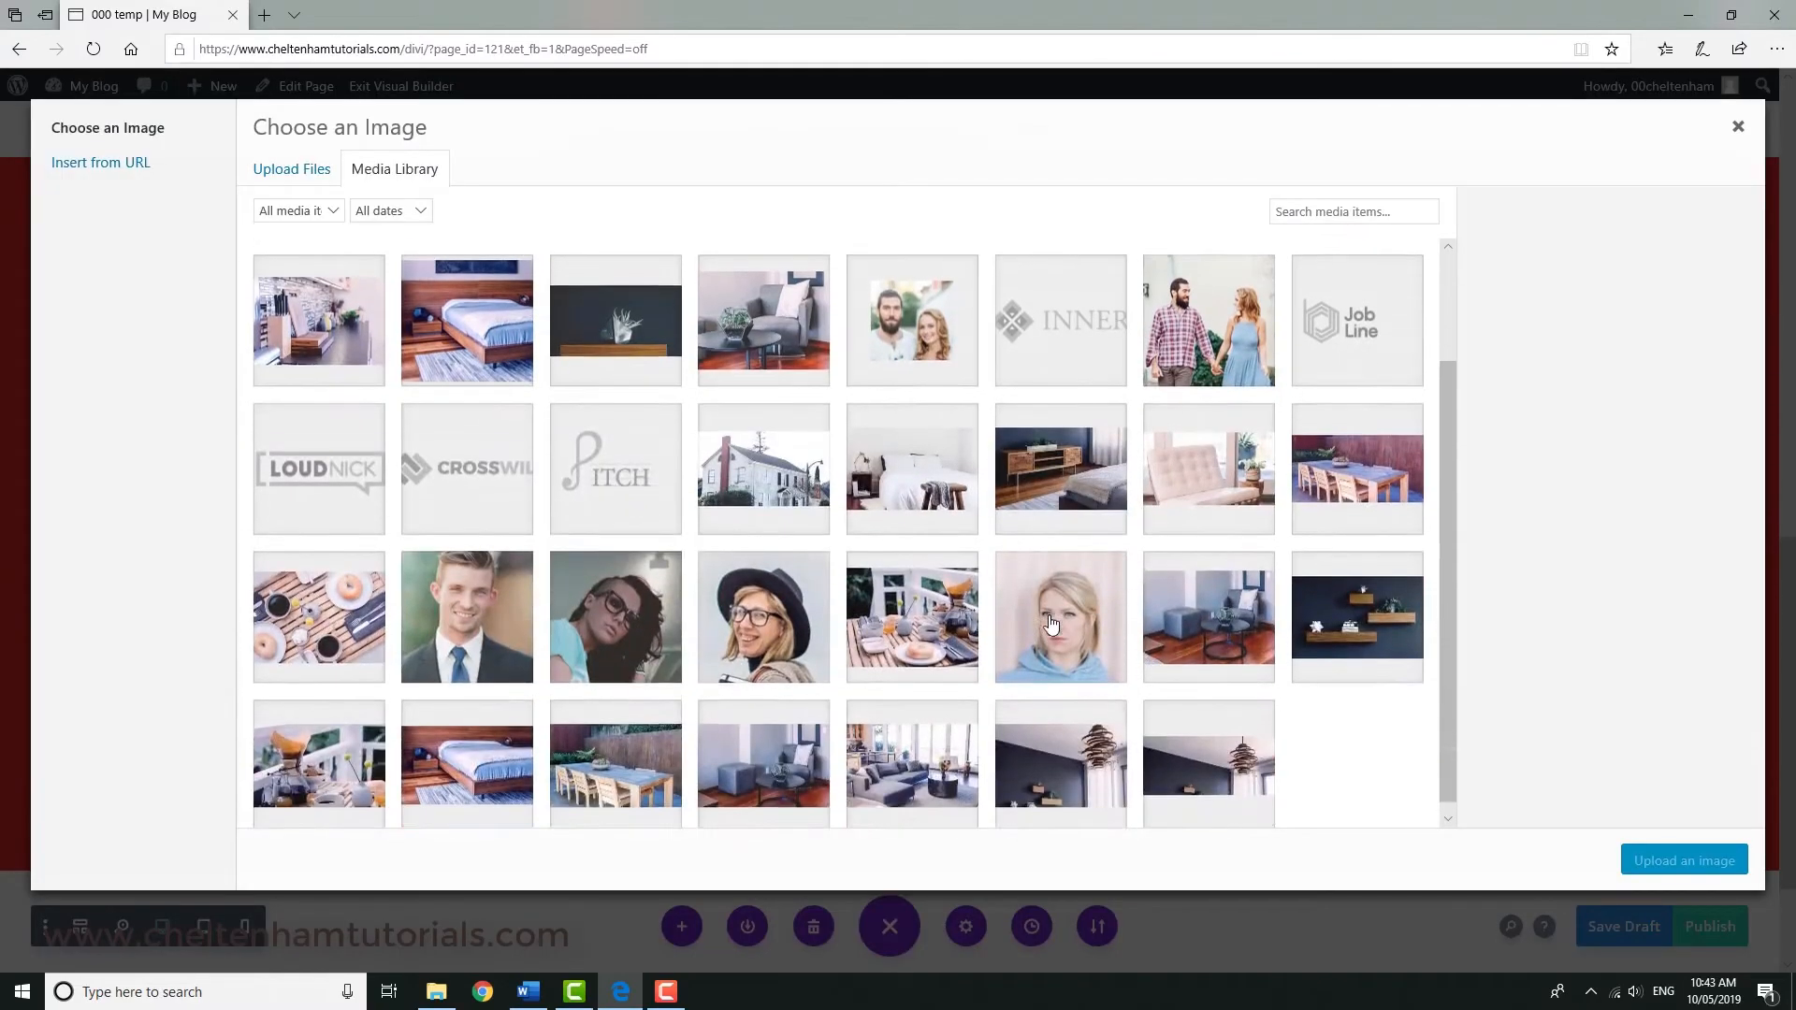
pyautogui.click(644, 763)
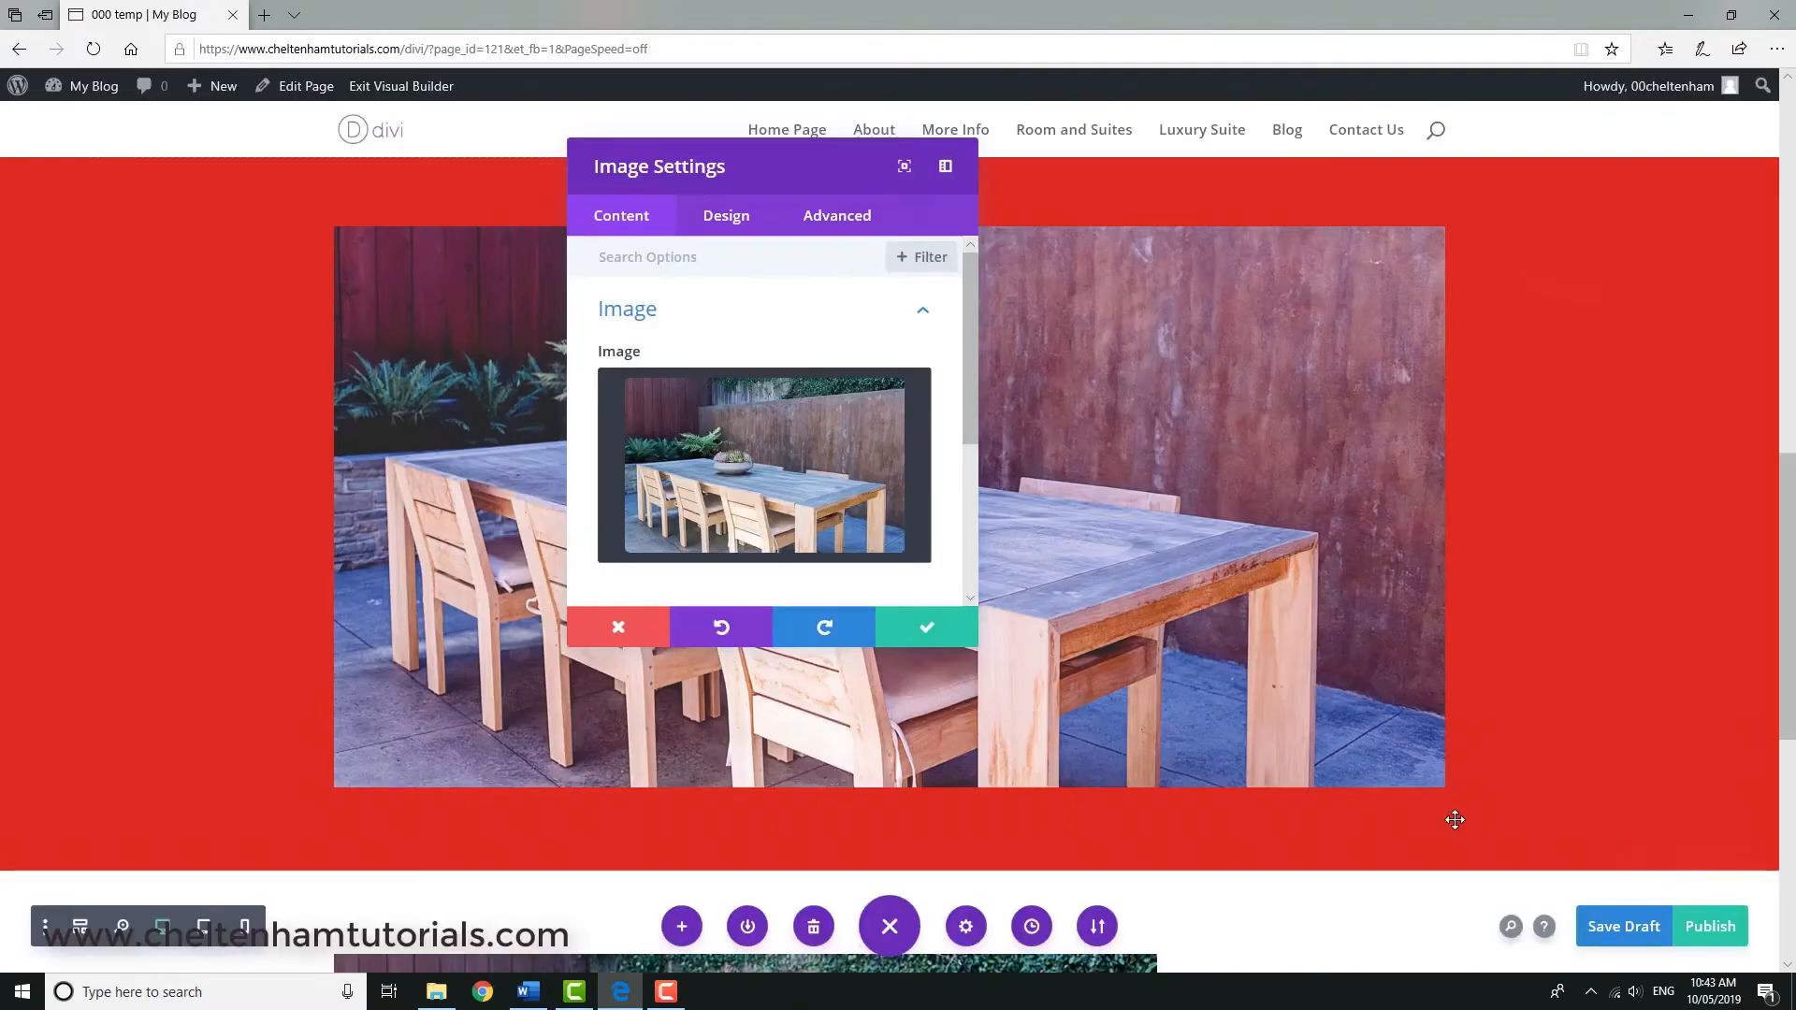
pyautogui.click(923, 632)
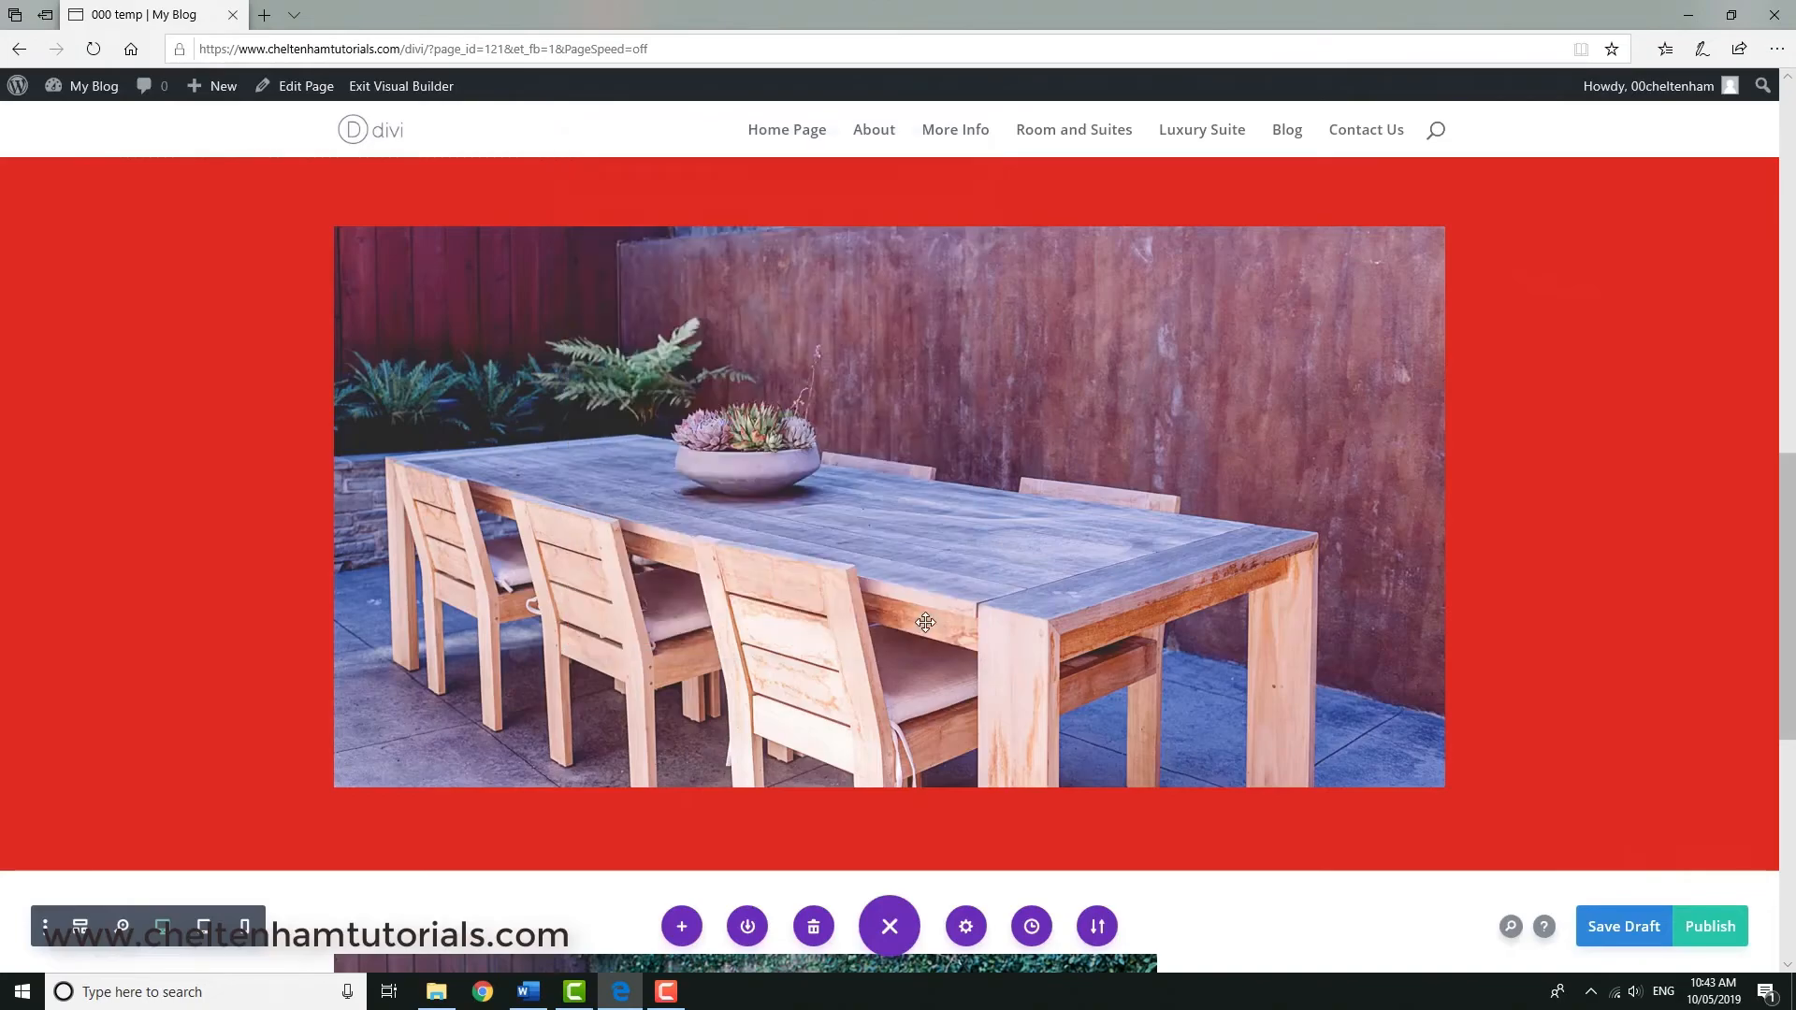
# - Set the background color of the new section beneath the red one to purple #8300e9 and save the section settings
pyautogui.scroll(-2, 935, 622)
pyautogui.scroll(-3, 943, 616)
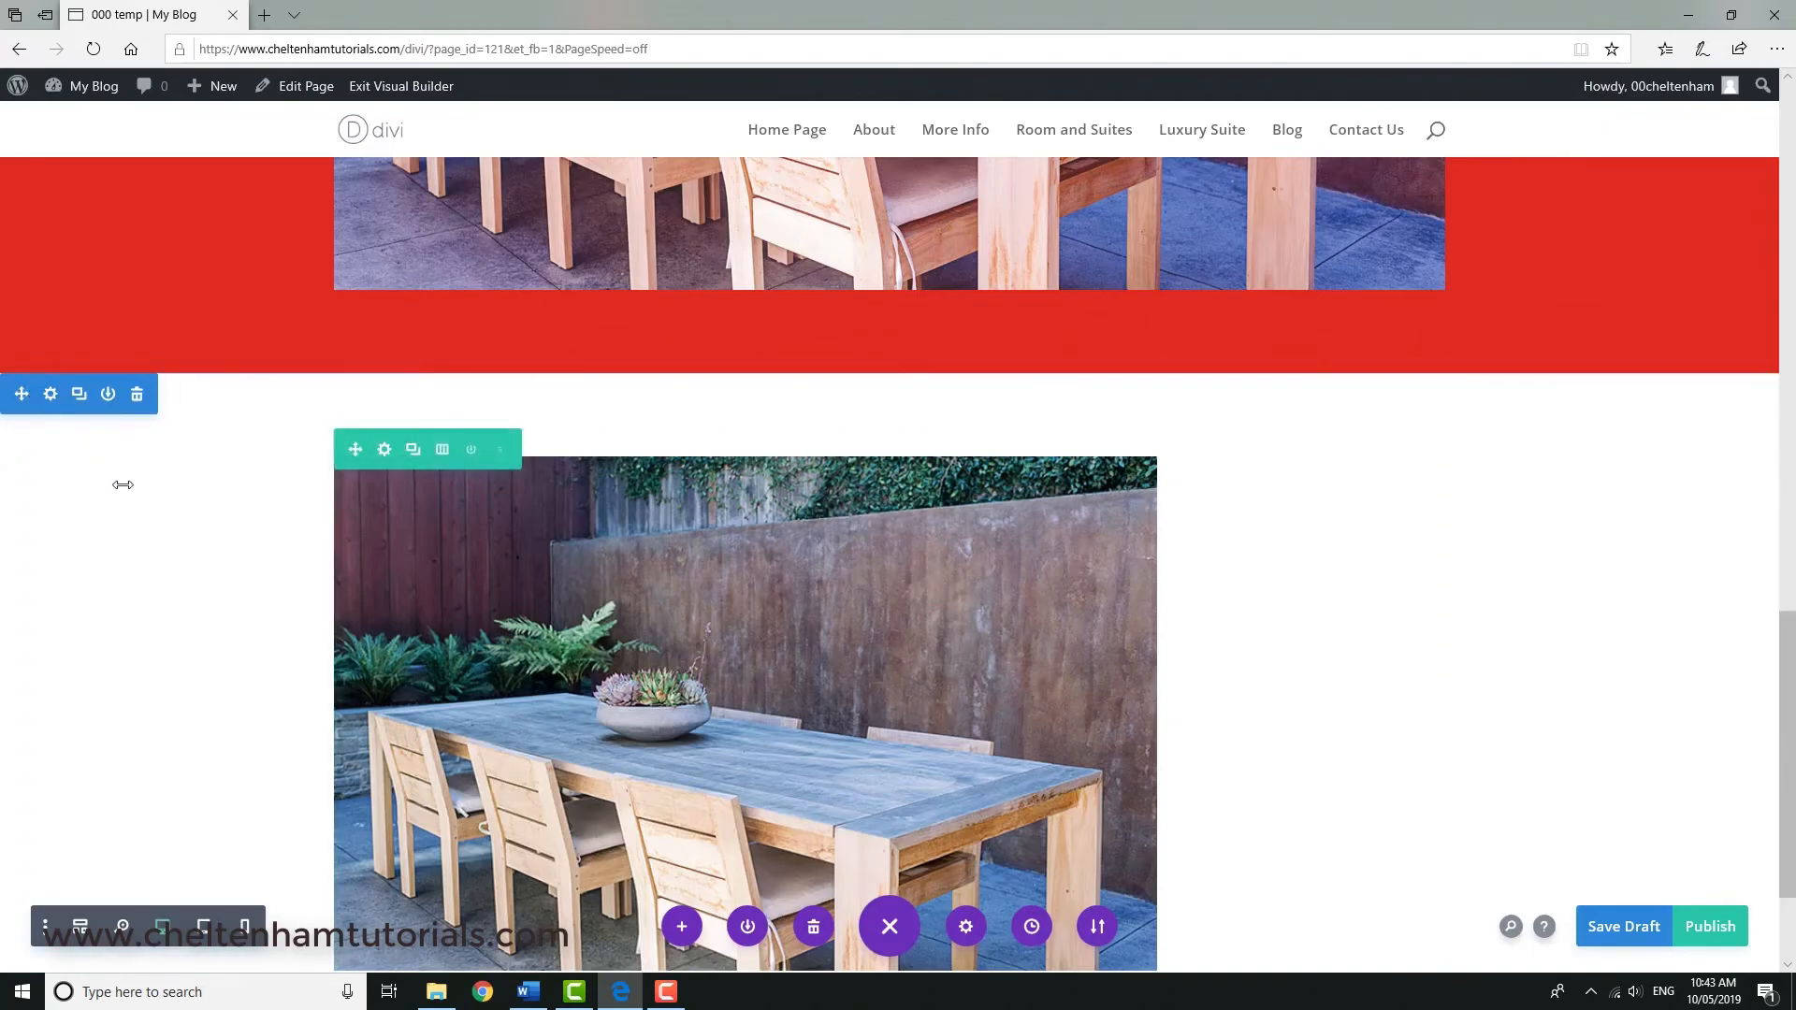
pyautogui.click(52, 397)
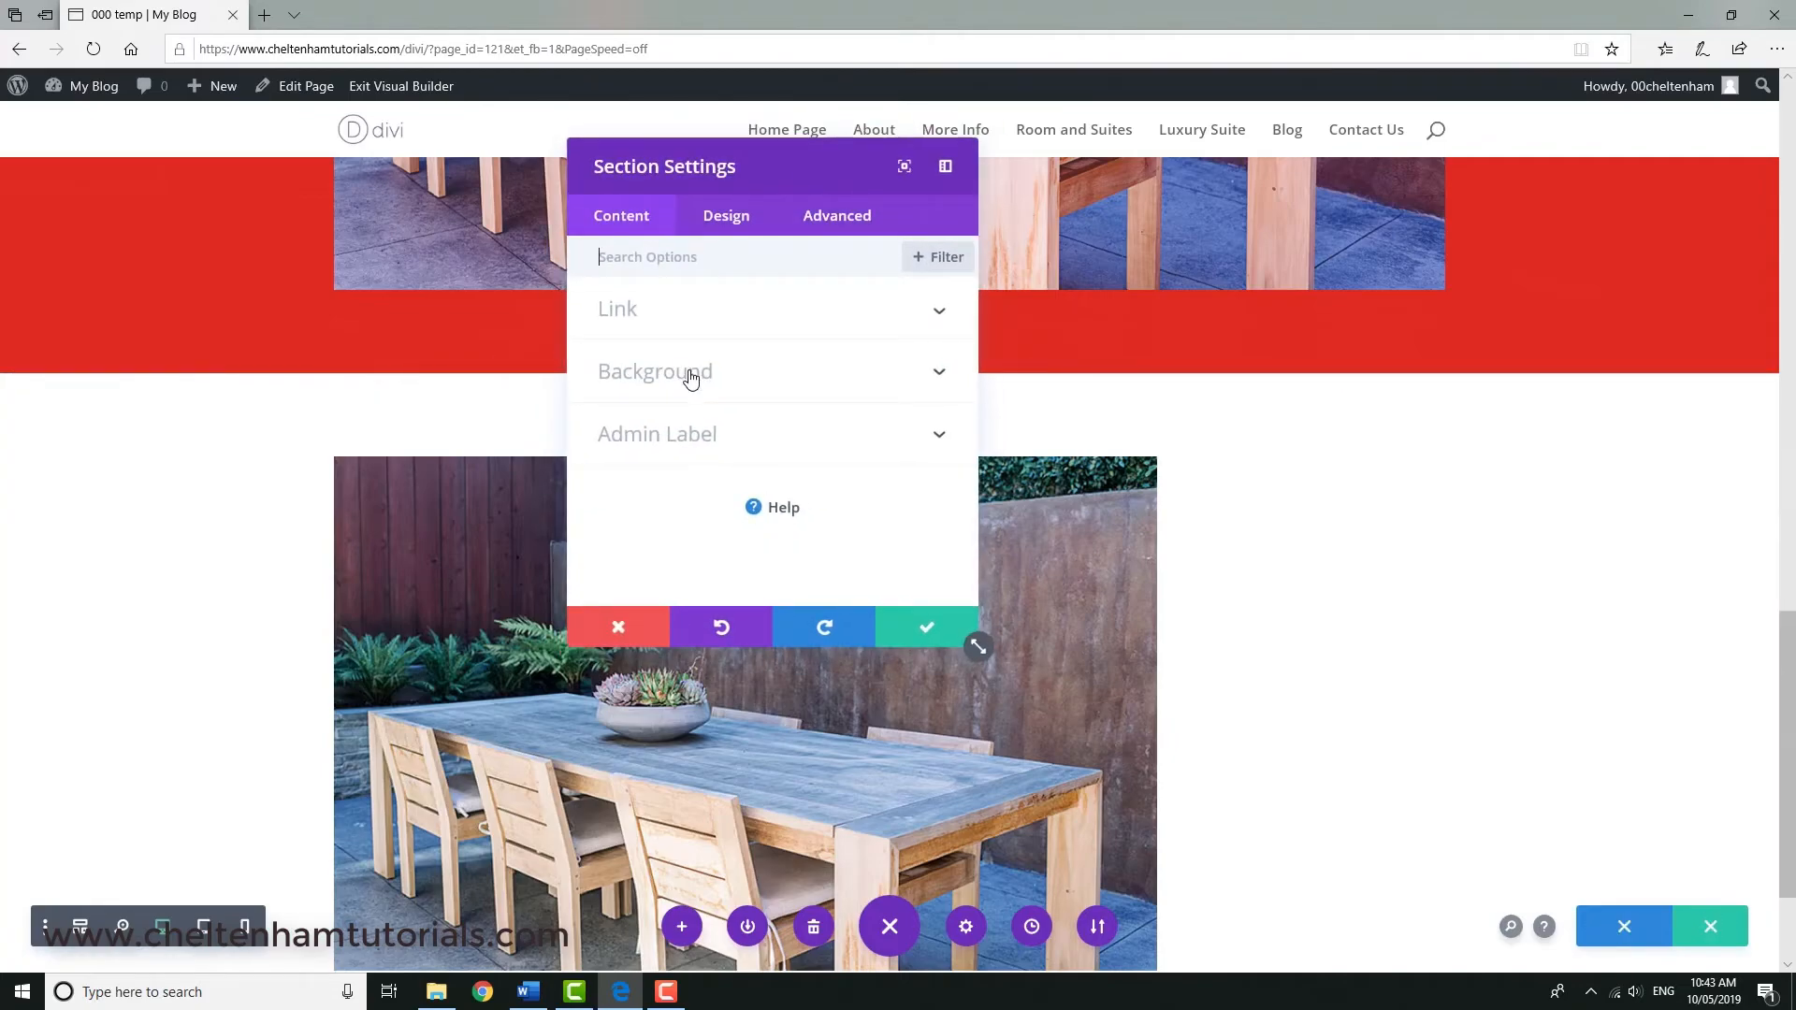
pyautogui.click(691, 374)
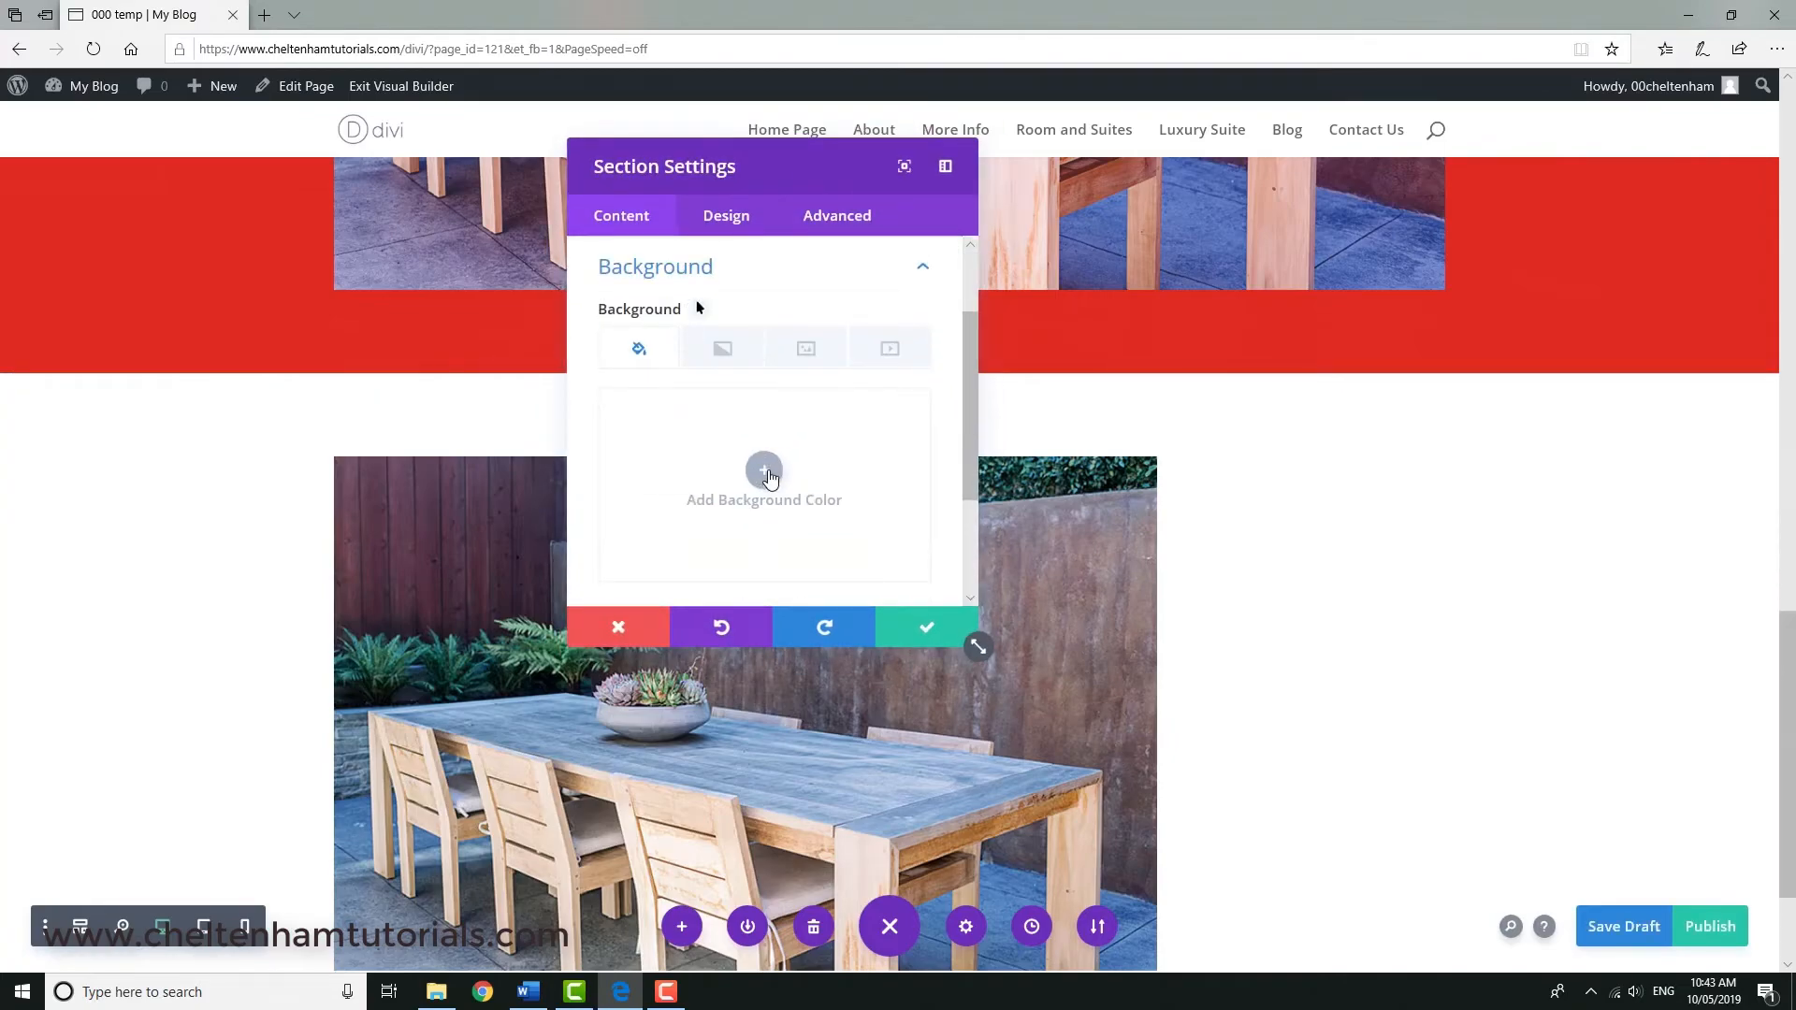
pyautogui.click(765, 471)
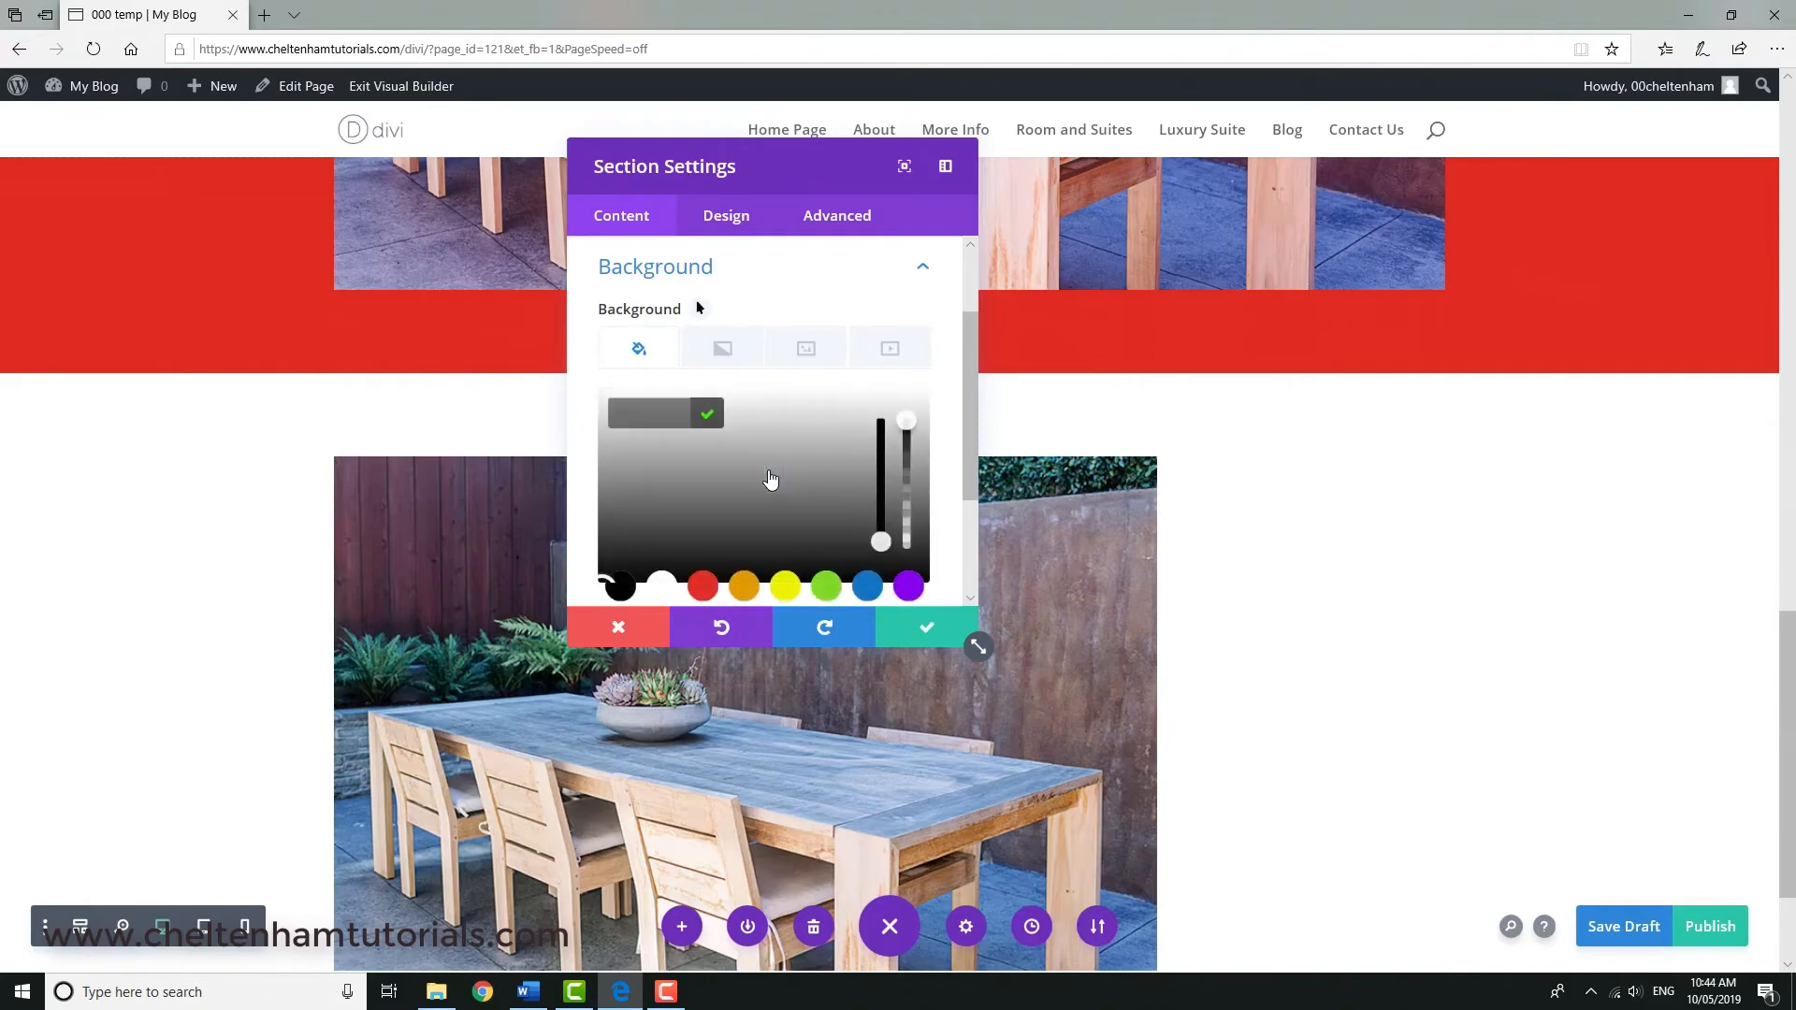
pyautogui.click(909, 587)
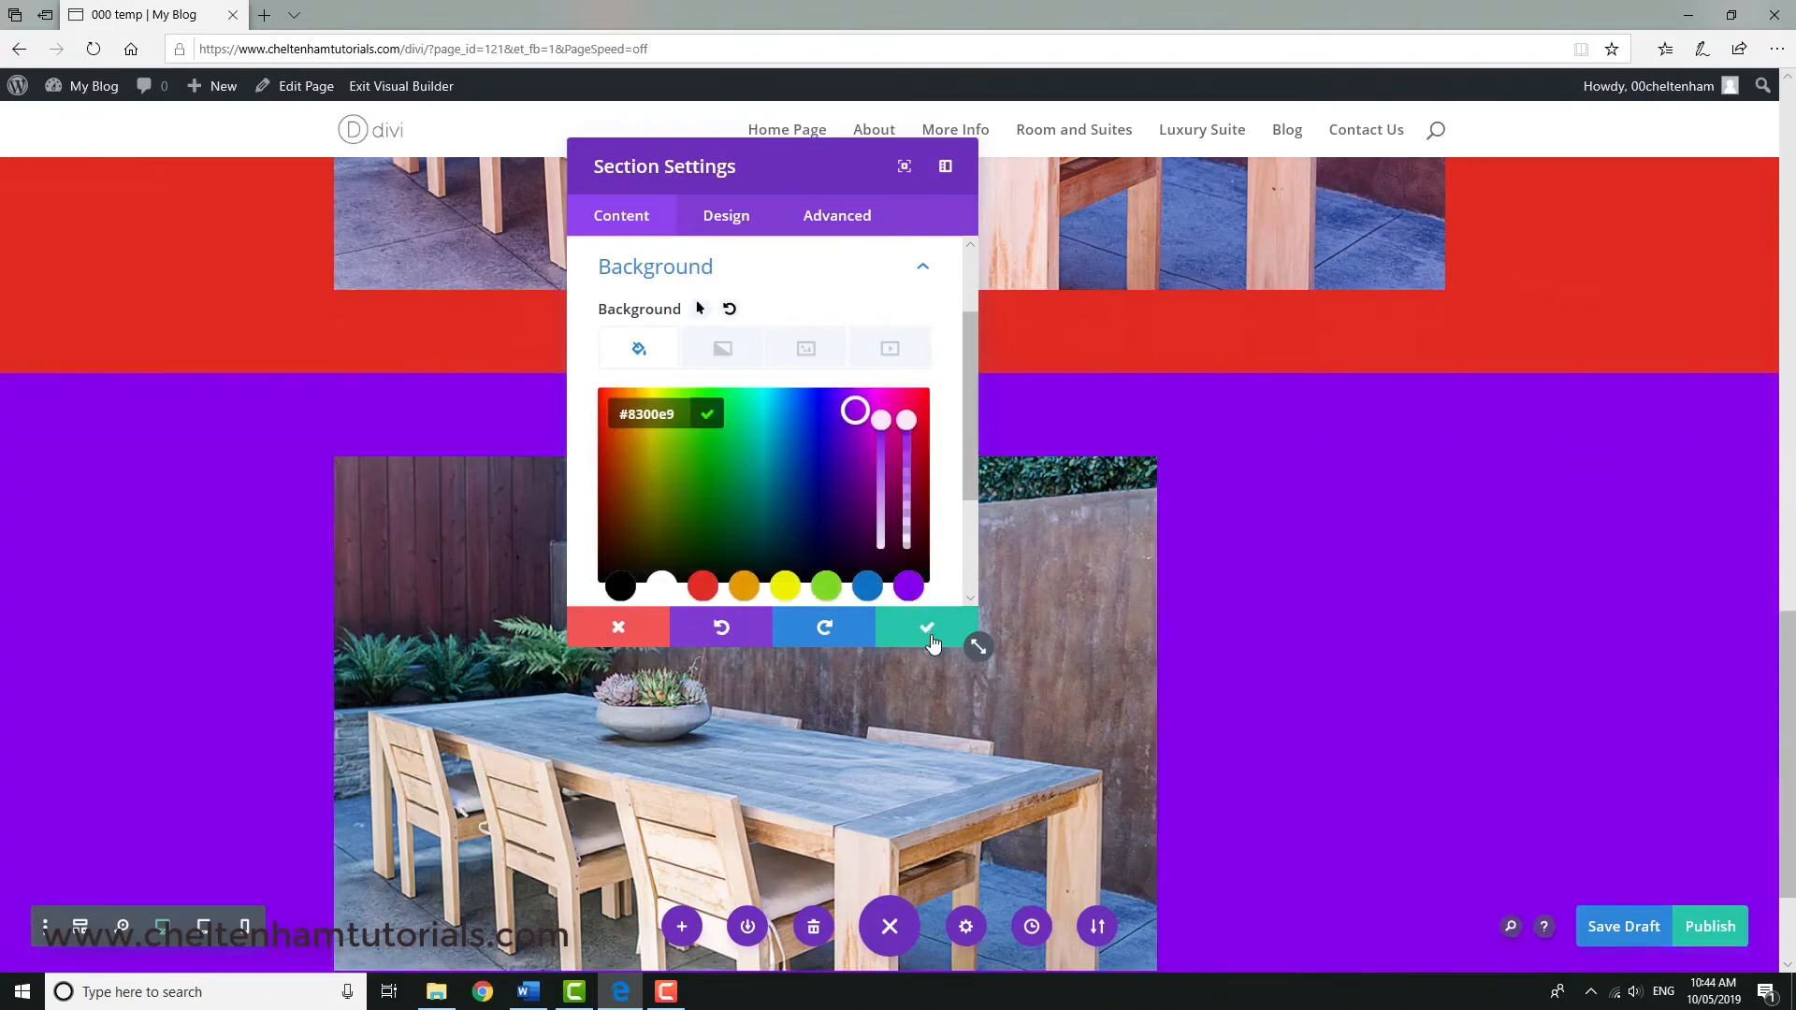
pyautogui.click(930, 640)
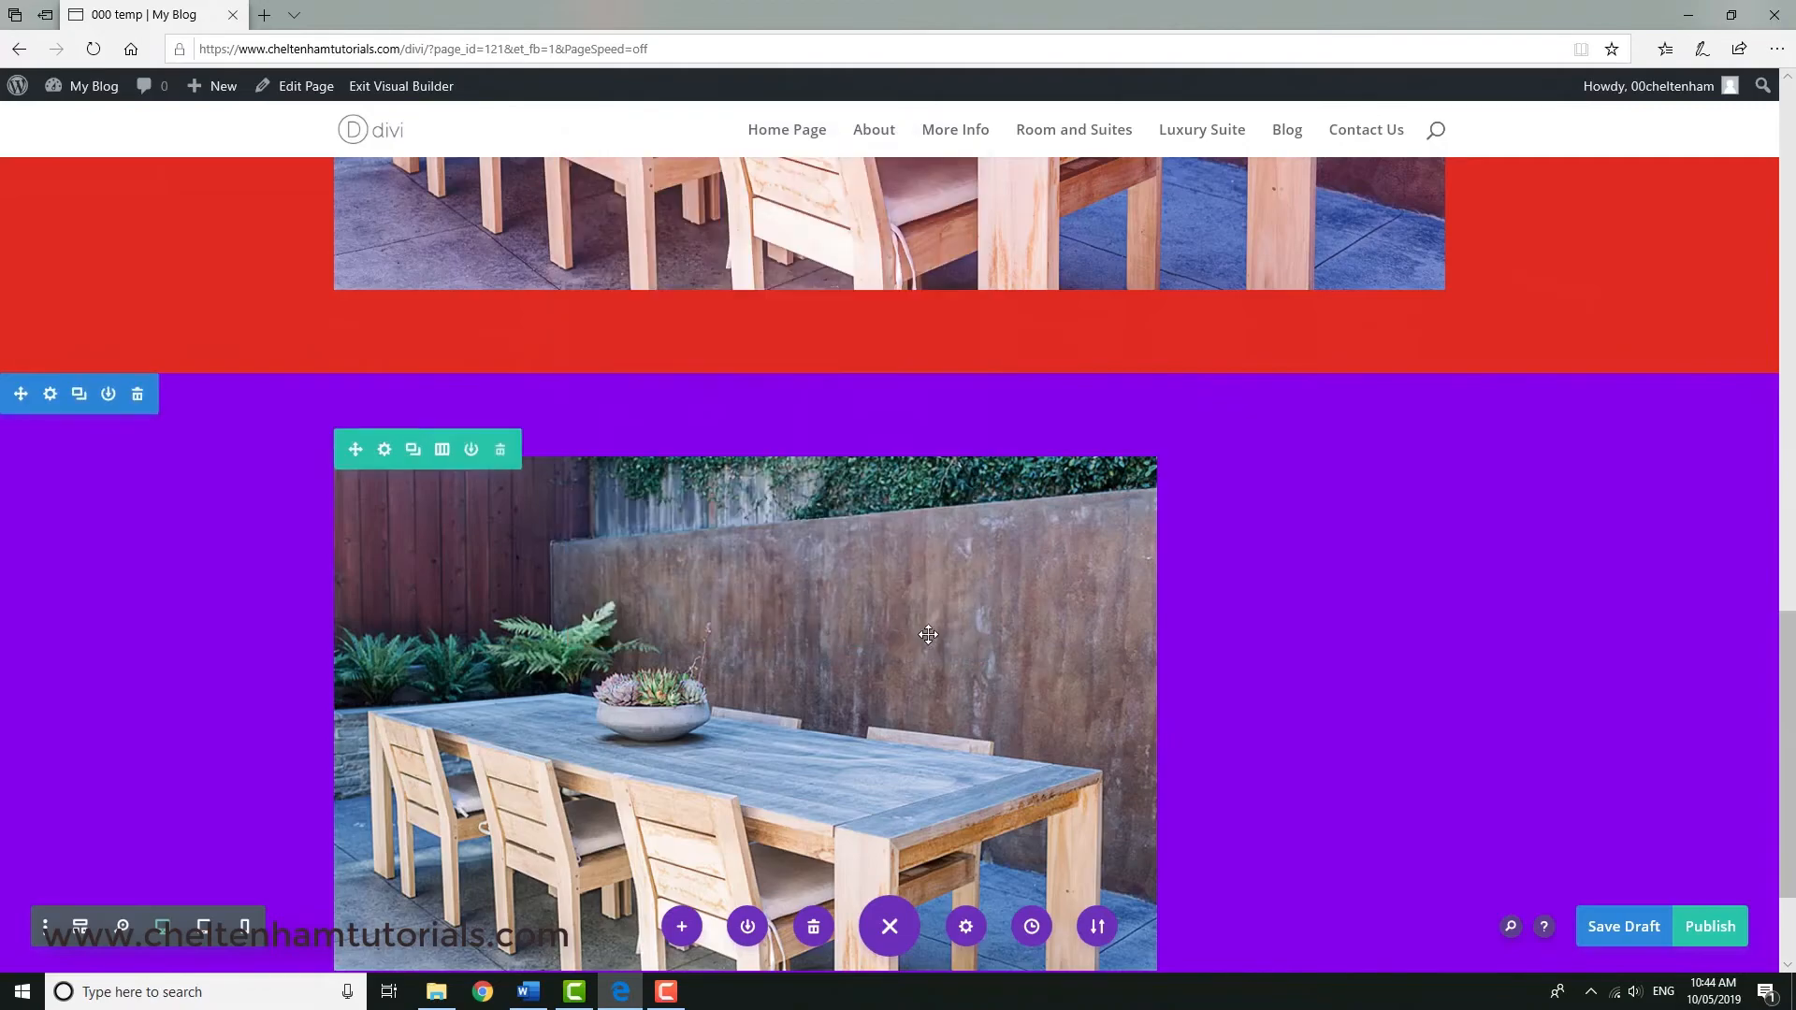
# - Review the stacked sections from the purple one at the page's end up to the Hello heading
pyautogui.scroll(-2, 1606, 572)
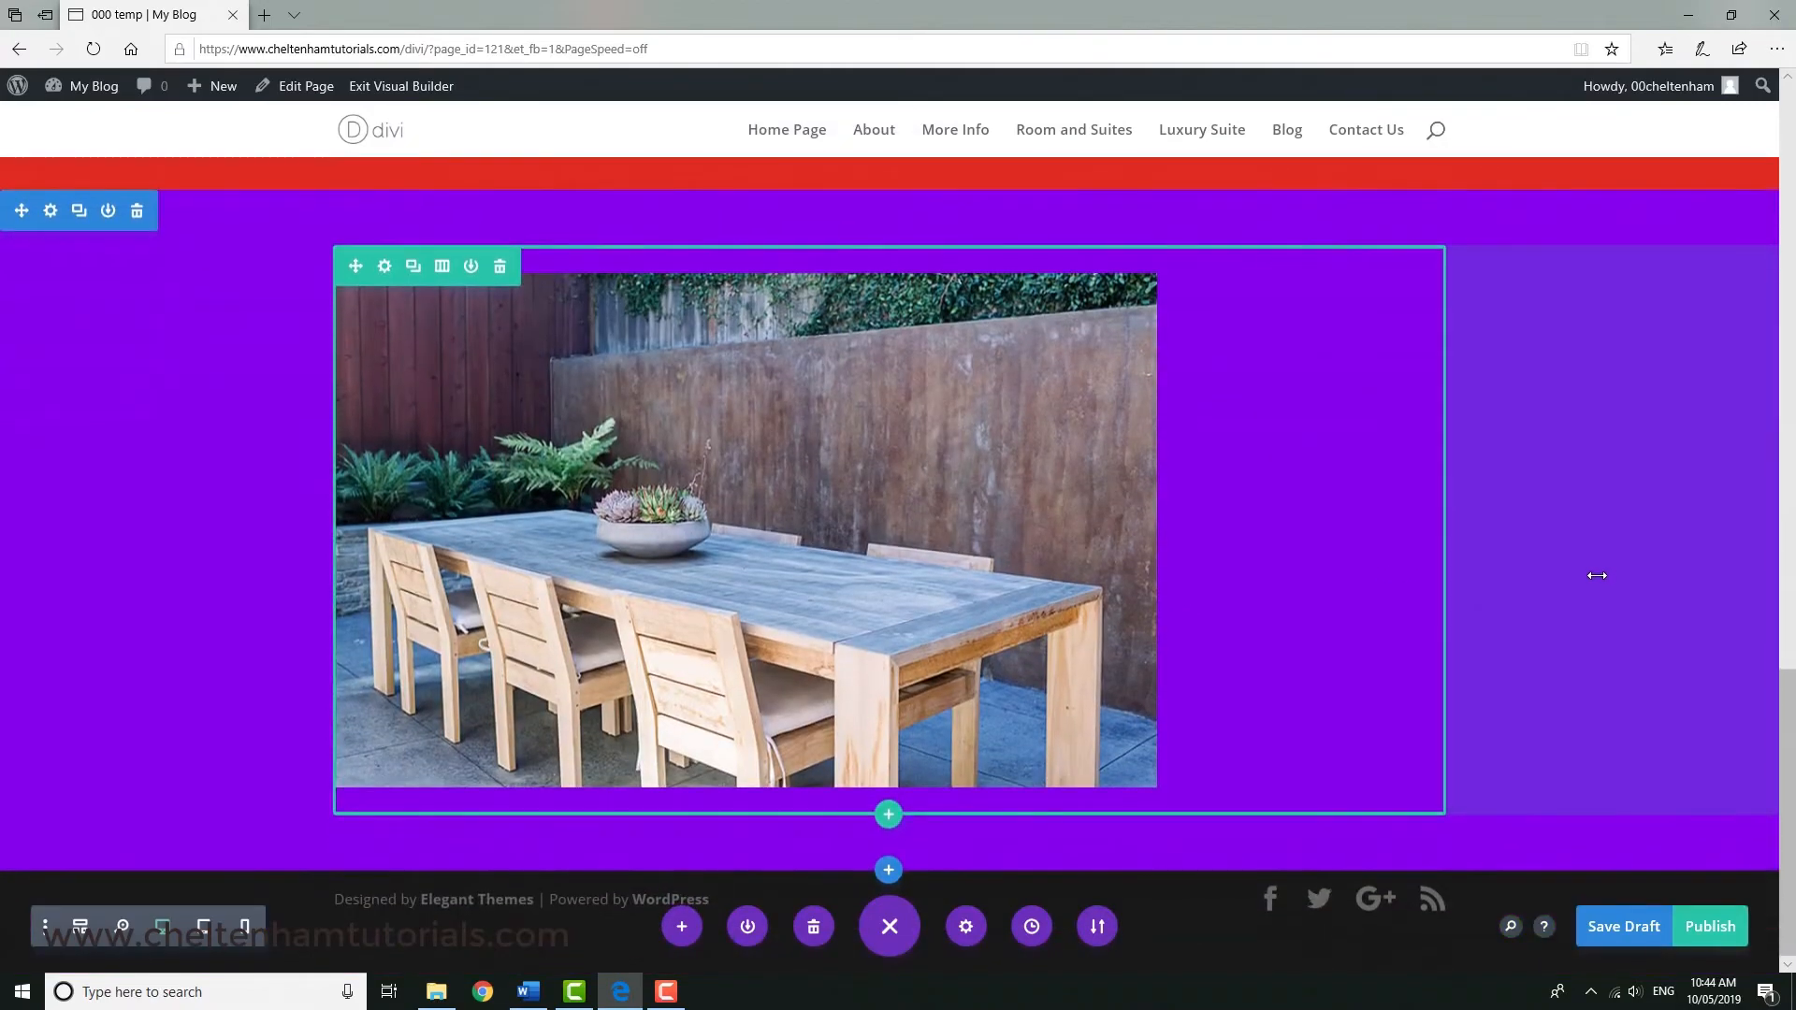
pyautogui.scroll(6, 1599, 573)
pyautogui.scroll(15, 1596, 576)
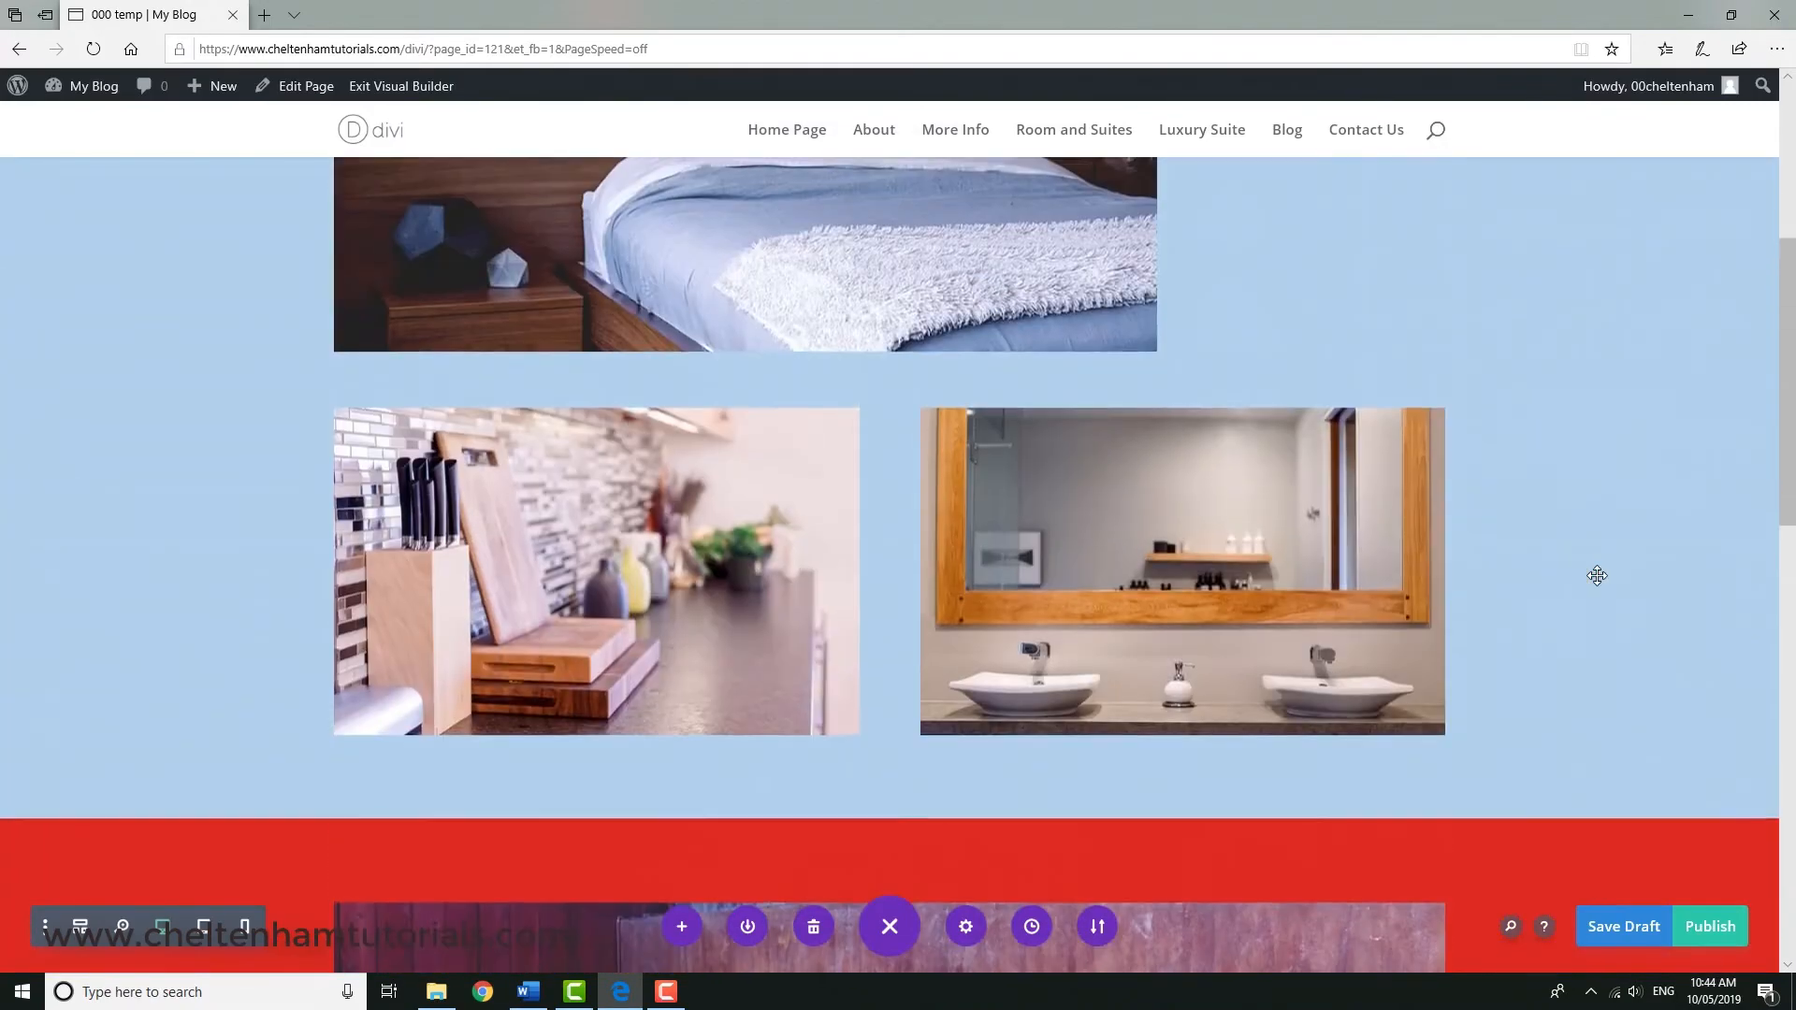
pyautogui.scroll(-2, 1491, 520)
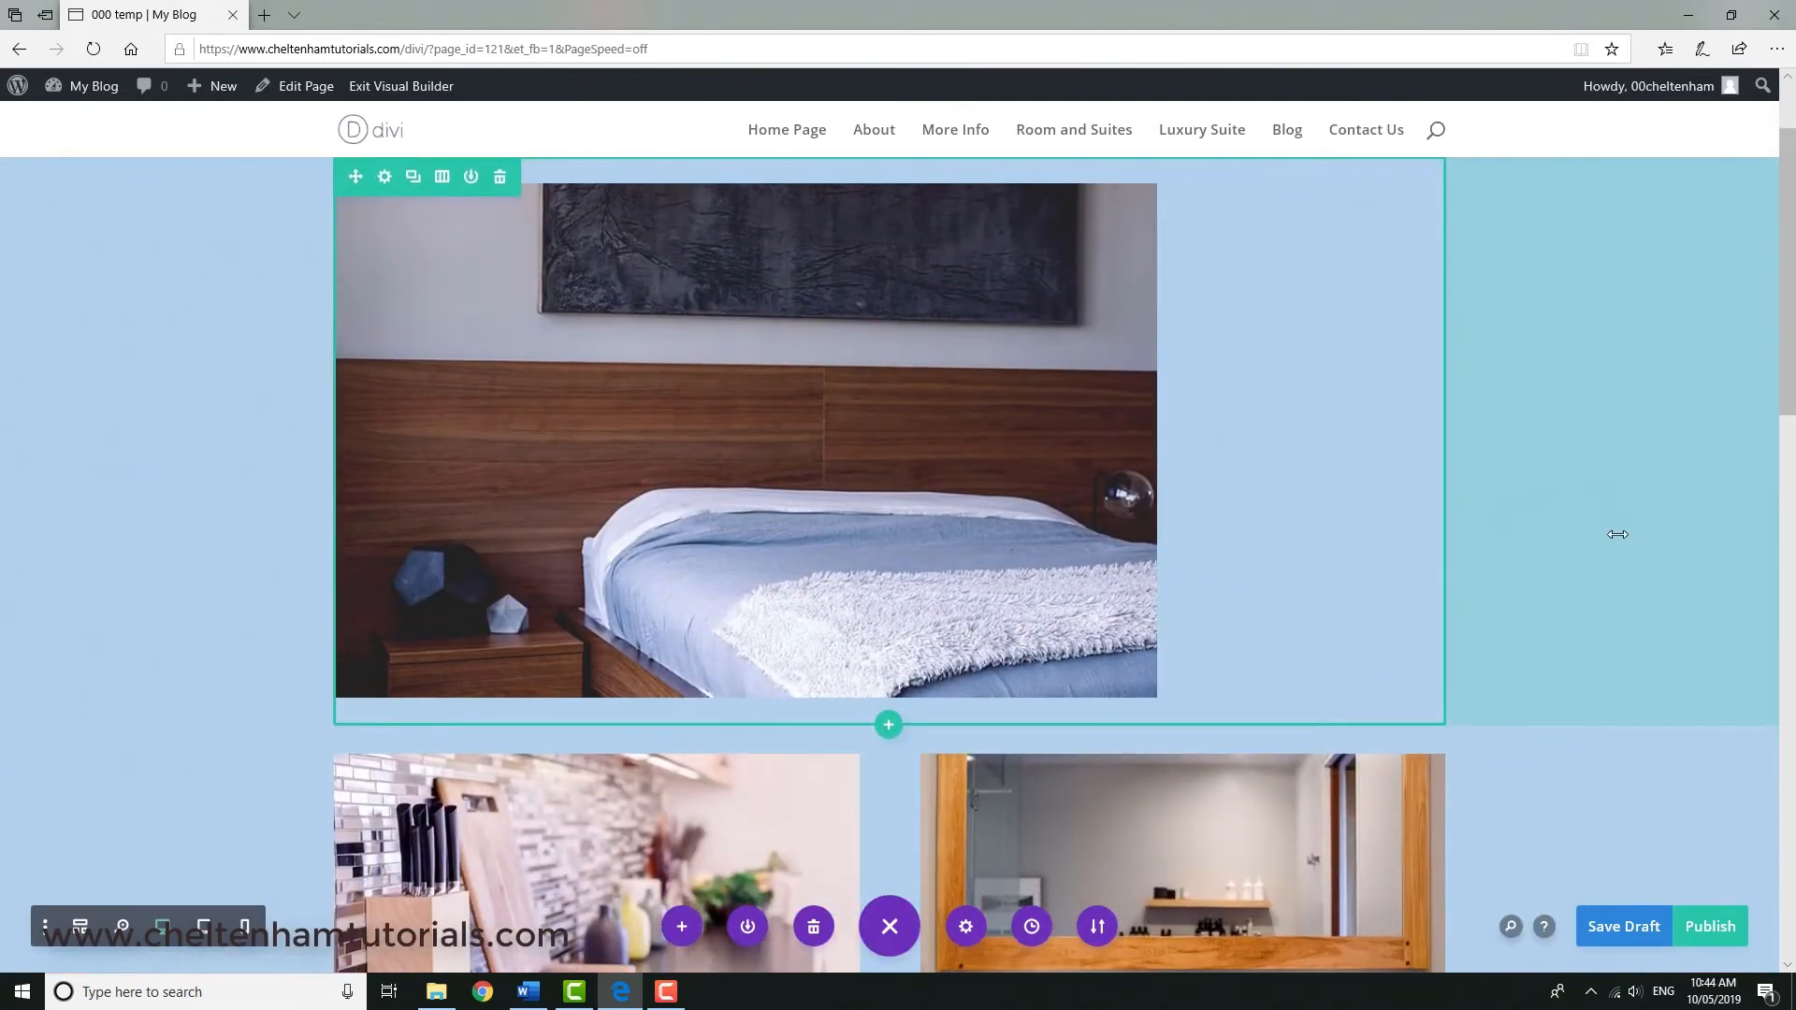
pyautogui.scroll(-2, 1617, 534)
pyautogui.scroll(3, 1605, 536)
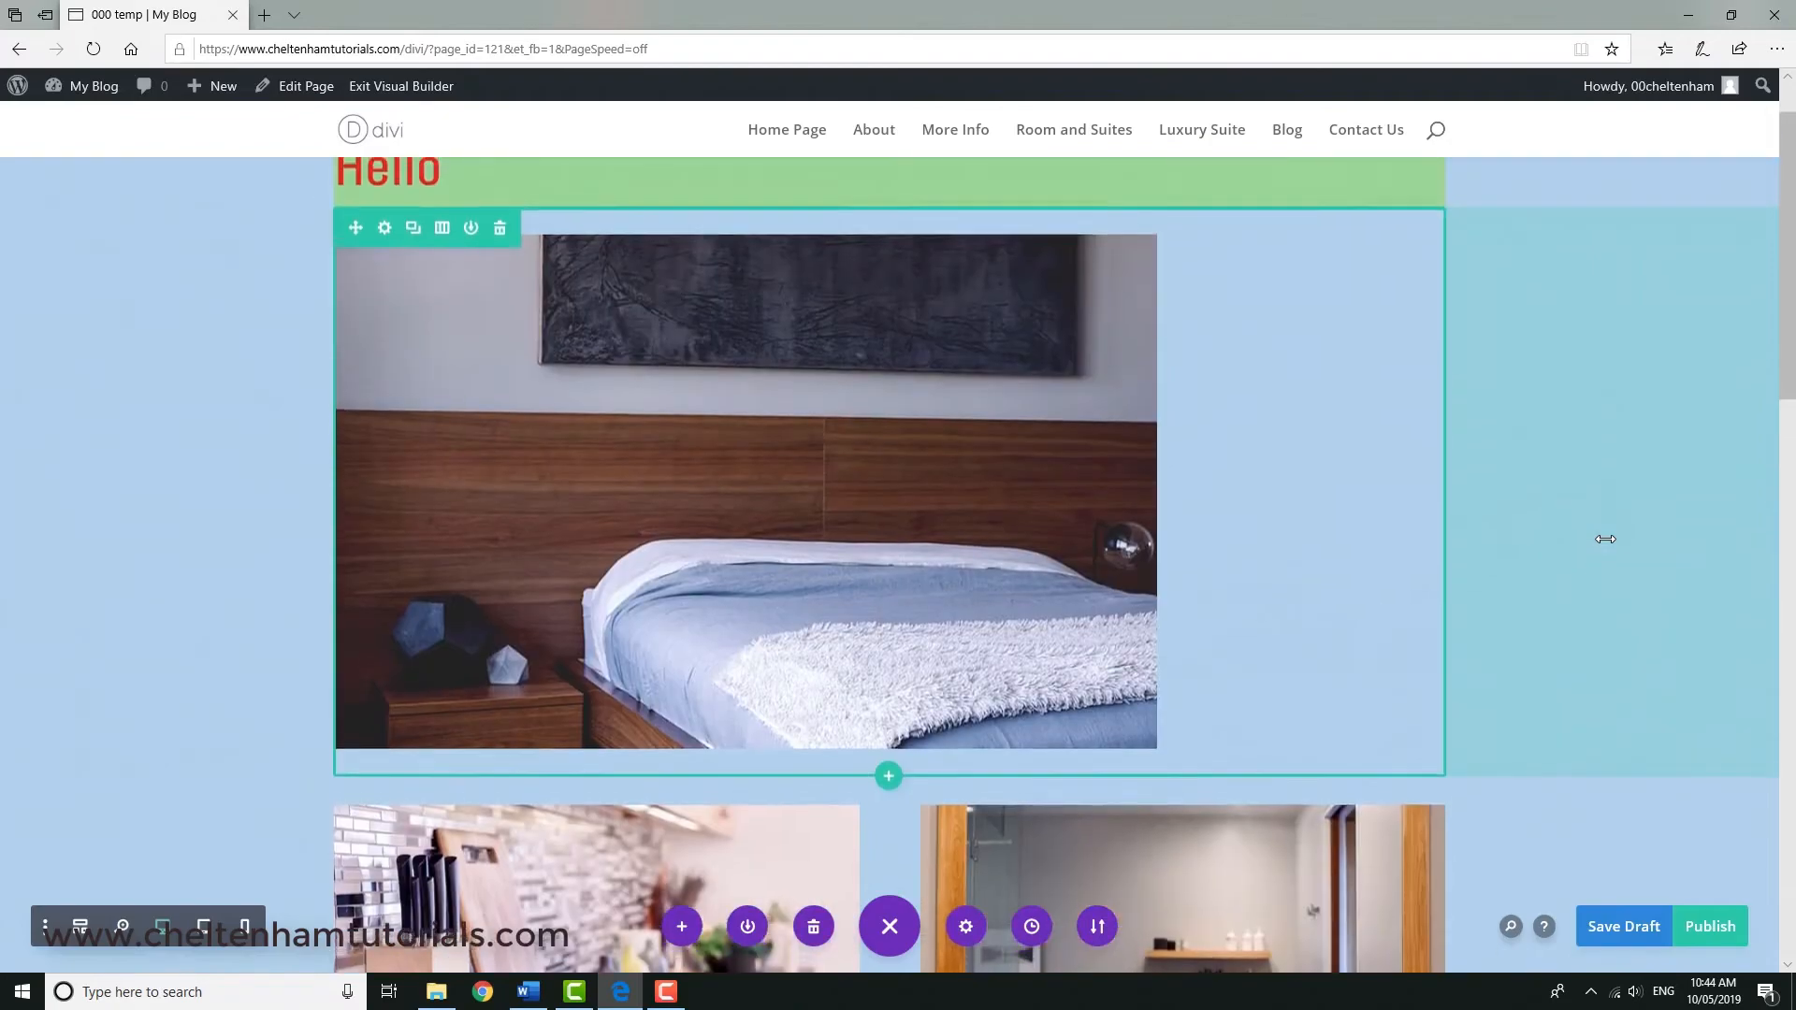
pyautogui.scroll(2, 1605, 539)
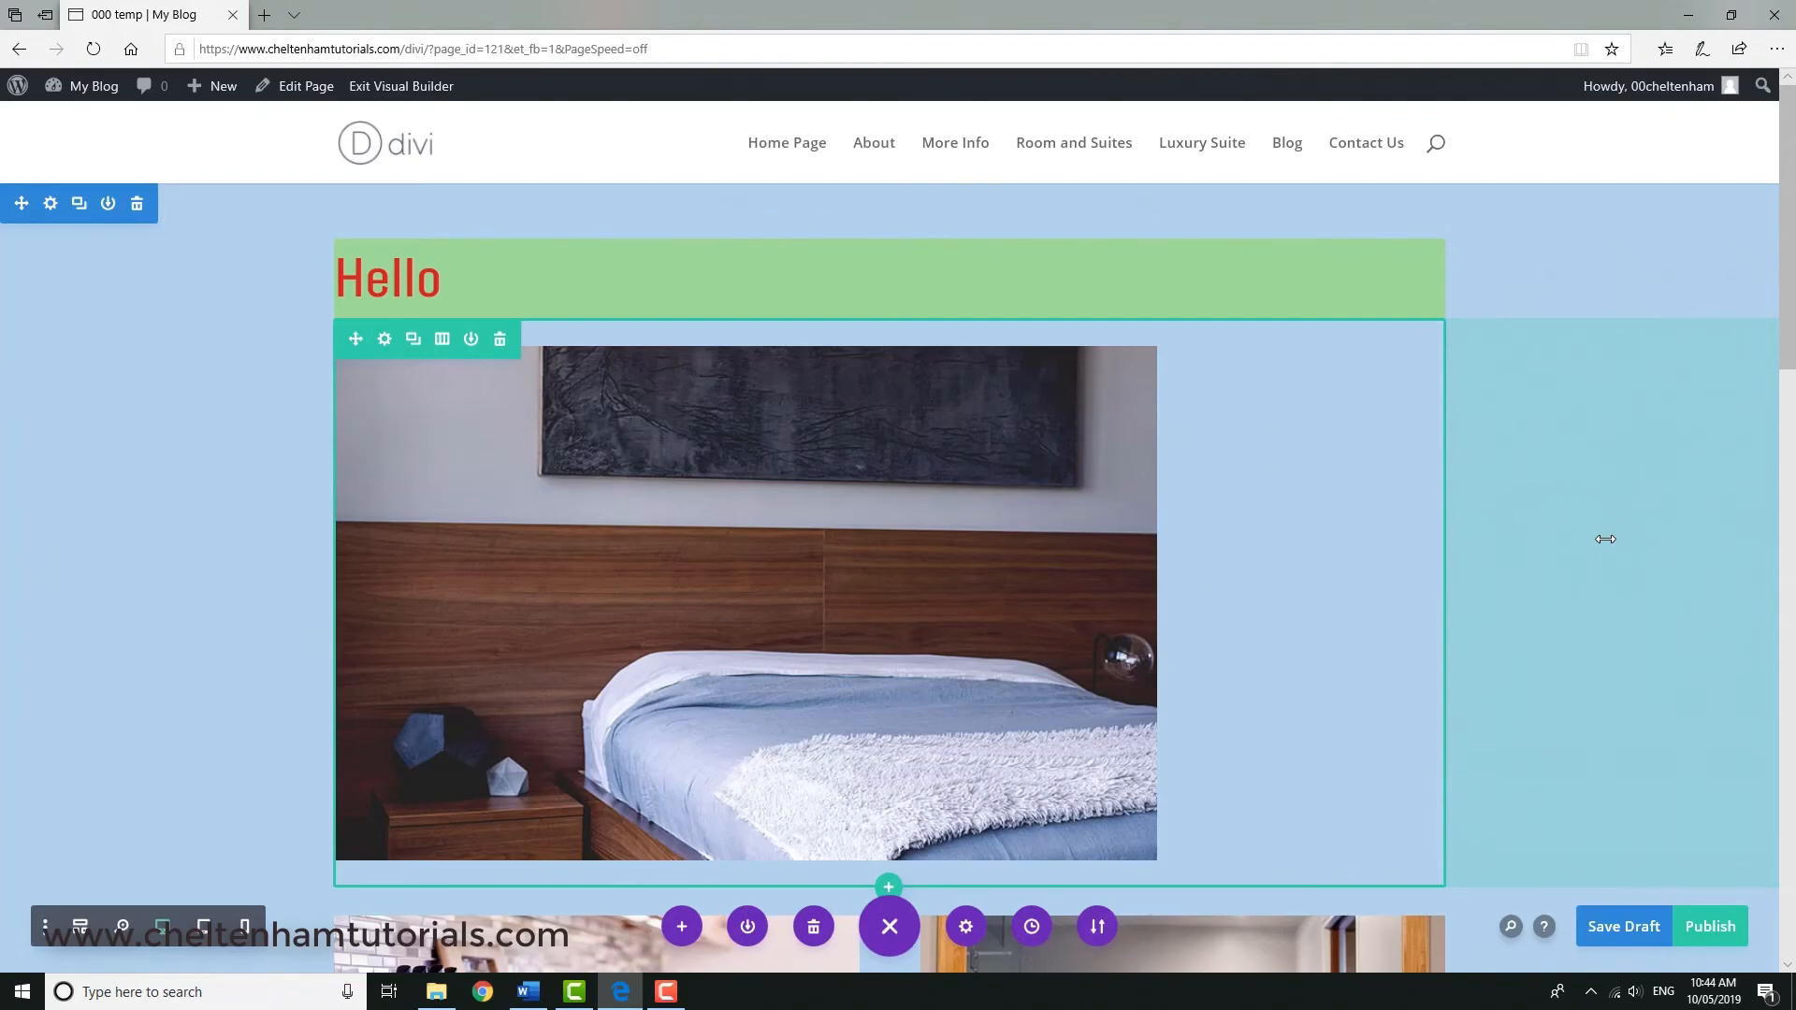
# - Examine the page's section, row and module structure in wireframe view and return to desktop view
pyautogui.click(82, 935)
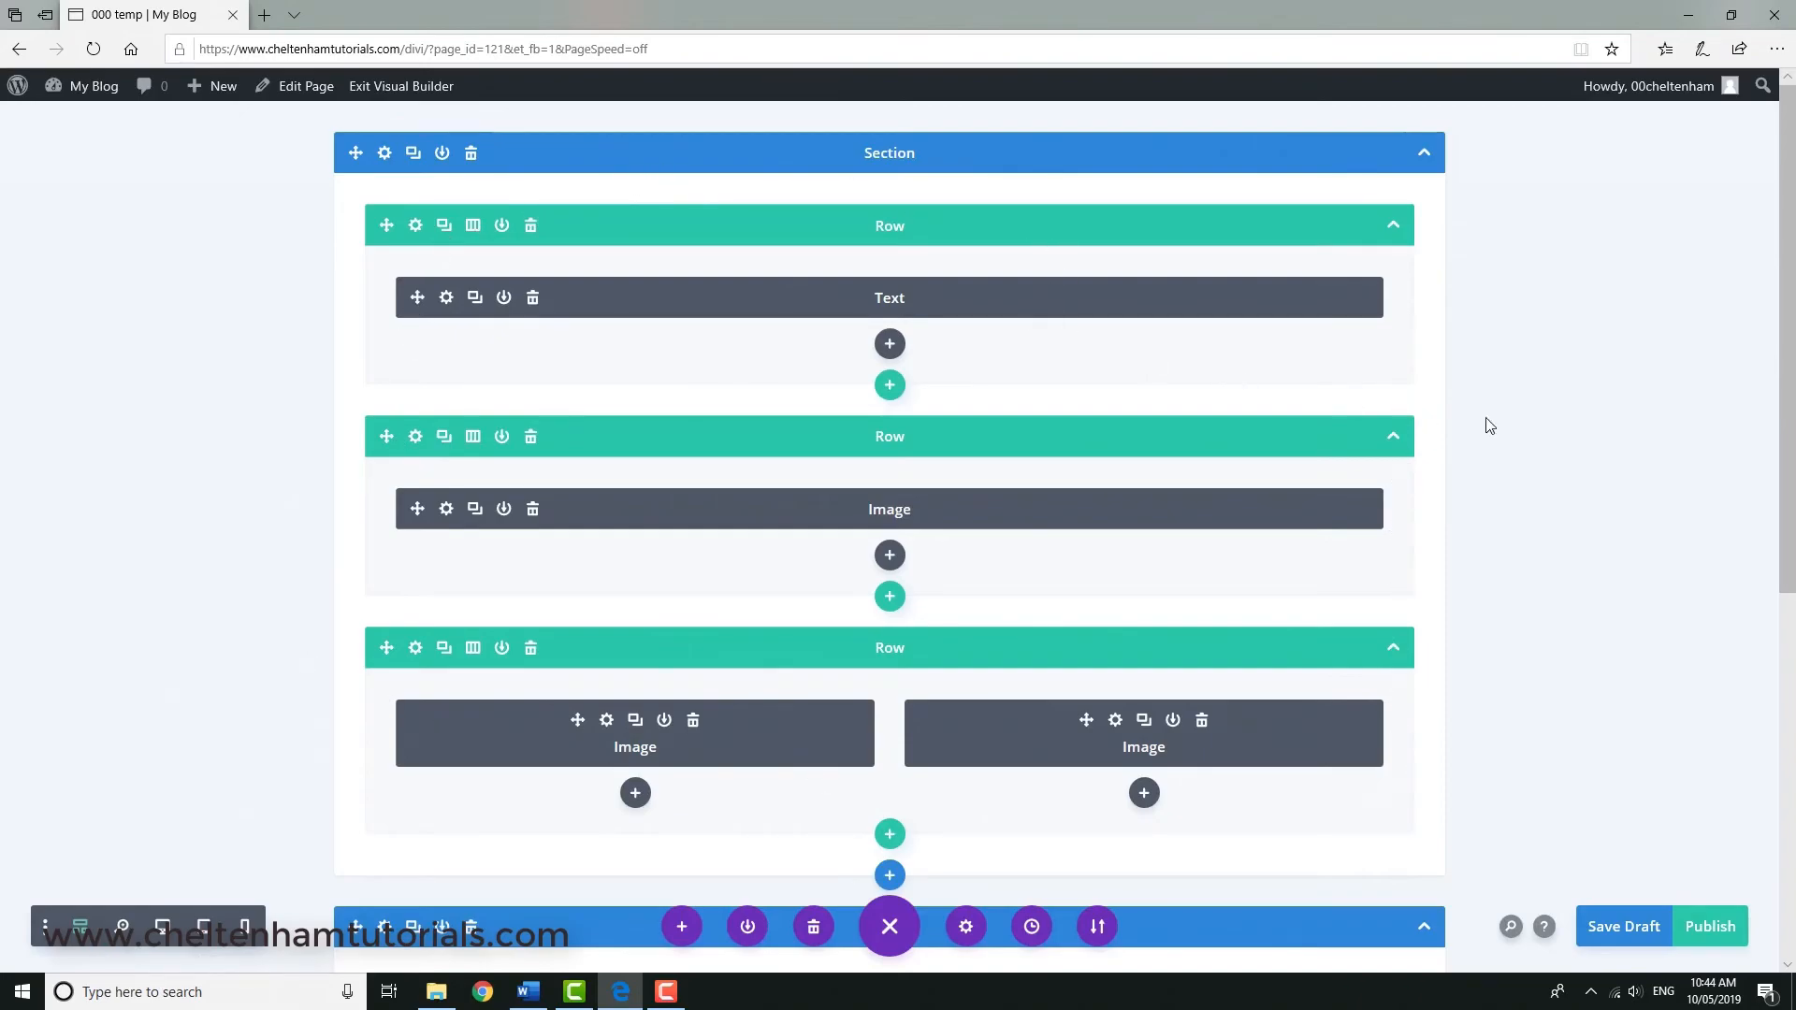
pyautogui.scroll(-5, 1506, 393)
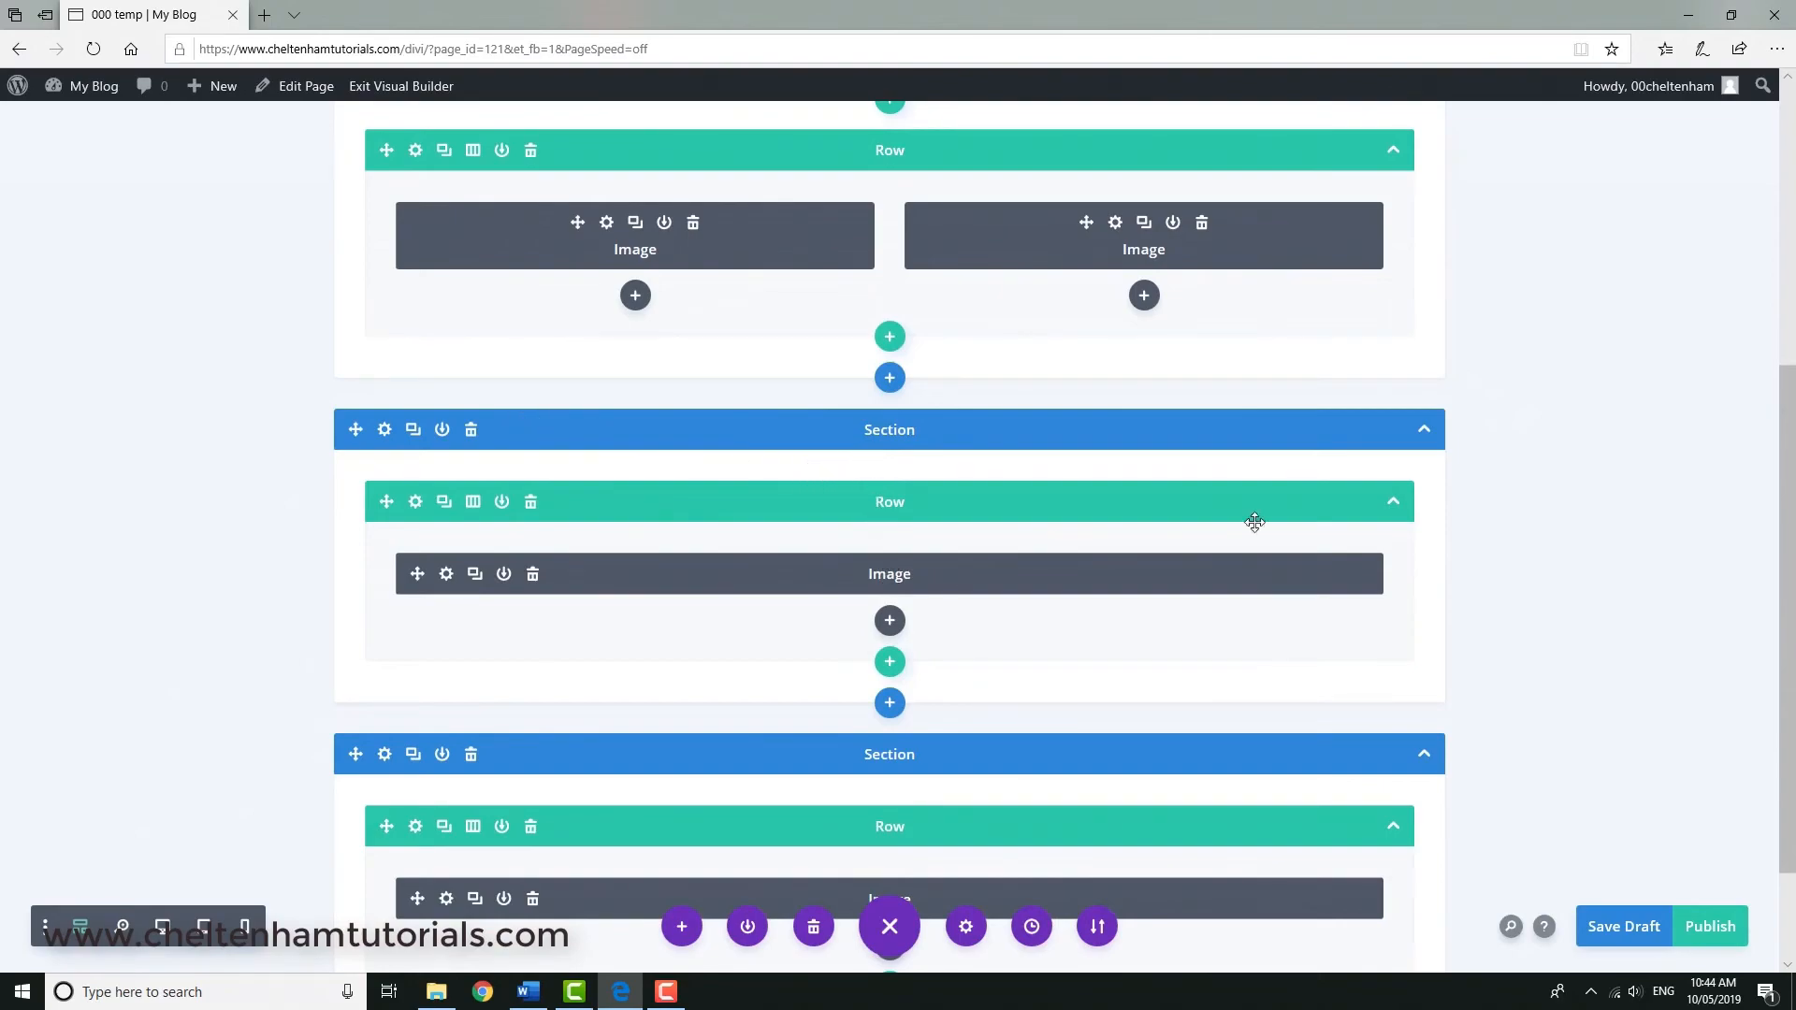
pyautogui.scroll(-2, 1590, 402)
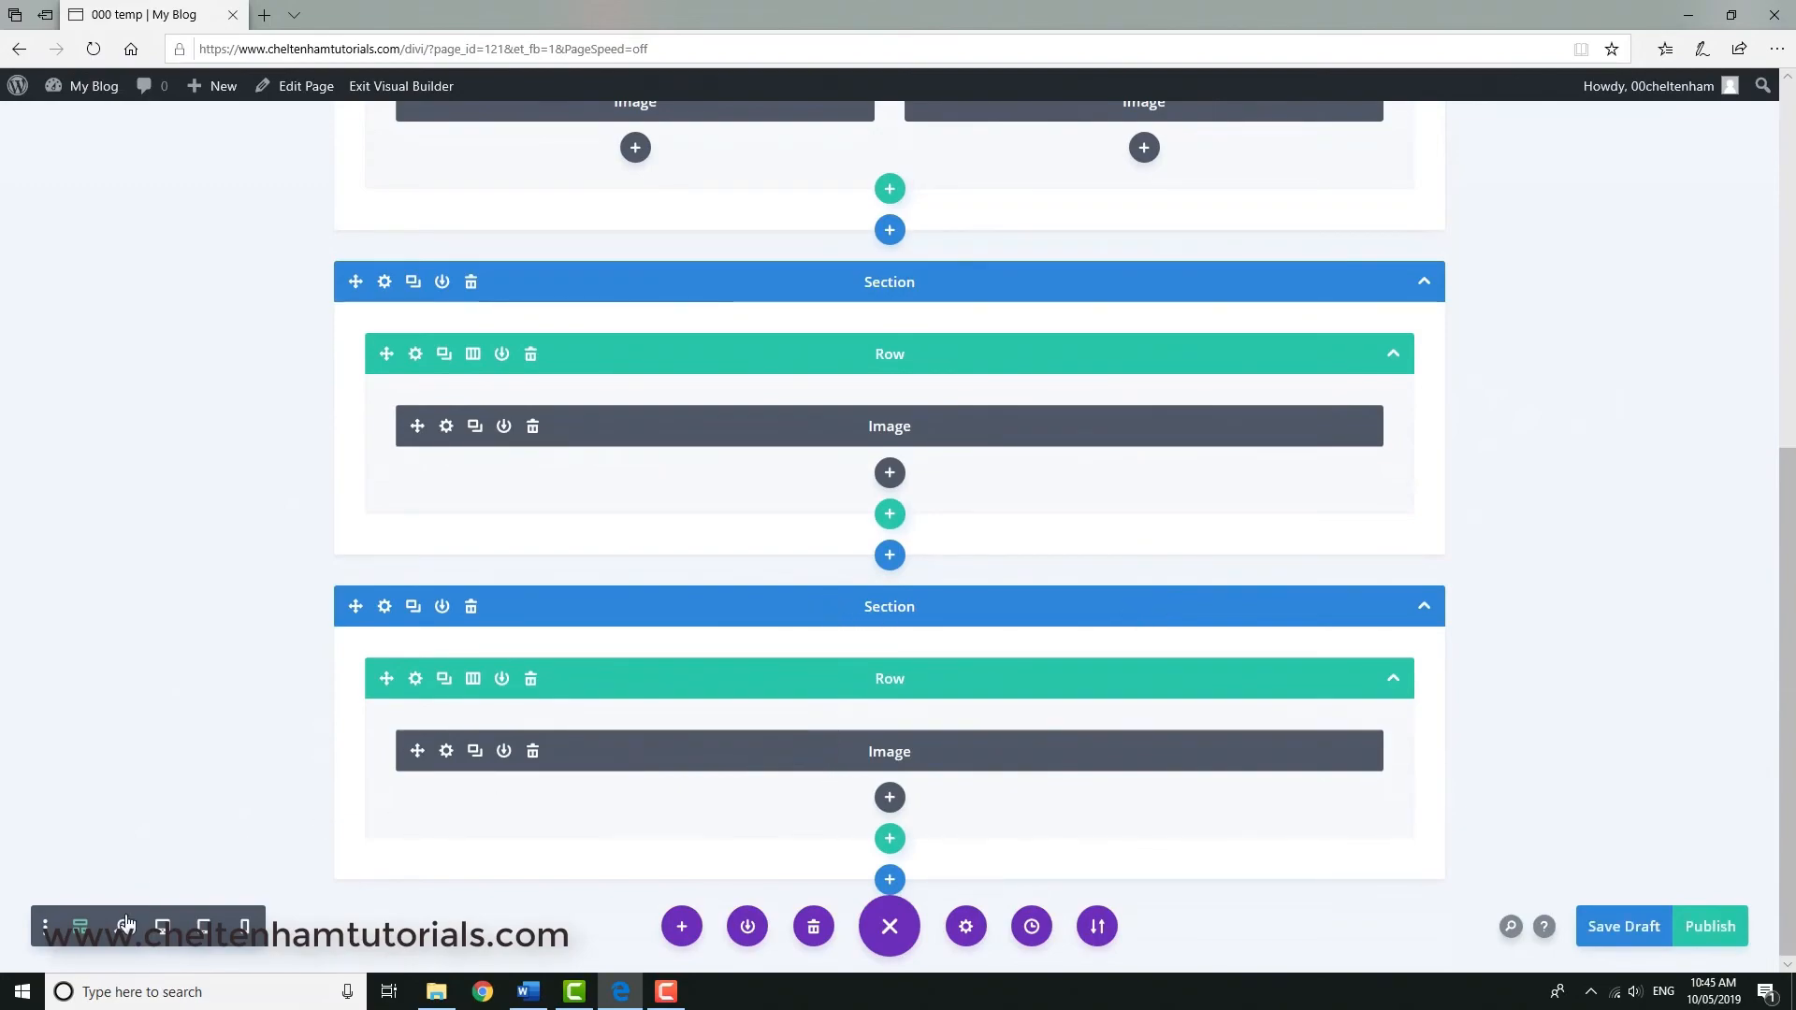
pyautogui.click(163, 928)
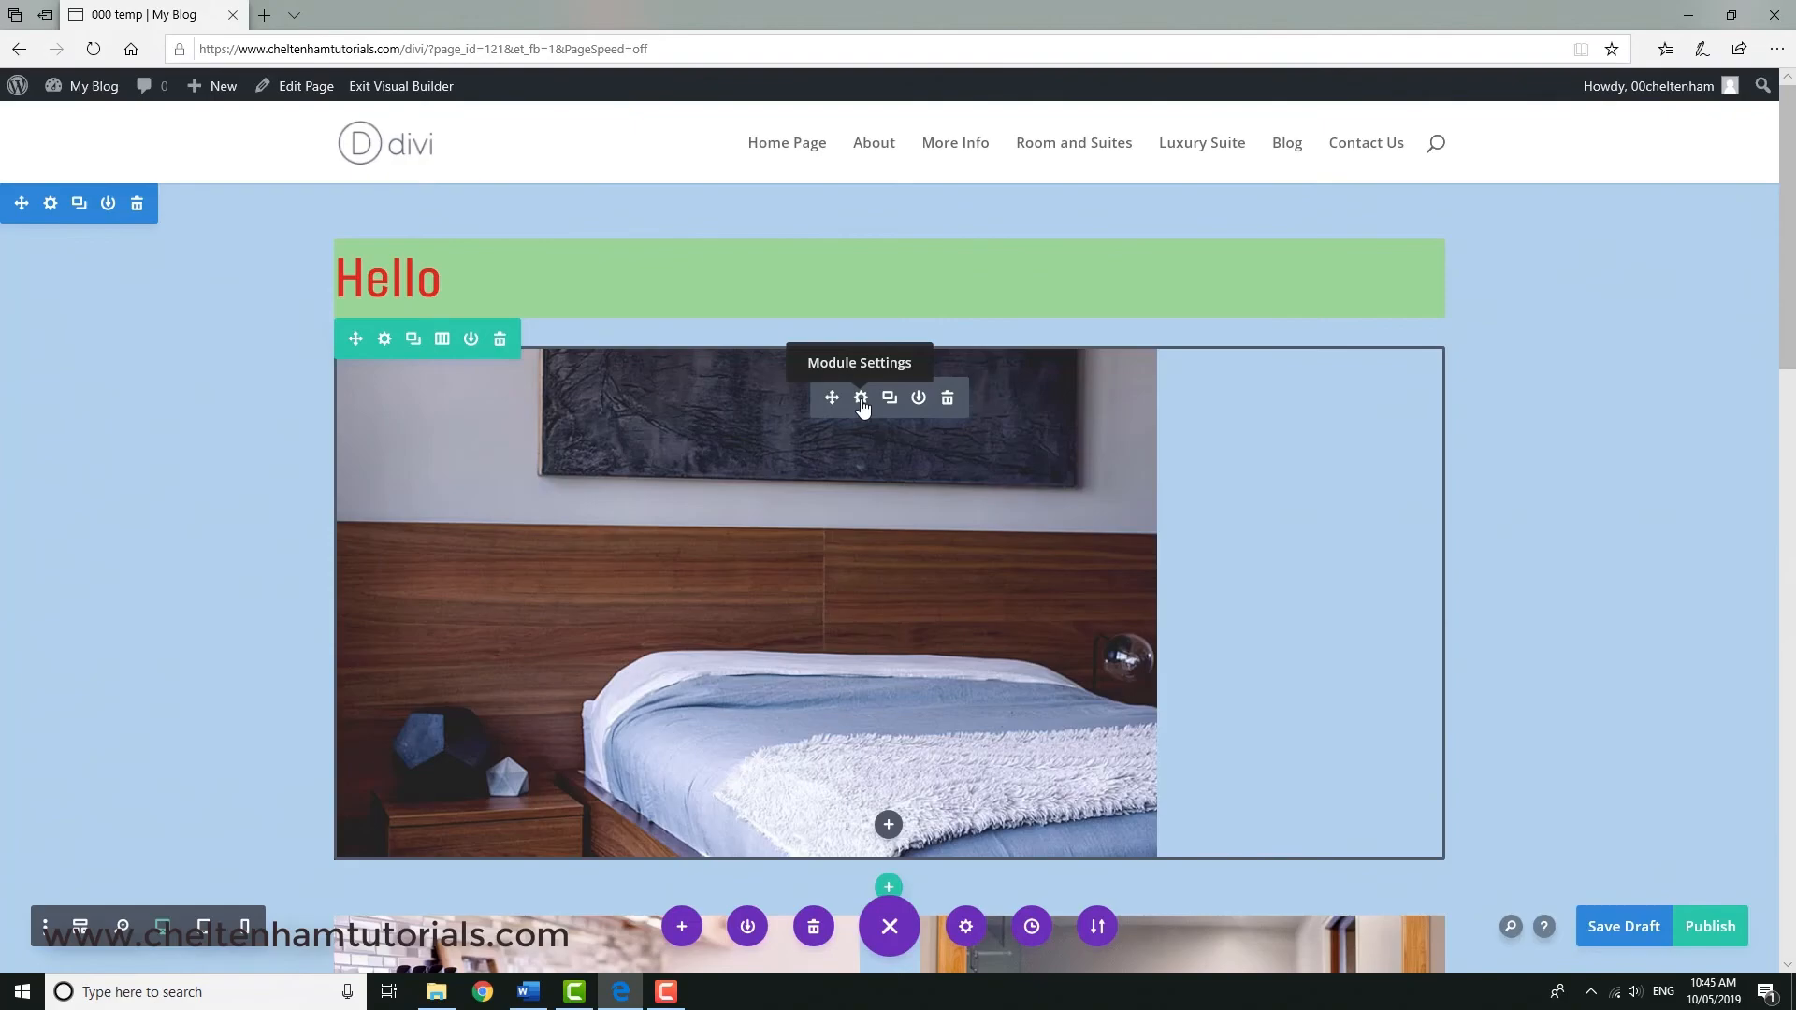
# - Replace the bedroom image beneath the Hello heading with the kitchen knife block photo from the media library and save the module
pyautogui.click(861, 400)
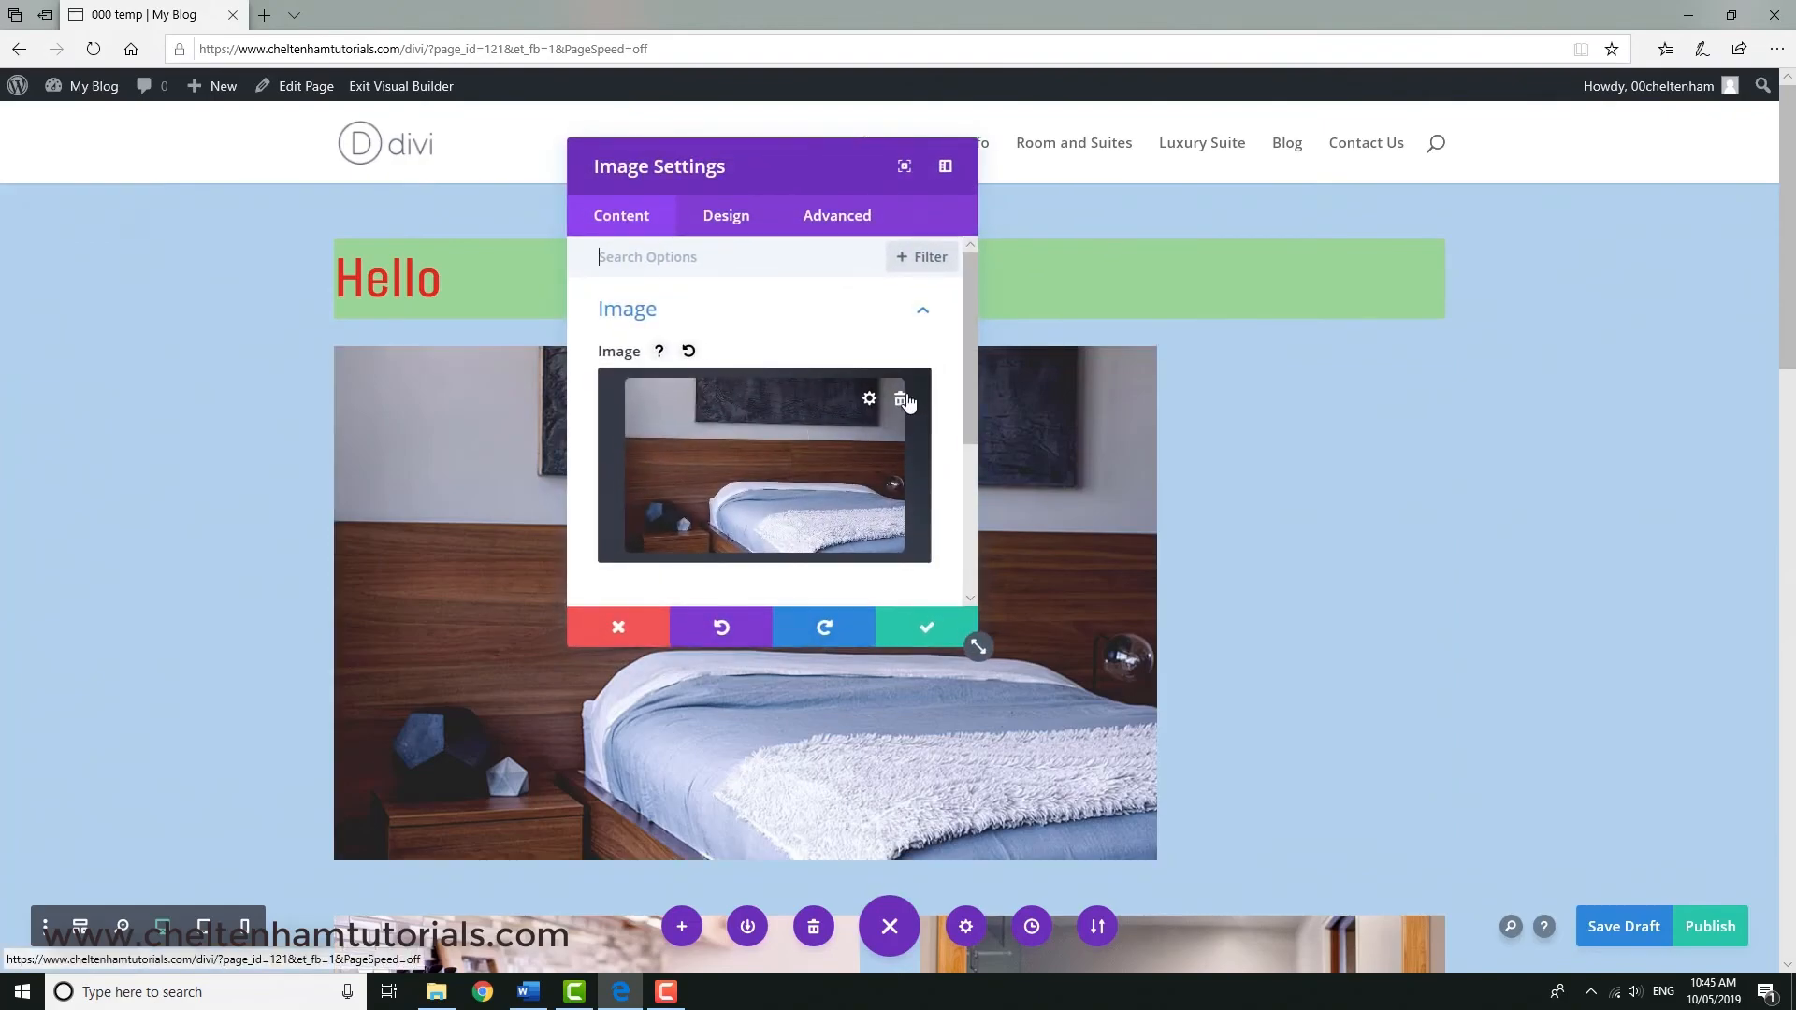
pyautogui.click(900, 405)
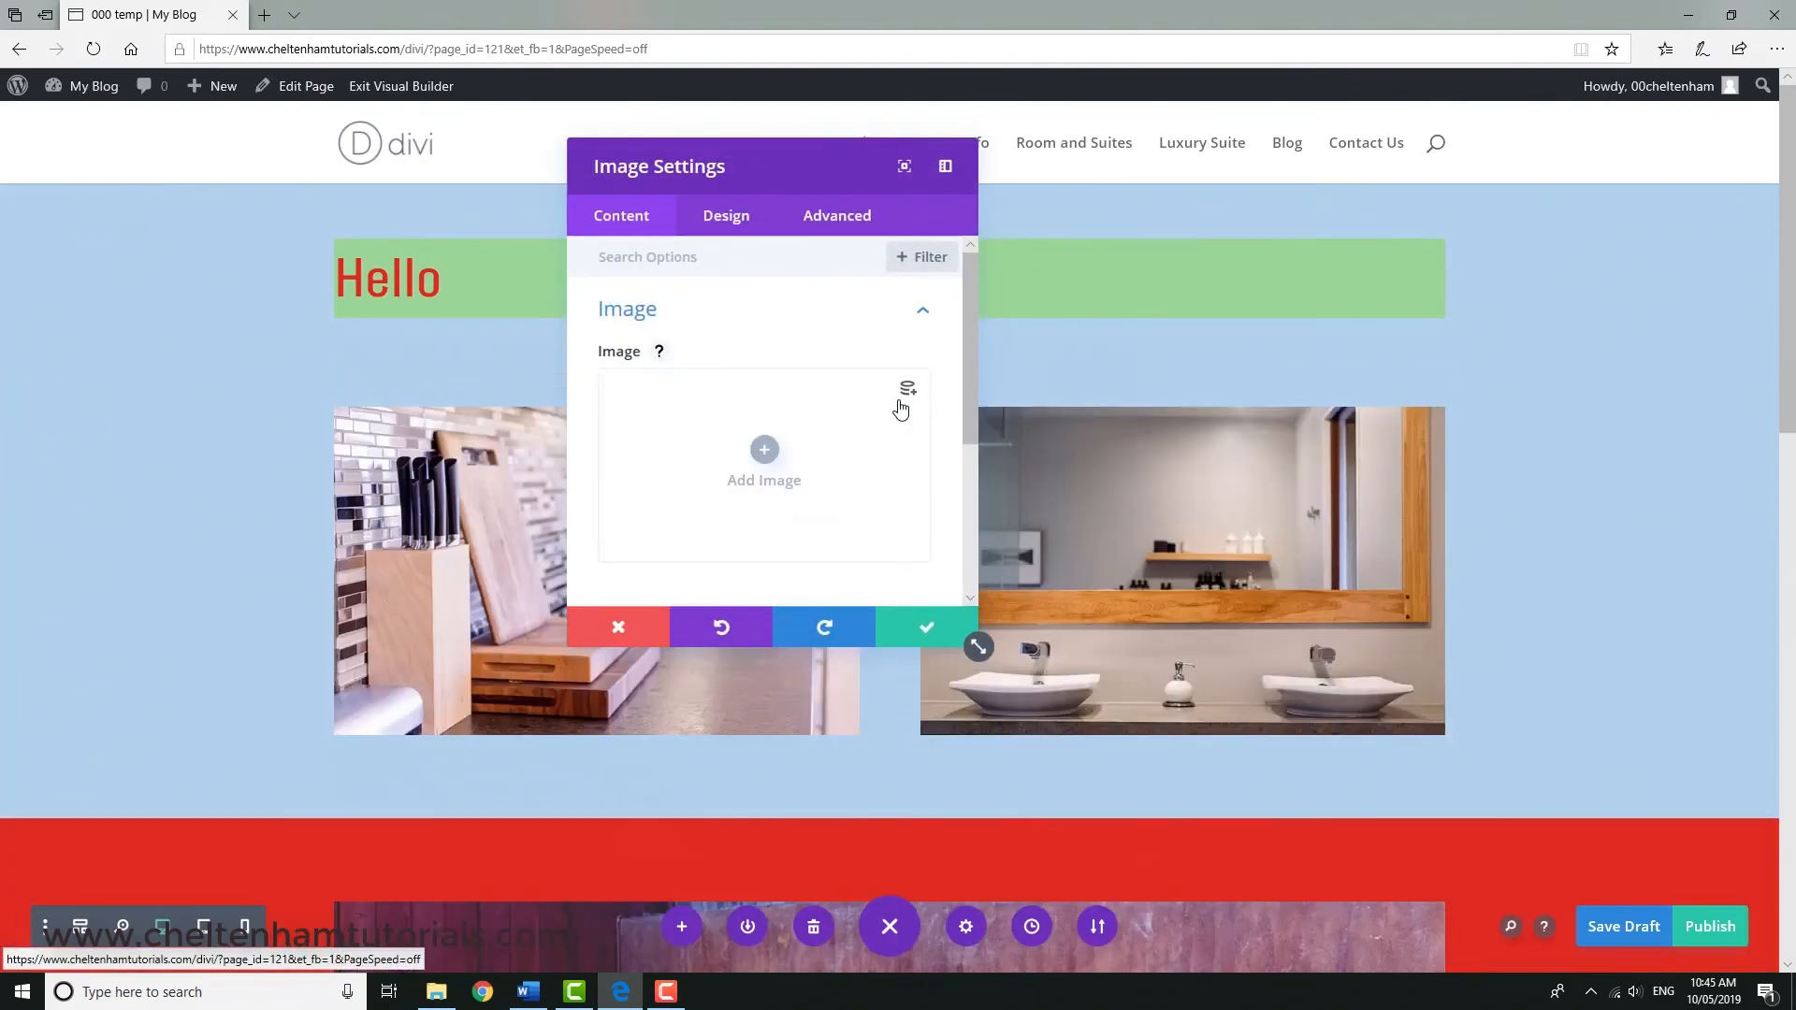
pyautogui.click(770, 450)
pyautogui.click(333, 465)
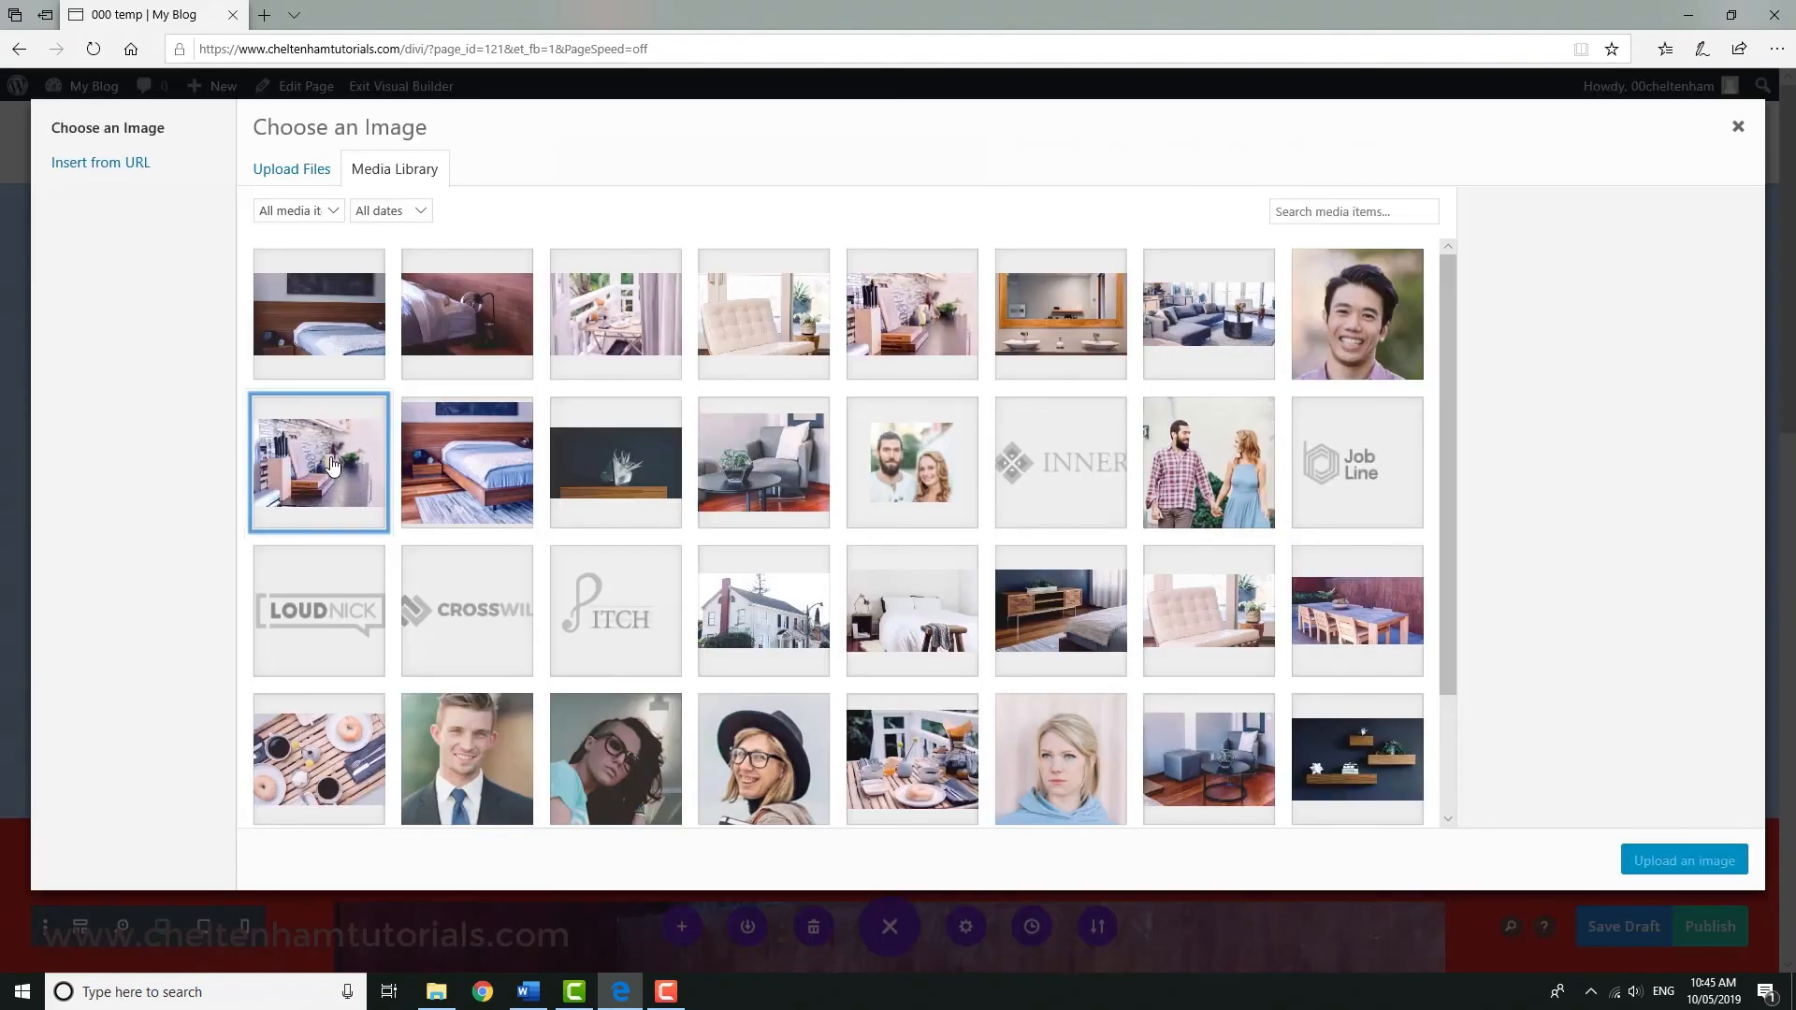
pyautogui.click(1670, 868)
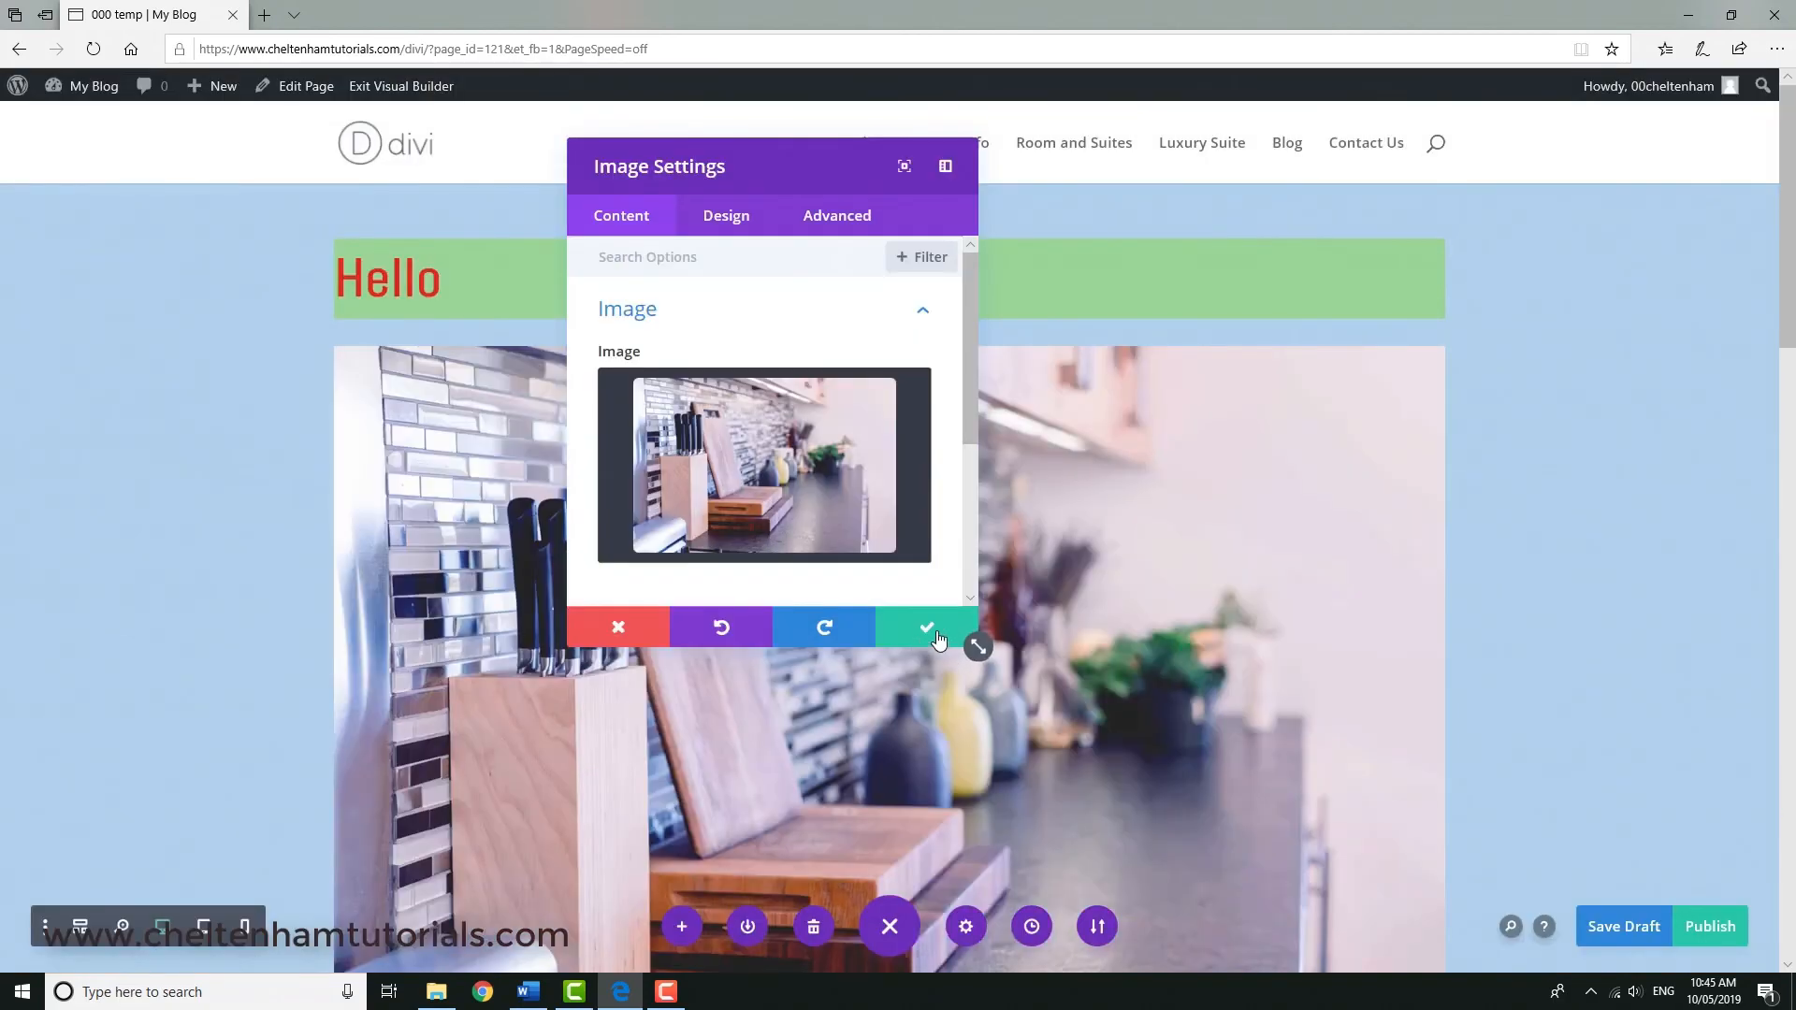
pyautogui.click(945, 634)
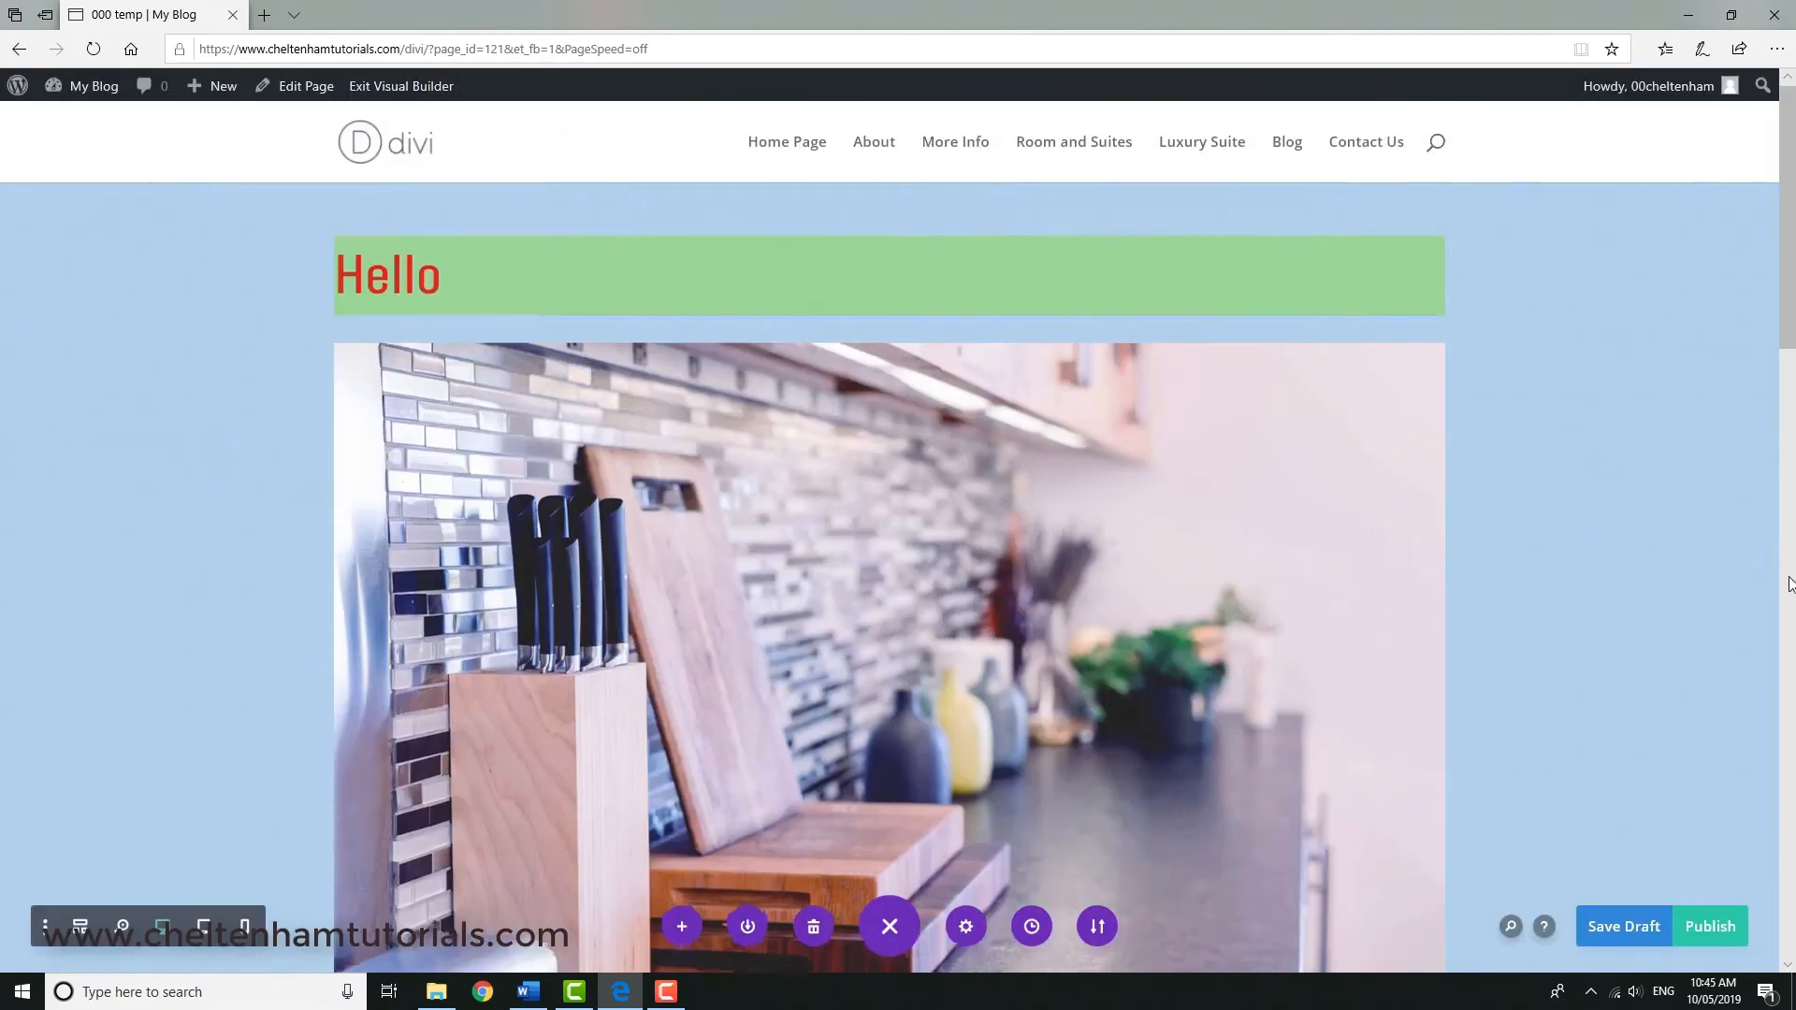
# - Review the page layout from the large kitchen image down through the red and purple sections
pyautogui.scroll(-2, 1777, 577)
pyautogui.scroll(-4, 1778, 578)
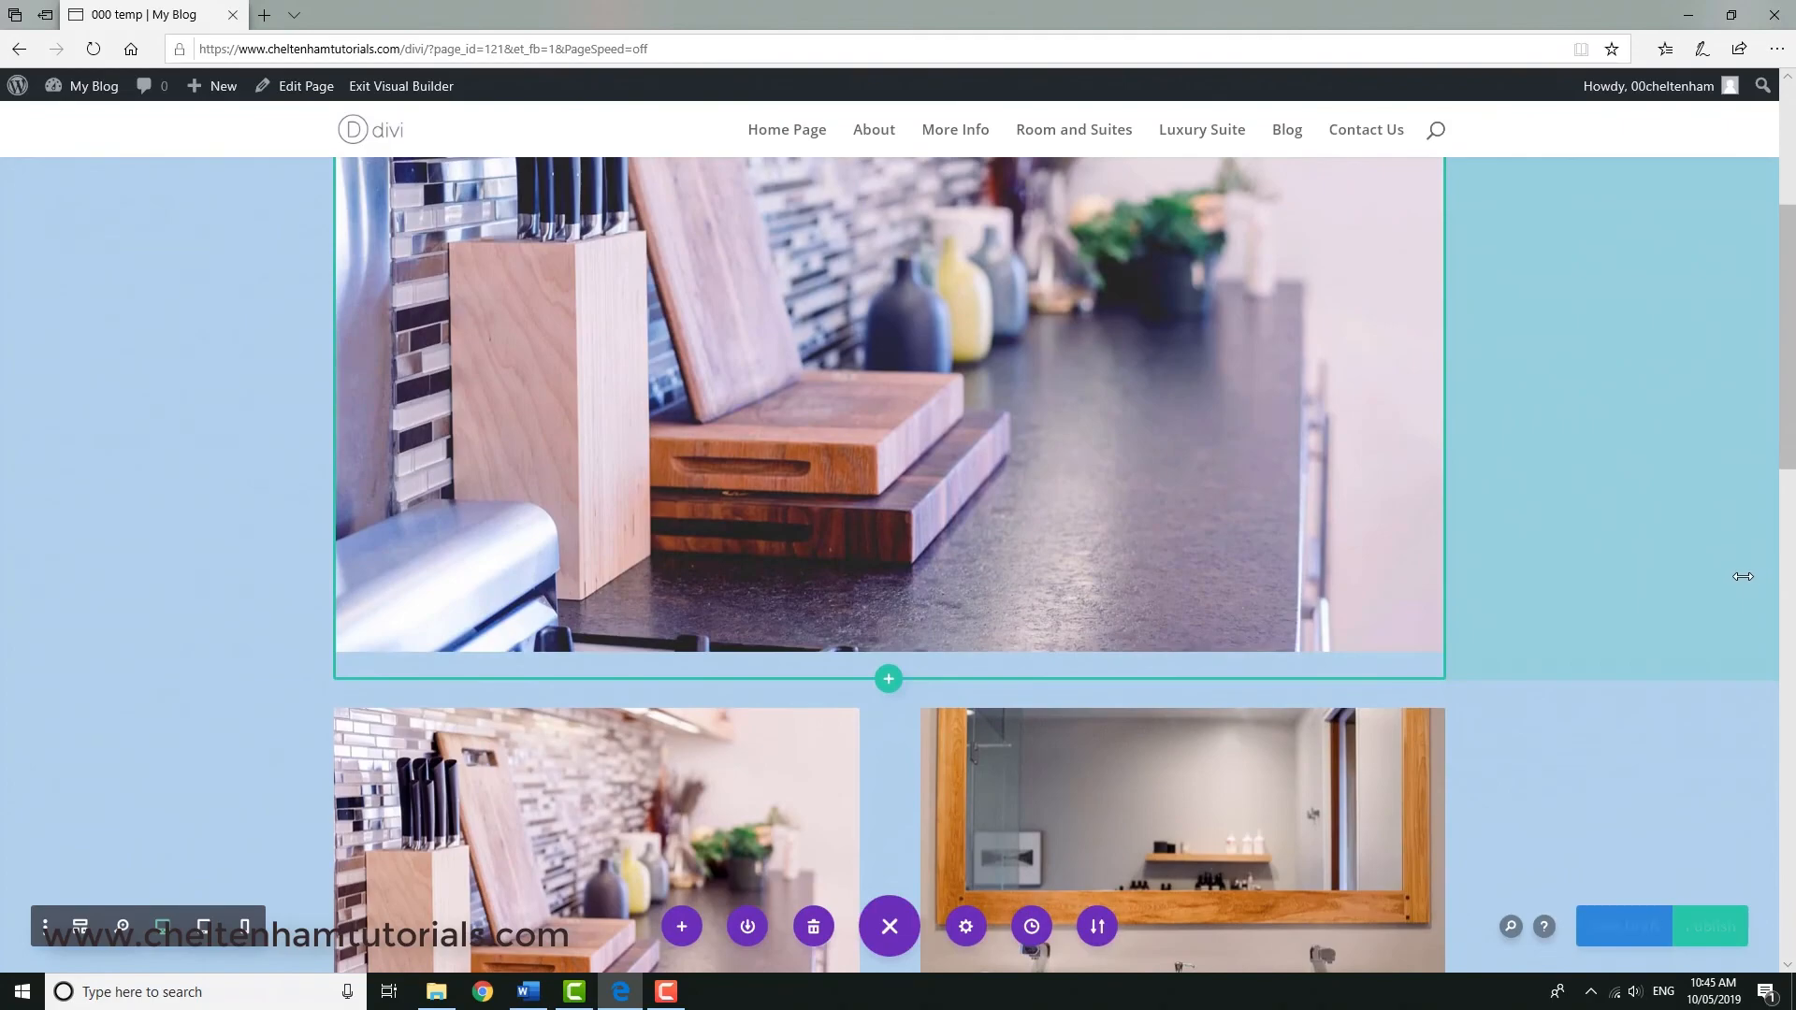
pyautogui.scroll(-3, 1739, 576)
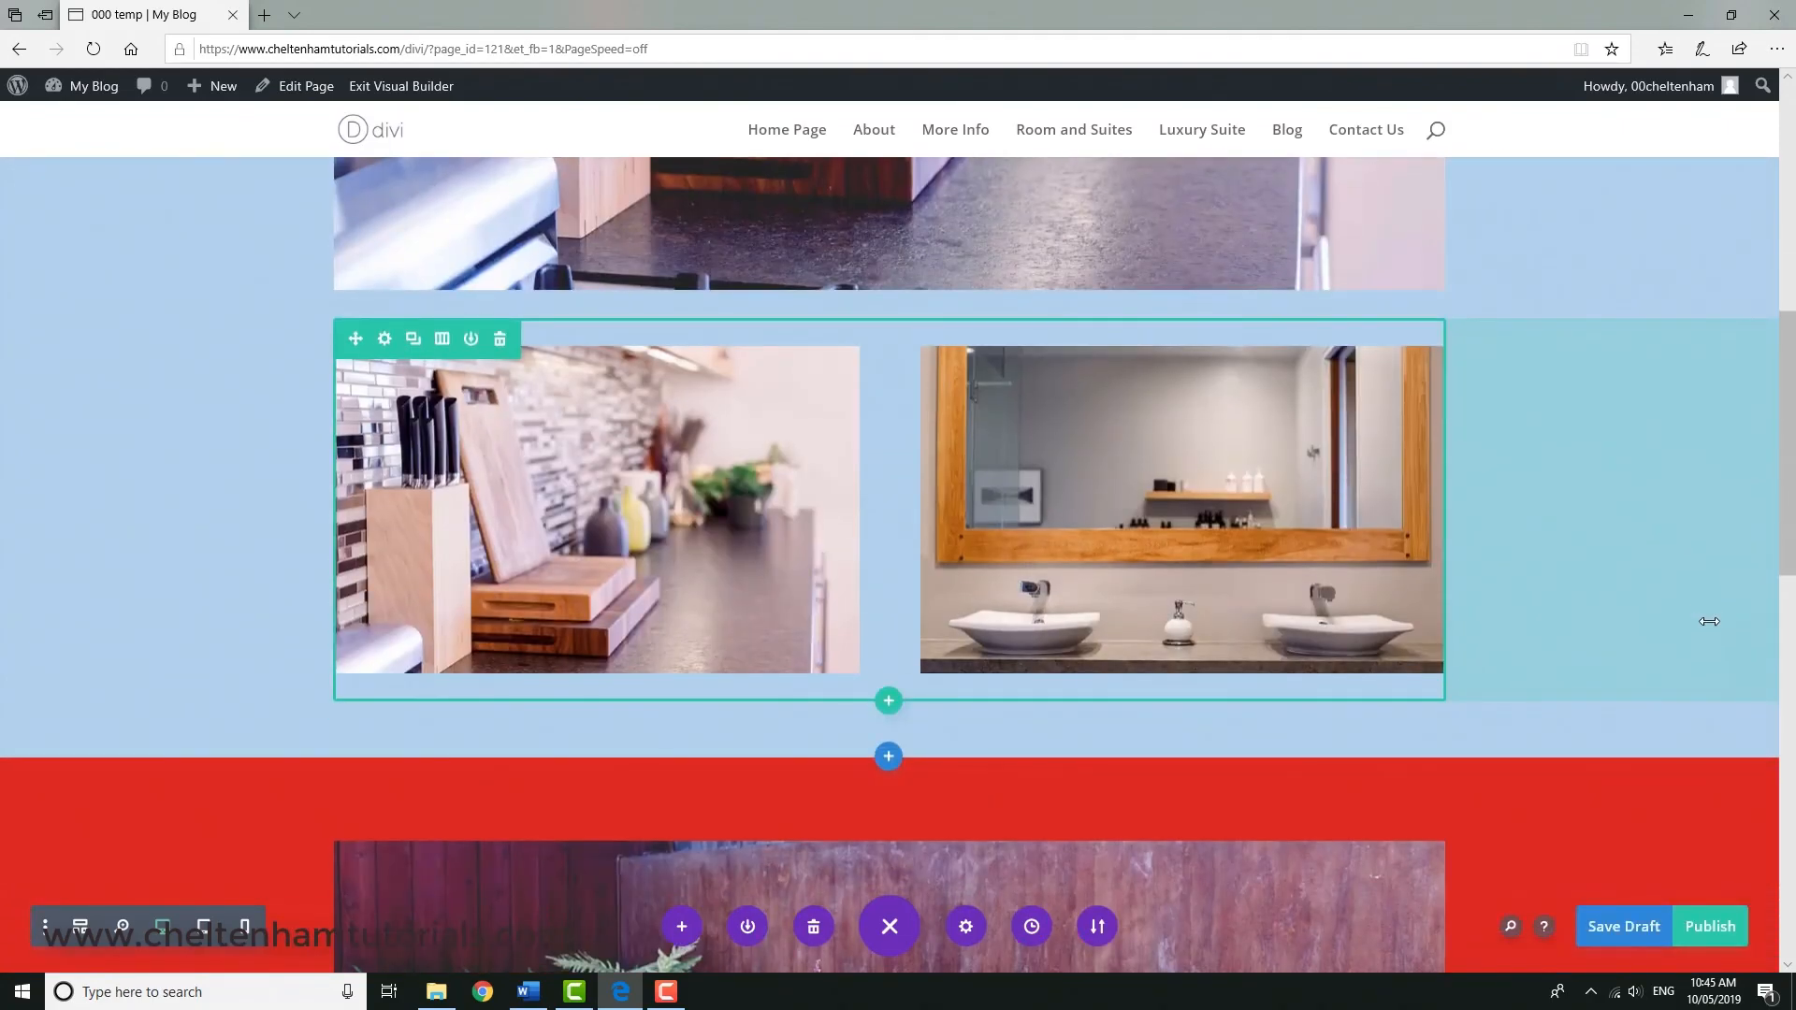
pyautogui.scroll(-10, 1705, 622)
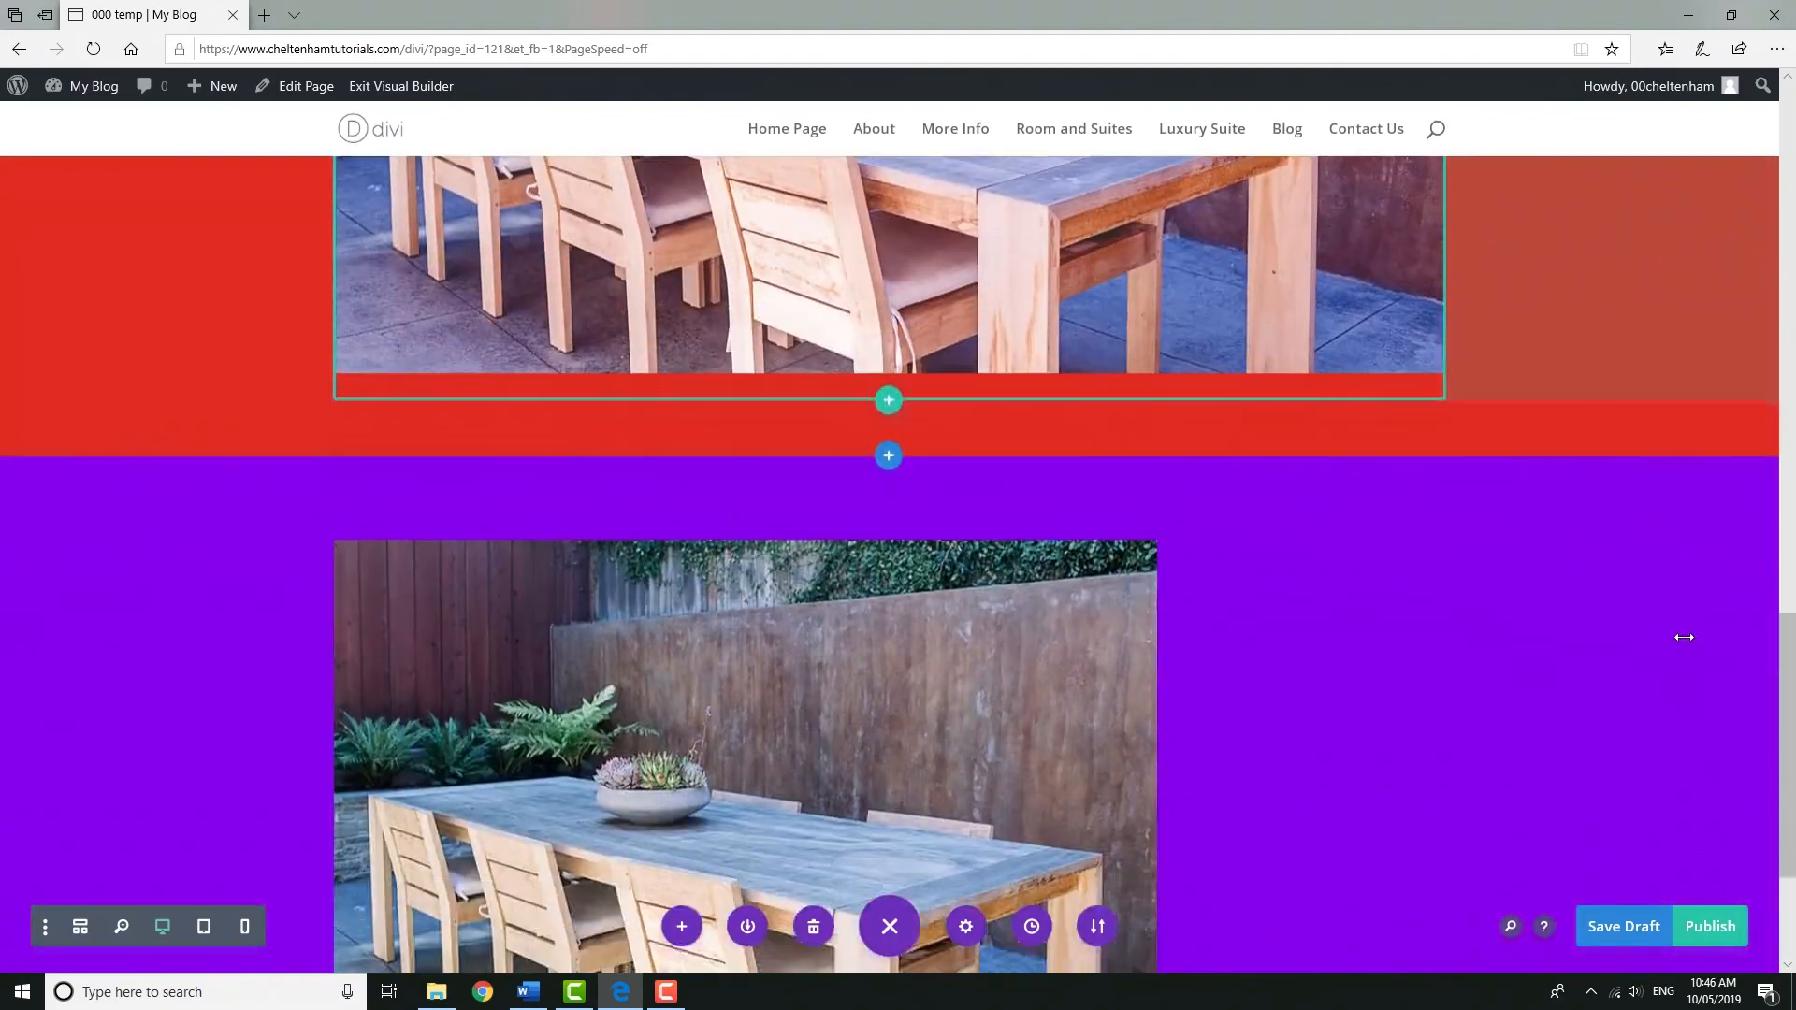
pyautogui.scroll(-2, 1684, 637)
pyautogui.scroll(5, 1683, 636)
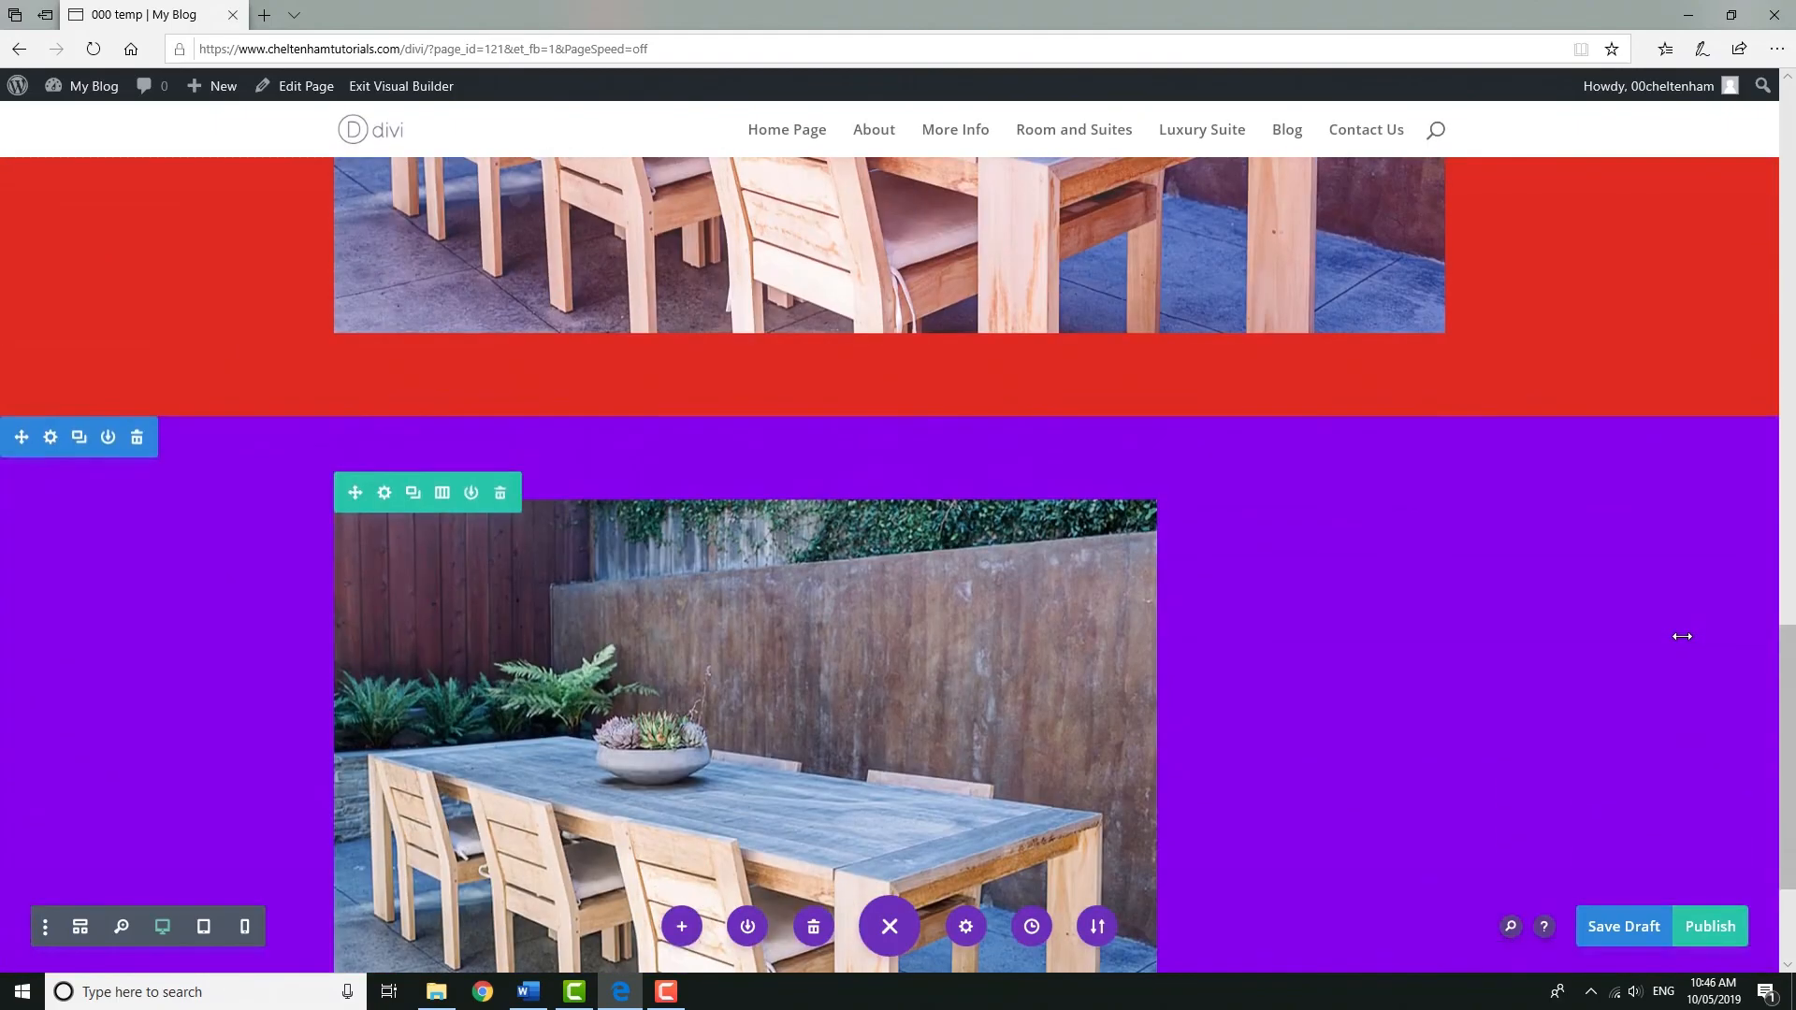
pyautogui.scroll(8, 1682, 636)
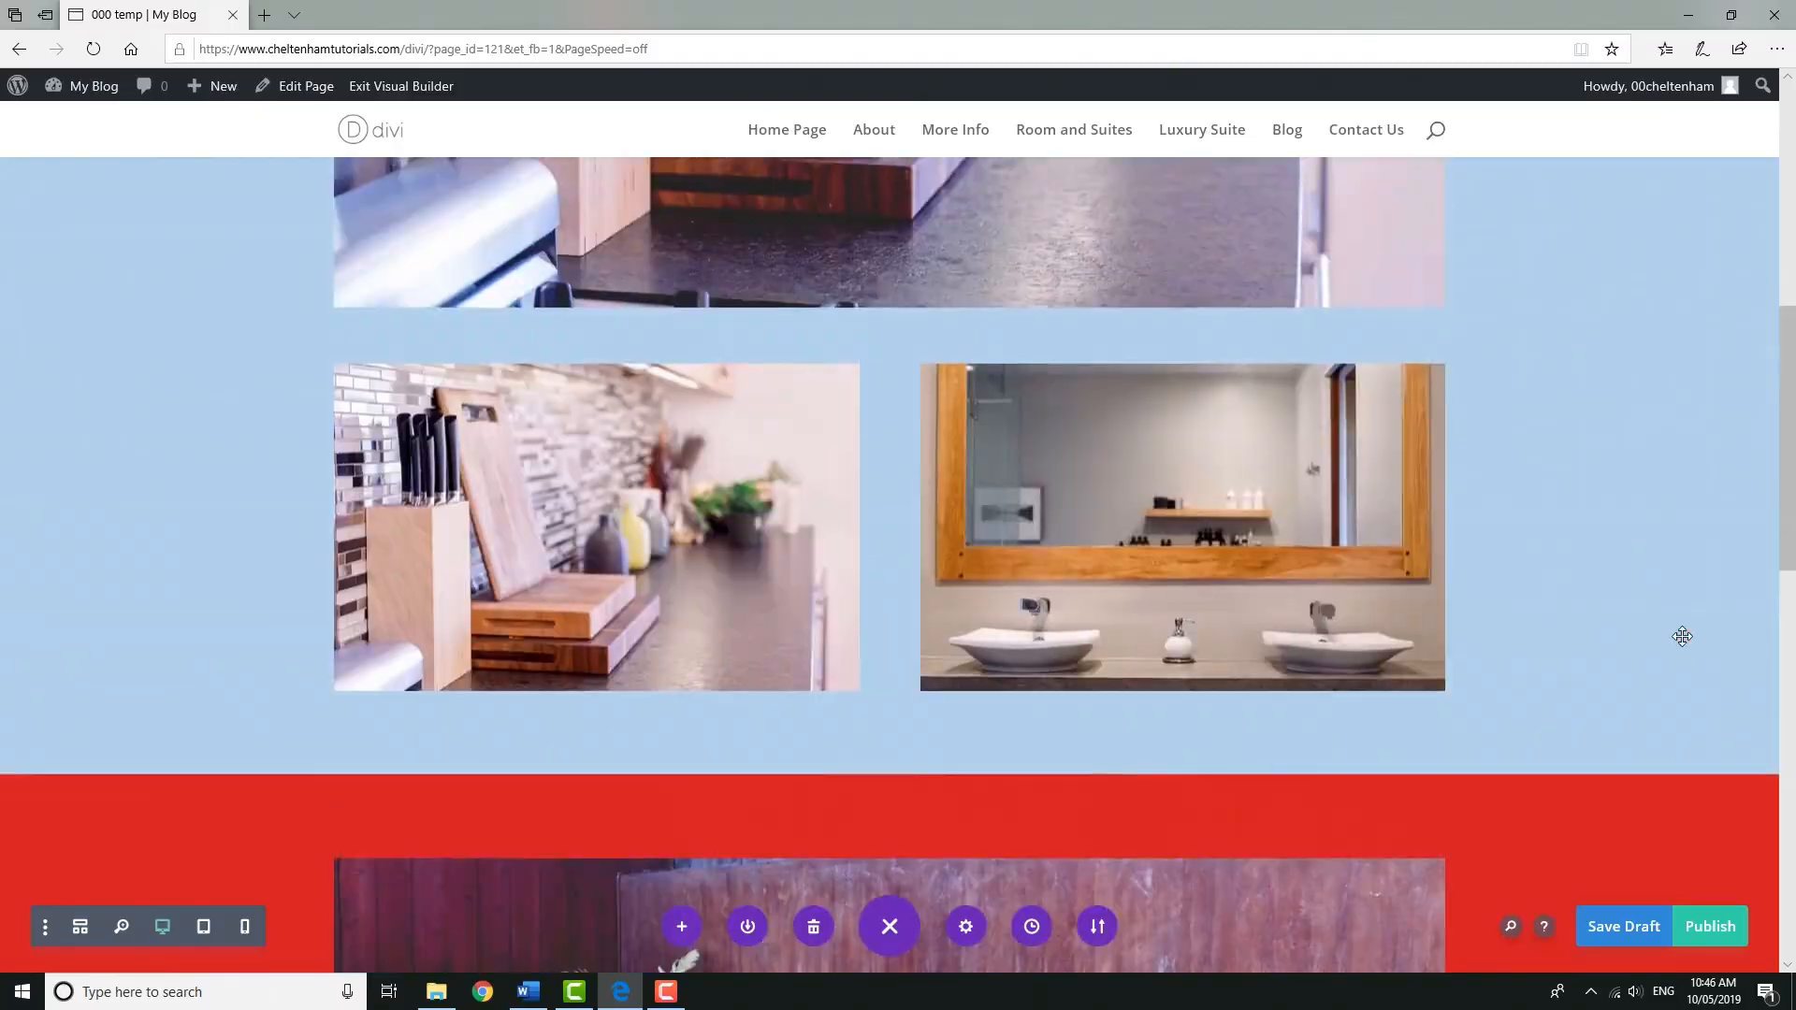